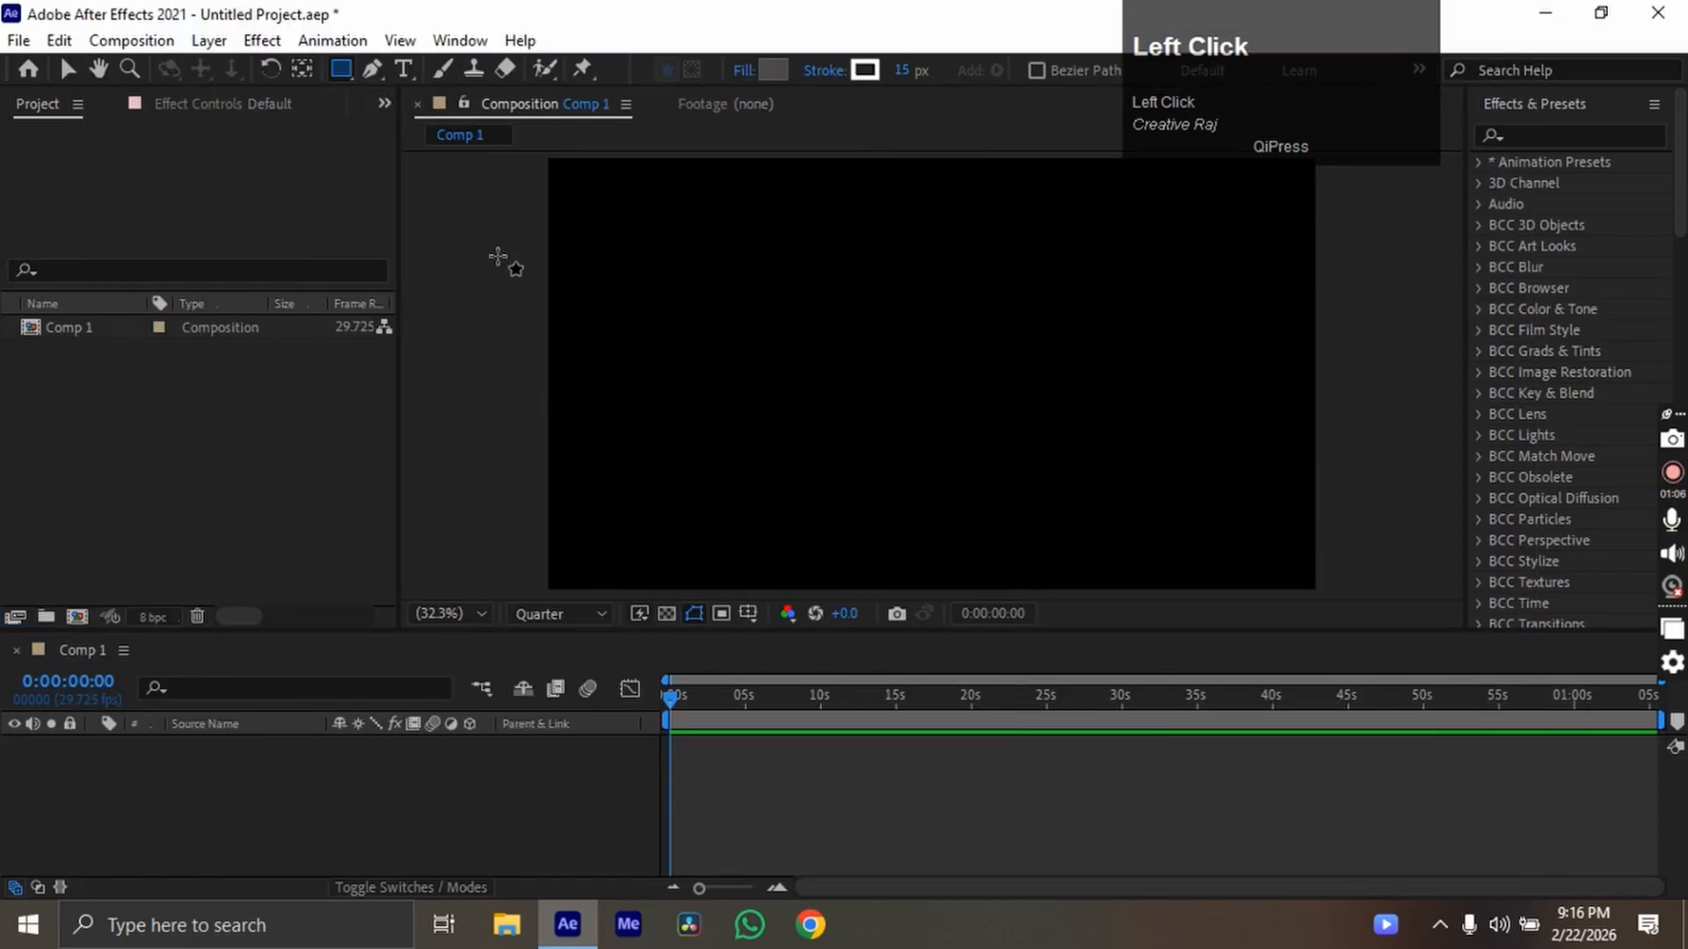
Draw a rectangle shape covering most of the composition and set its fill colour to 272525.
drag(562, 172, 1297, 538)
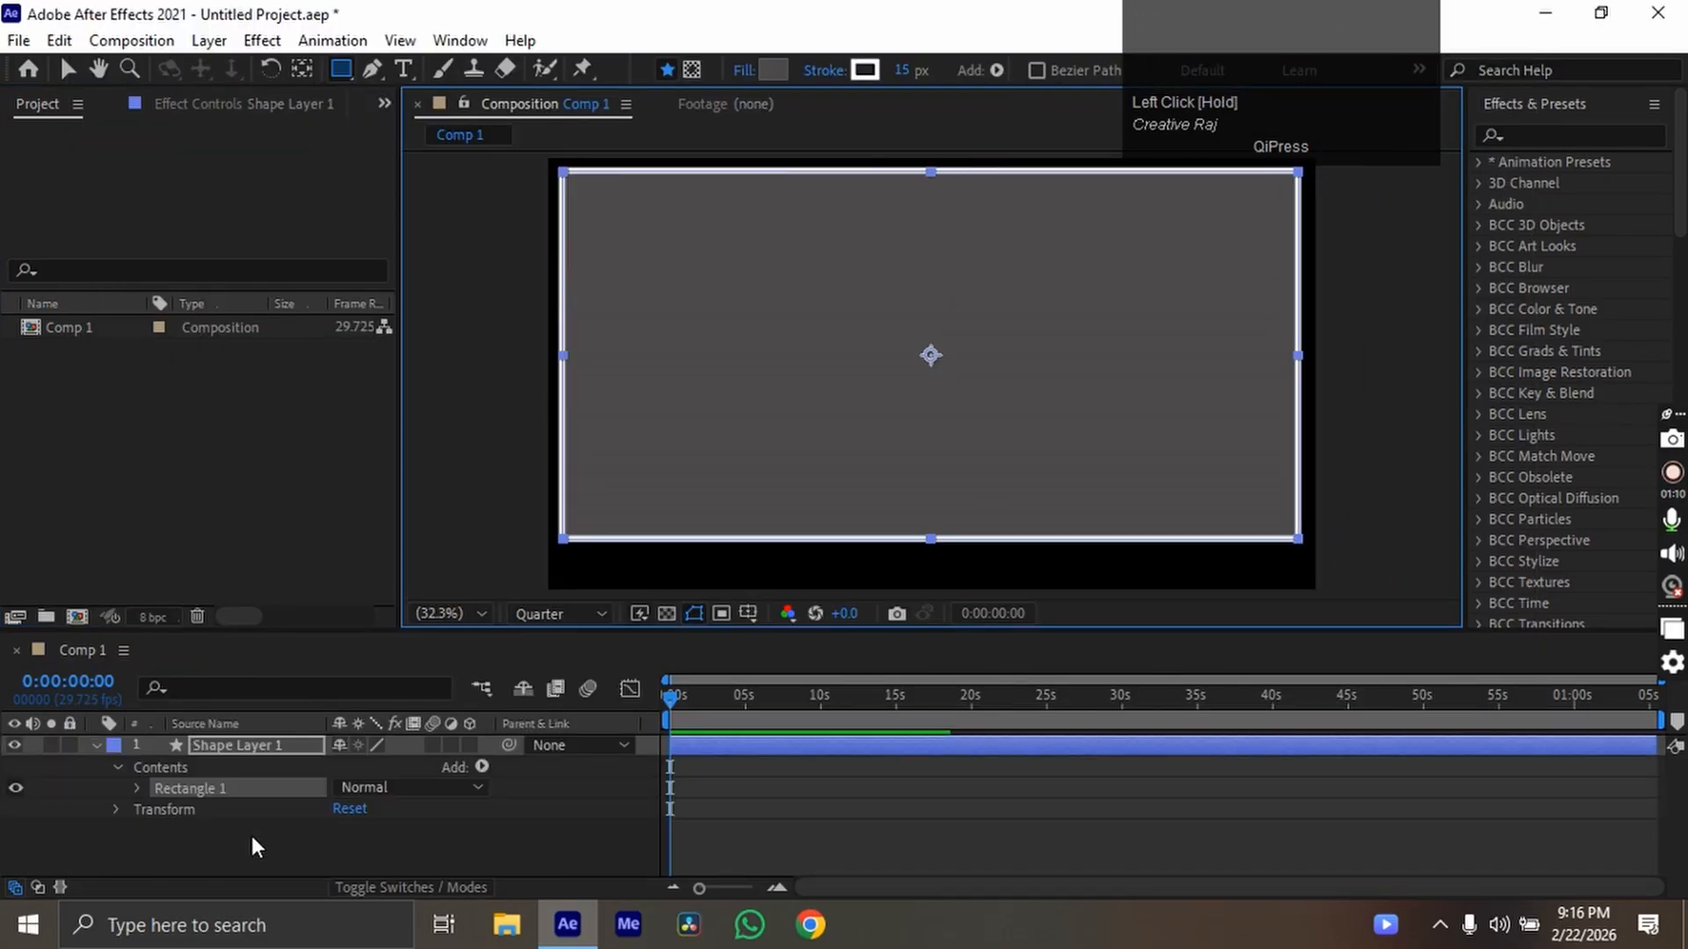
click(91, 744)
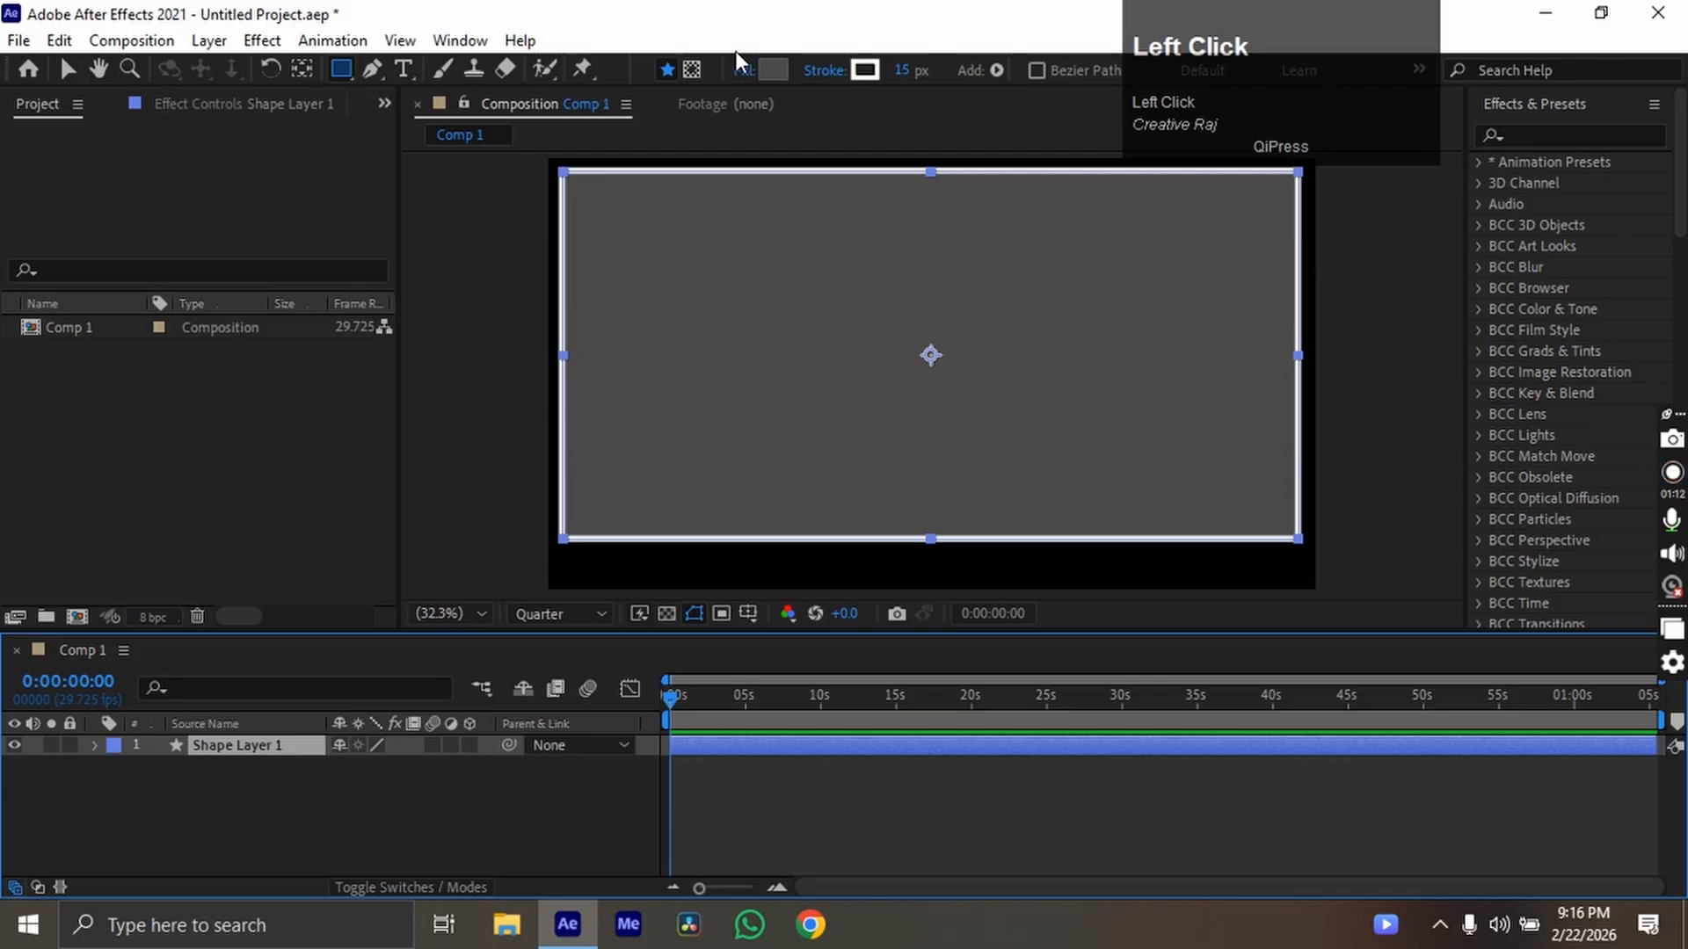
click(767, 68)
click(349, 423)
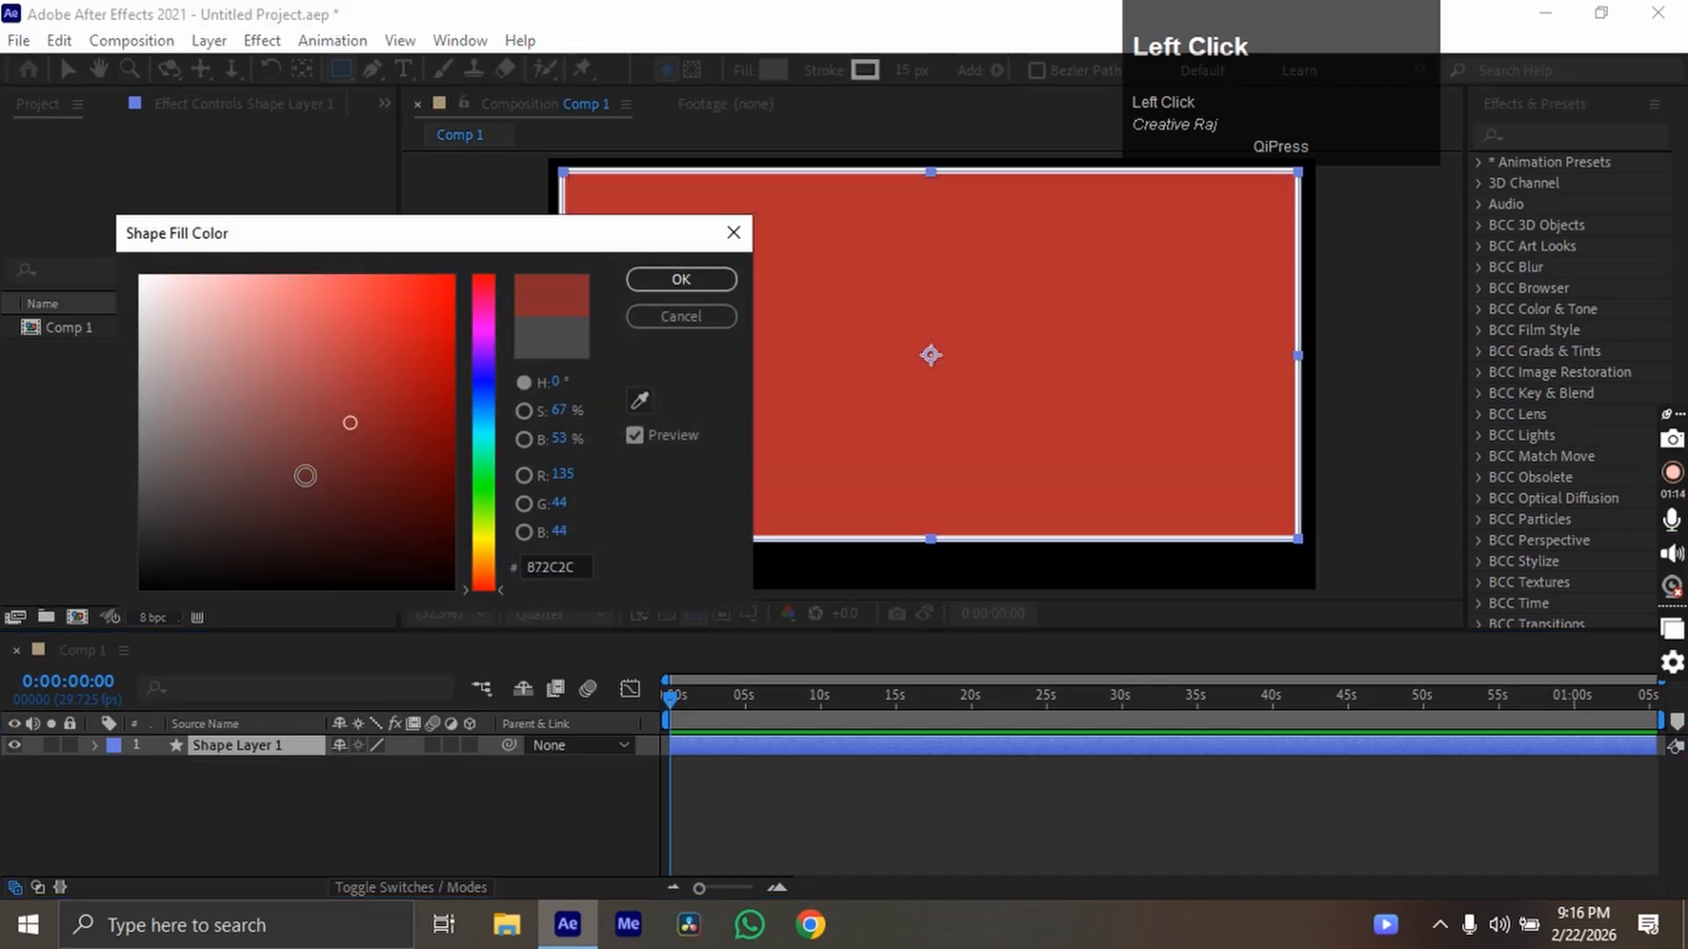
drag(305, 476, 153, 541)
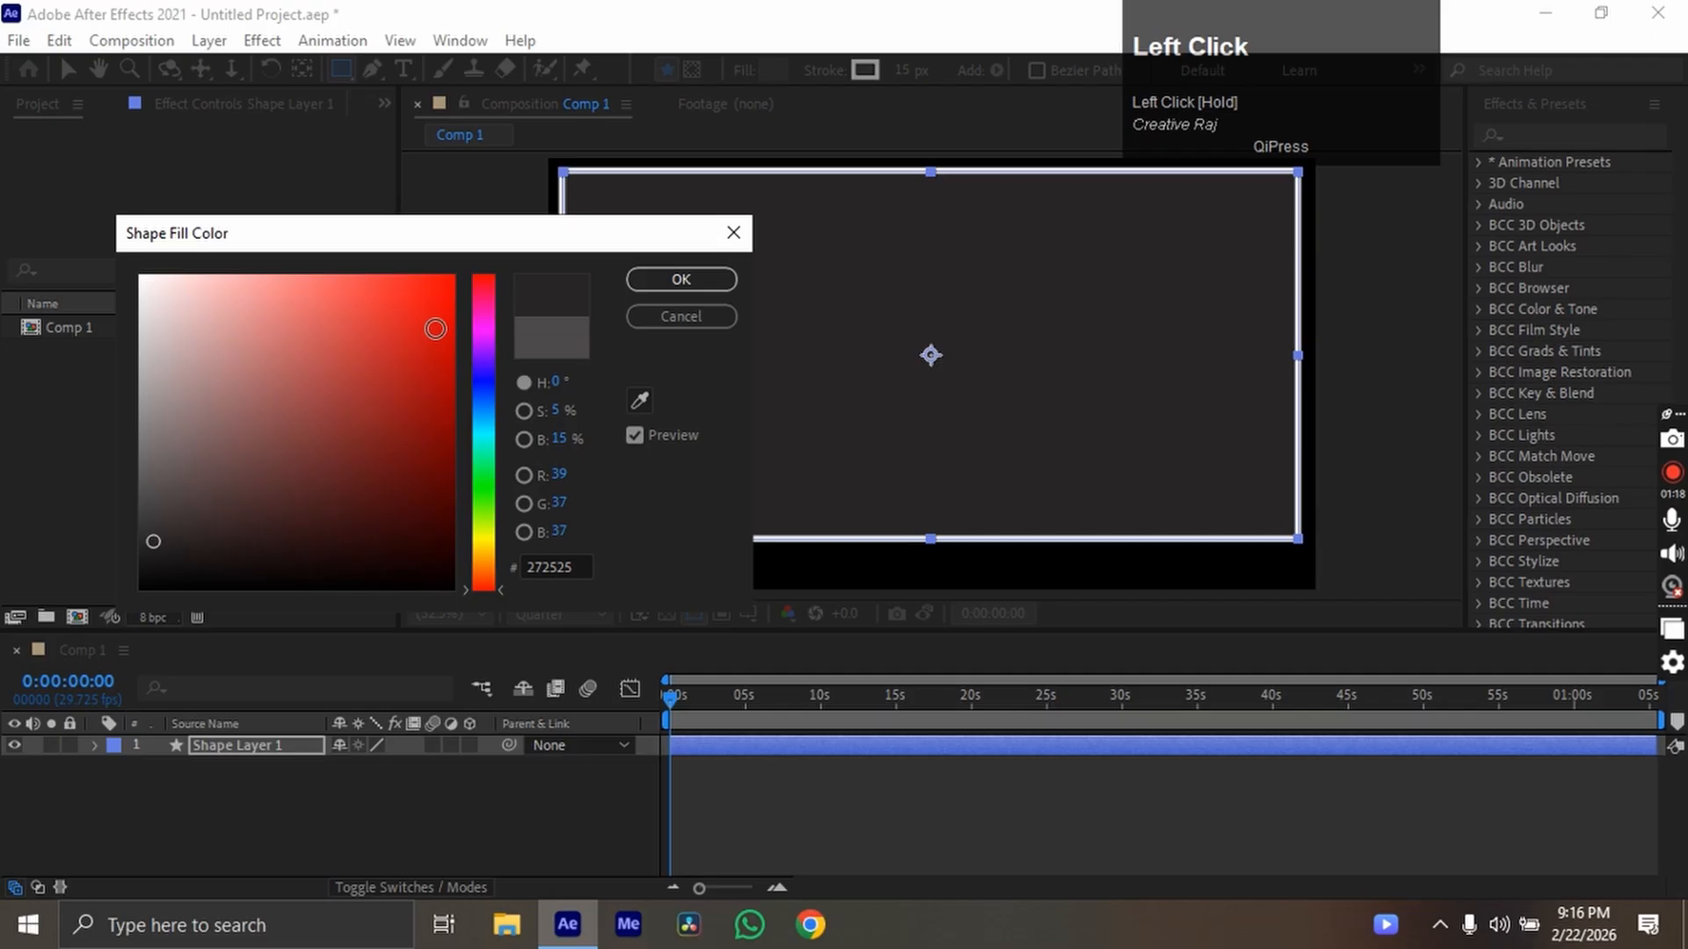
click(682, 280)
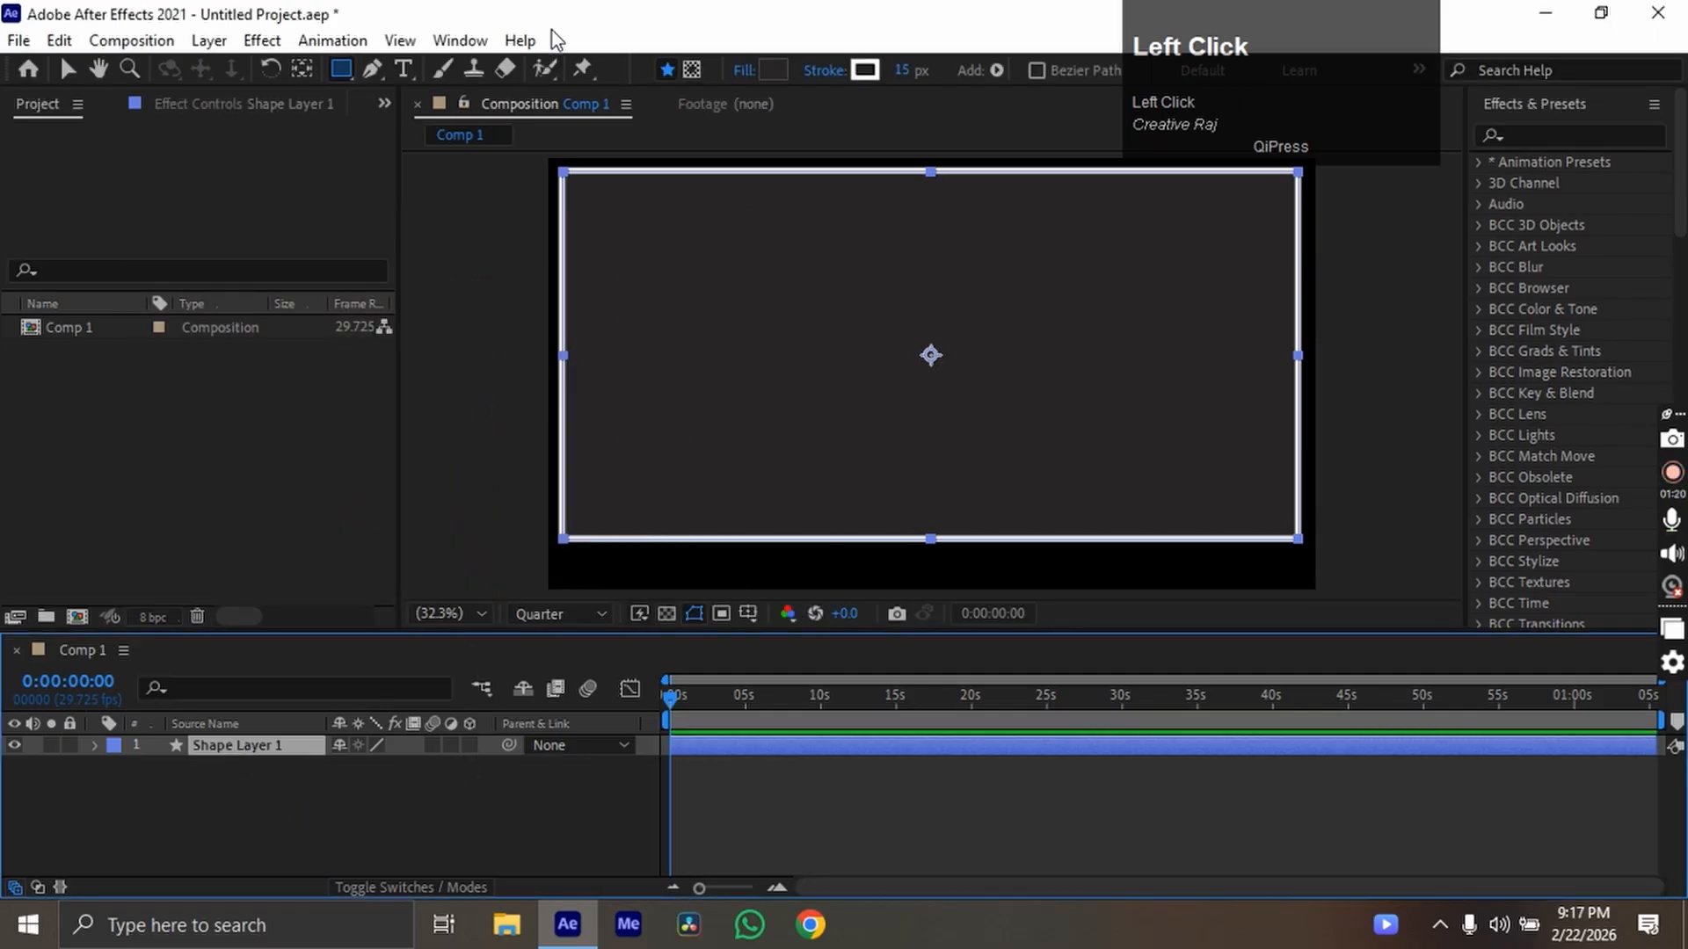
Pick the Star tool and make the rectangle's layer, Shape Layer 1, a 3D layer.
click(401, 65)
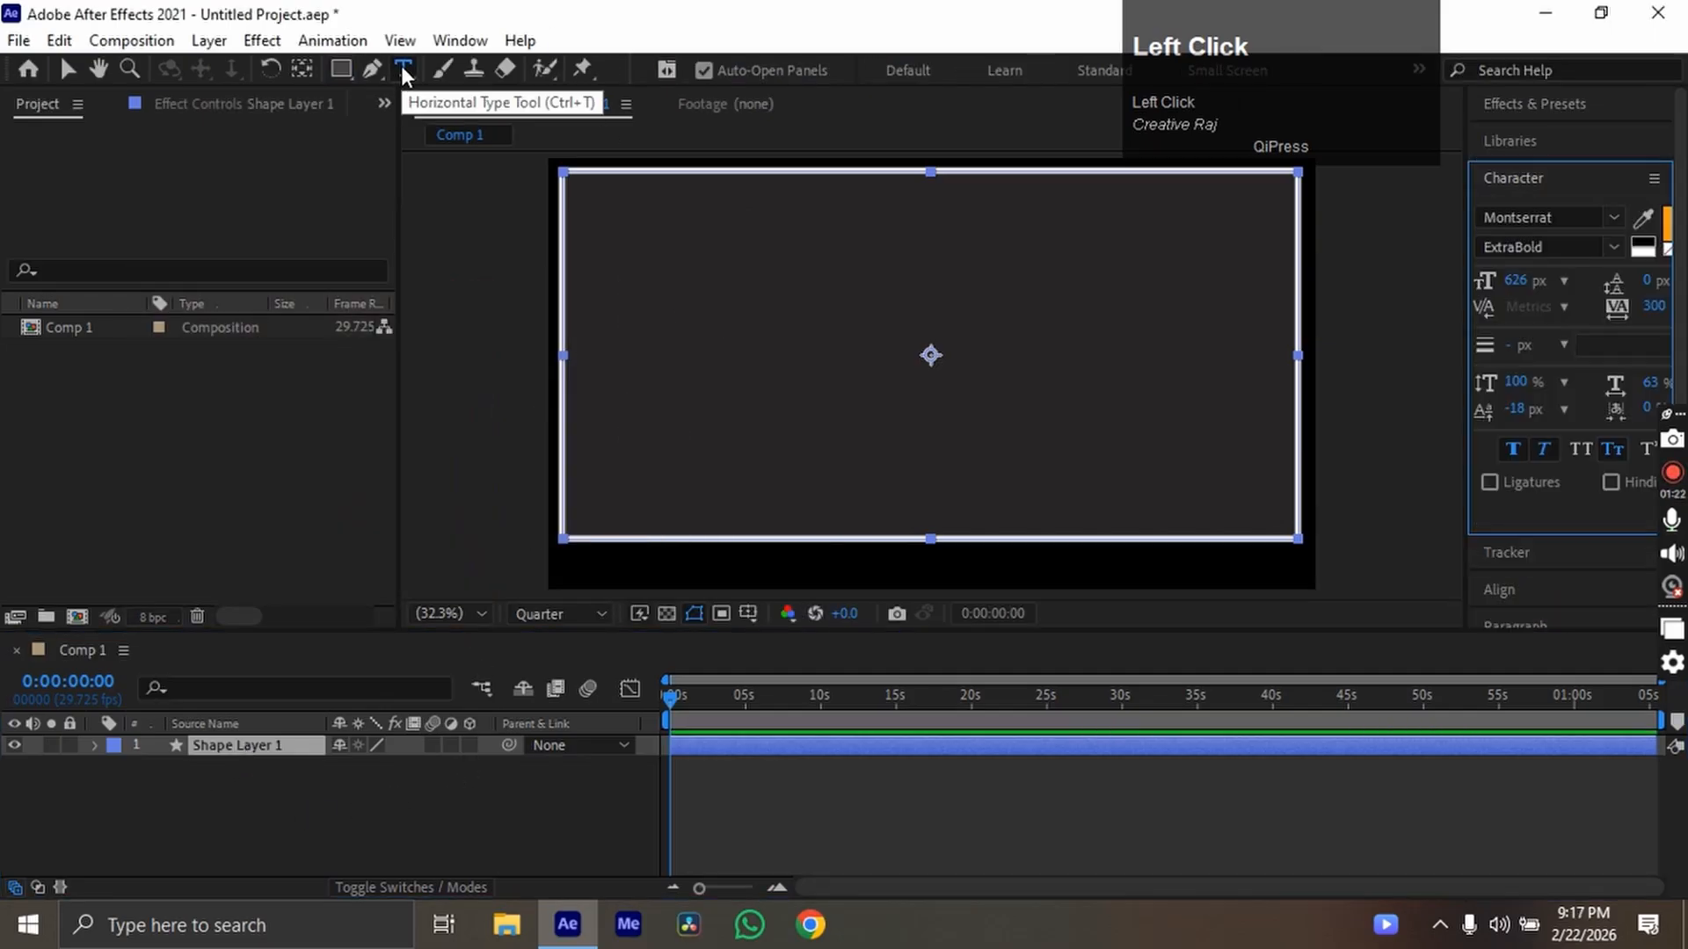
drag(343, 70, 413, 175)
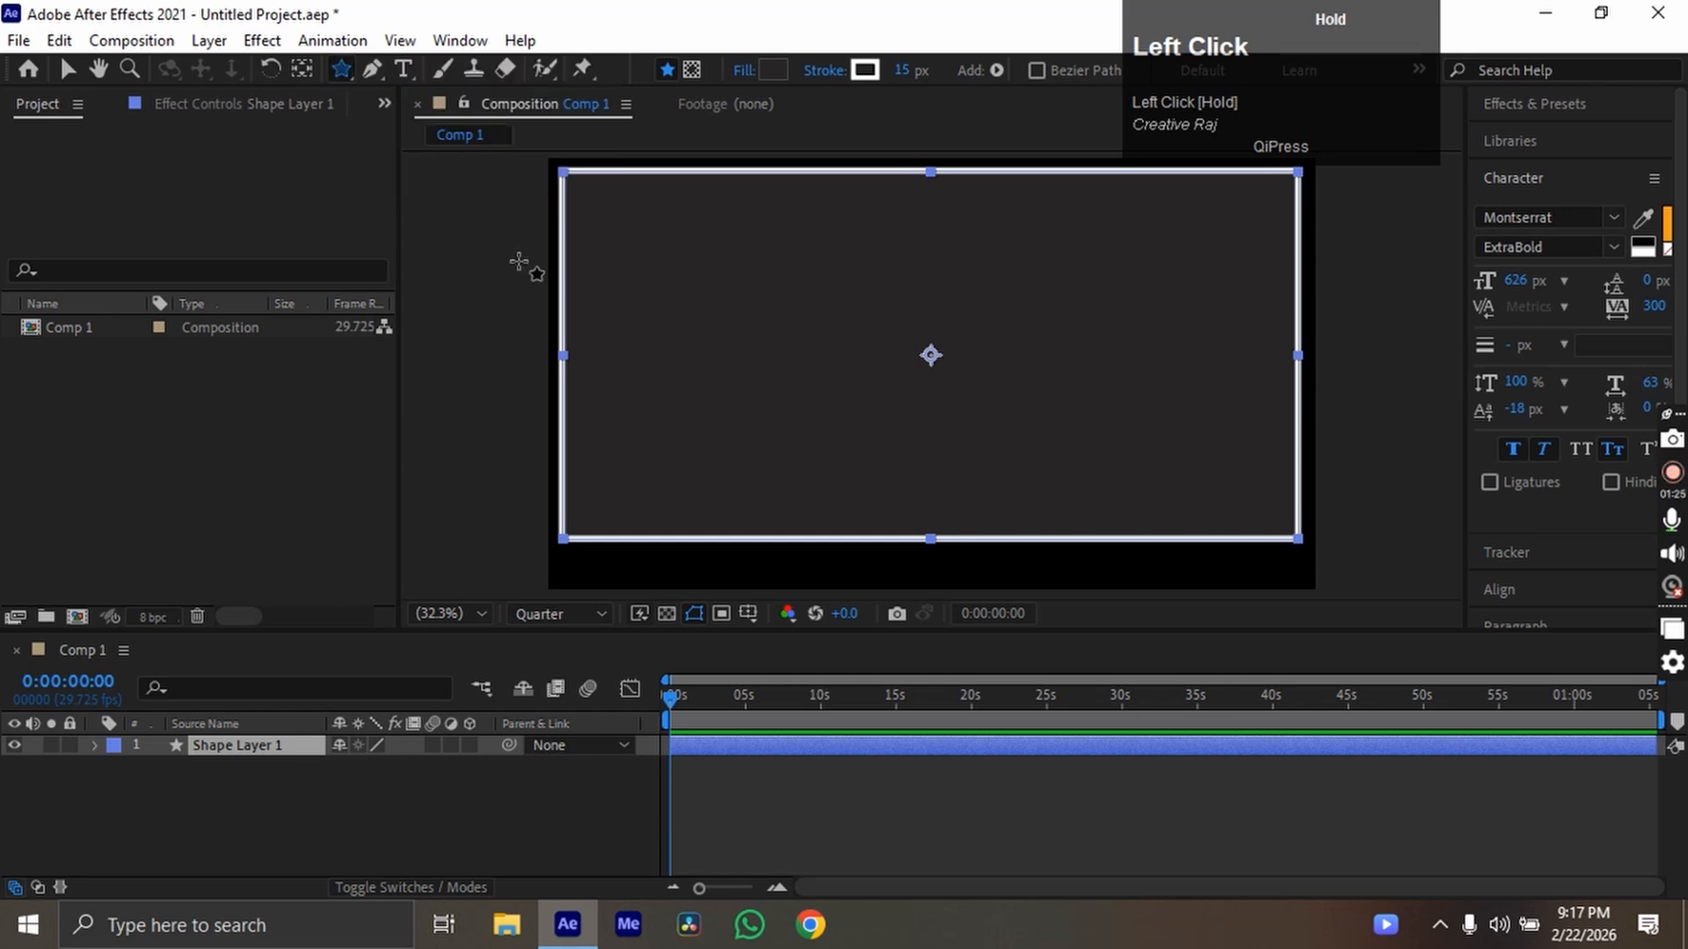
click(470, 745)
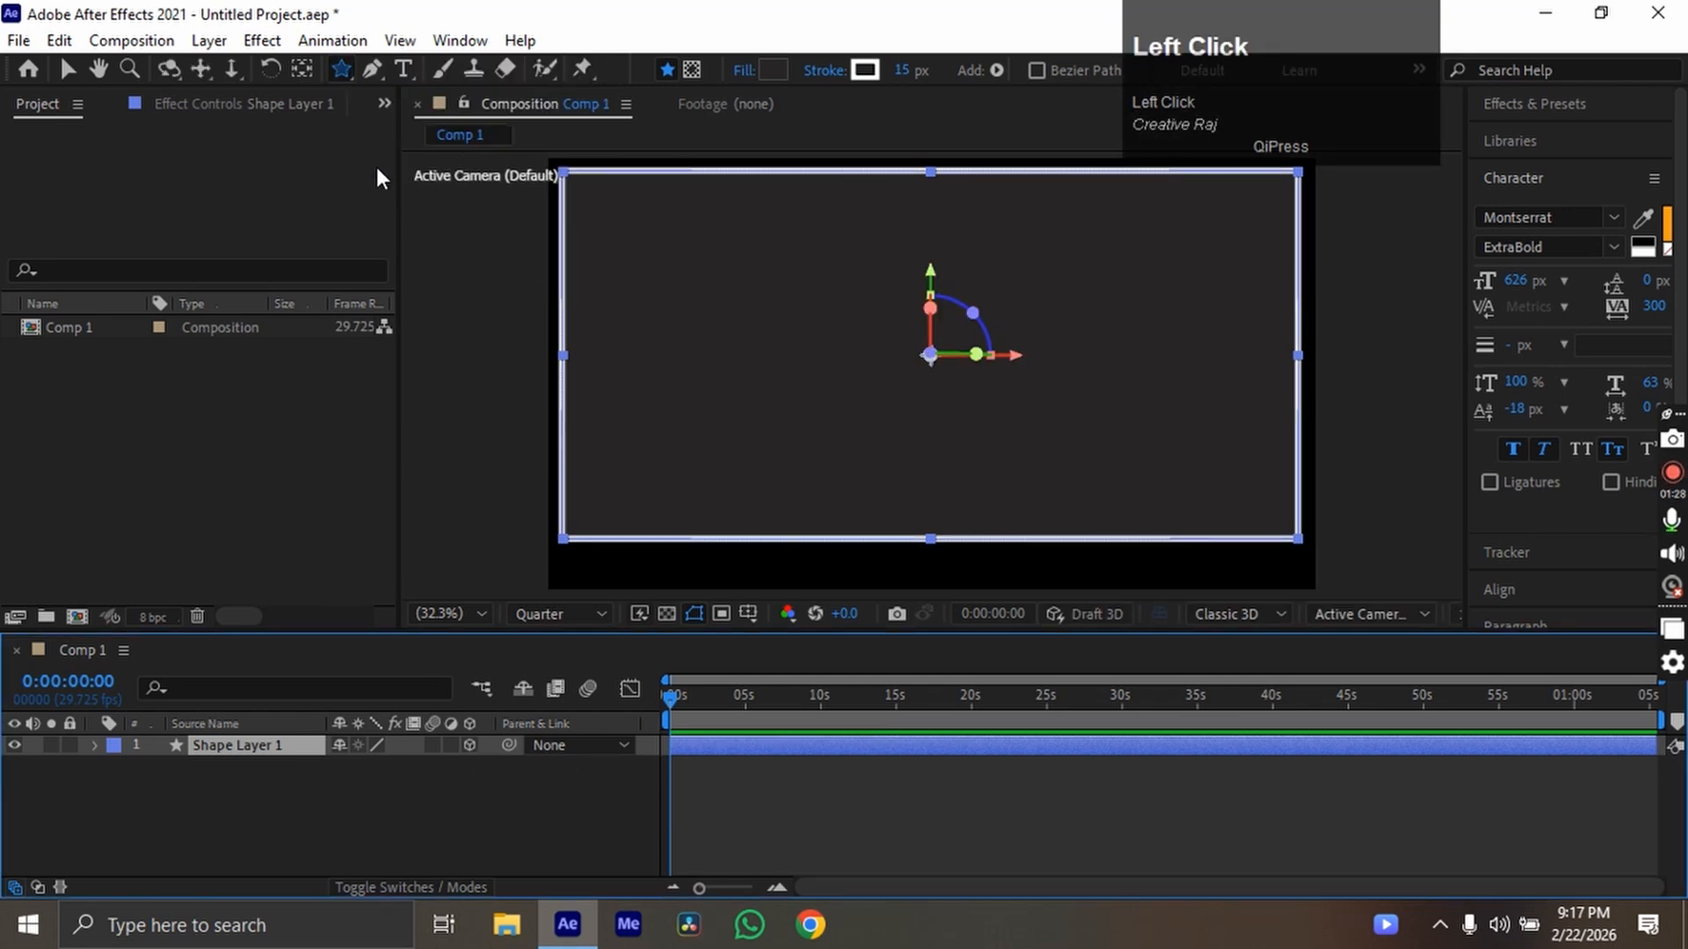
Draw a star inside Shape Layer 1 over the rectangle's upper-left area and set its fill colour to 6000FF.
drag(782, 286, 745, 150)
click(772, 69)
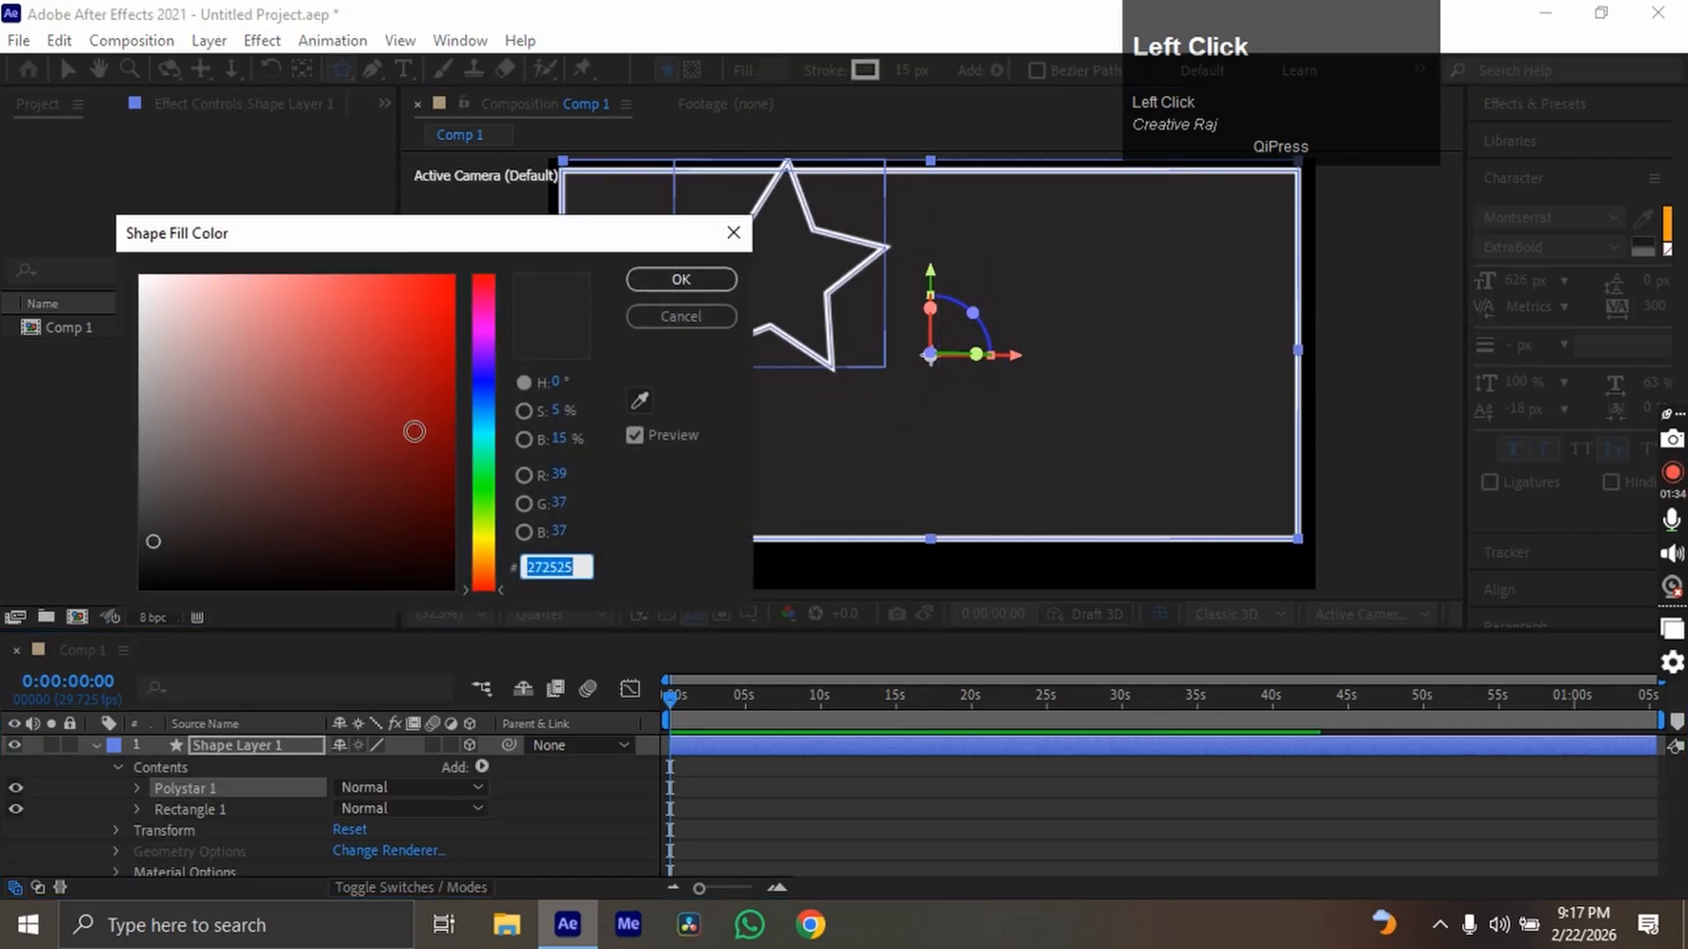
click(483, 360)
click(391, 346)
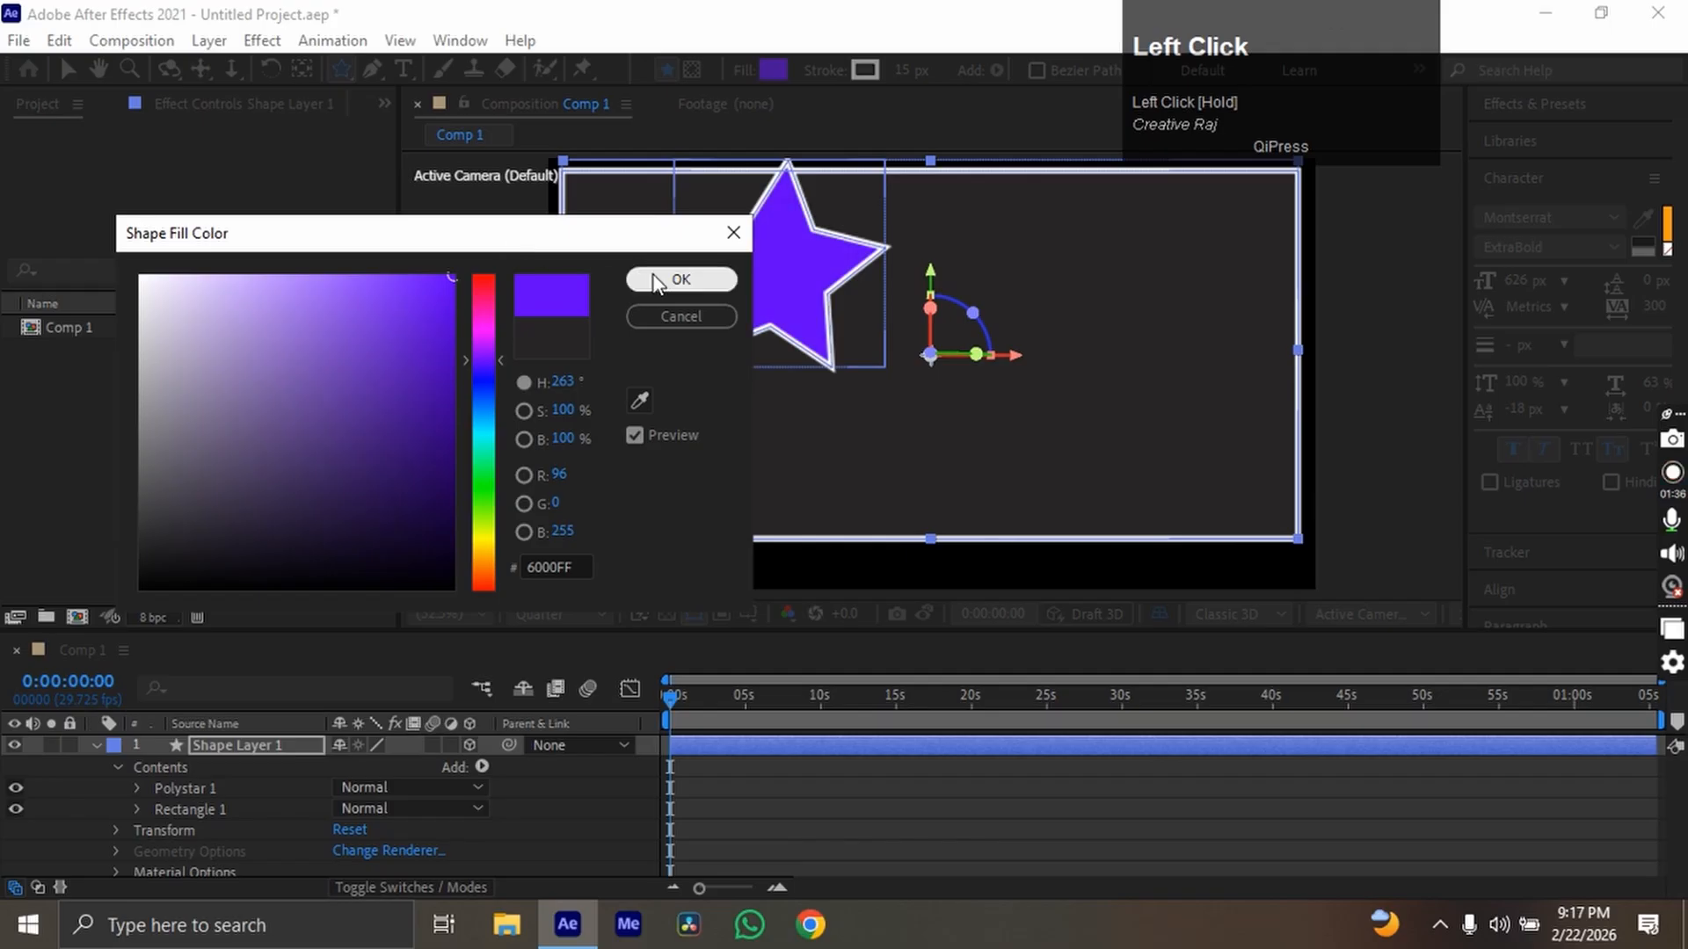
click(681, 279)
Cut the star from Shape Layer 1's contents, leaving only the rectangle, and deselect the layer.
click(93, 747)
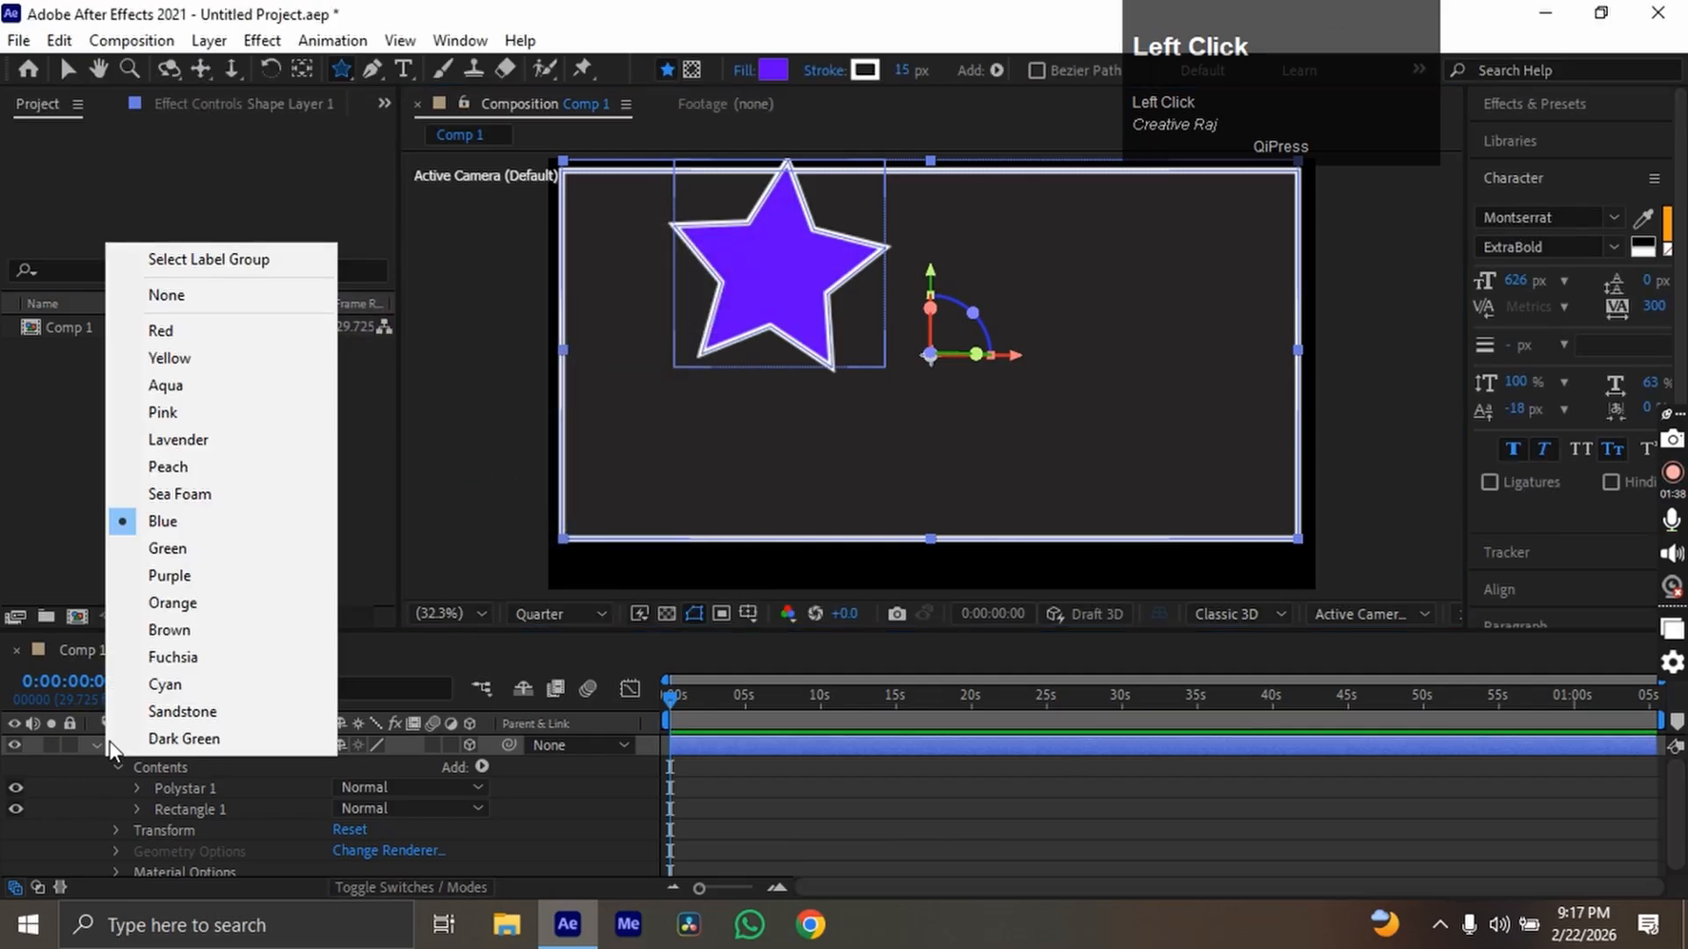
click(93, 747)
click(229, 811)
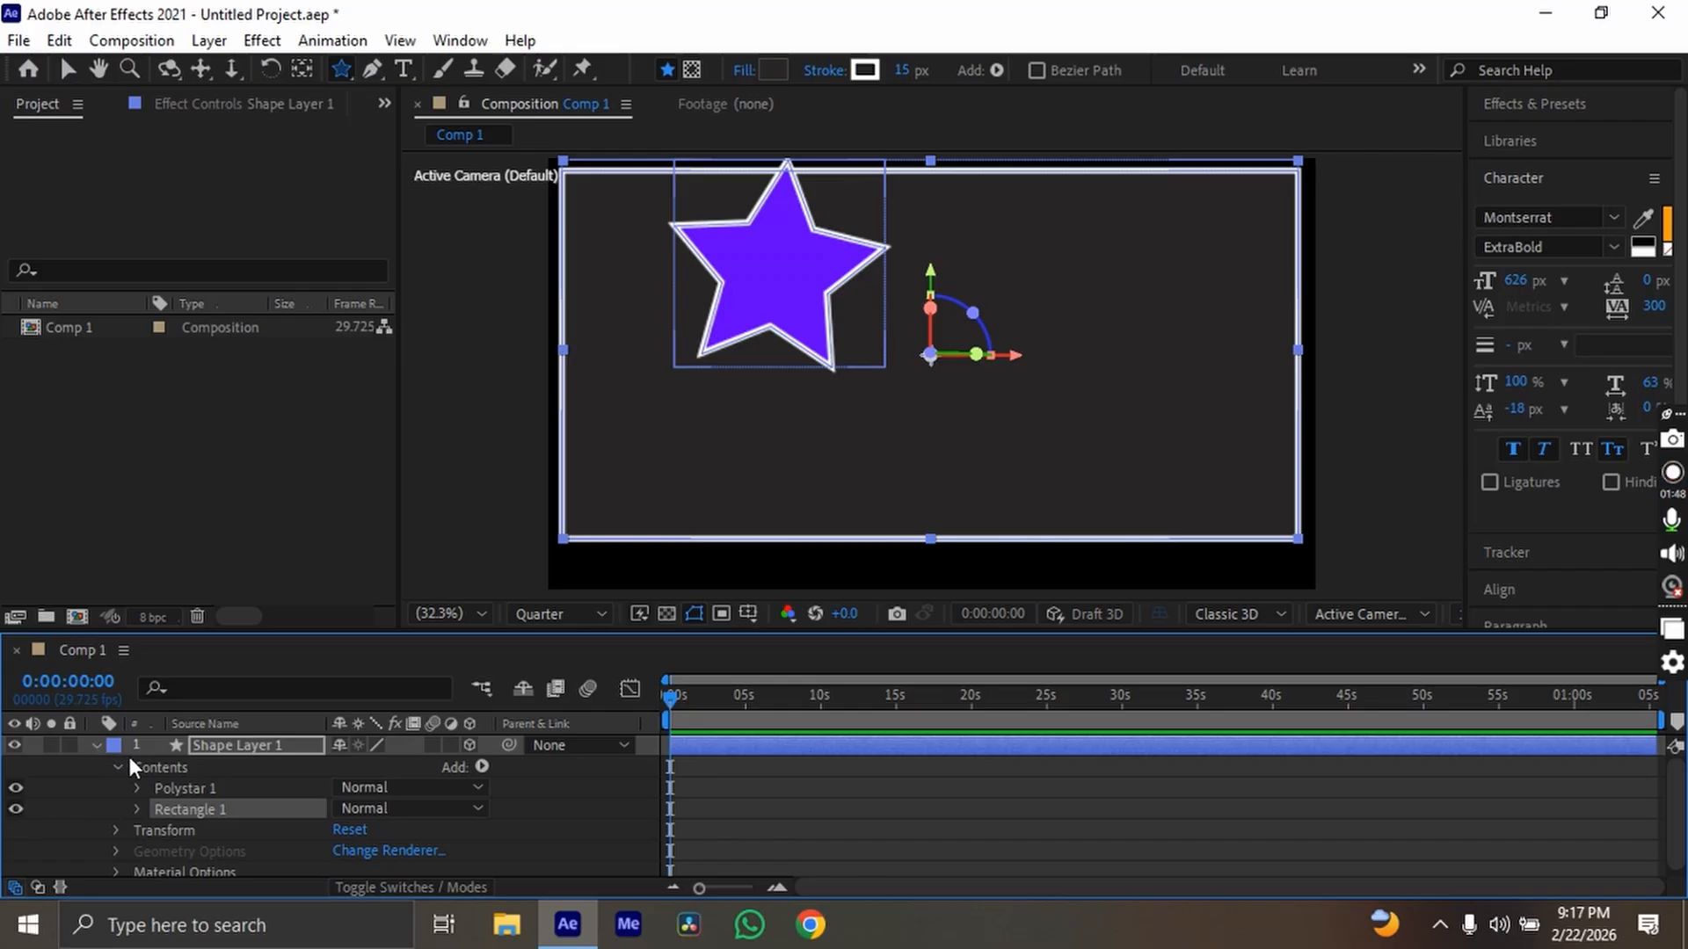
click(212, 791)
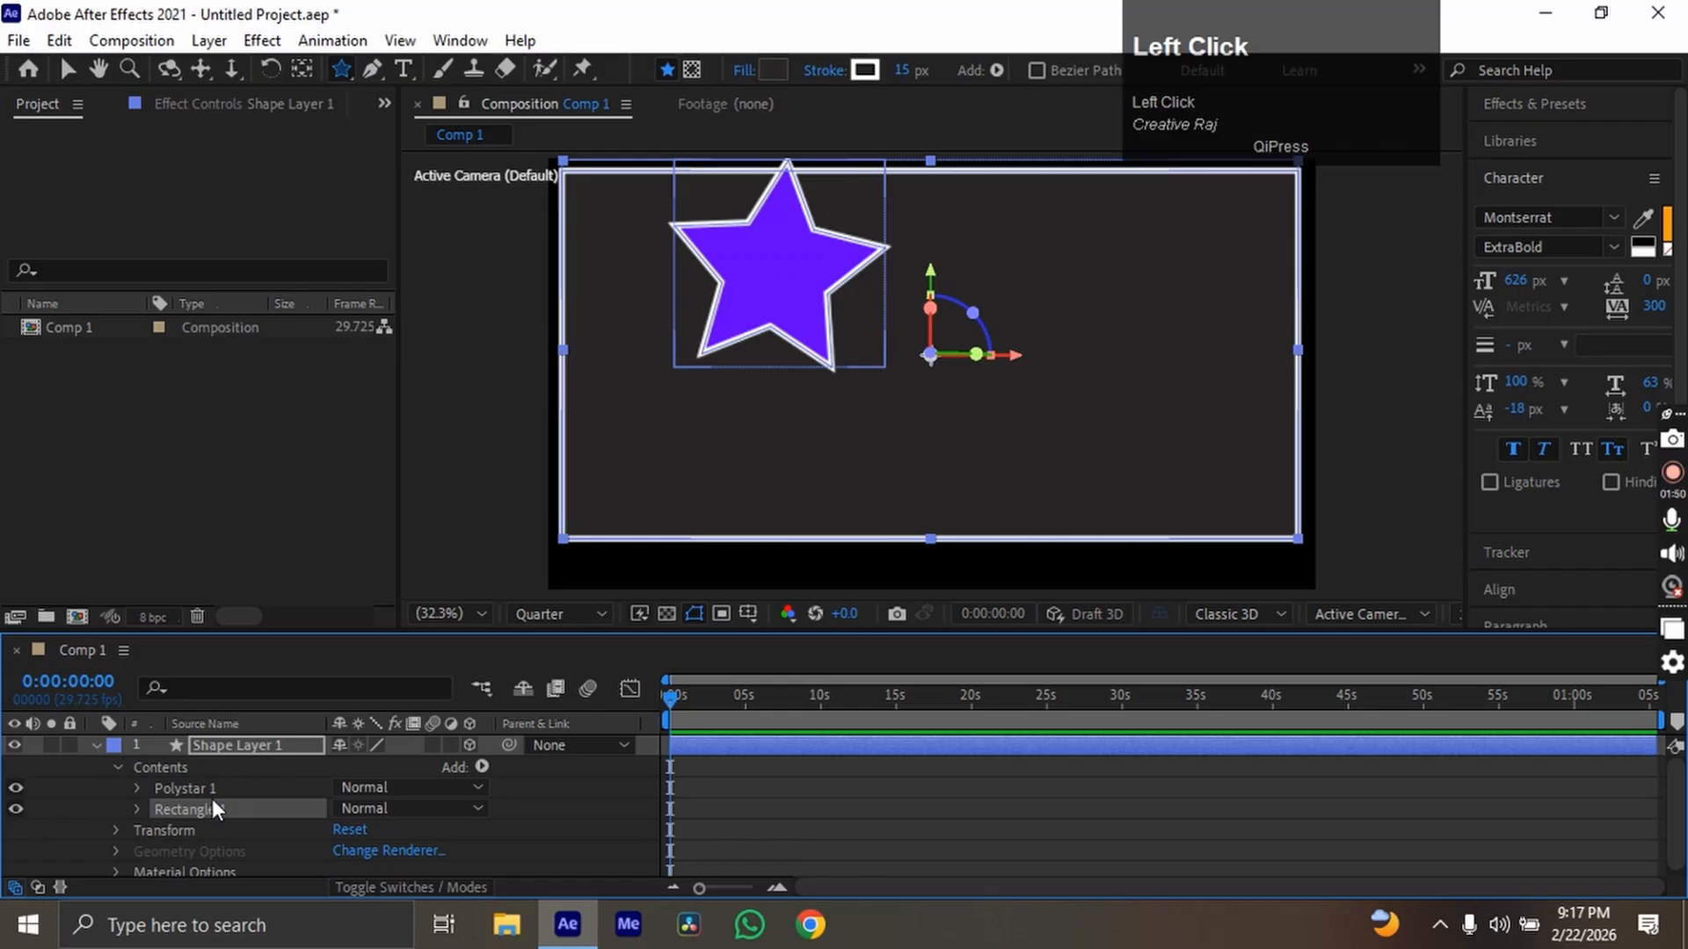
click(247, 810)
click(248, 793)
click(247, 811)
click(239, 789)
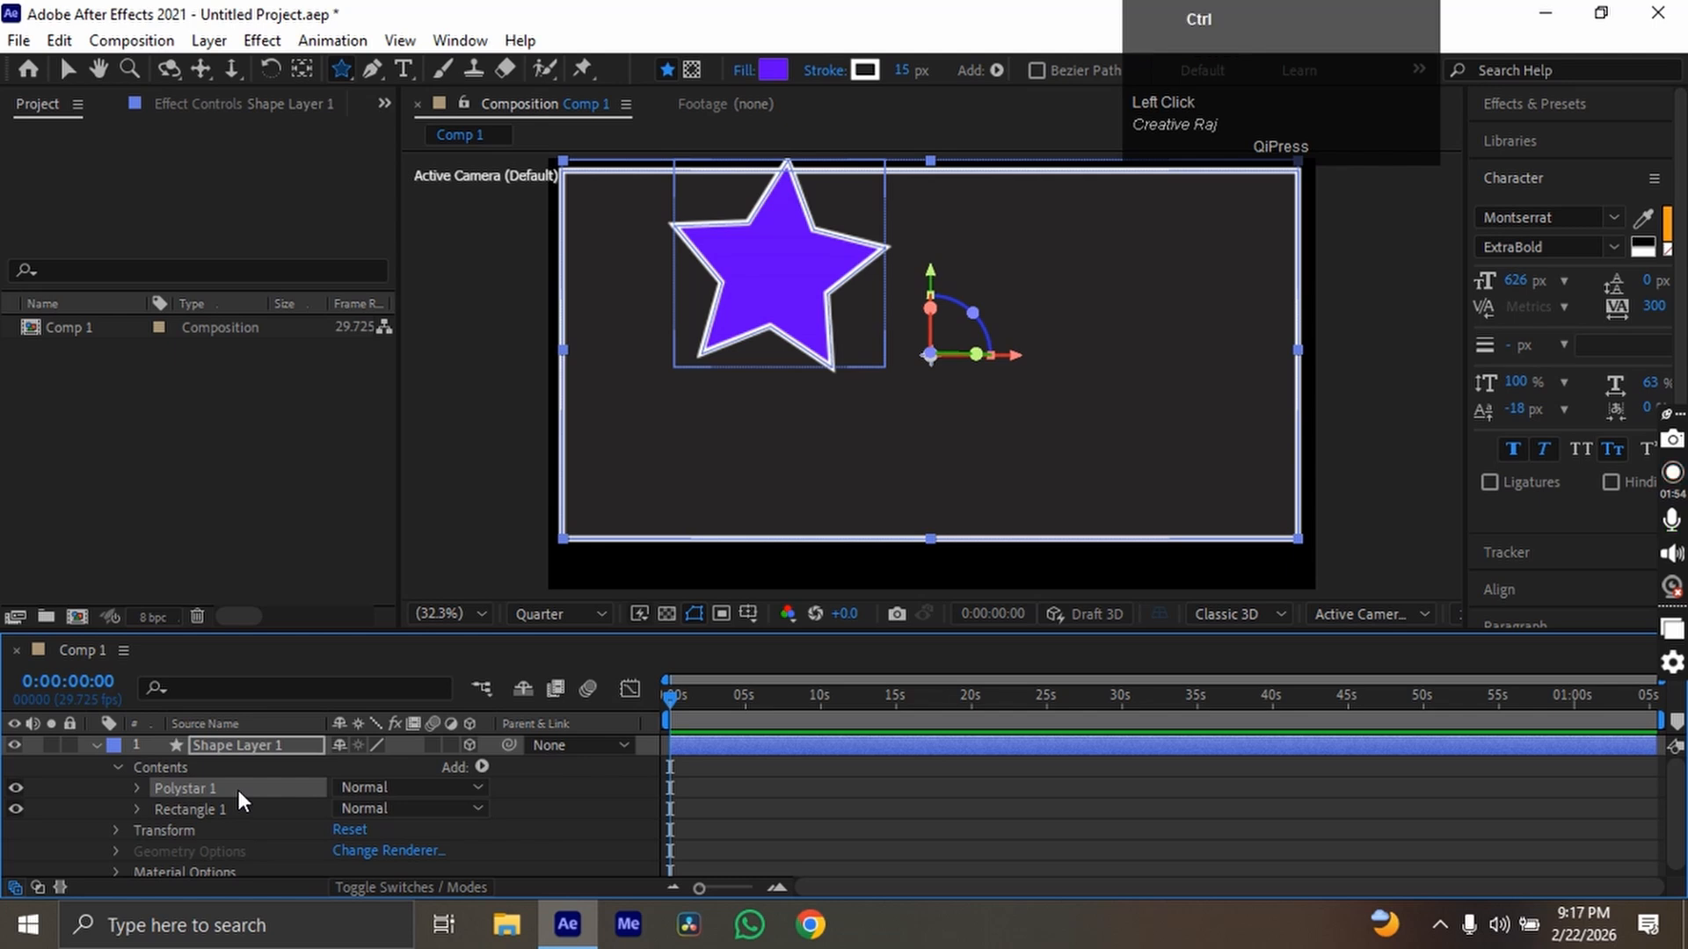
key(ctrl+x)
click(93, 753)
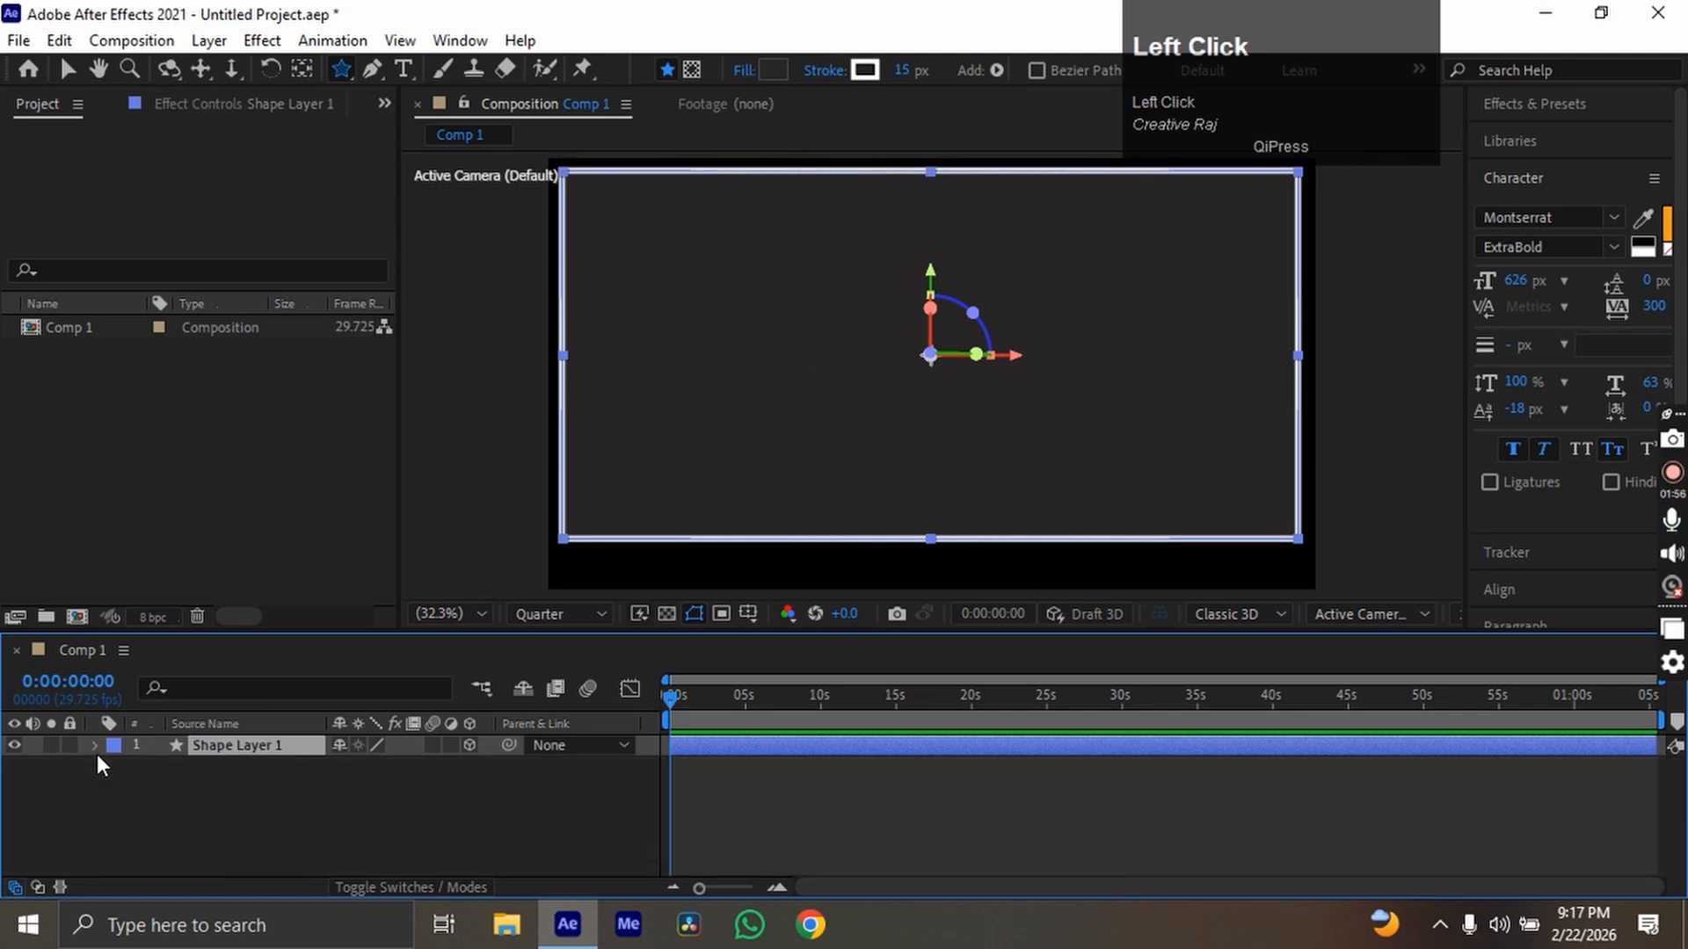
click(250, 857)
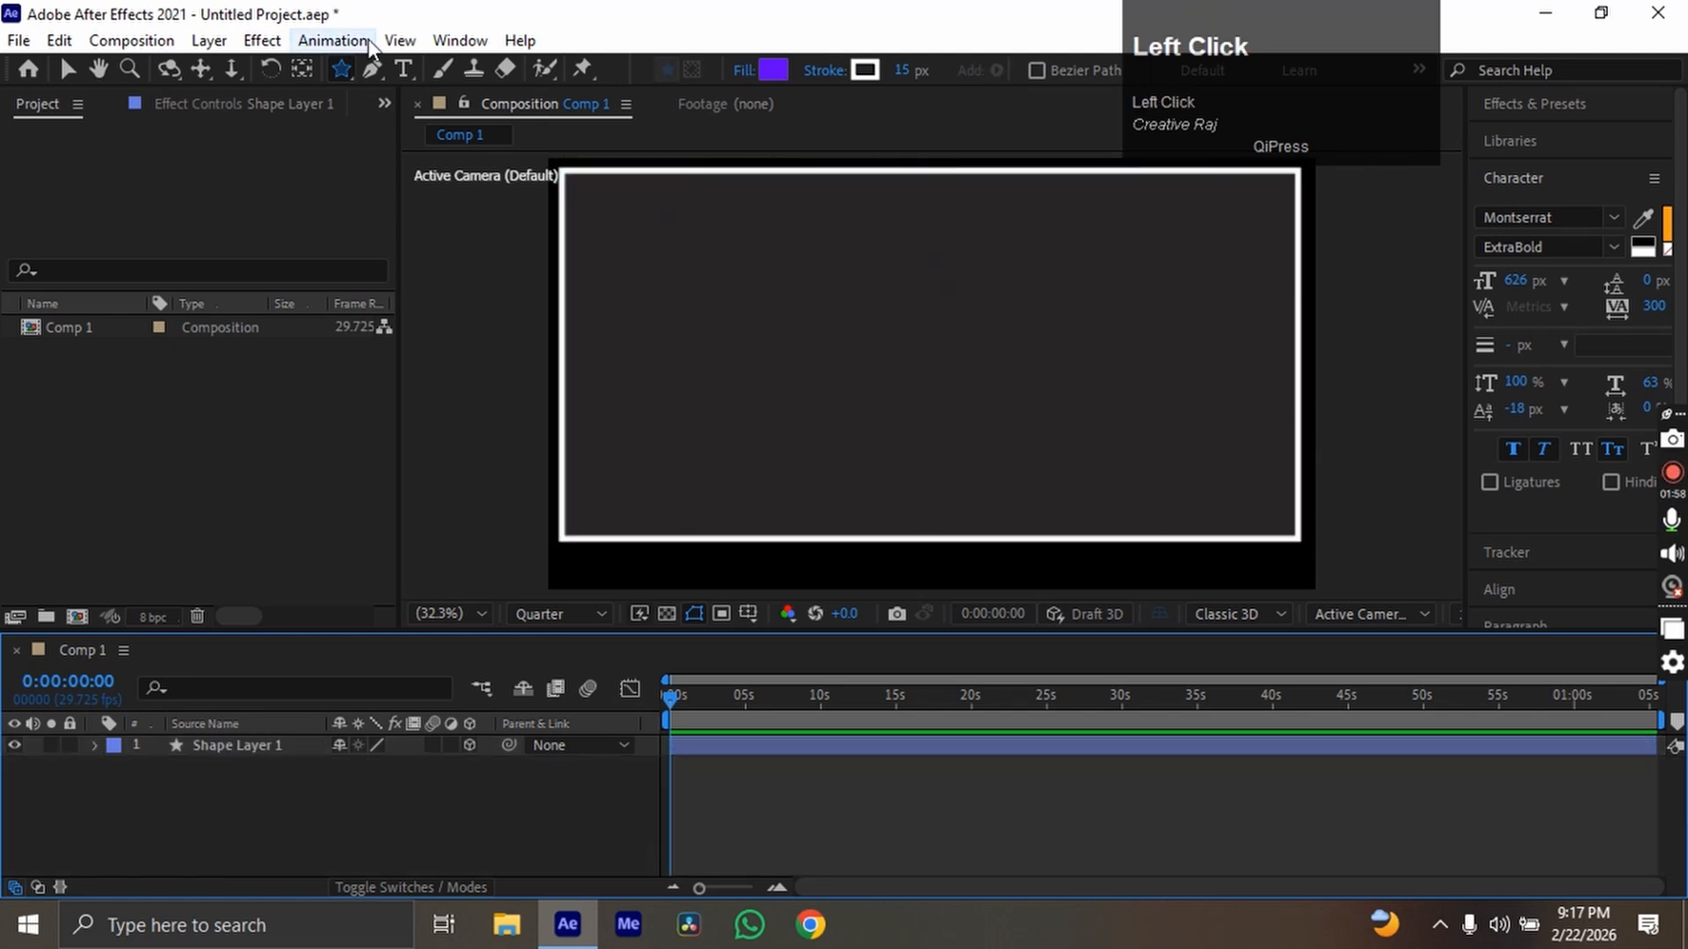
Draw a new star on its own shape layer and move it to the middle of the rectangle.
drag(695, 264, 864, 344)
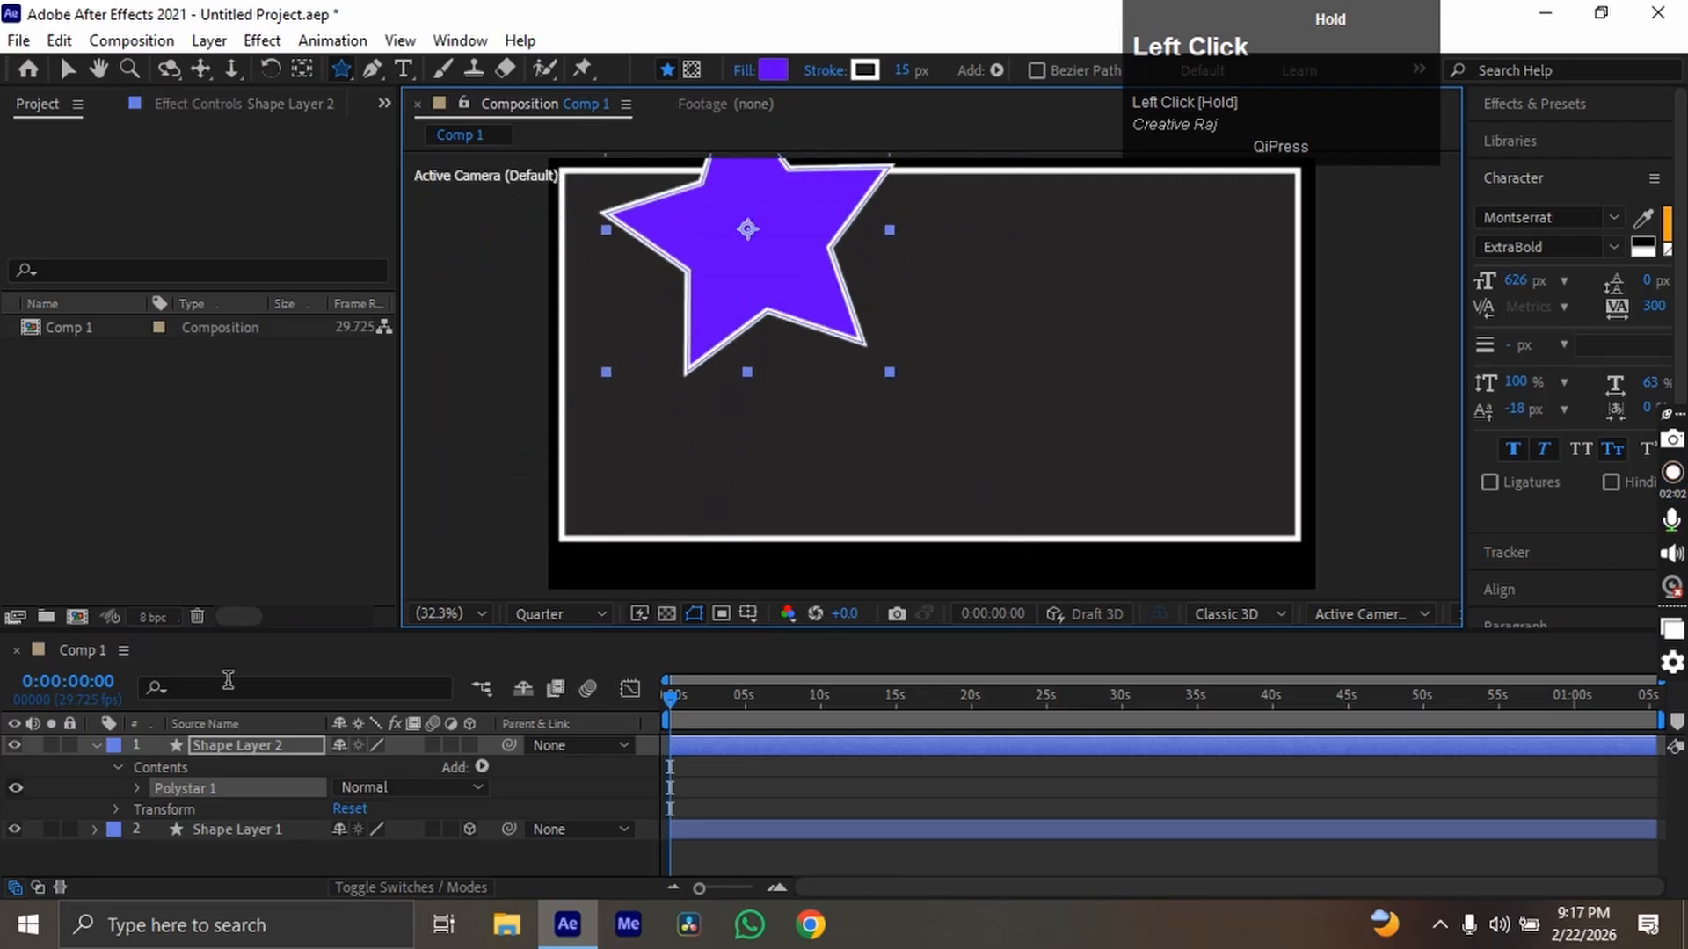
click(96, 745)
click(202, 797)
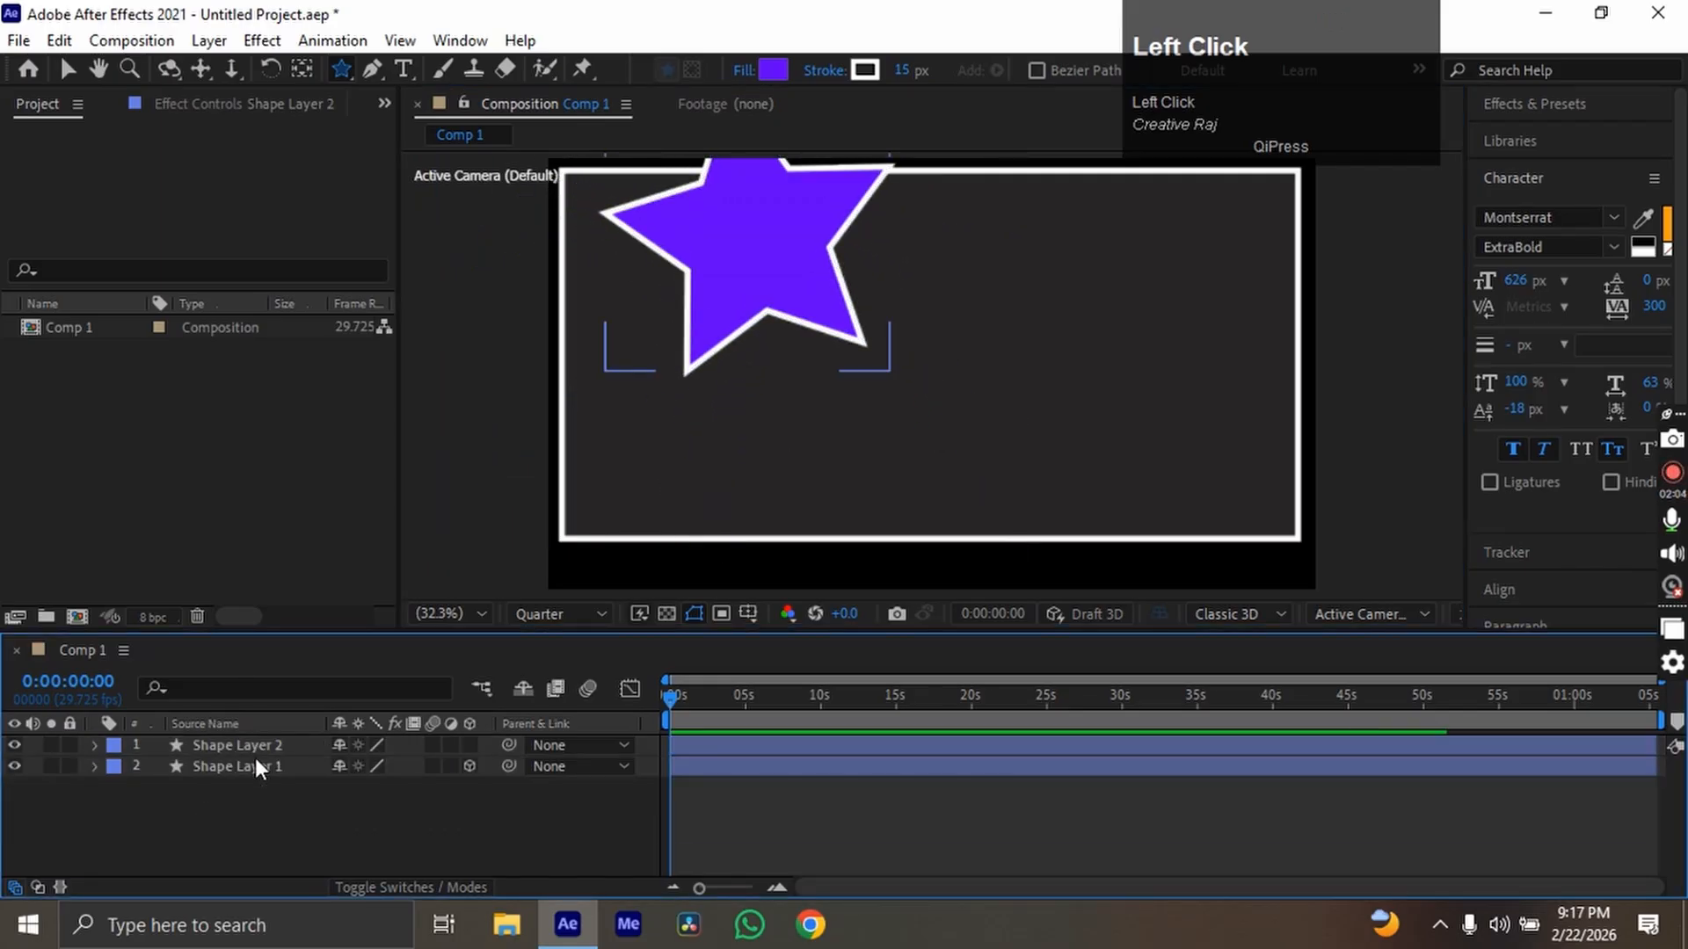
click(83, 79)
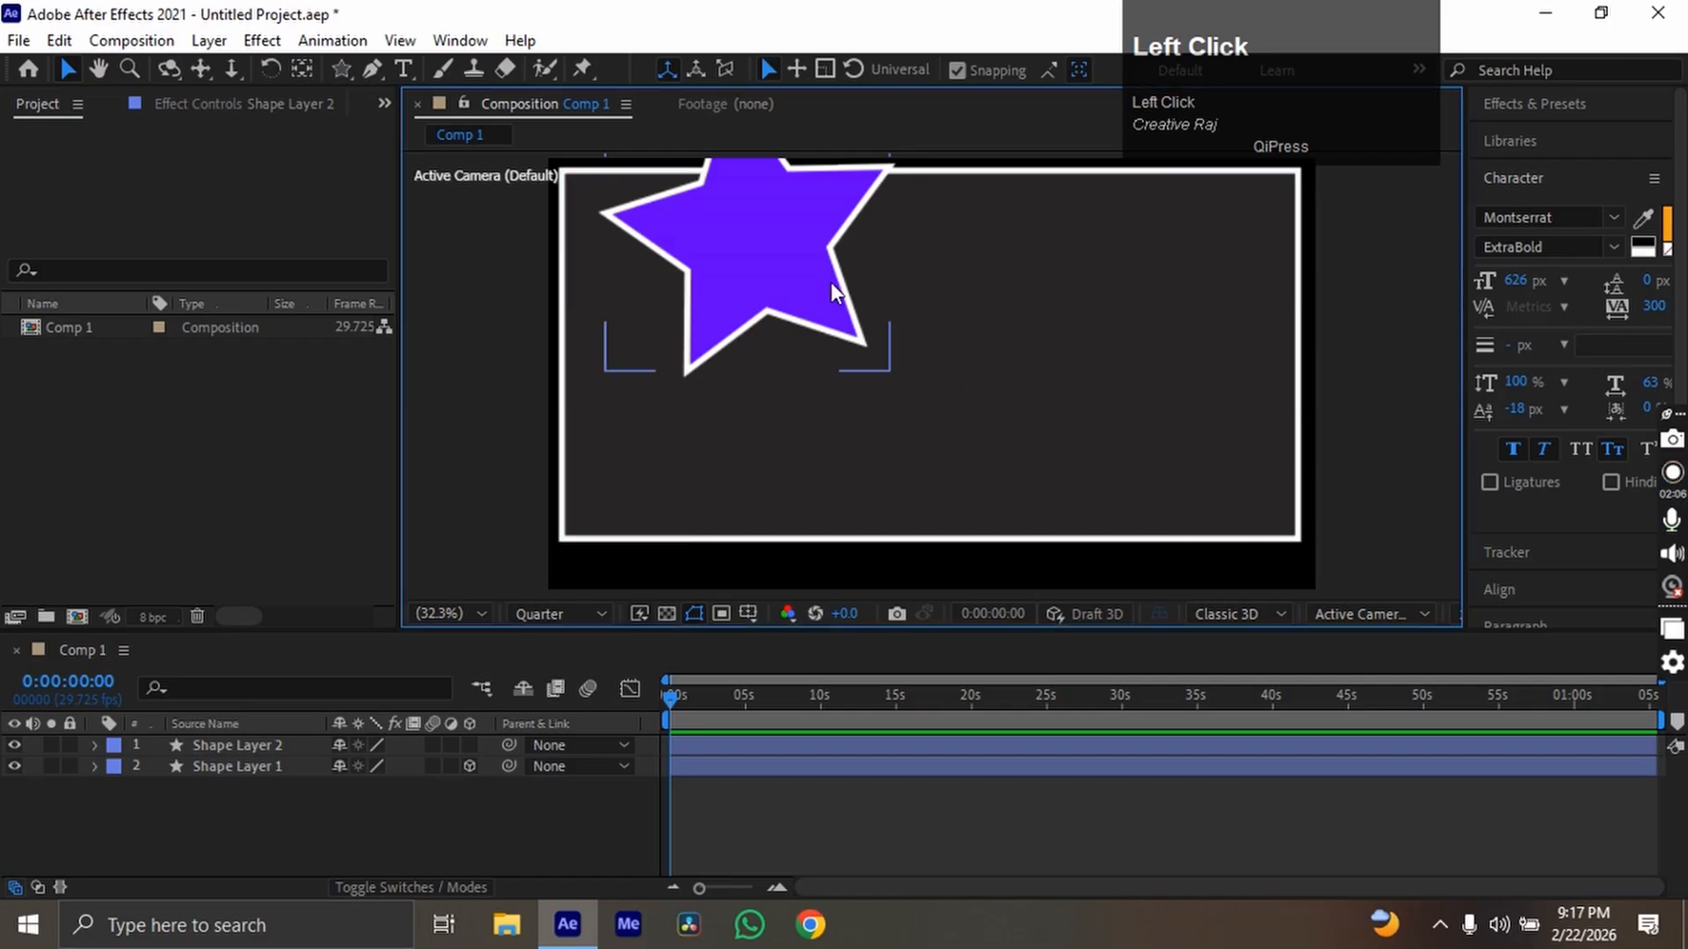
drag(831, 282, 985, 411)
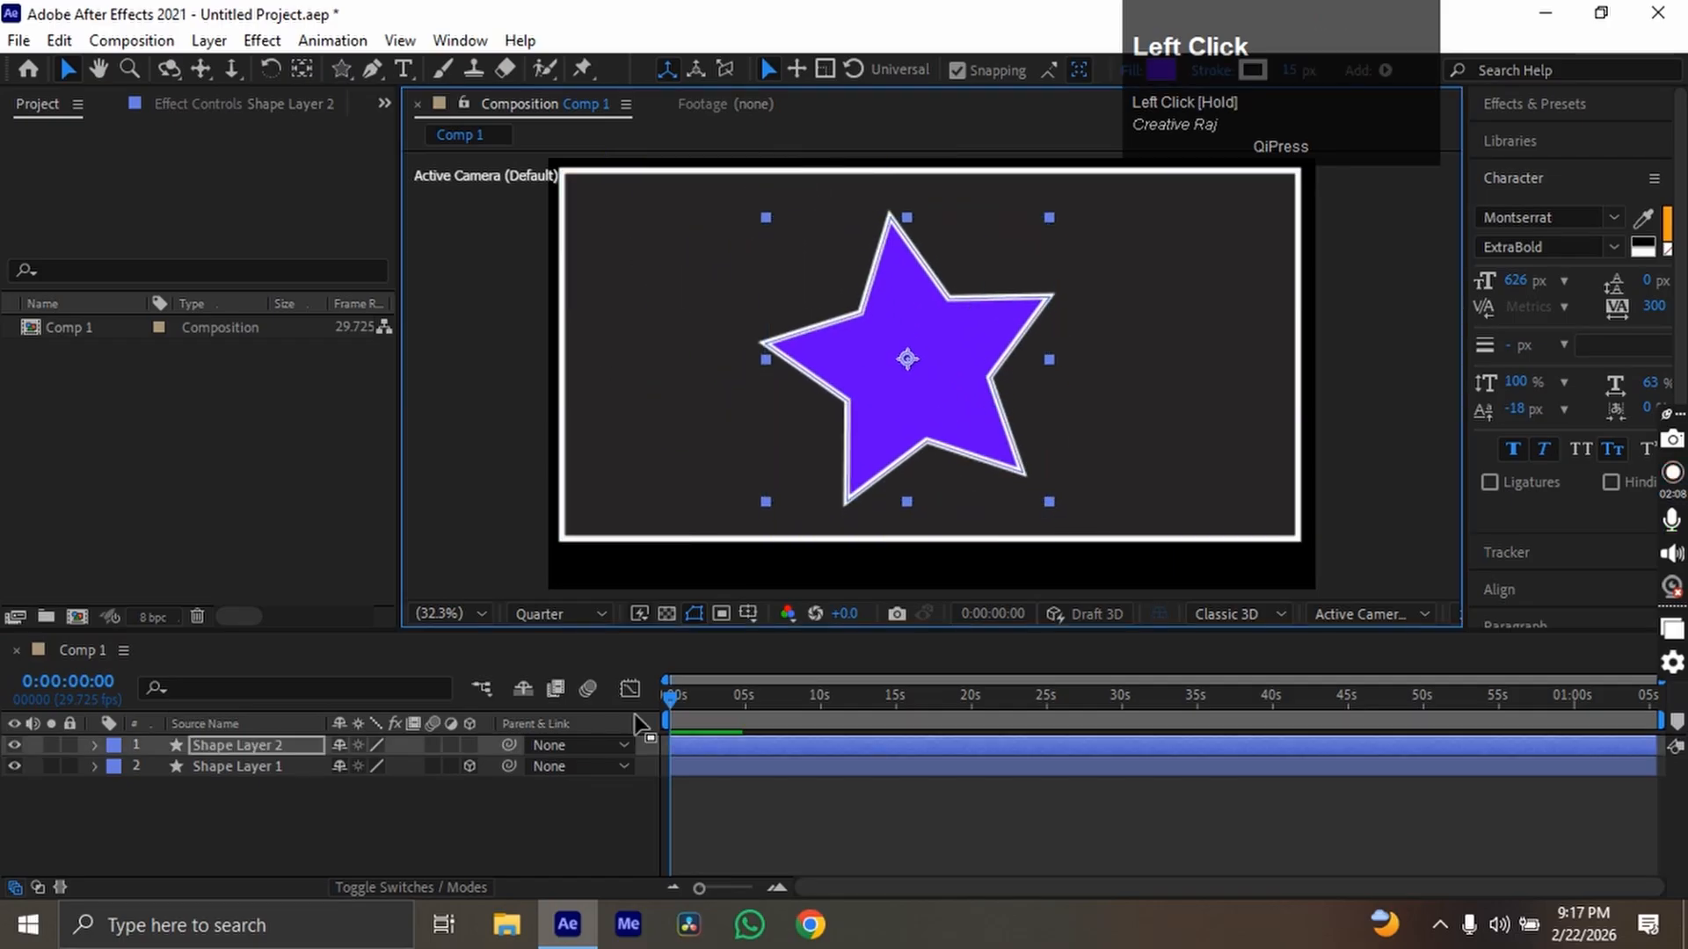
click(422, 830)
Import the 3D CAMERA JPEG image from Local Disk (D:) into the project.
drag(340, 71, 229, 545)
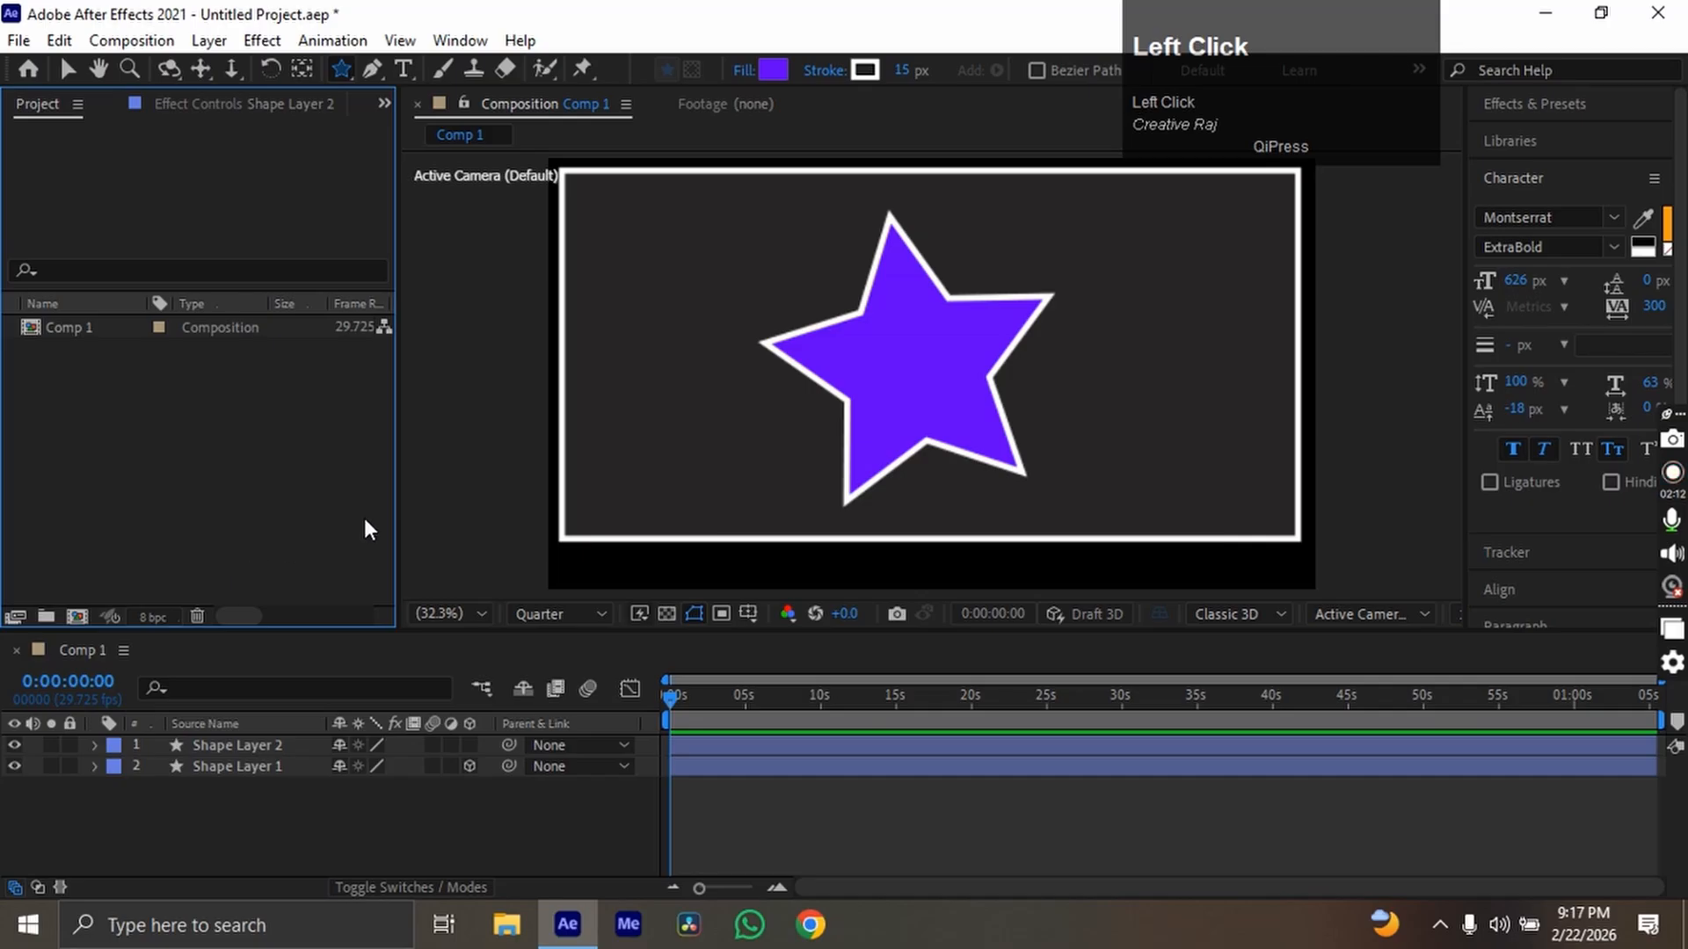
double_click(288, 482)
scroll(942, 347, down, 3)
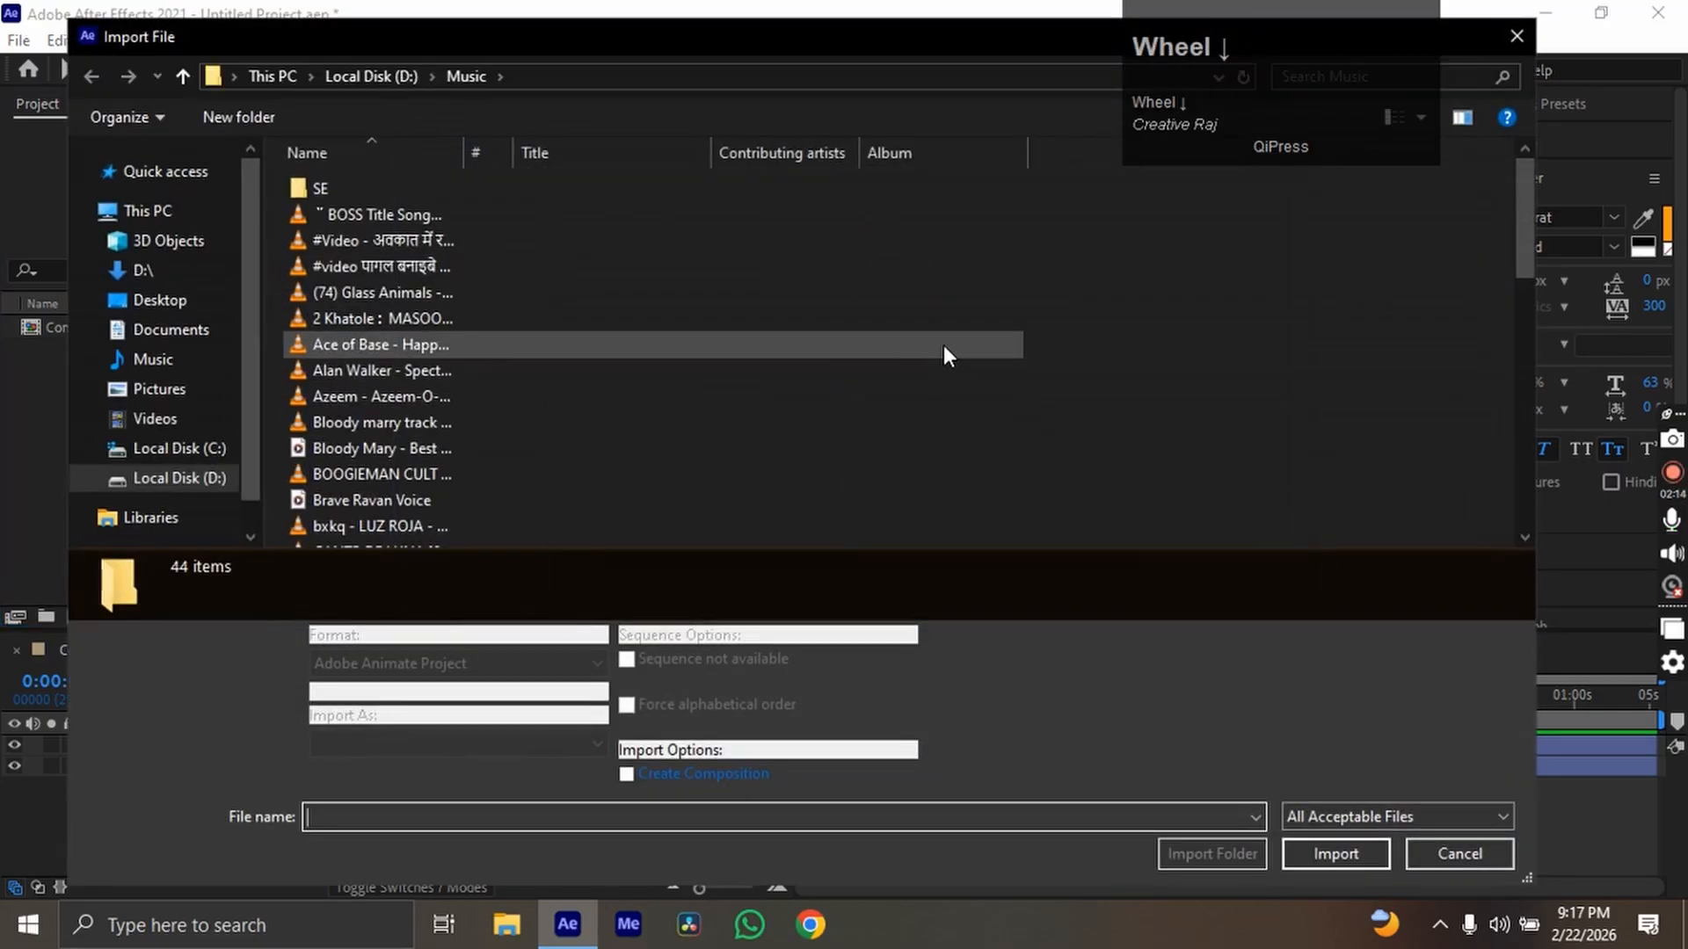
click(256, 474)
scroll(556, 355, down, 3)
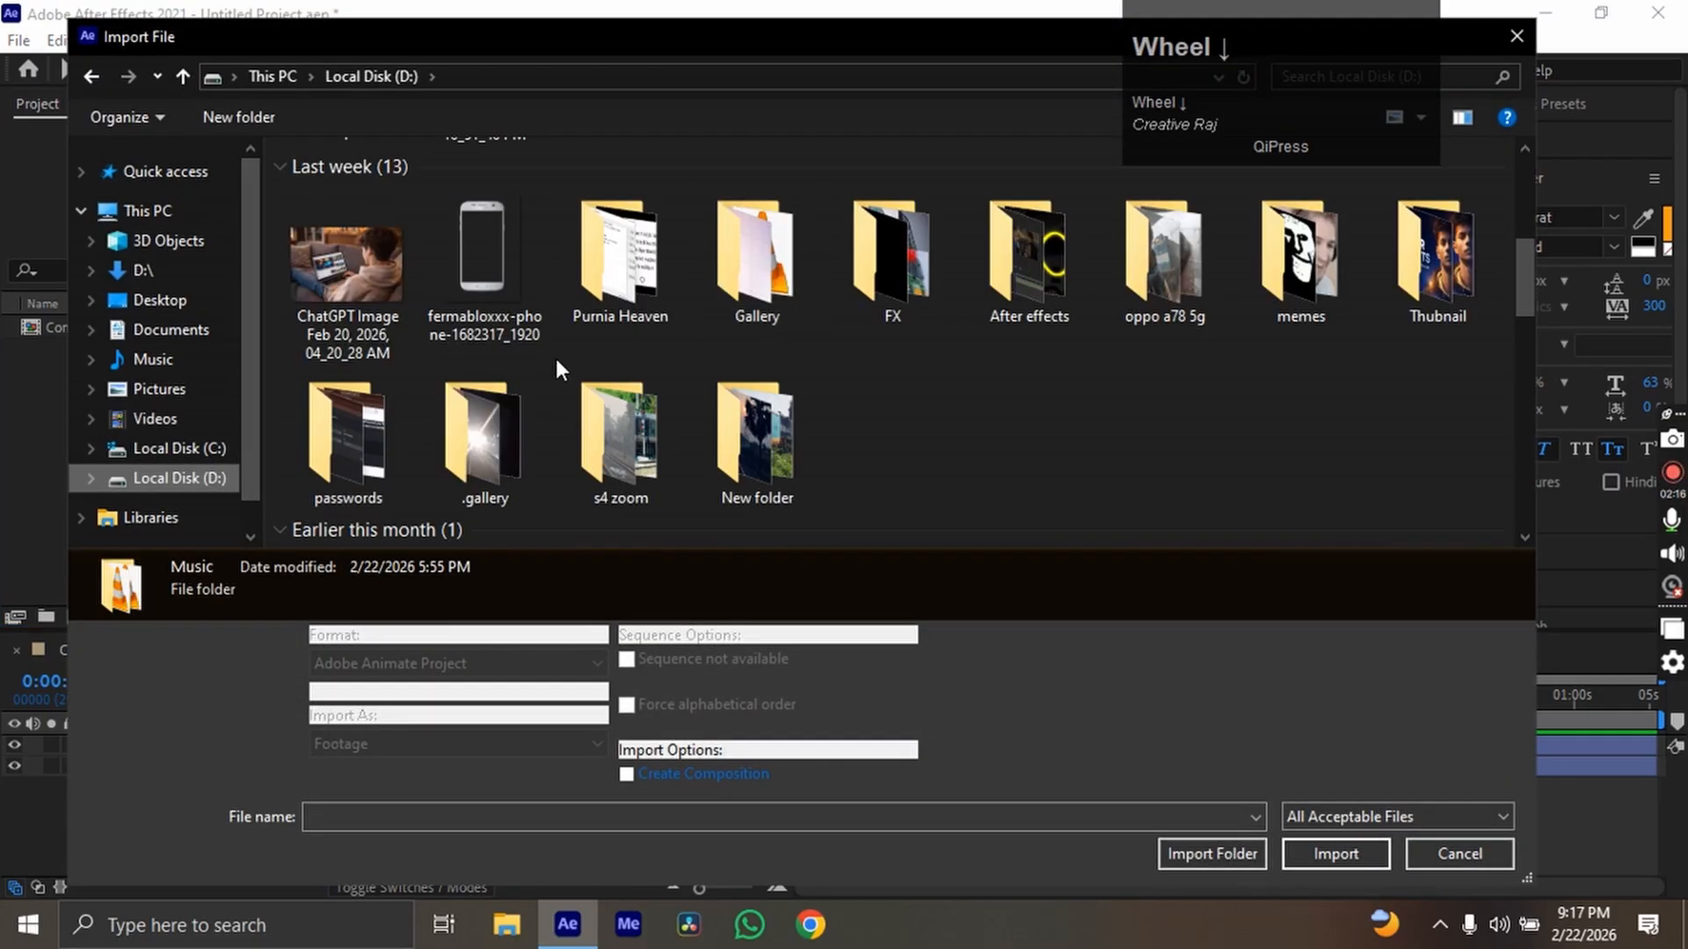
scroll(410, 313, up, 3)
double_click(368, 402)
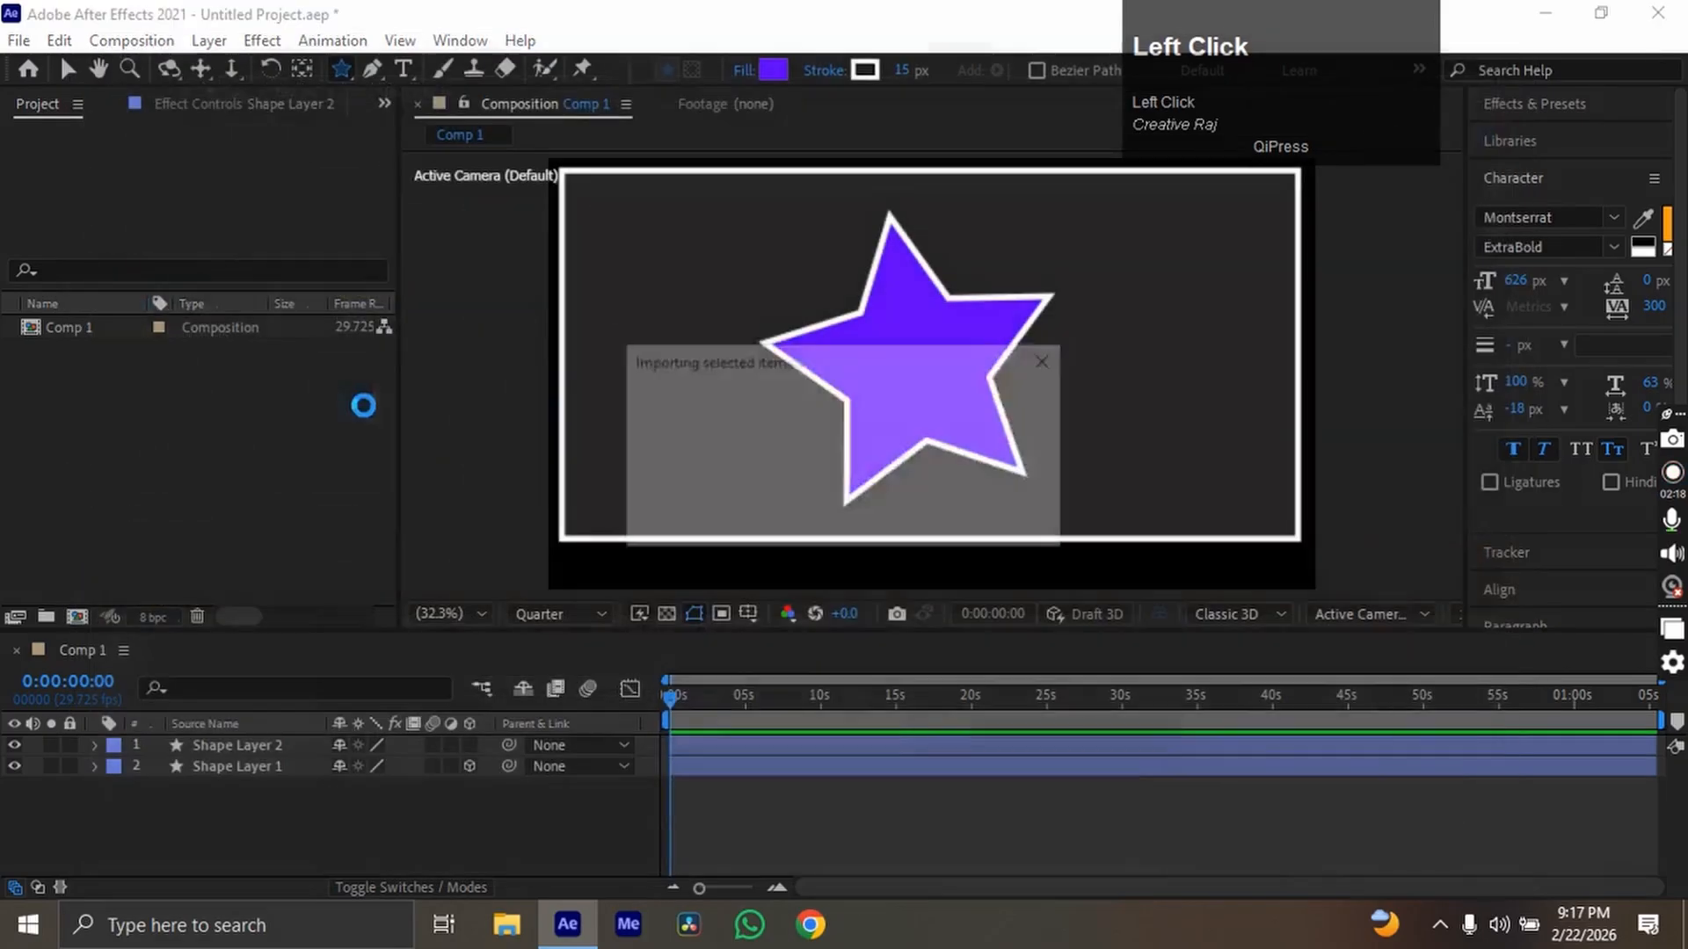
Place the imported image in Comp 1 above both shape layers, and make it and the star layer 3D.
drag(202, 753, 263, 785)
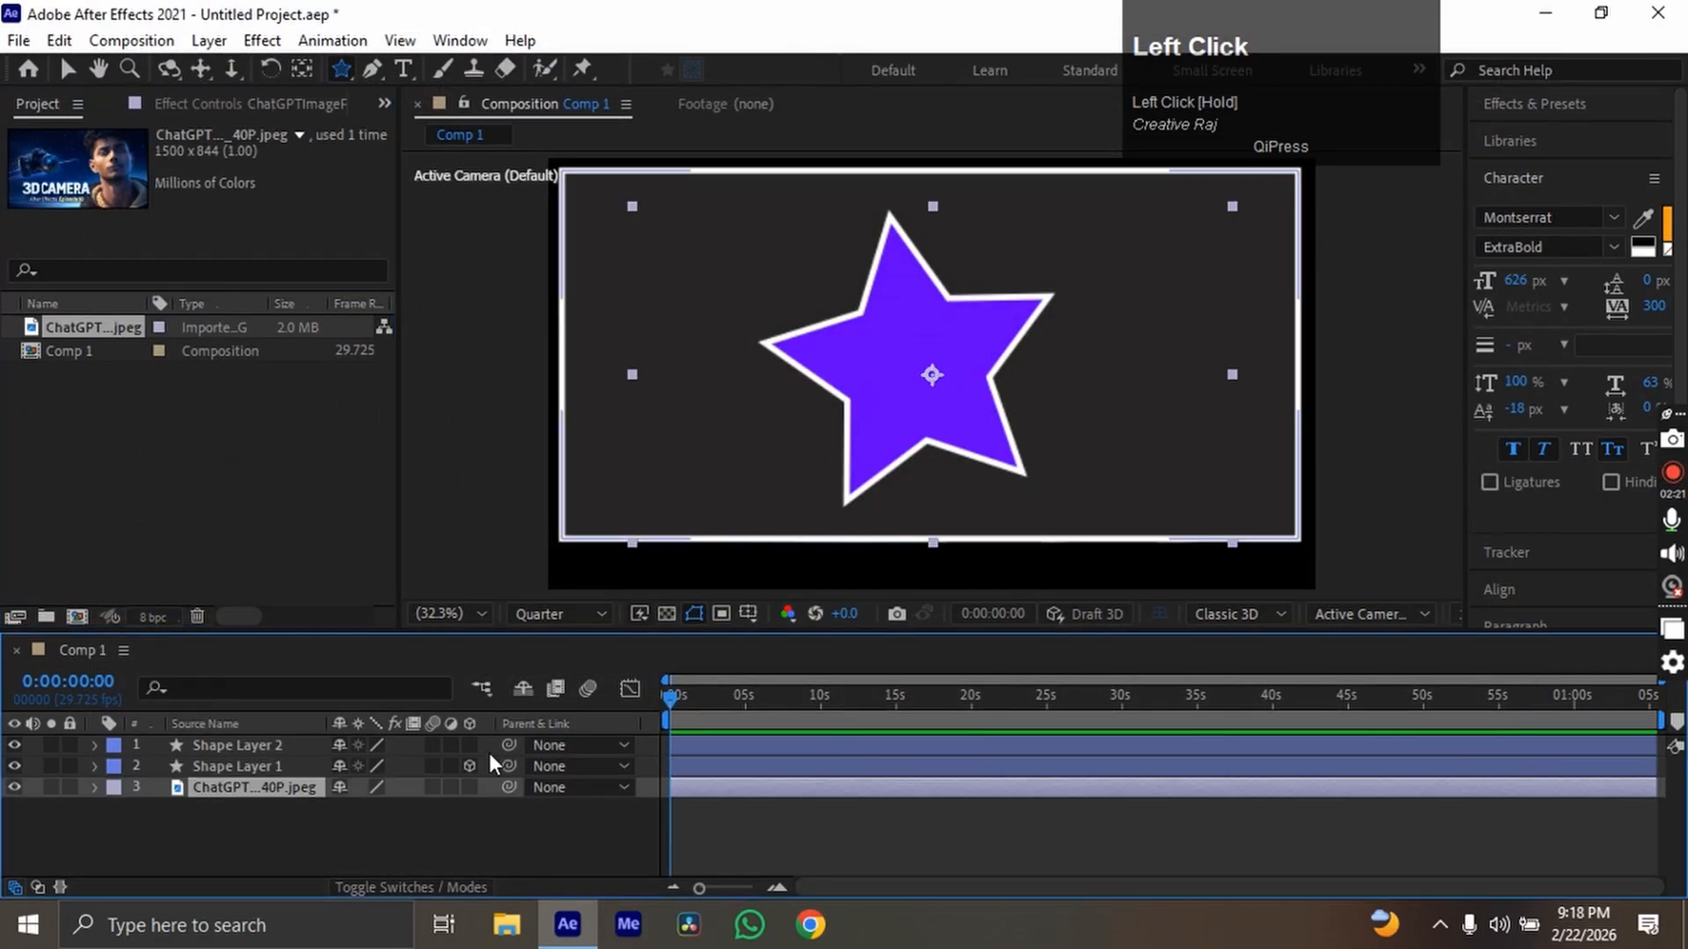
click(446, 826)
drag(250, 787, 269, 741)
Set the X Rotation of Shape Layer 1, the rectangle, to 90 degrees.
click(278, 785)
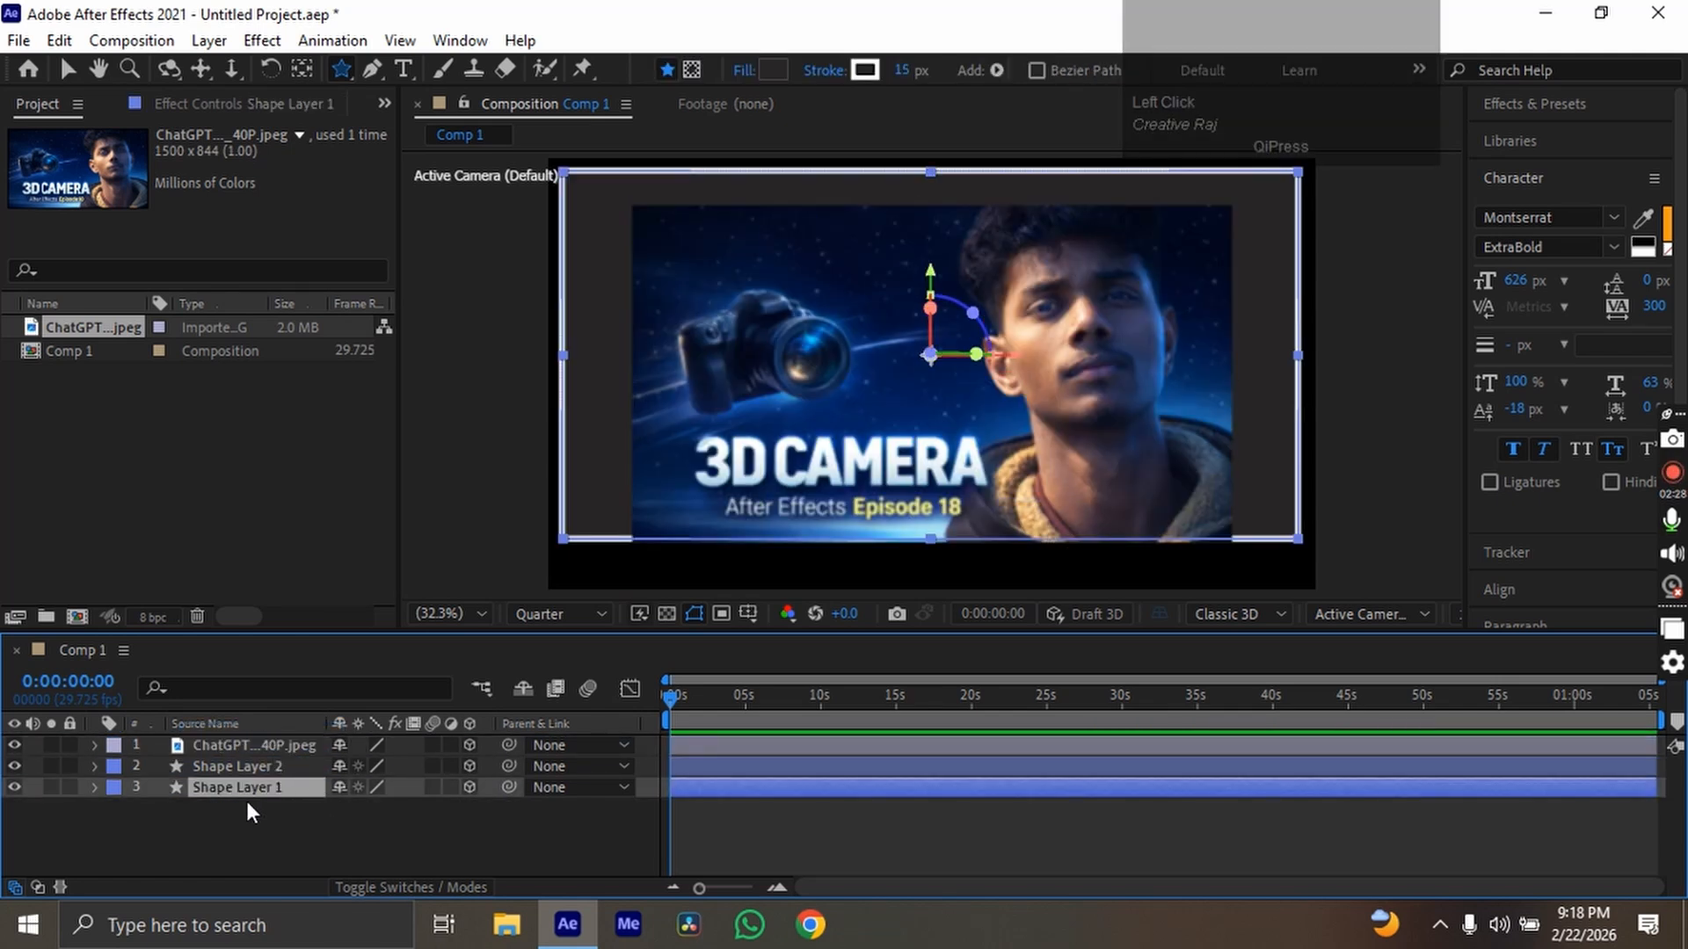
key(r)
click(376, 828)
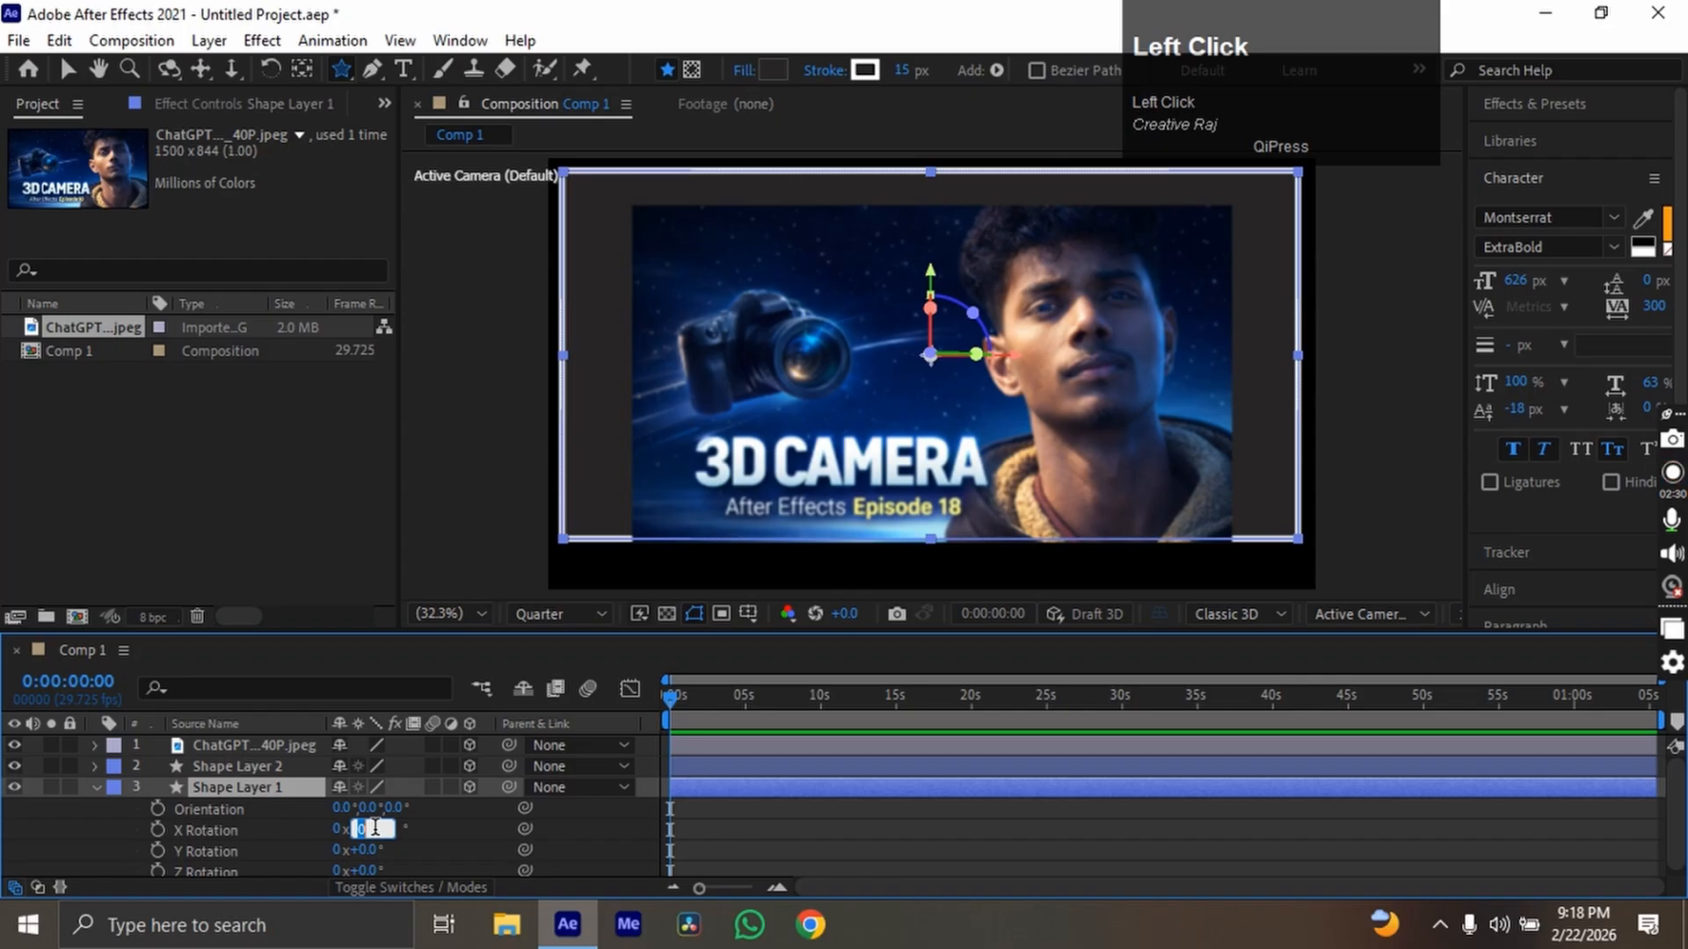
text(90)
click(453, 840)
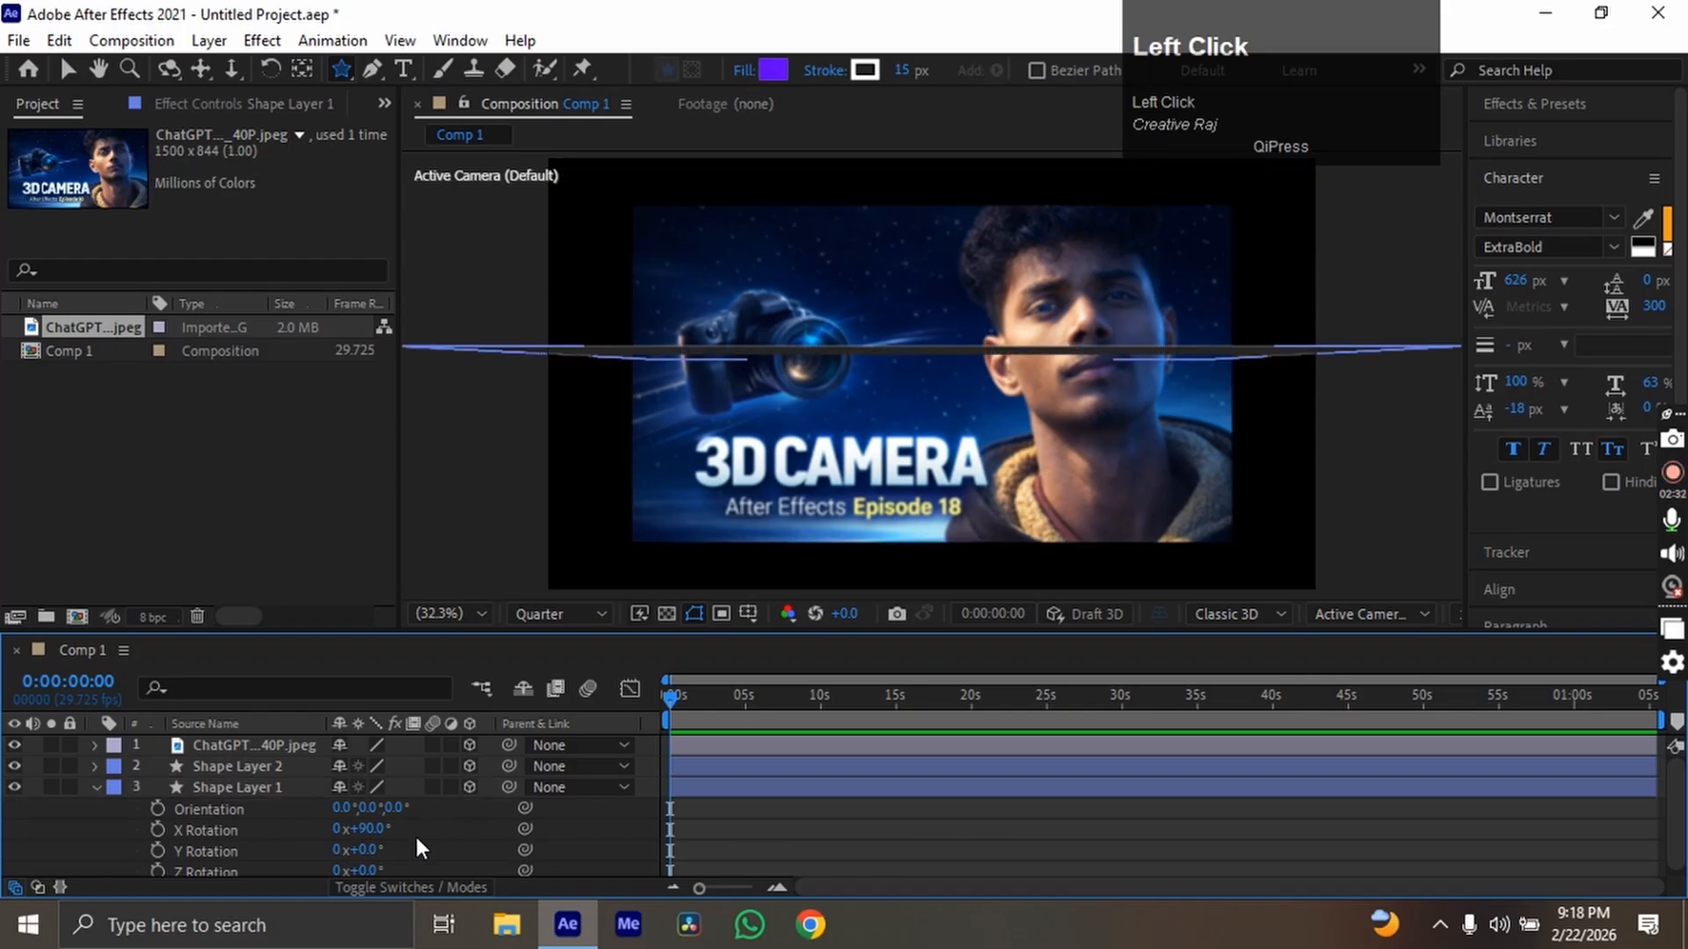
click(96, 786)
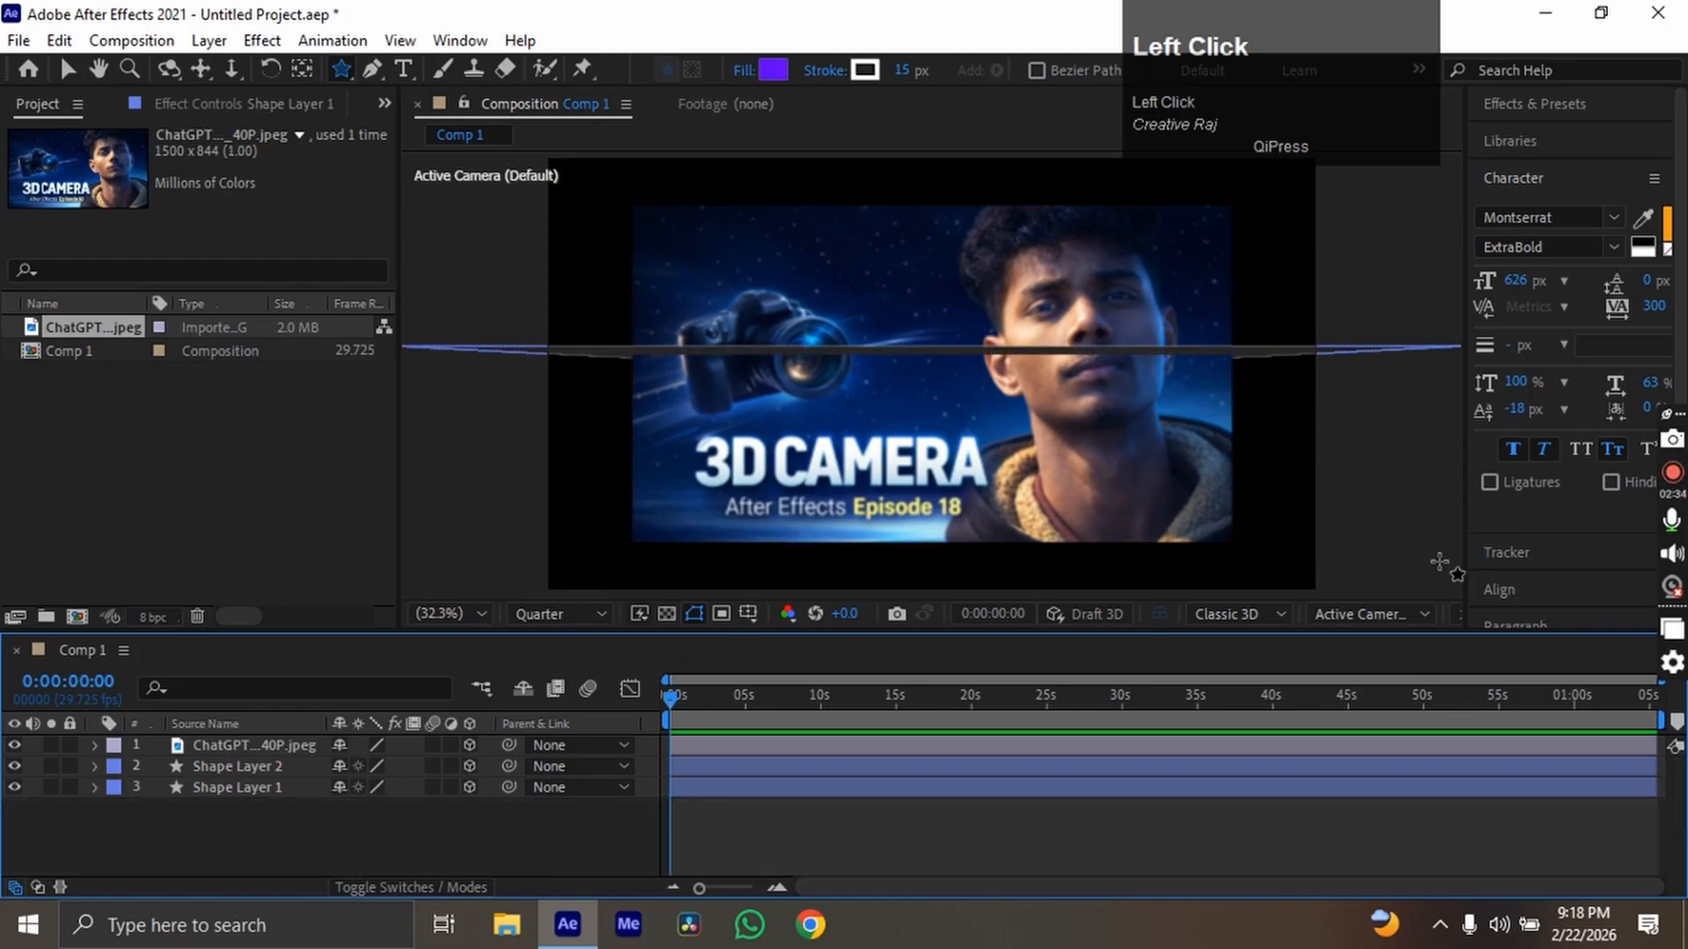
Widen the composition viewer and switch its layout to 2 Views, fitting the whole scene in the Top view.
drag(1465, 545, 1539, 587)
click(1499, 614)
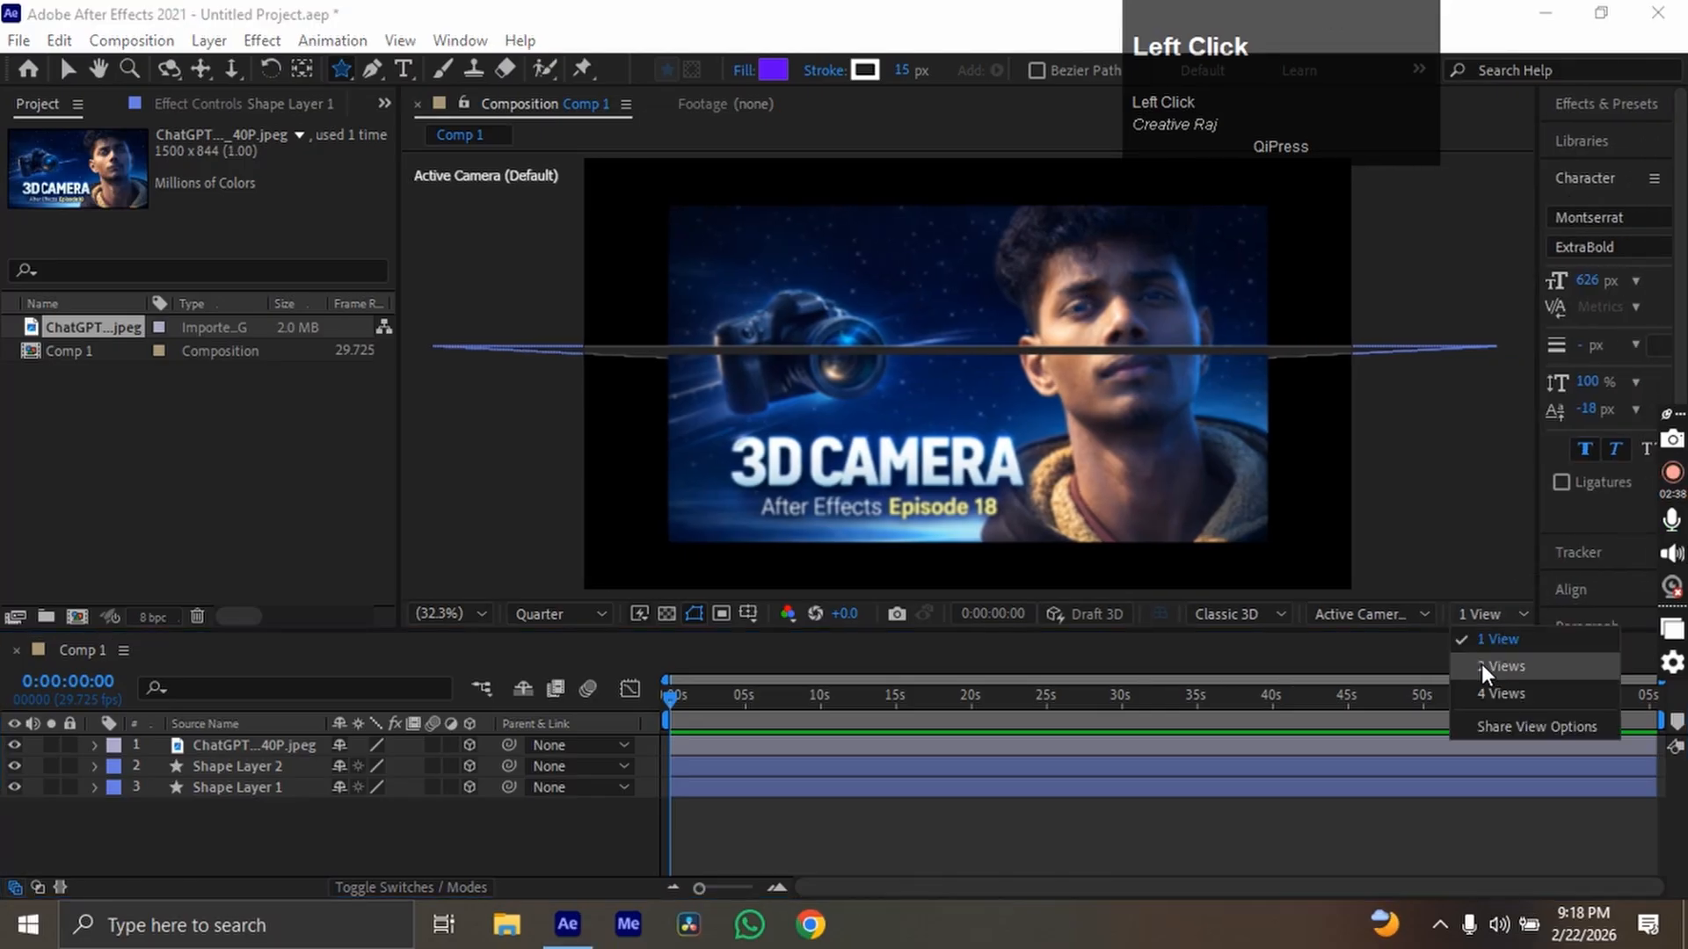
click(1486, 665)
scroll(715, 352, up, 3)
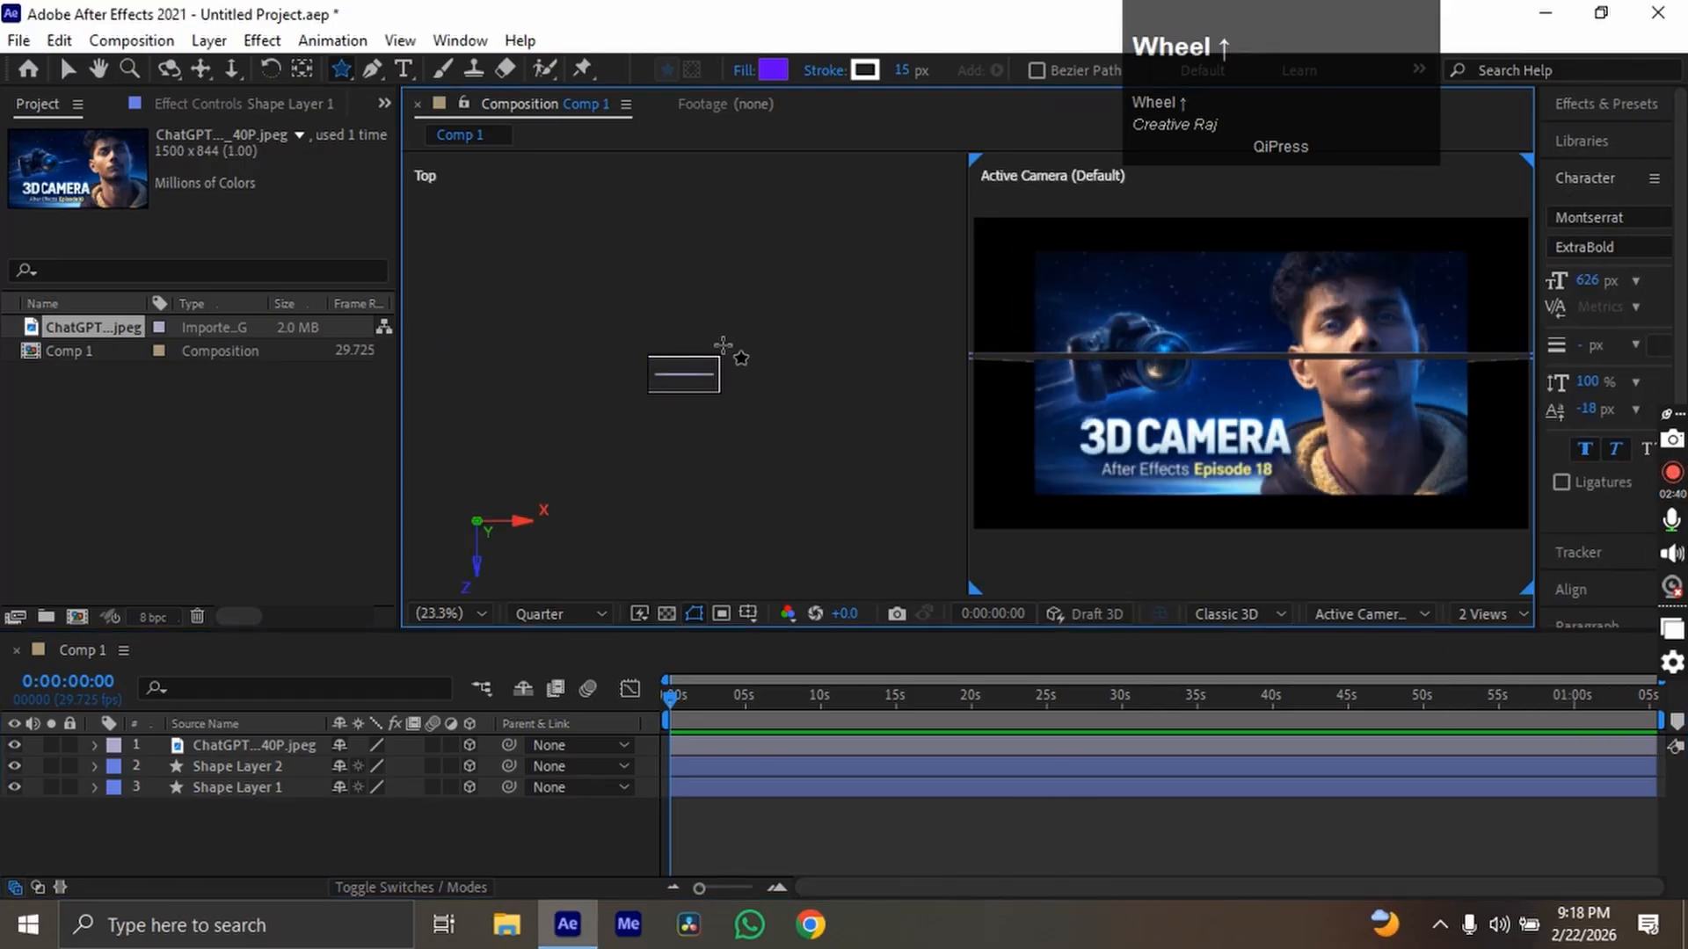
scroll(710, 500, up, 2)
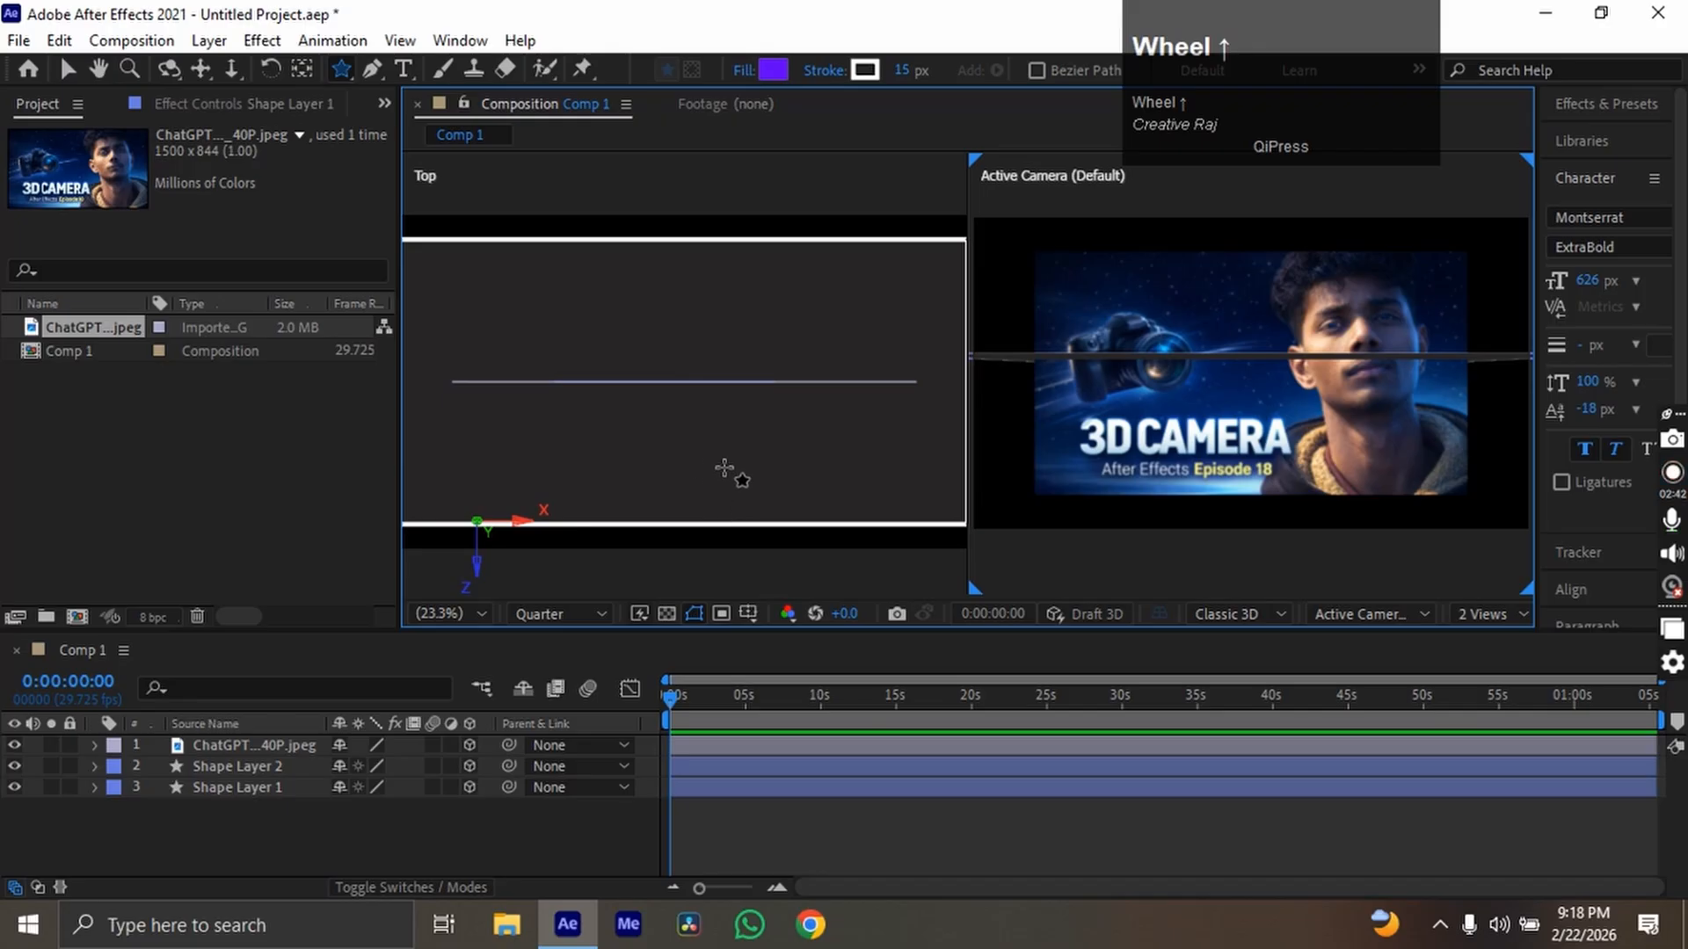
scroll(723, 469, down, 3)
Make the Top view active and change it to the Front view.
click(677, 378)
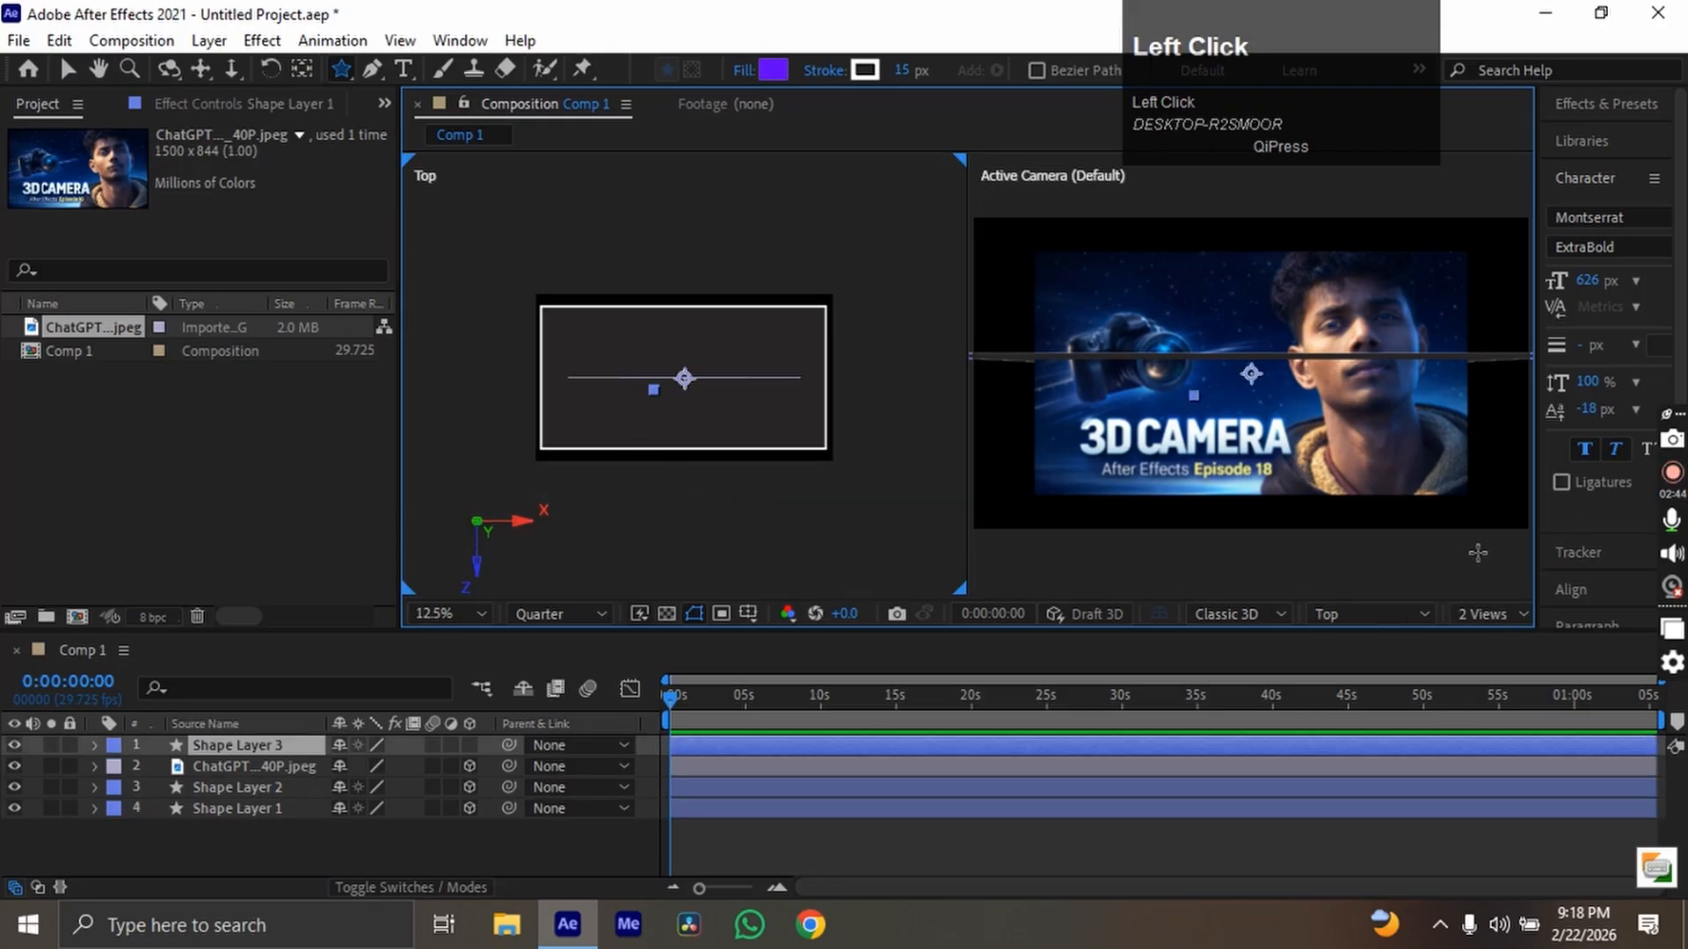
click(1485, 613)
click(1345, 615)
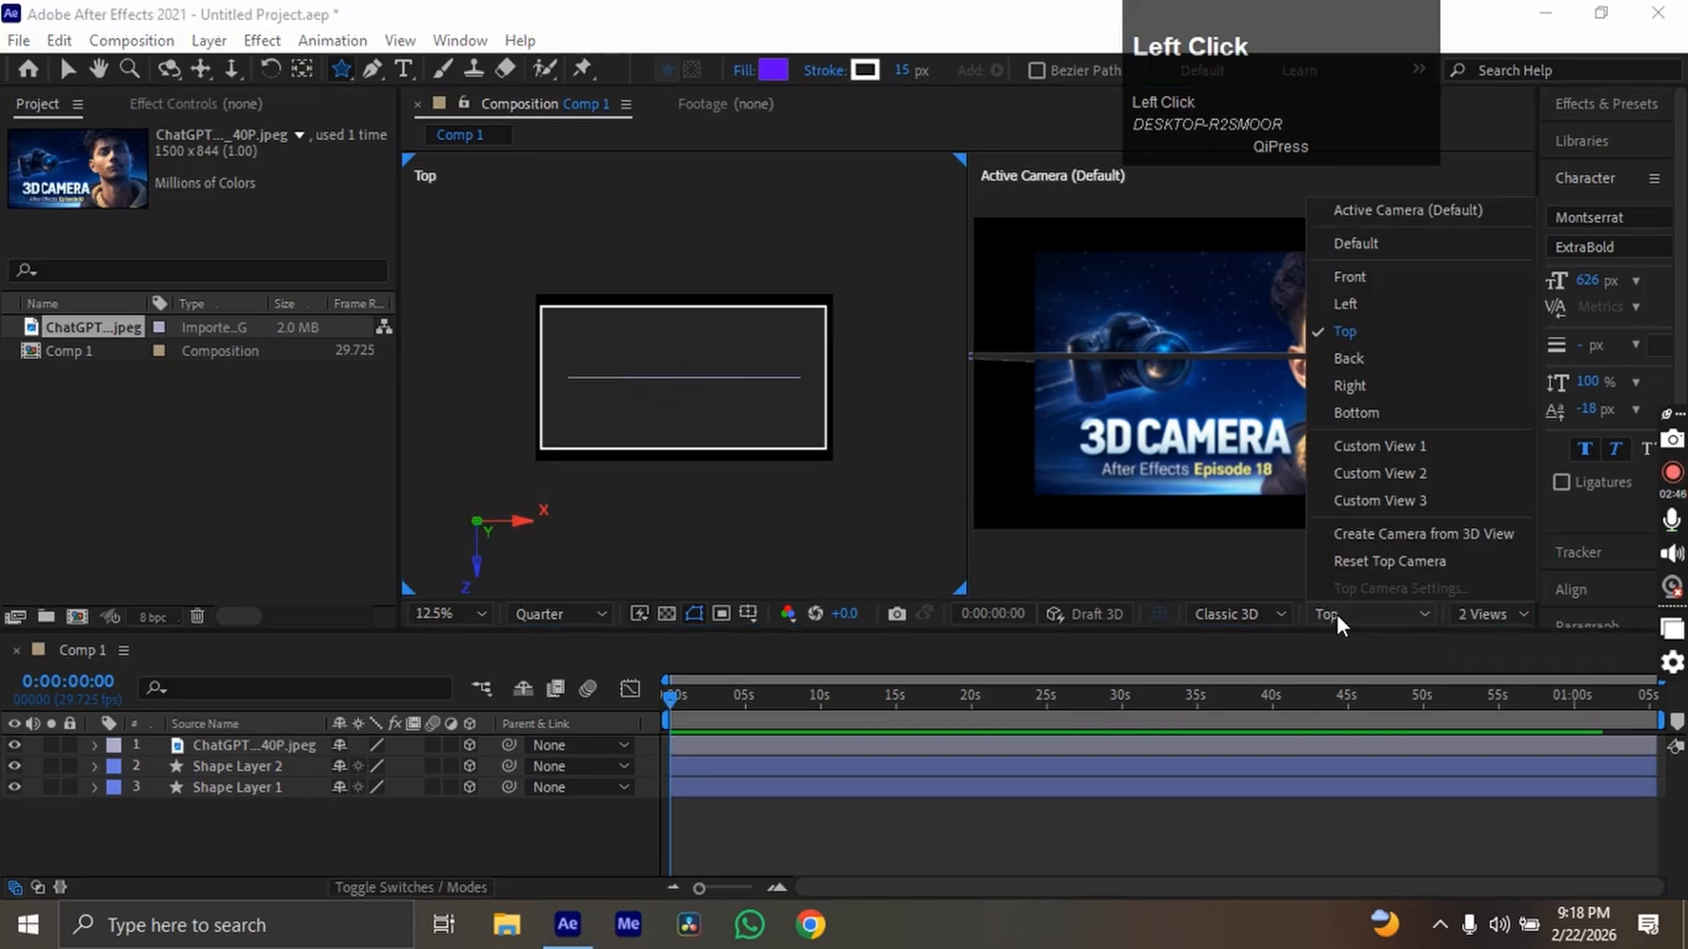
click(1410, 278)
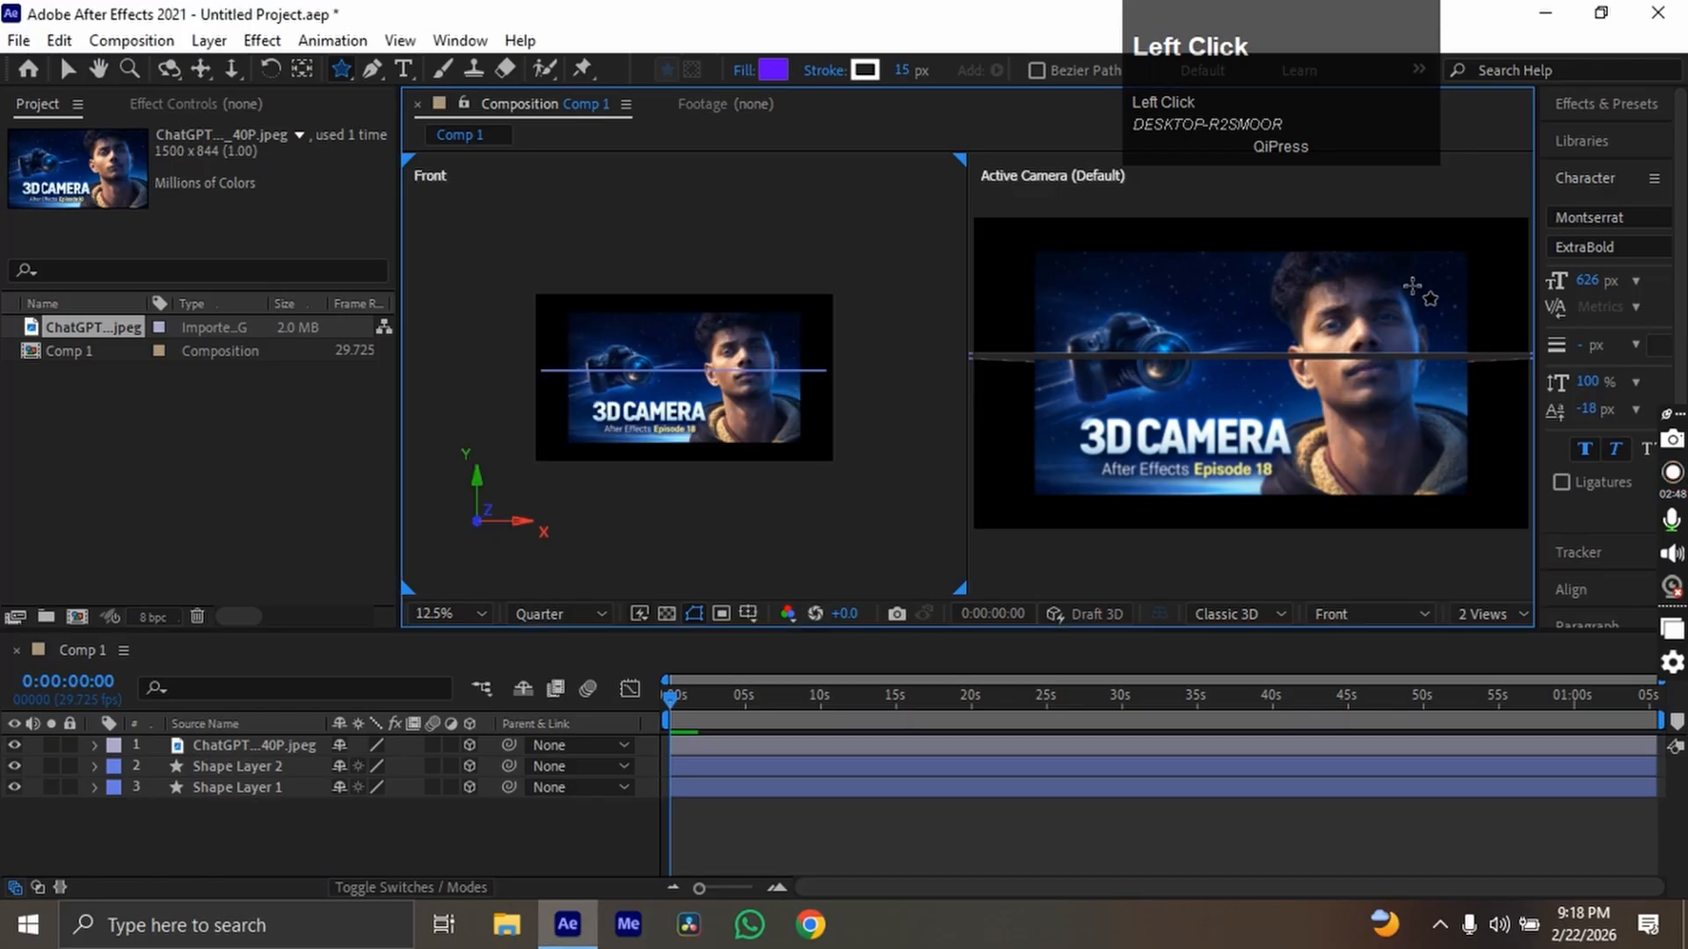
Look at the scene from the Back, Right and Bottom views, ending on the Back view.
click(1366, 612)
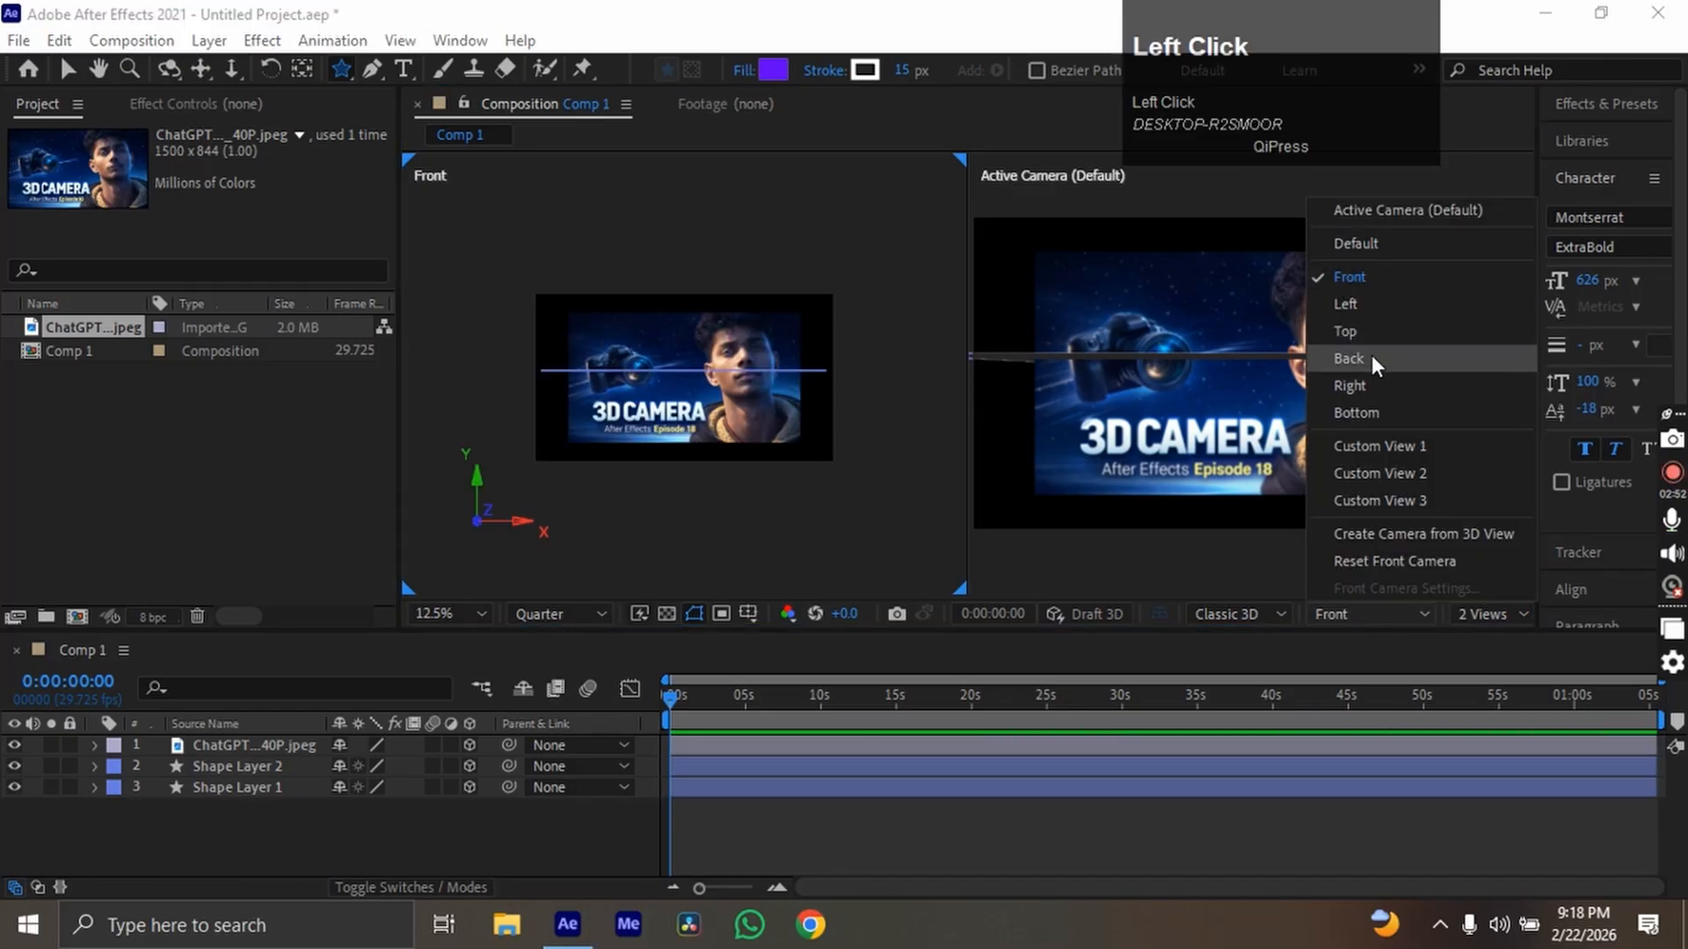
click(1368, 358)
click(1383, 617)
click(1399, 383)
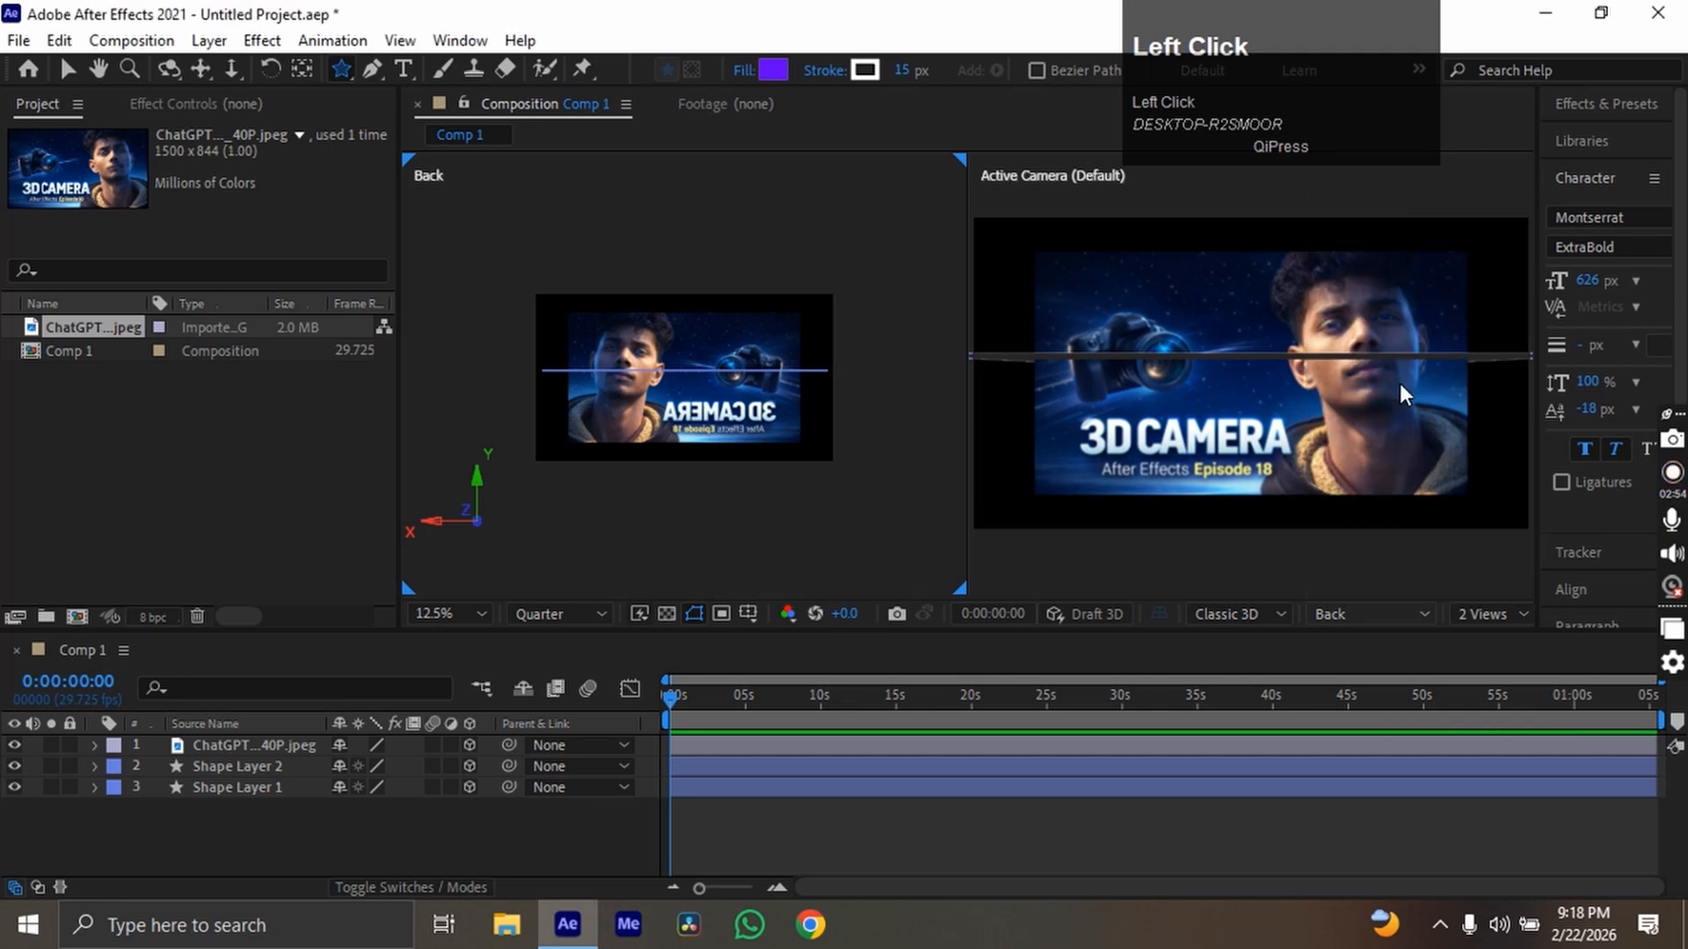
click(1354, 612)
click(1355, 412)
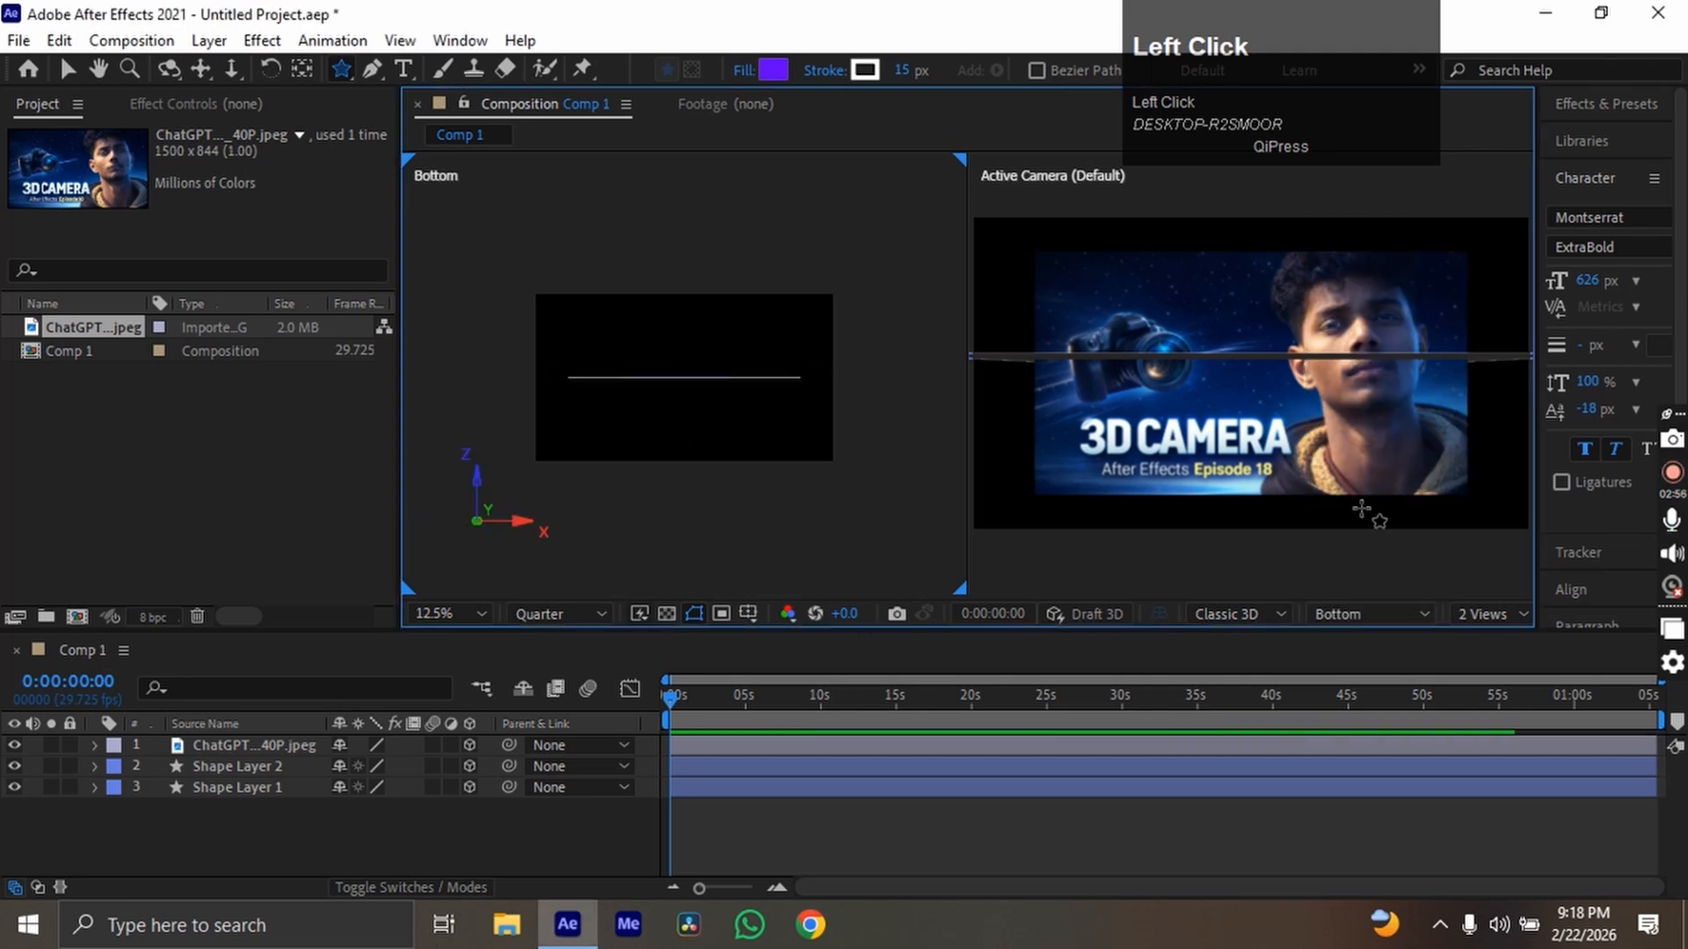
click(1357, 613)
click(1384, 358)
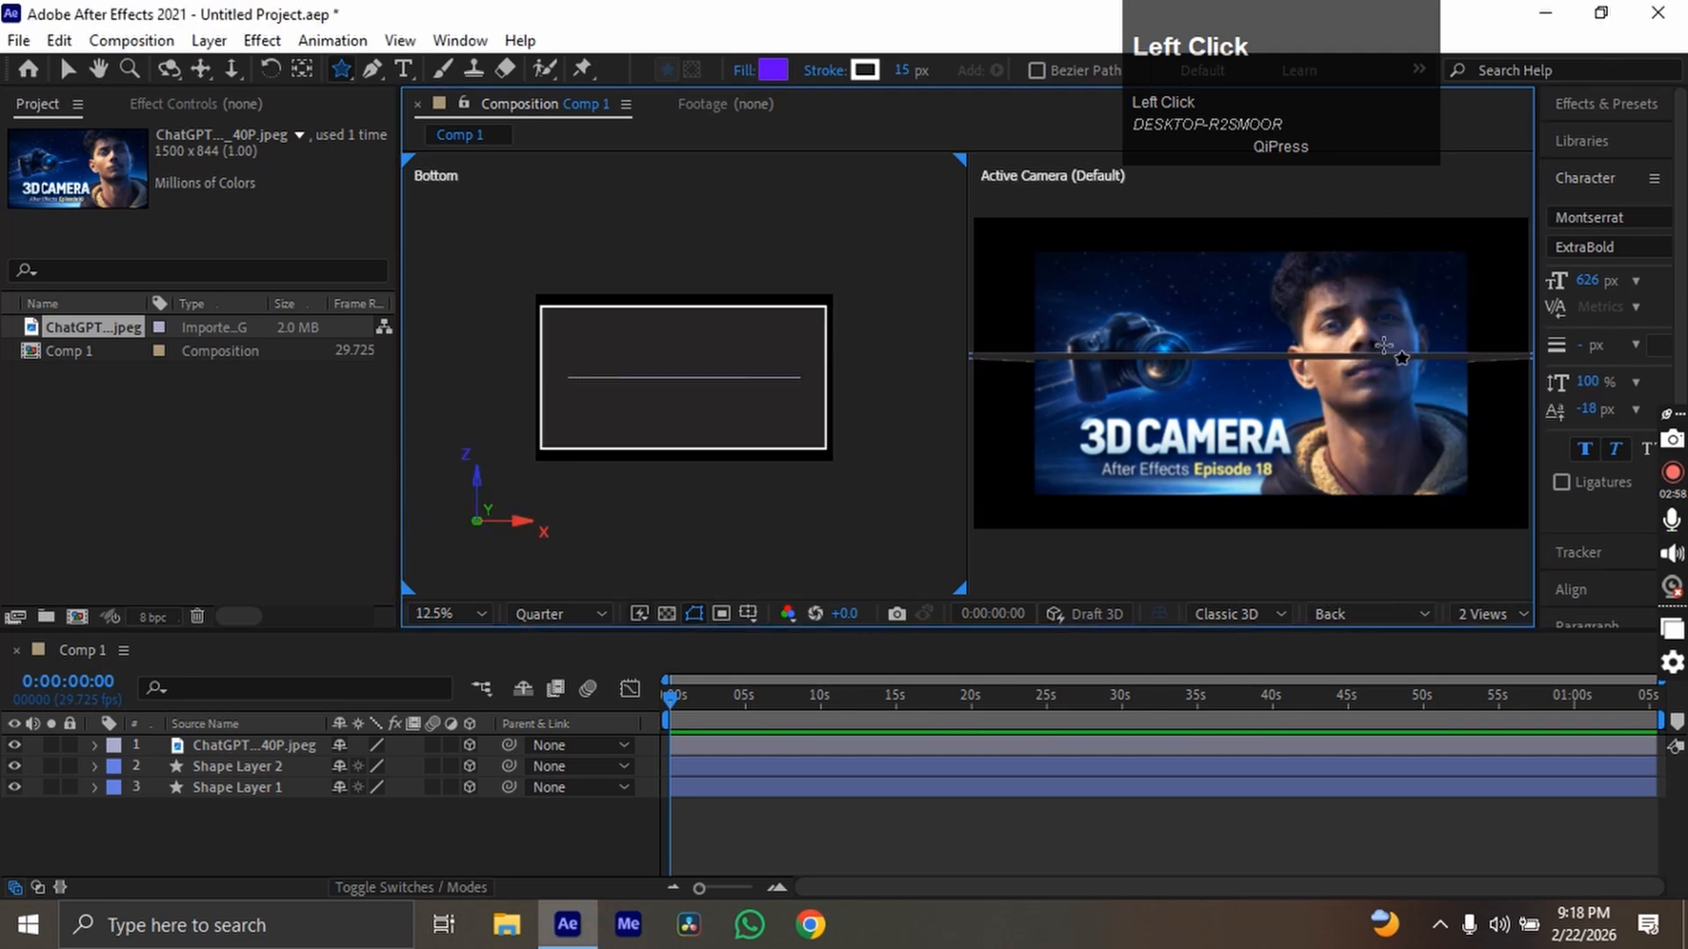
click(1359, 621)
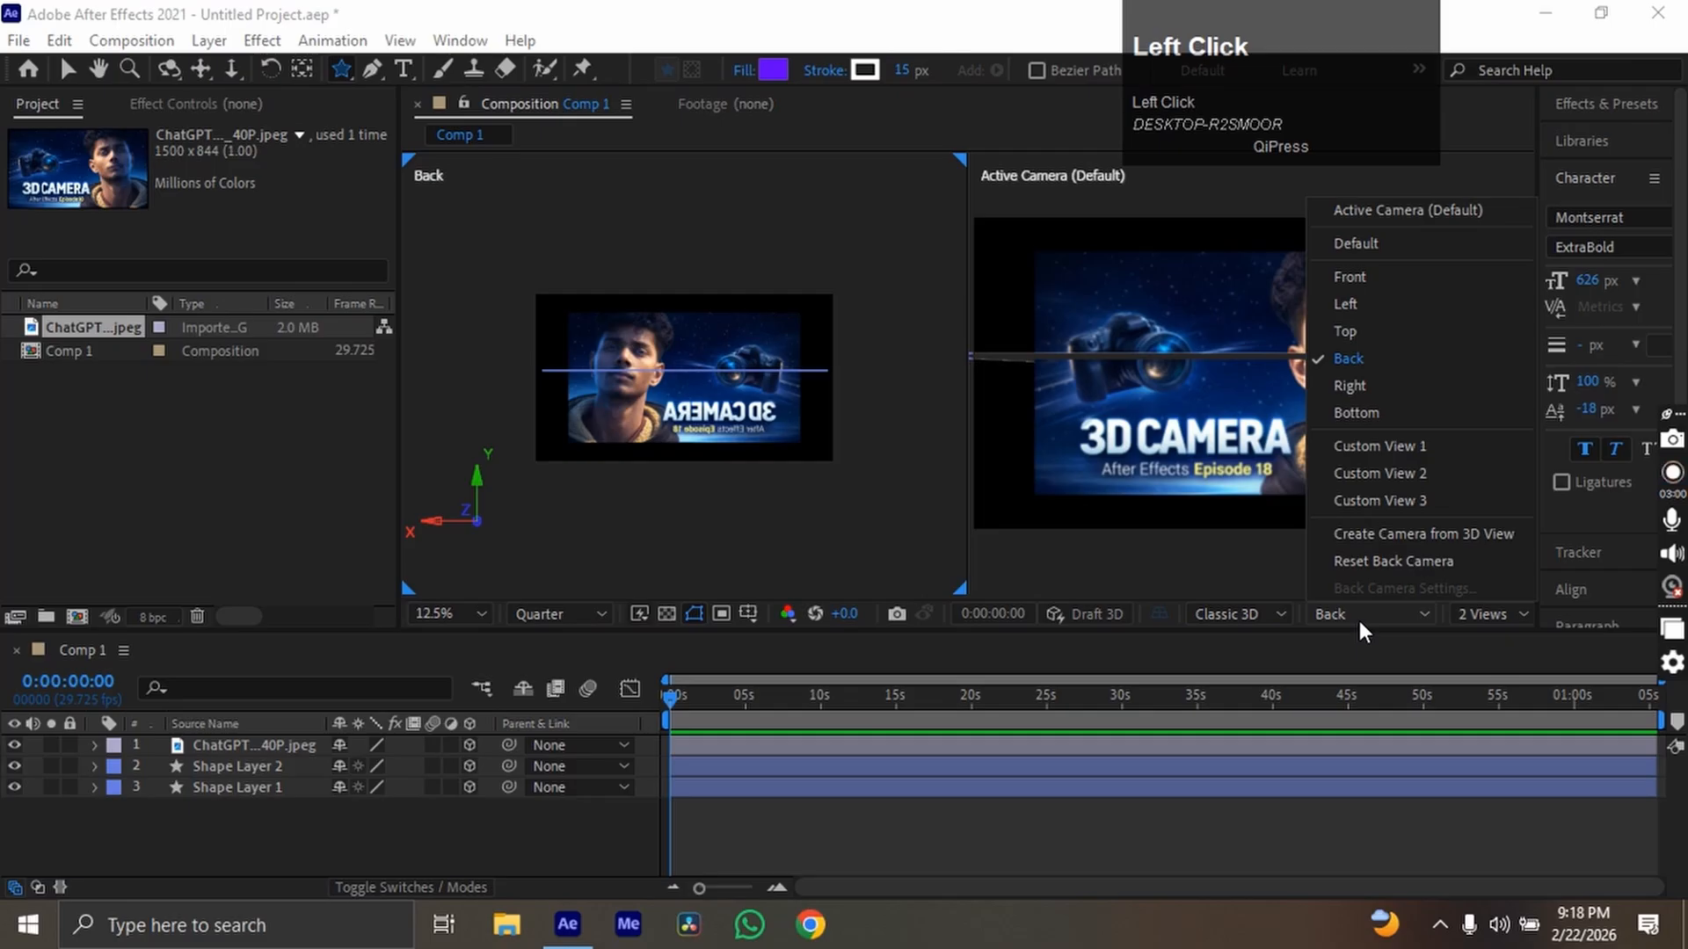
click(965, 792)
Try to shift the floor, Shape Layer 1, in depth through its Z Position value, and undo the change.
click(965, 788)
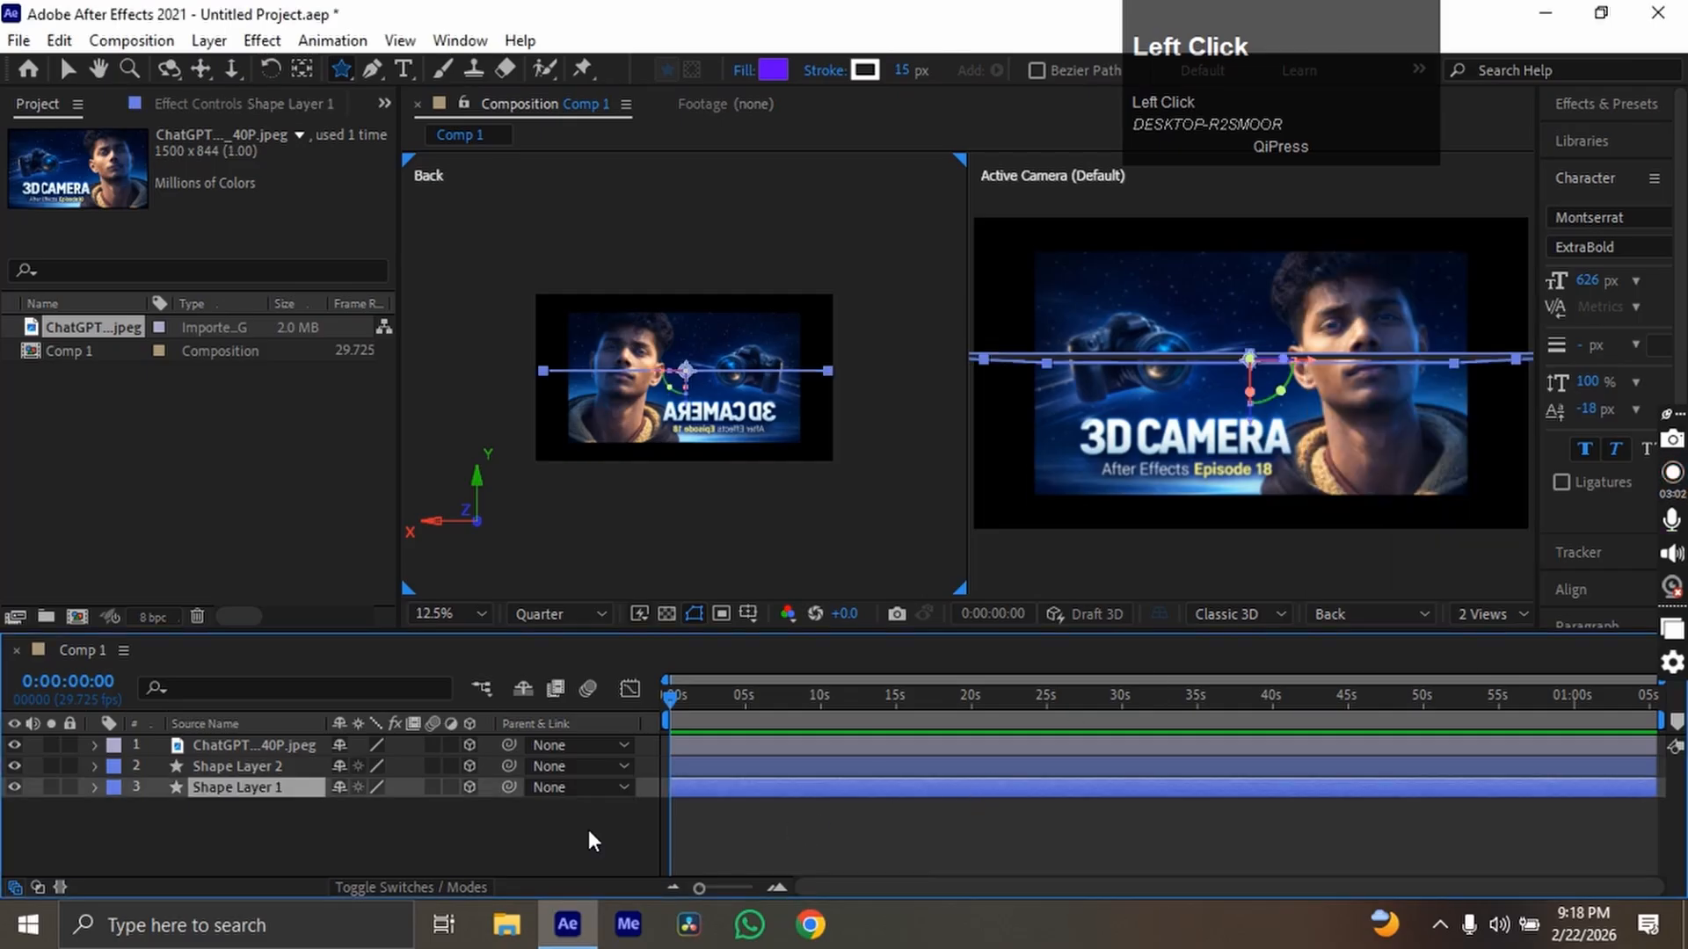
click(293, 832)
click(236, 789)
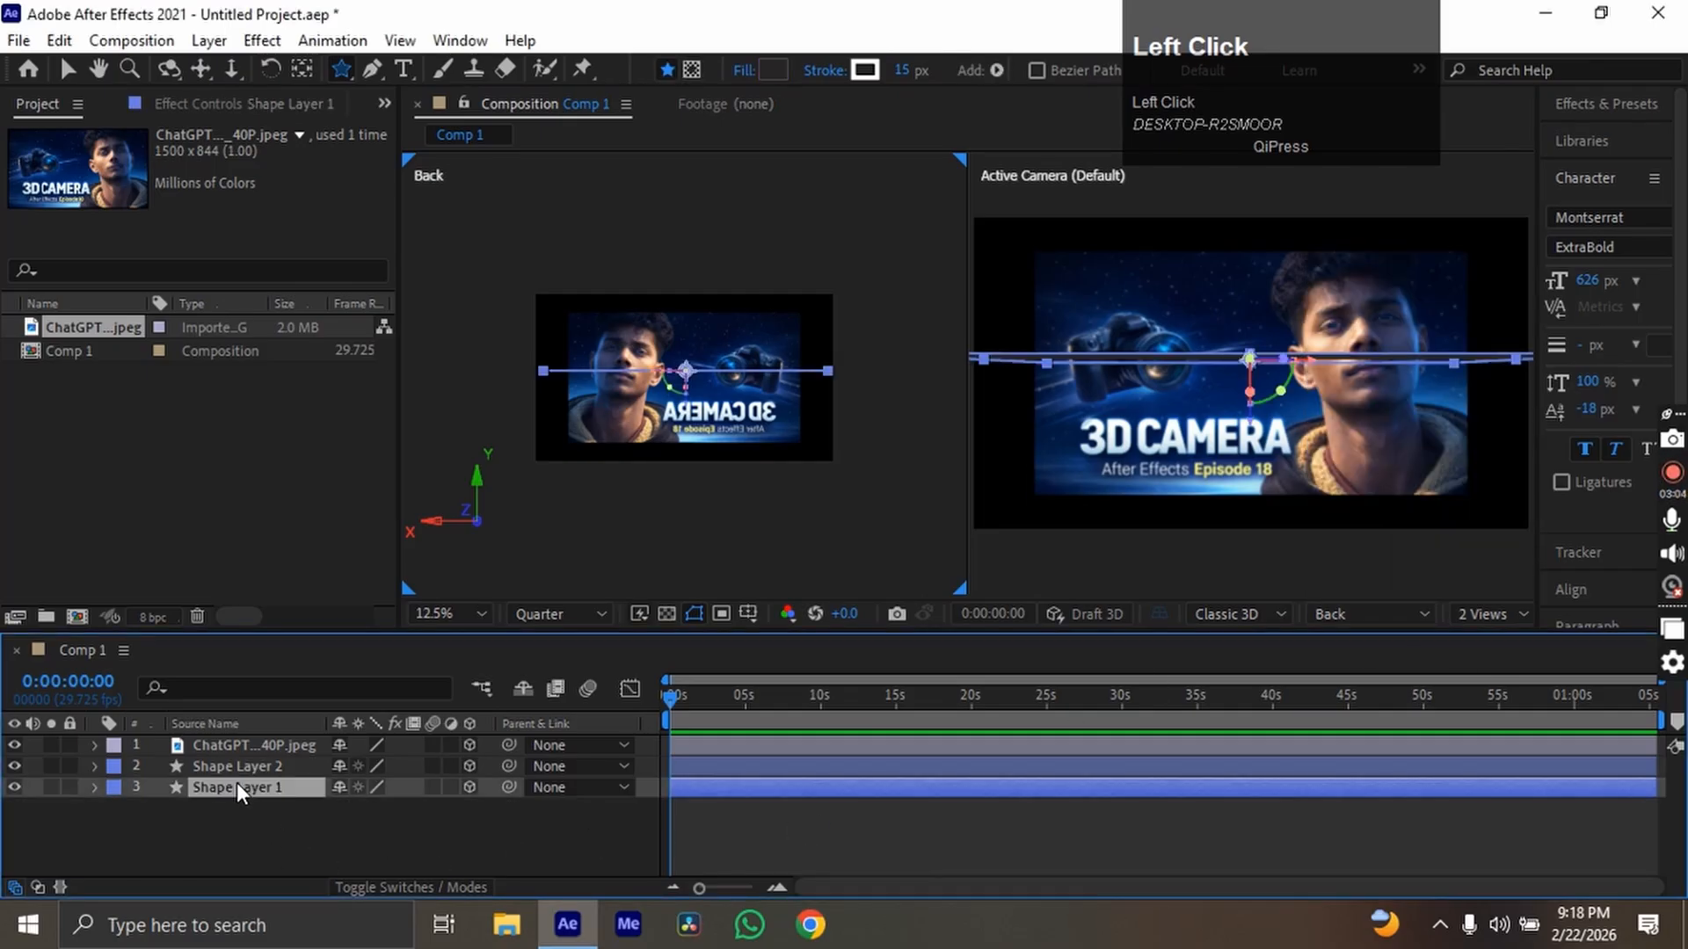
key(p)
drag(403, 819, 548, 842)
key(ctrl+z)
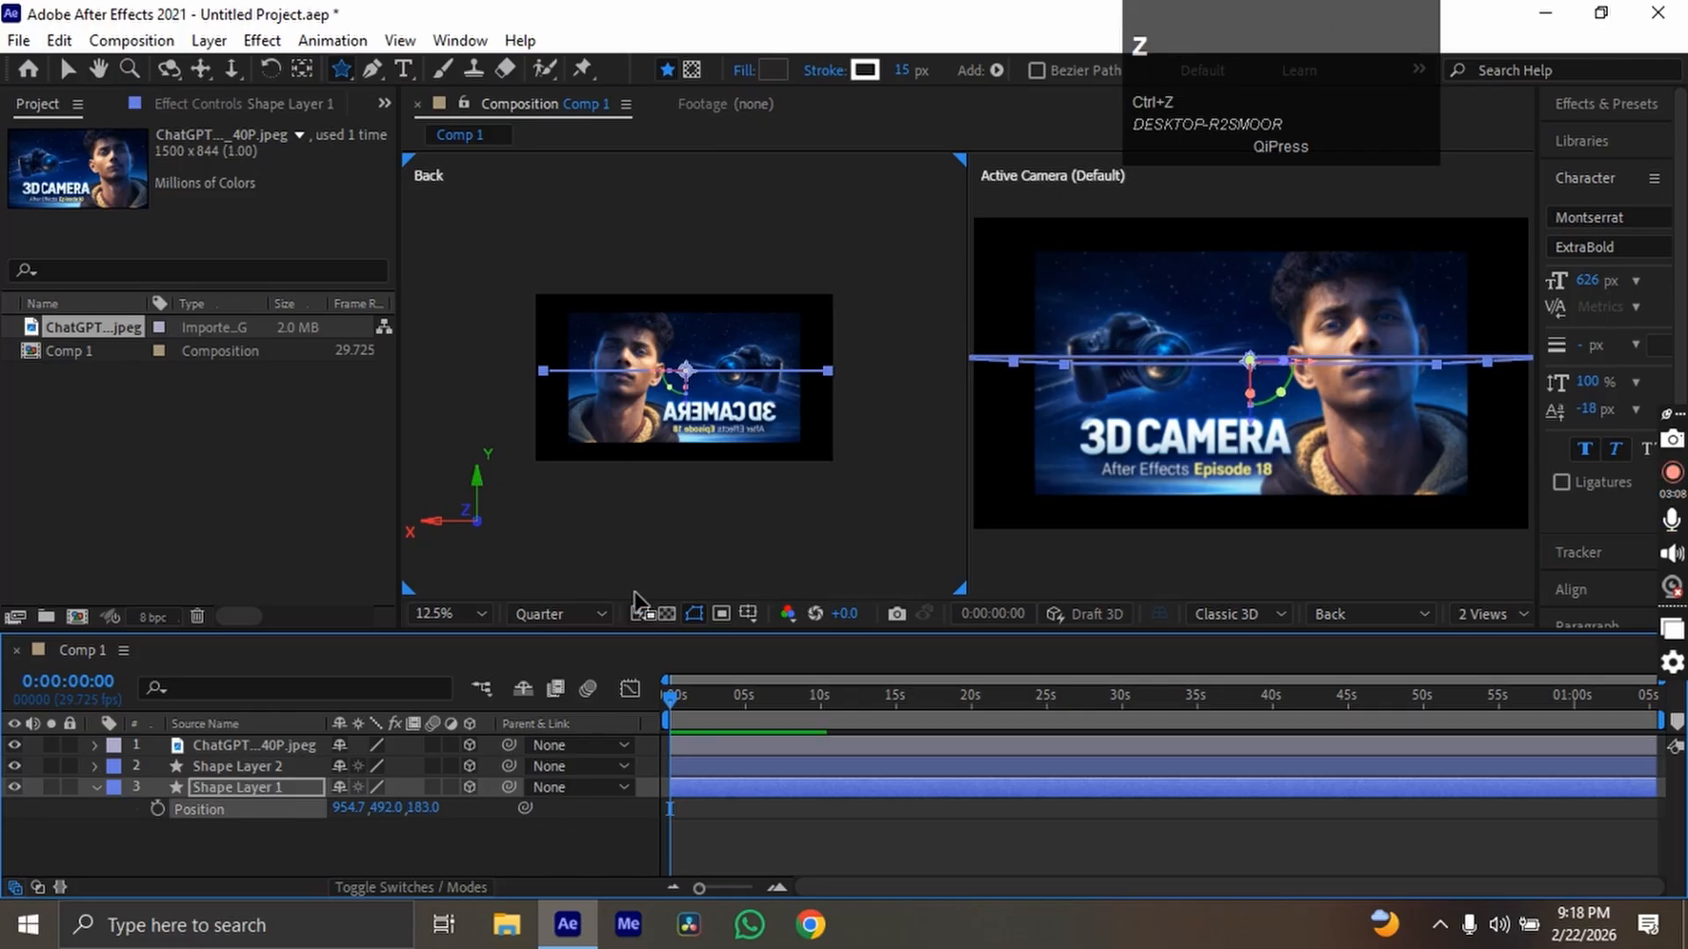
Move the floor, Shape Layer 1, straight down in the Back view to a Y Position of about 894.
scroll(671, 380, up, 6)
scroll(671, 380, down, 4)
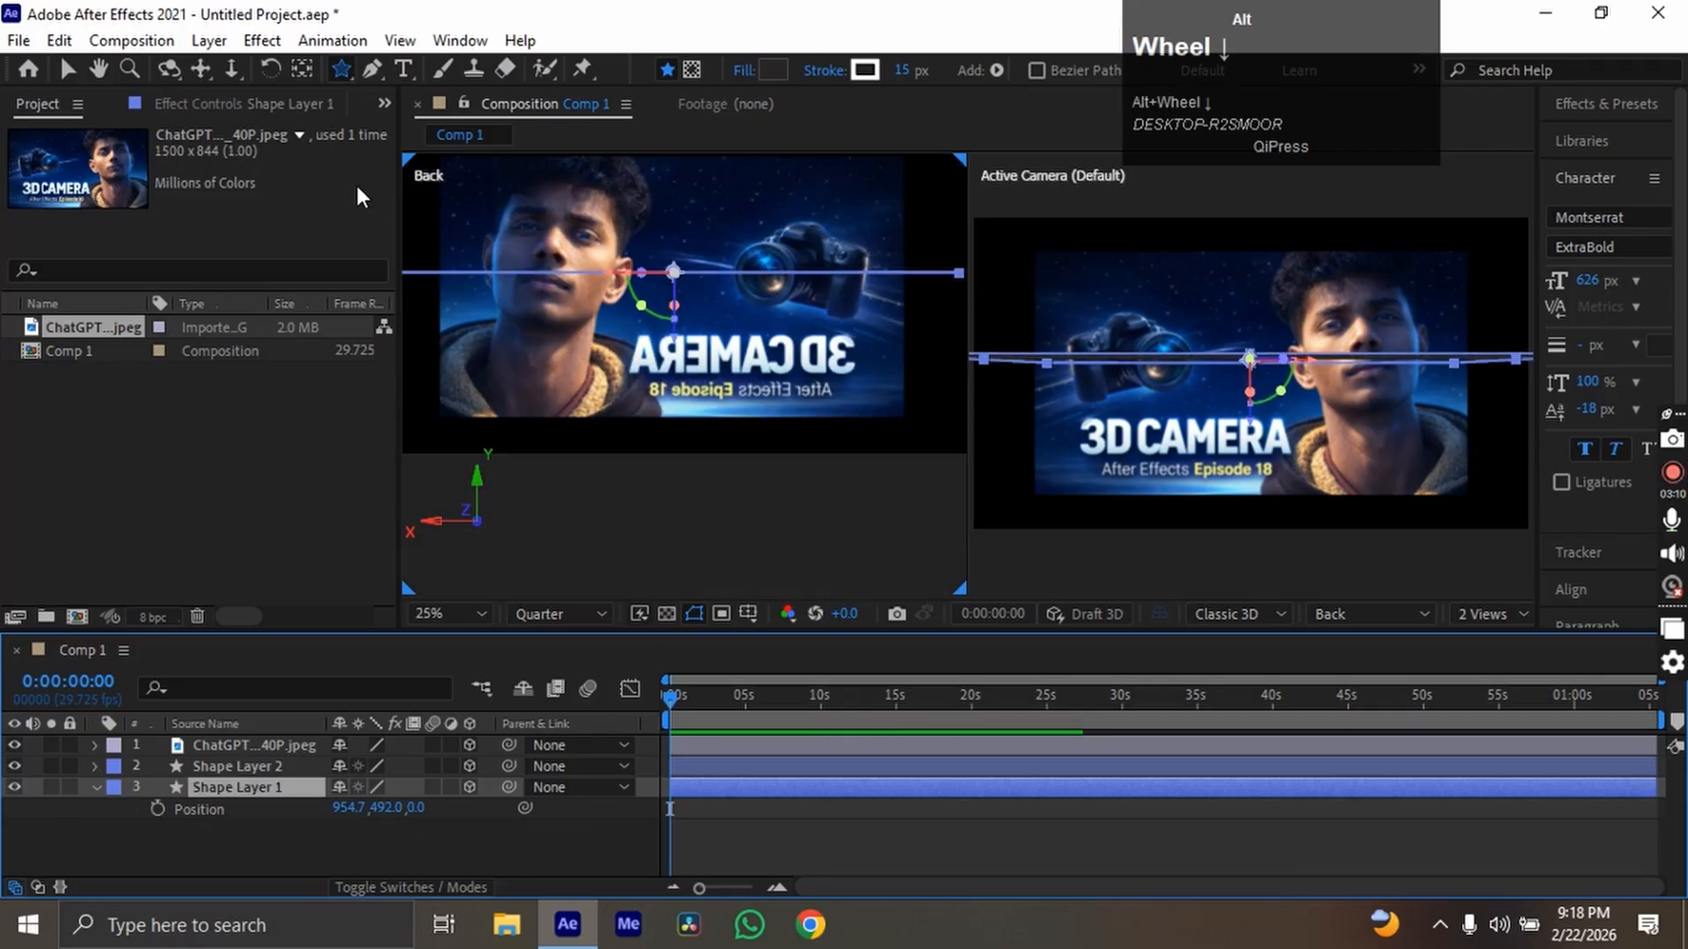
click(66, 69)
scroll(684, 369, up, 2)
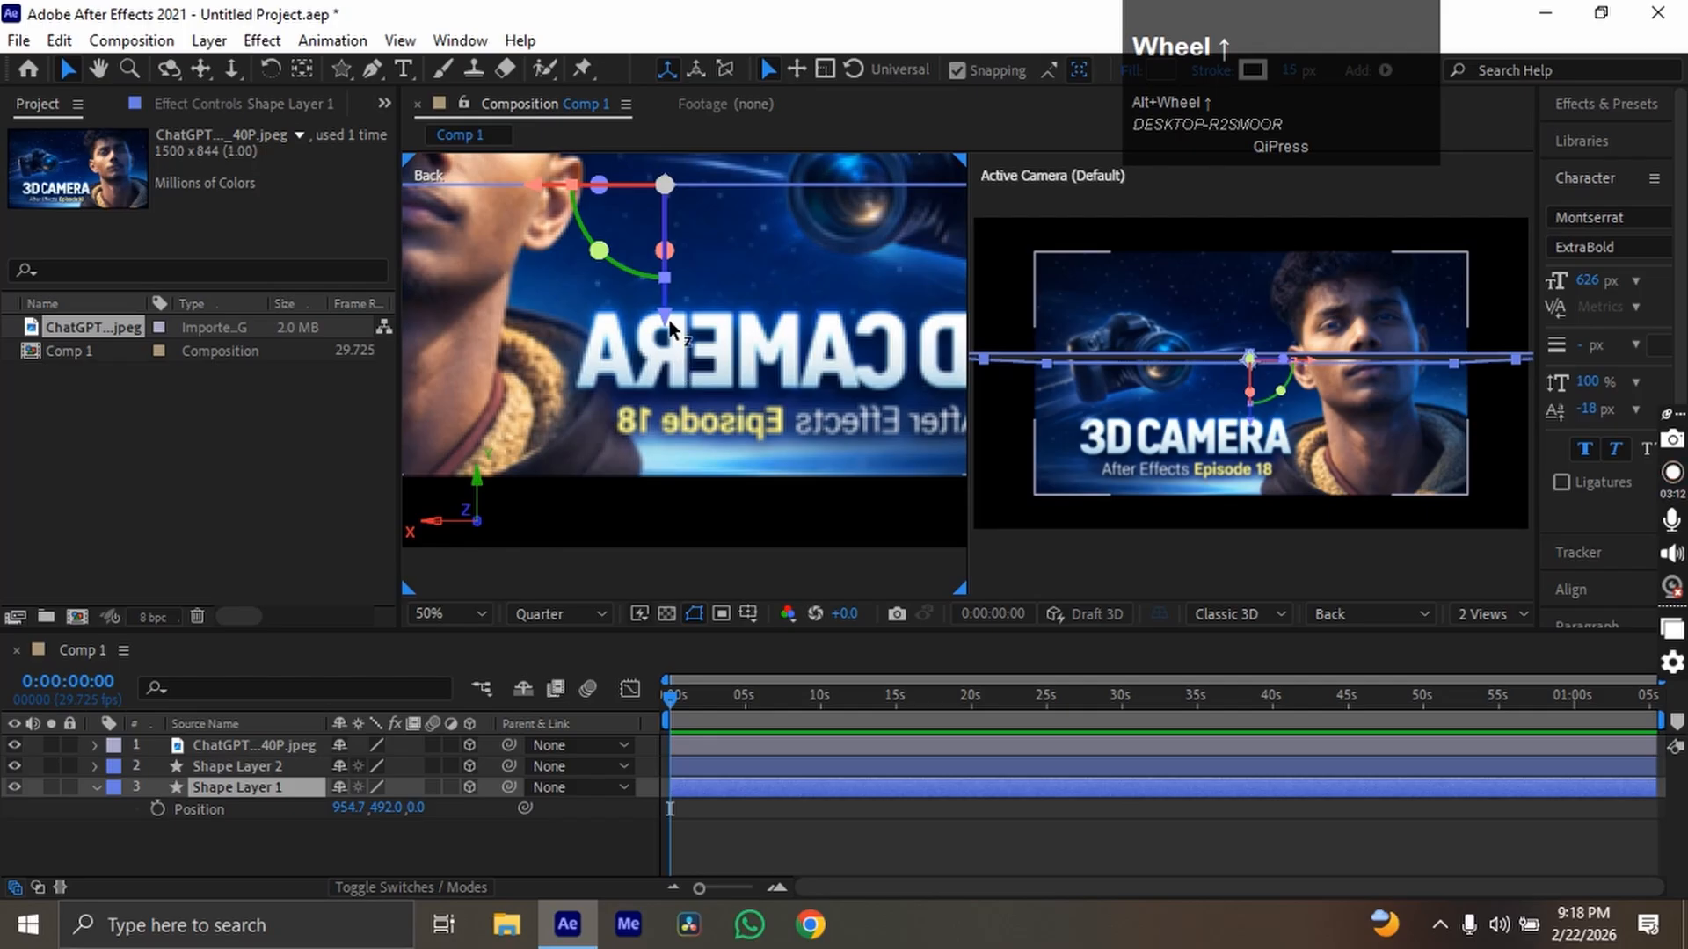
drag(668, 318, 665, 562)
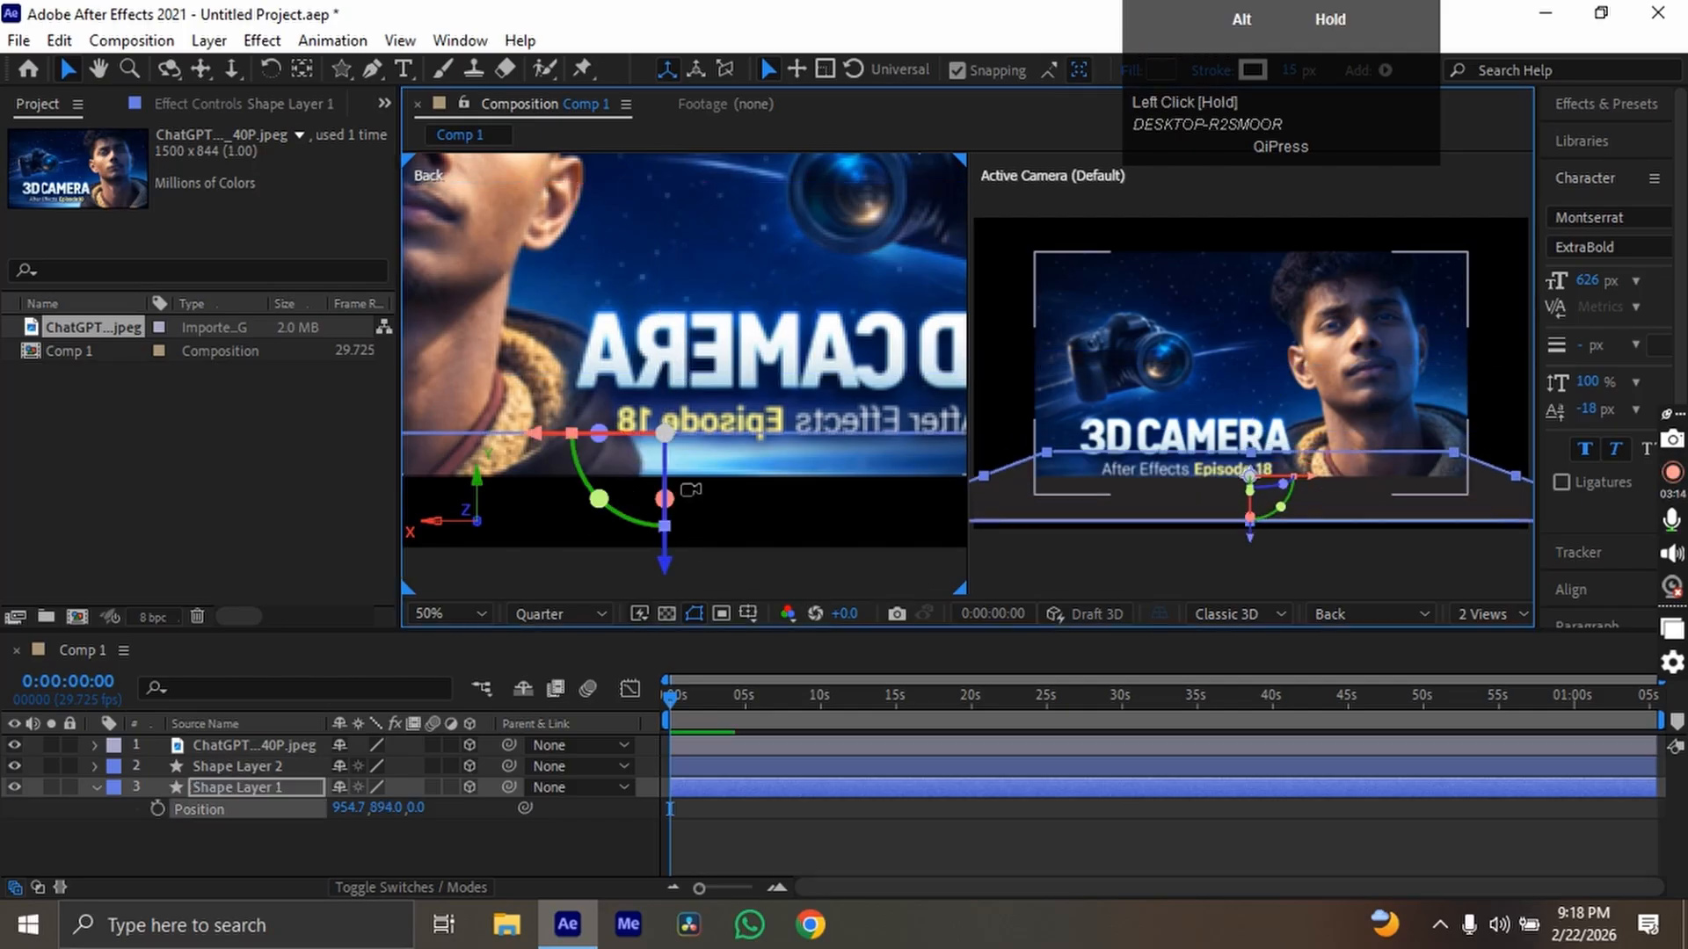
scroll(685, 486, down, 4)
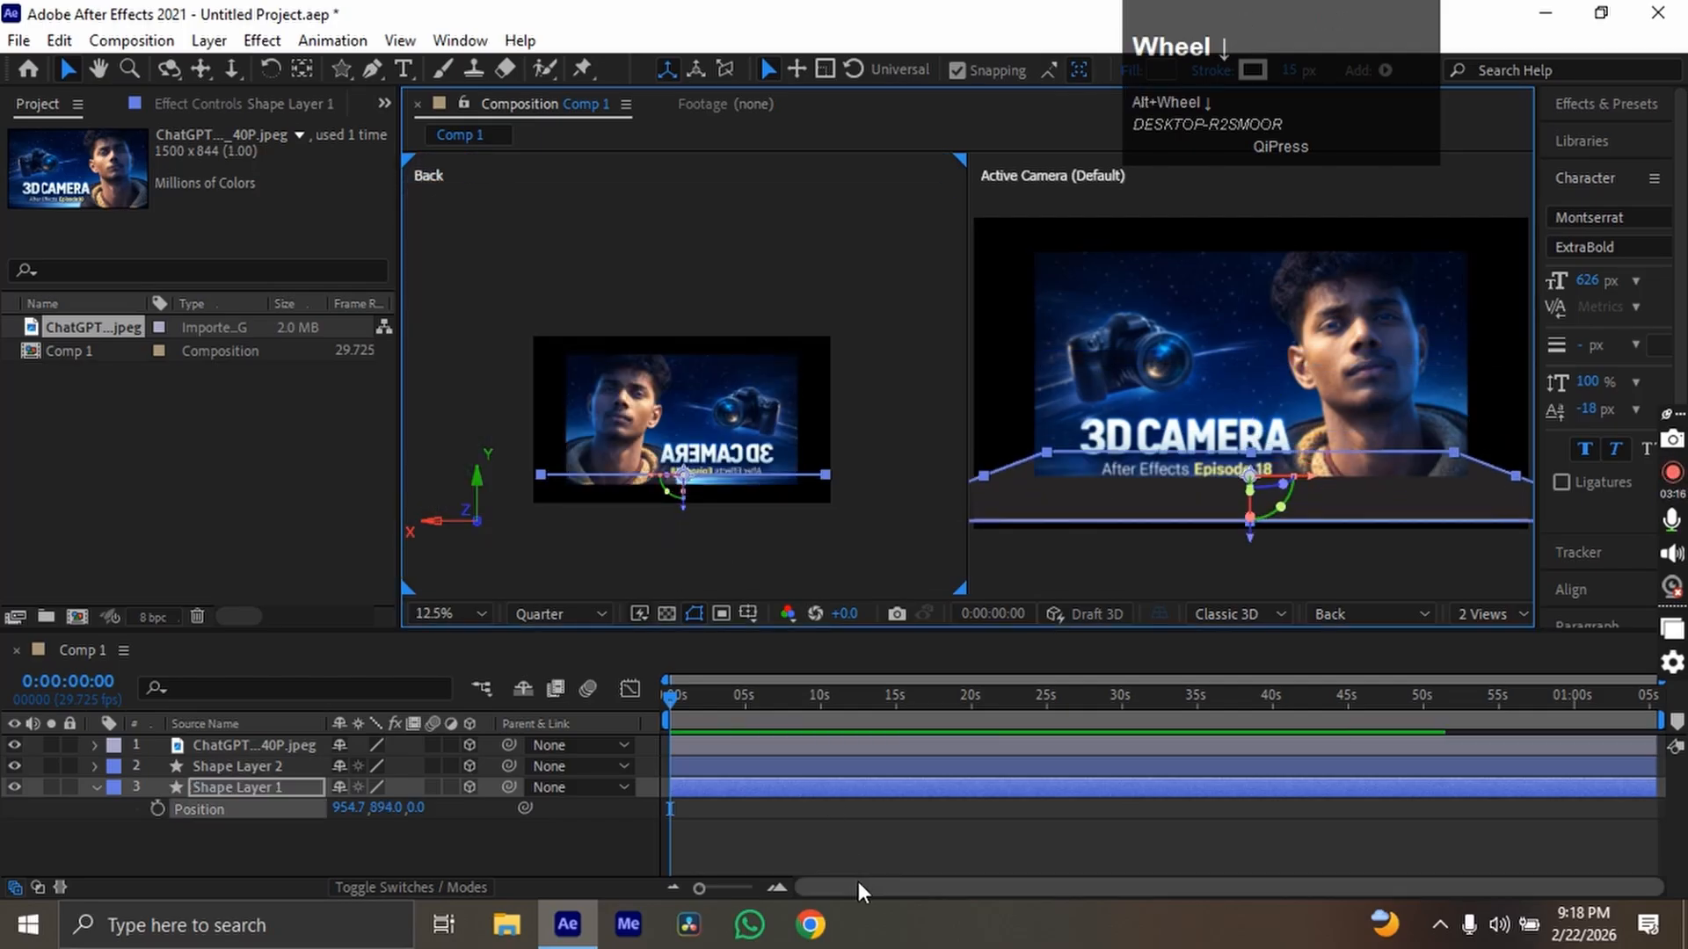
click(819, 830)
Collapse the properties of Shape Layer 1 and show the rotation properties of the star, Shape Layer 2.
click(272, 771)
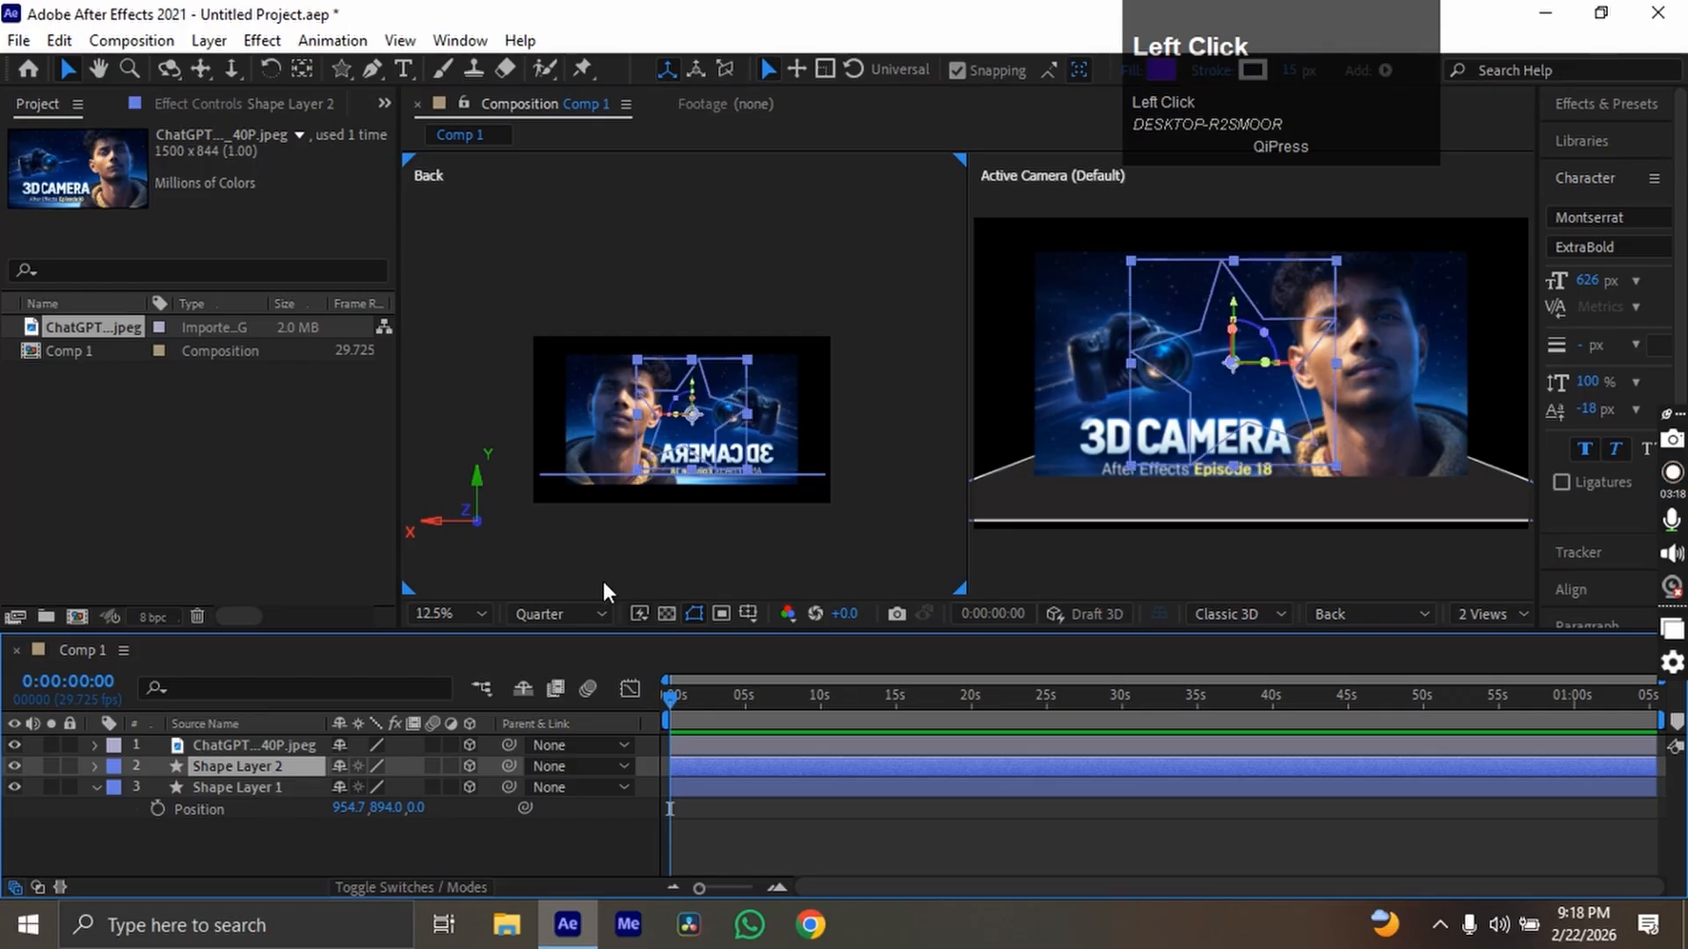
click(95, 787)
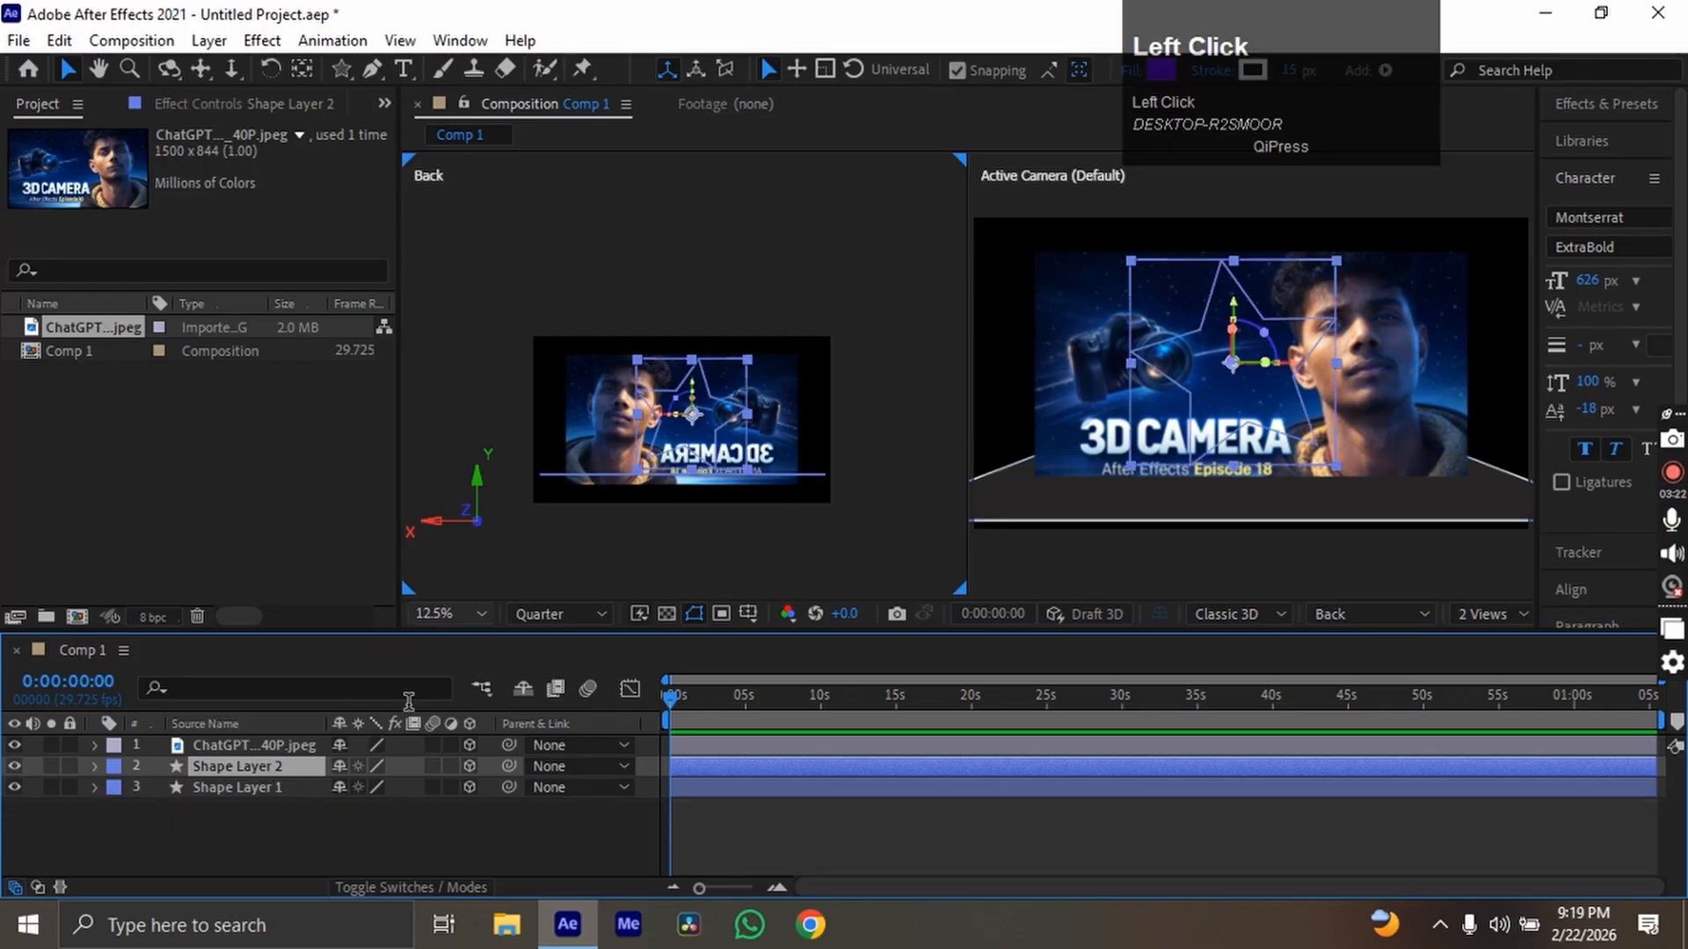
key(r)
key(r)
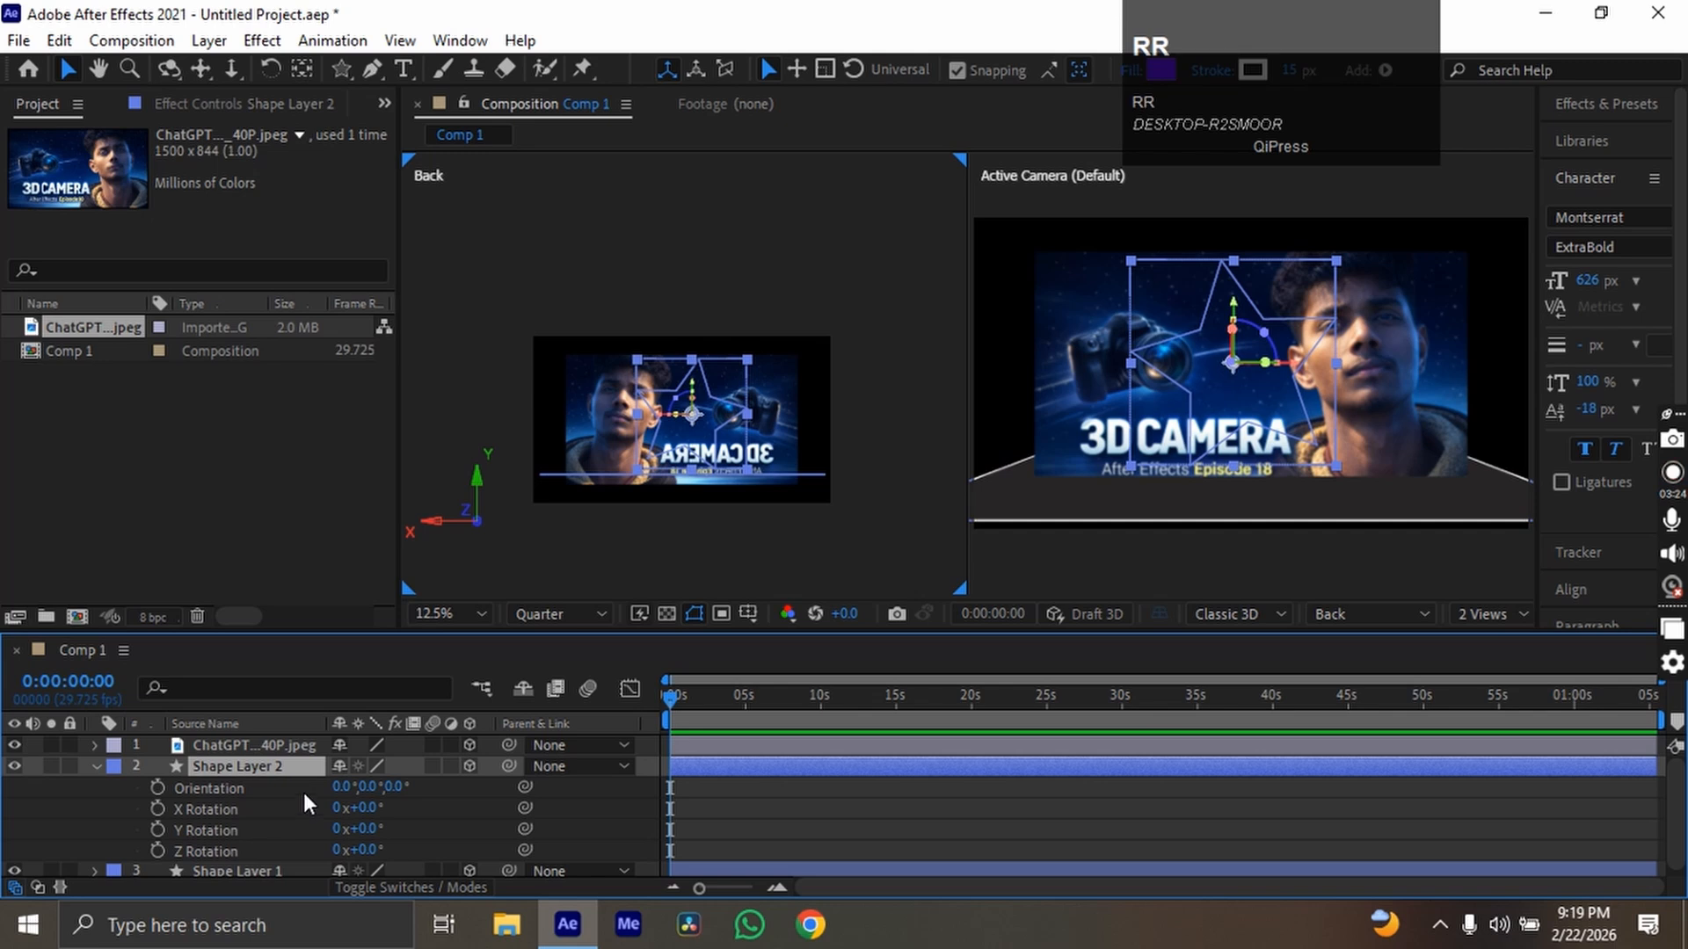
Examine the scene in the Left, Front and Right views, ending on the Top view.
click(1364, 613)
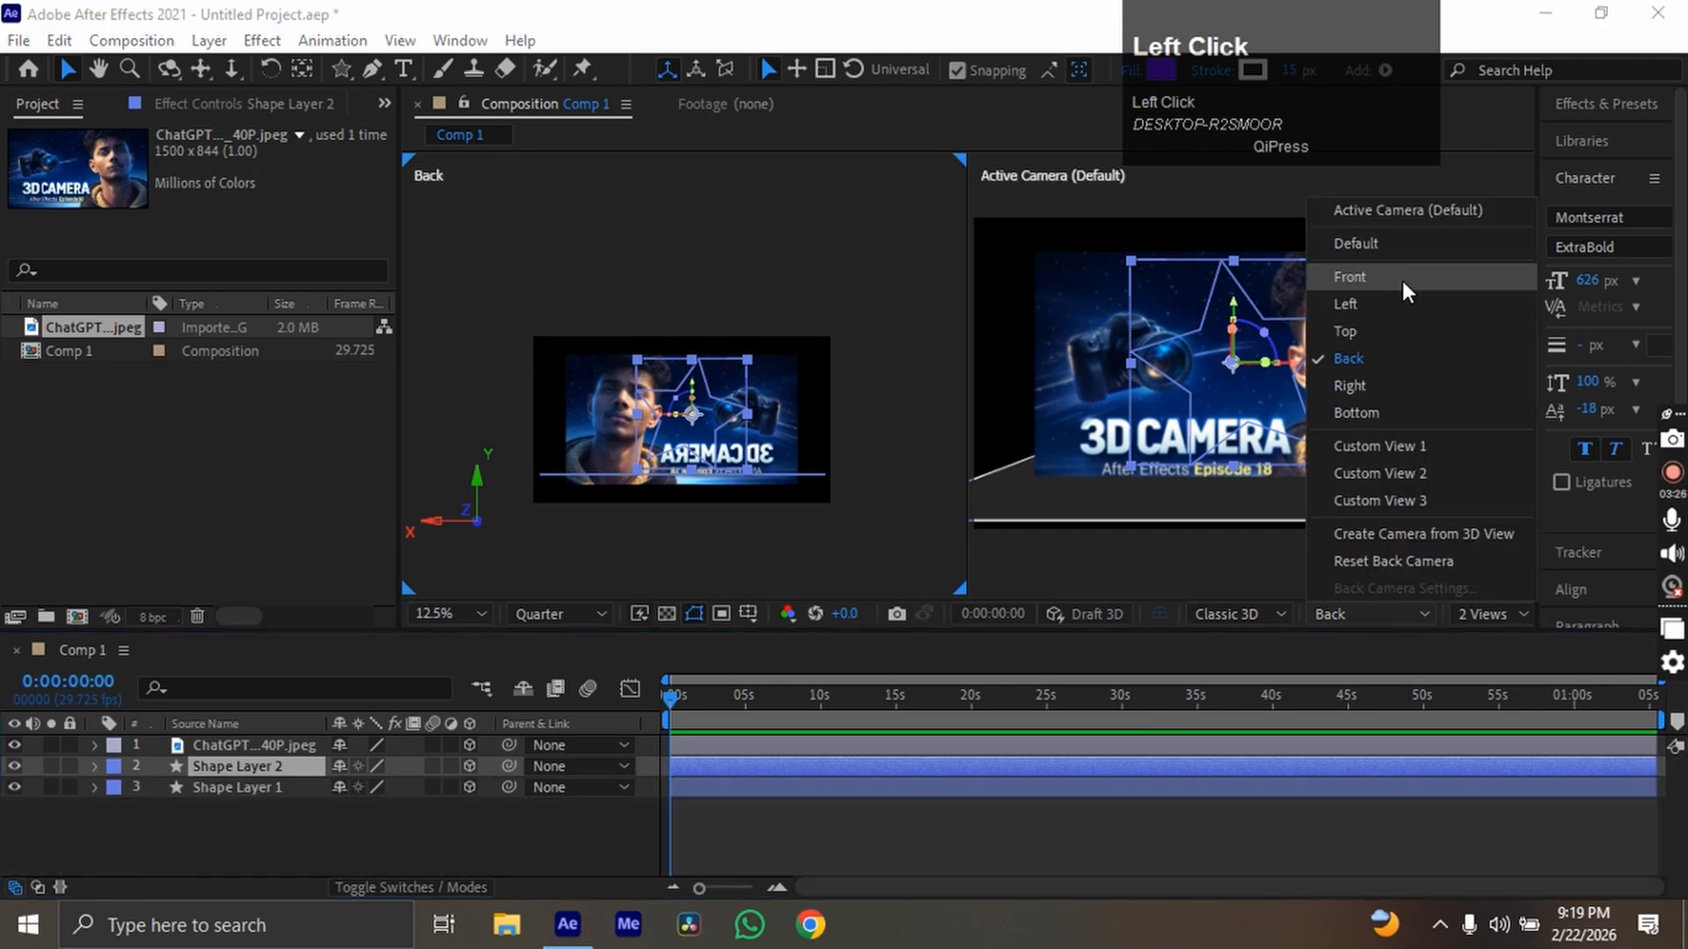
click(1359, 357)
click(1370, 613)
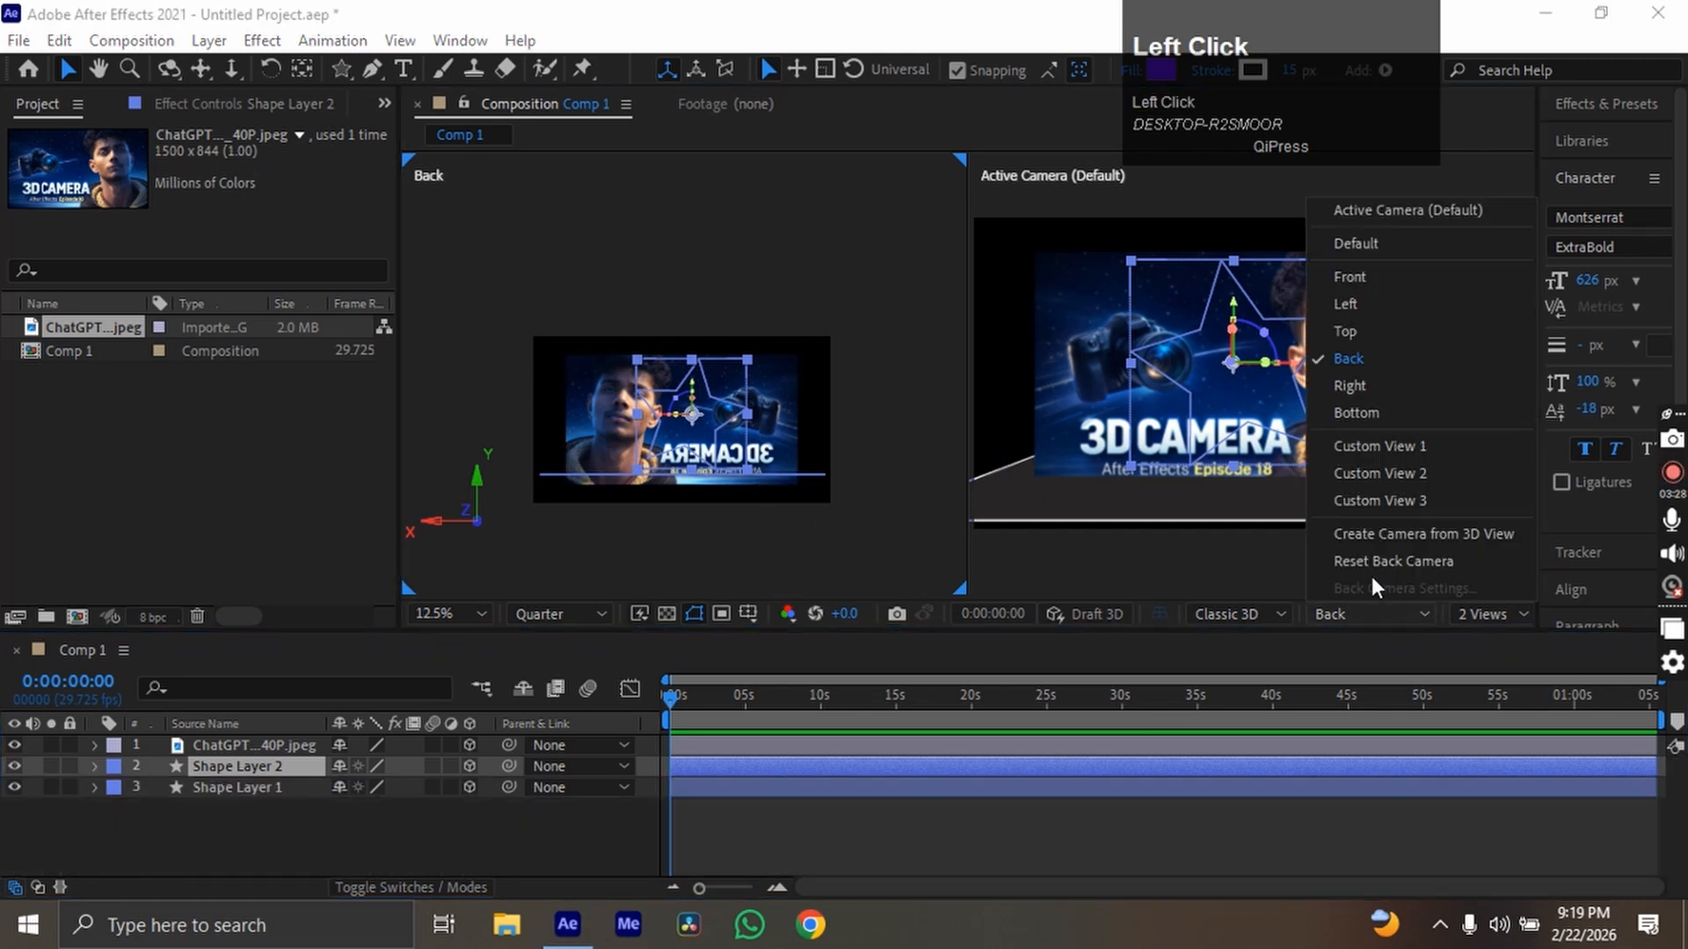
click(1377, 303)
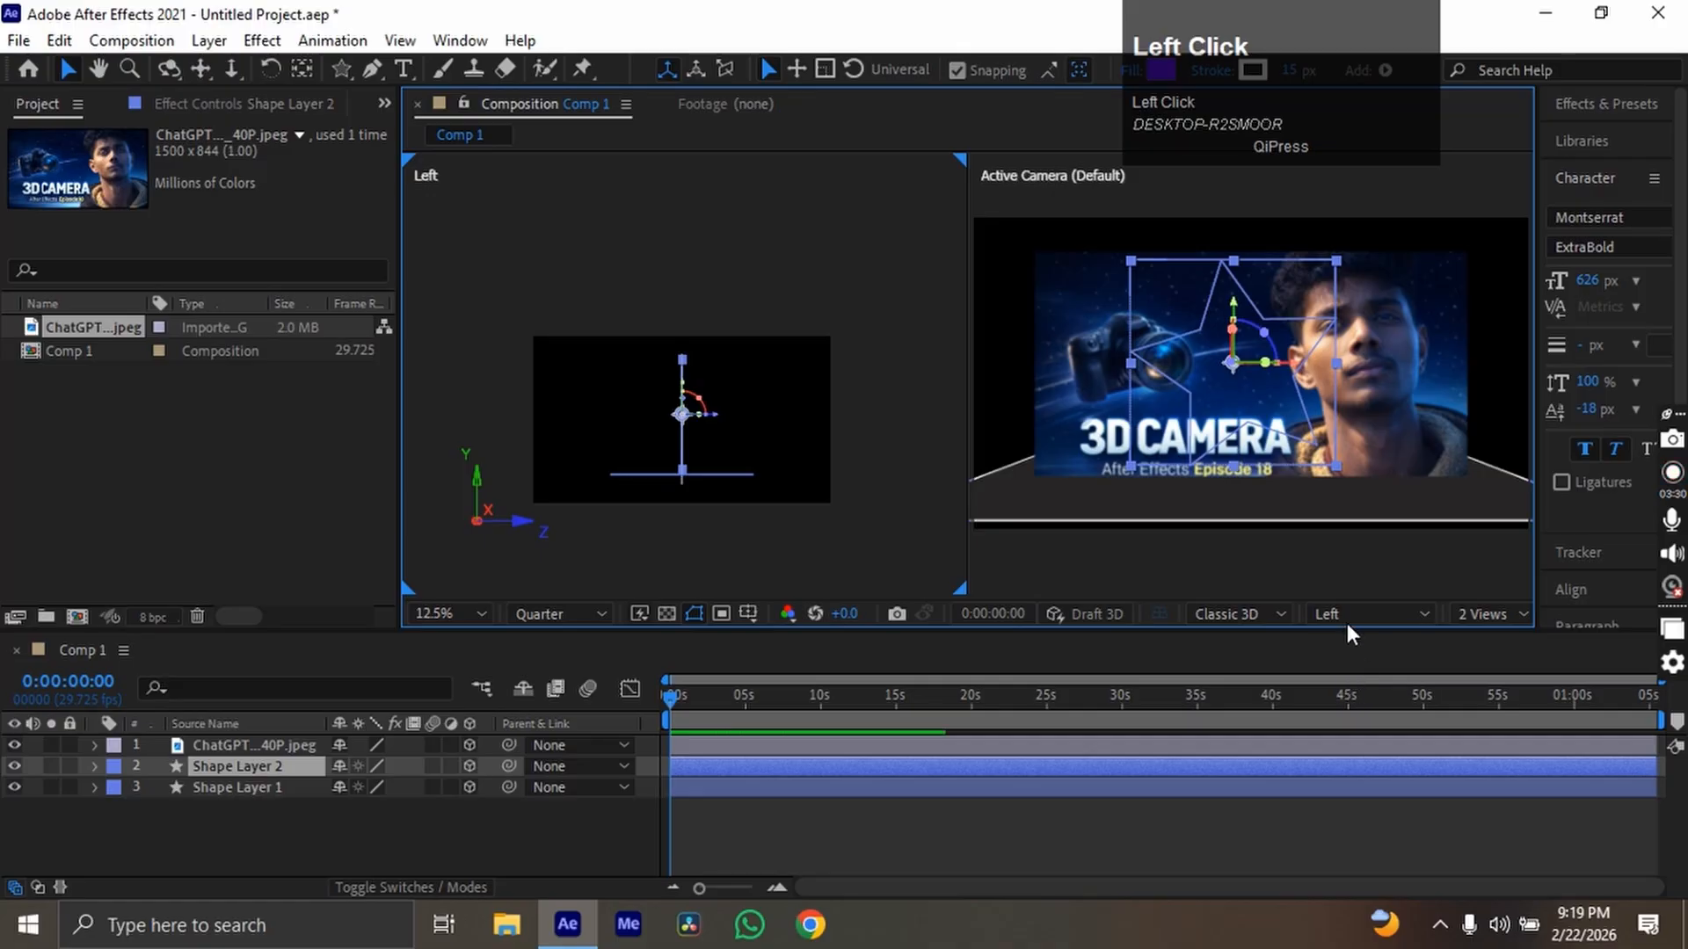
click(1347, 615)
click(1351, 278)
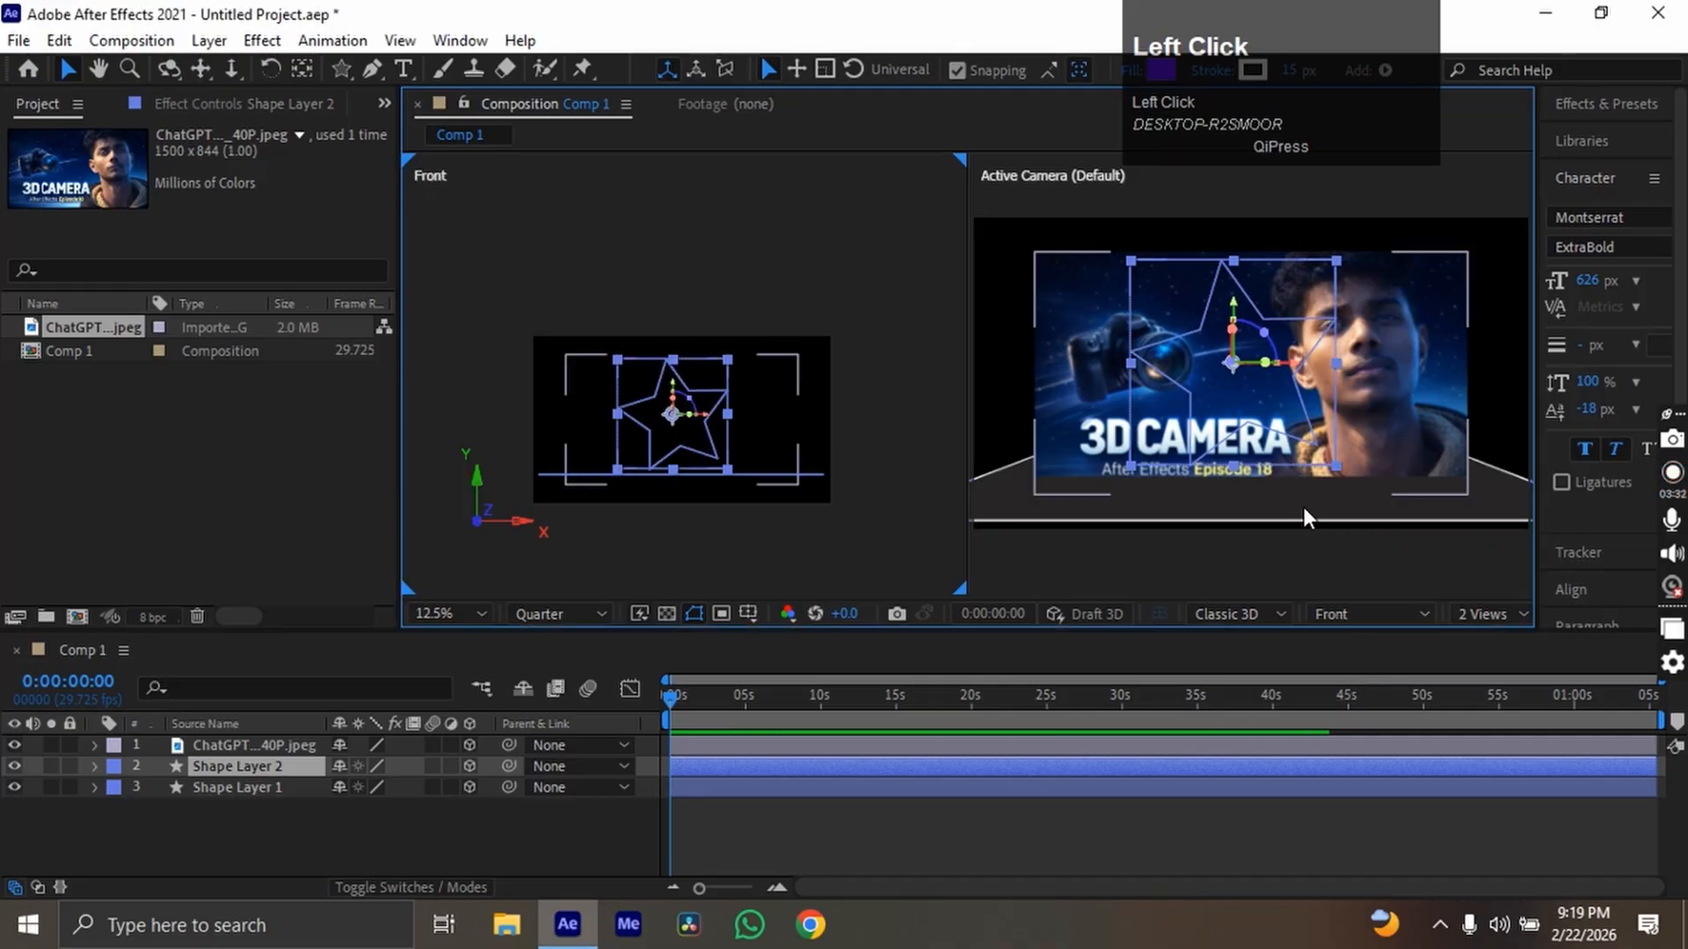
click(1309, 610)
click(1358, 387)
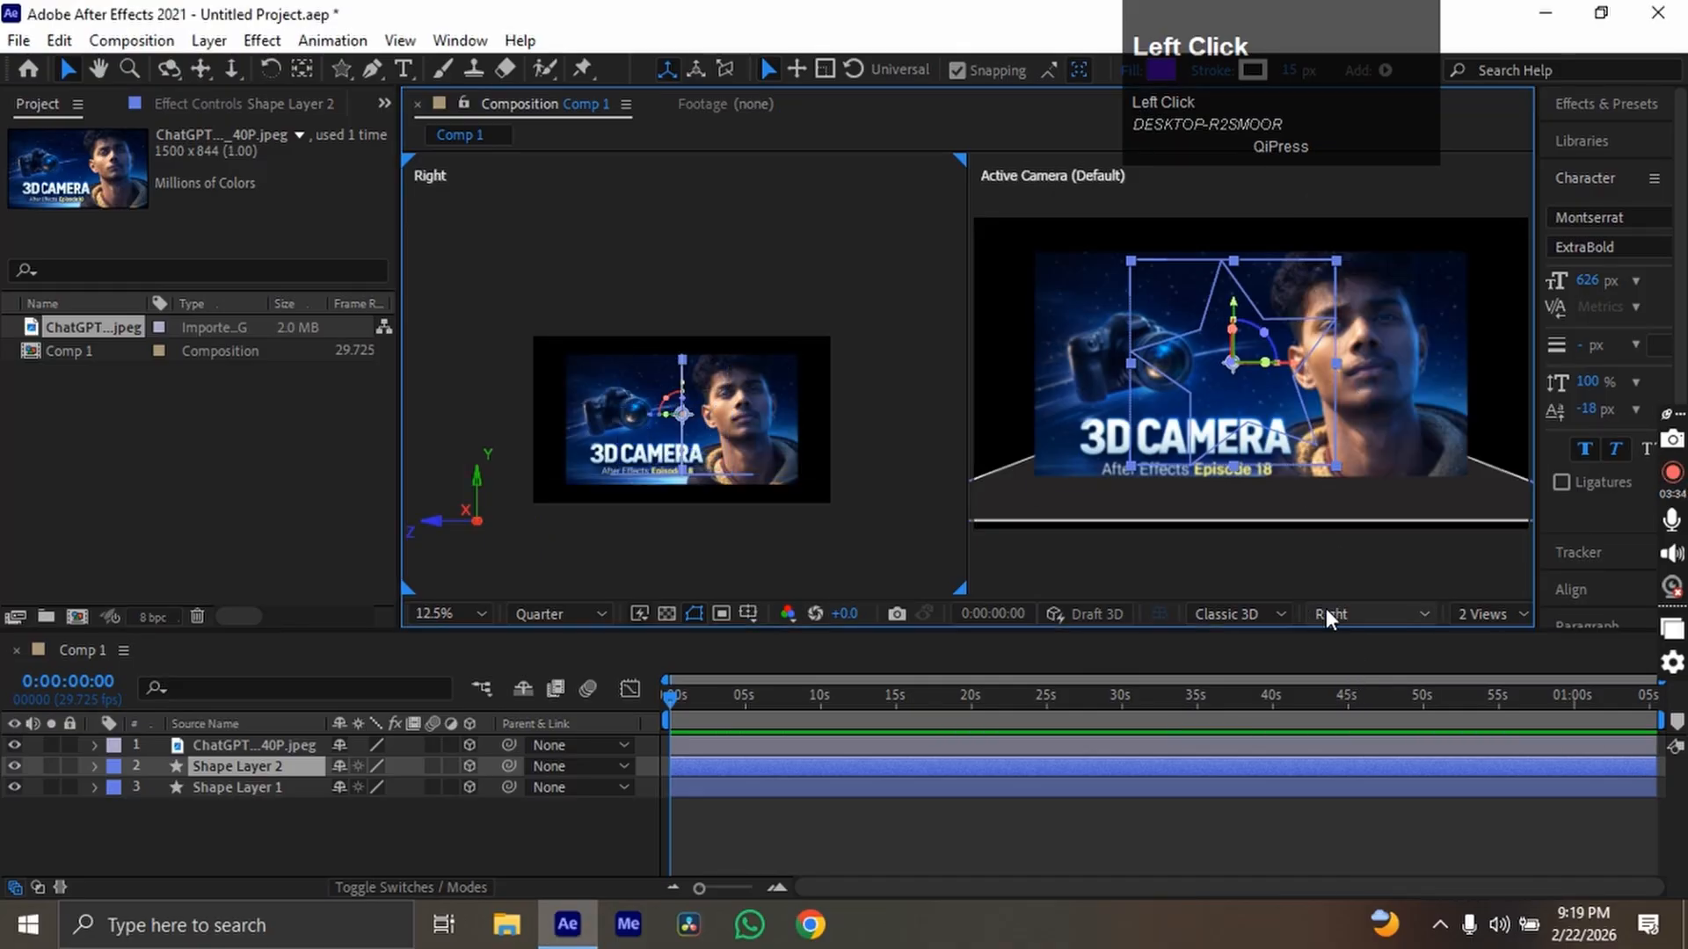
click(1362, 615)
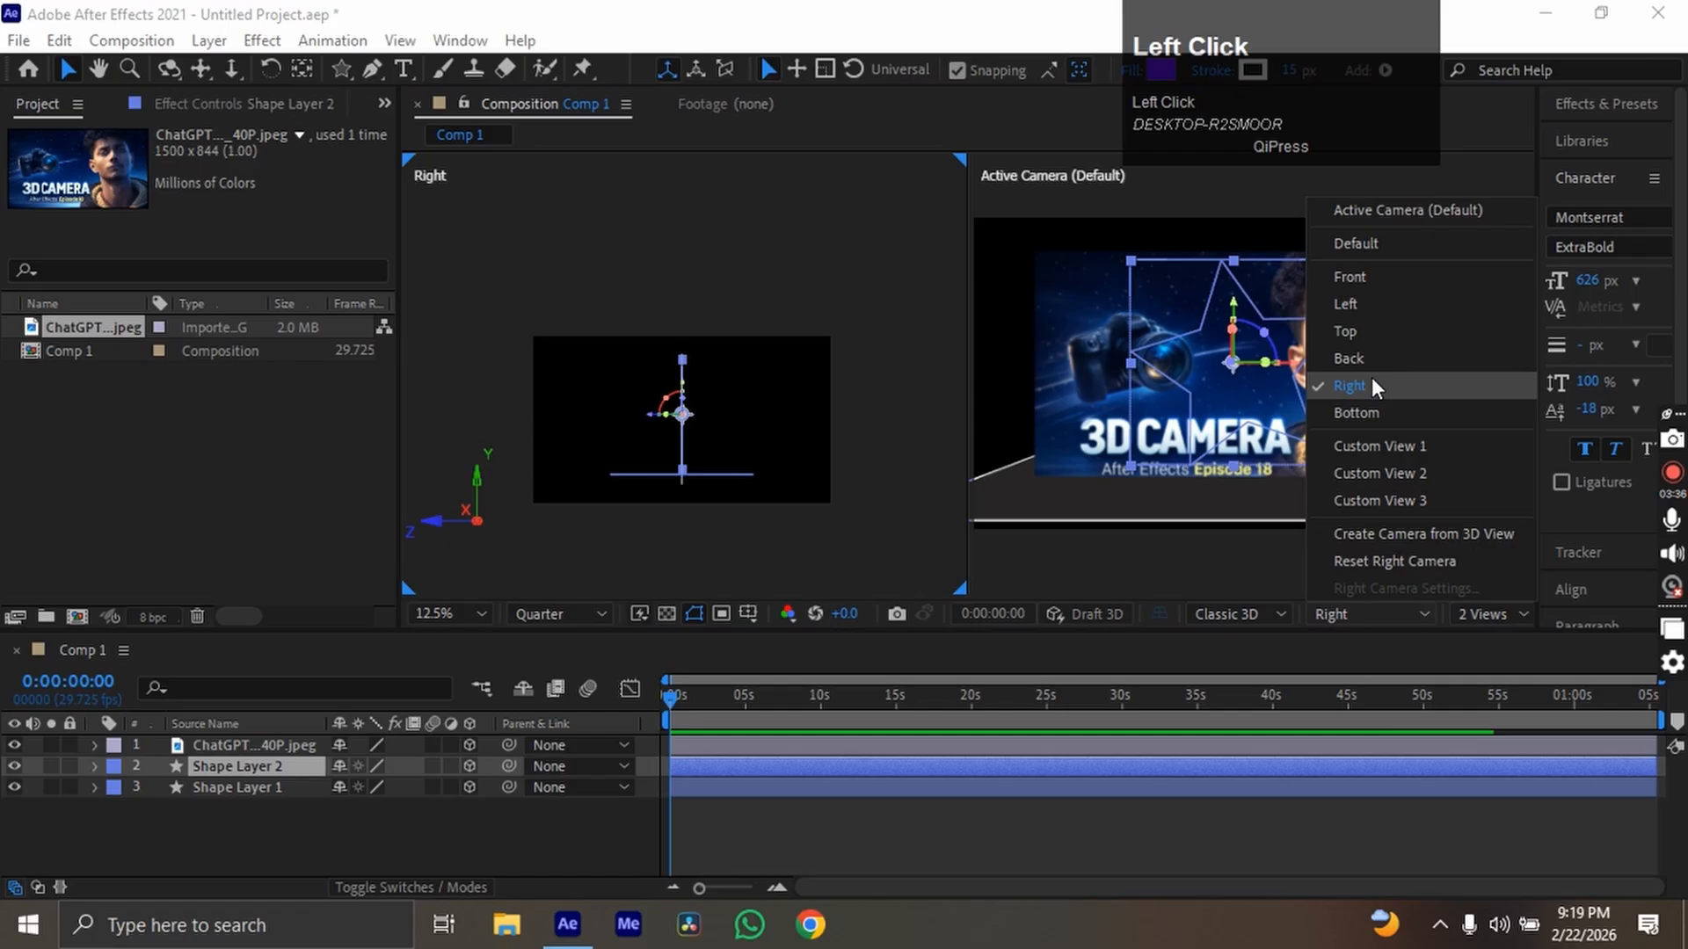
click(1378, 304)
click(1373, 604)
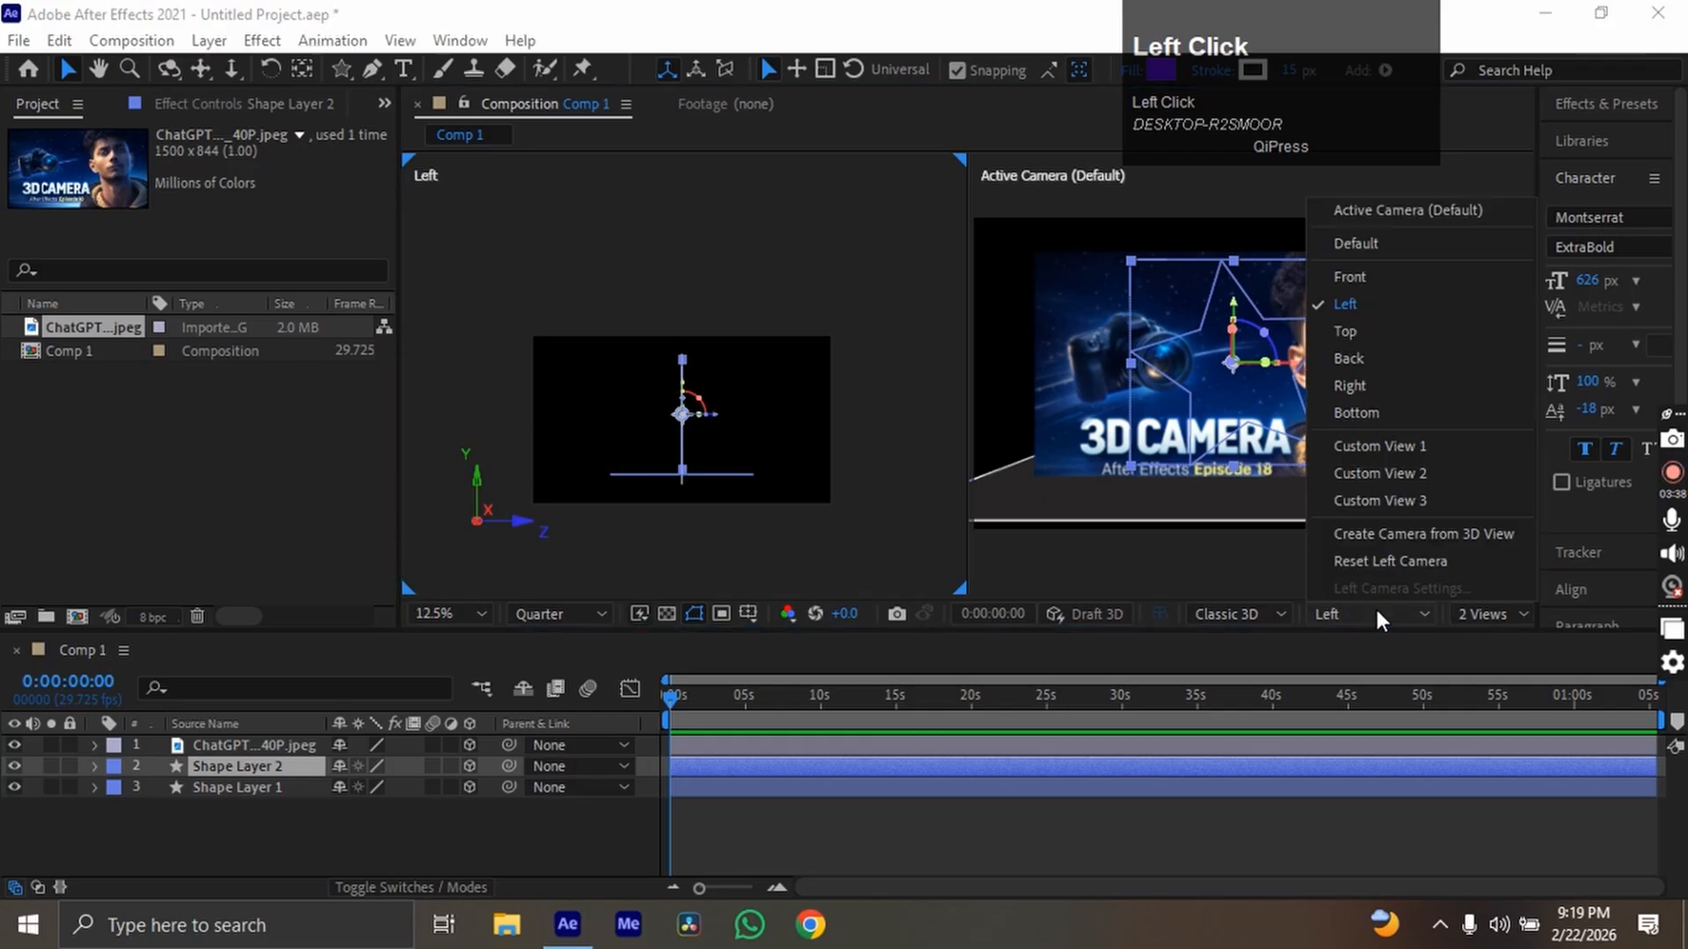
click(1375, 329)
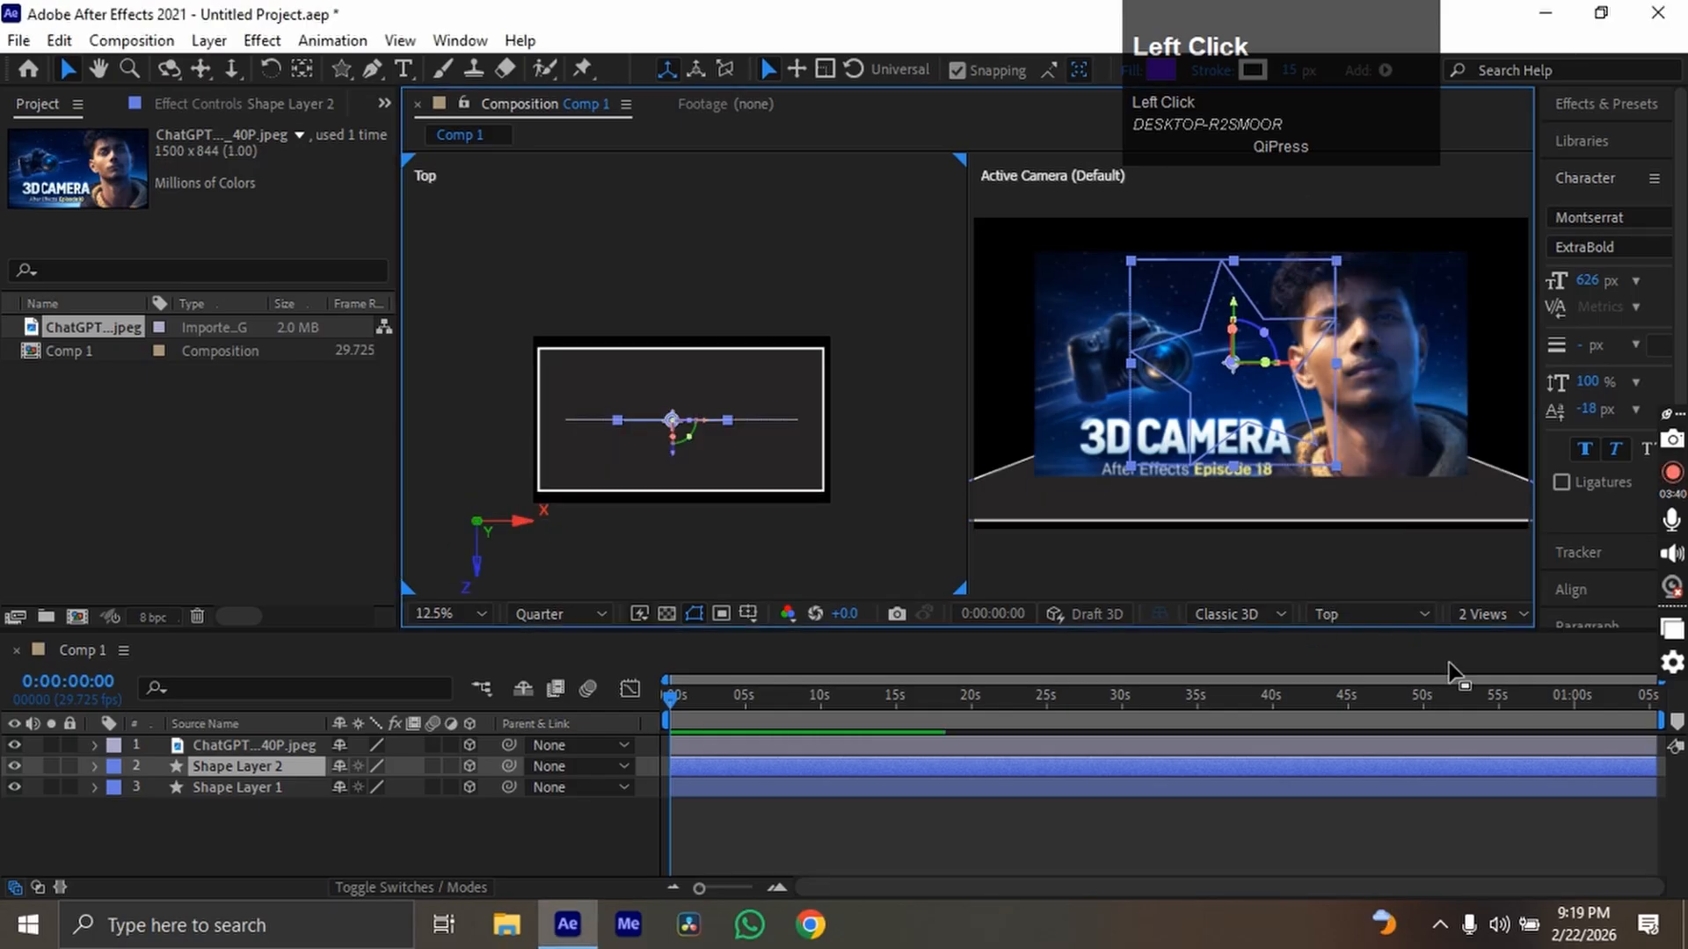
Make the Active Camera view active and change it to Custom View 1, centring the scene and leaving no layer selected.
click(1420, 610)
click(1145, 512)
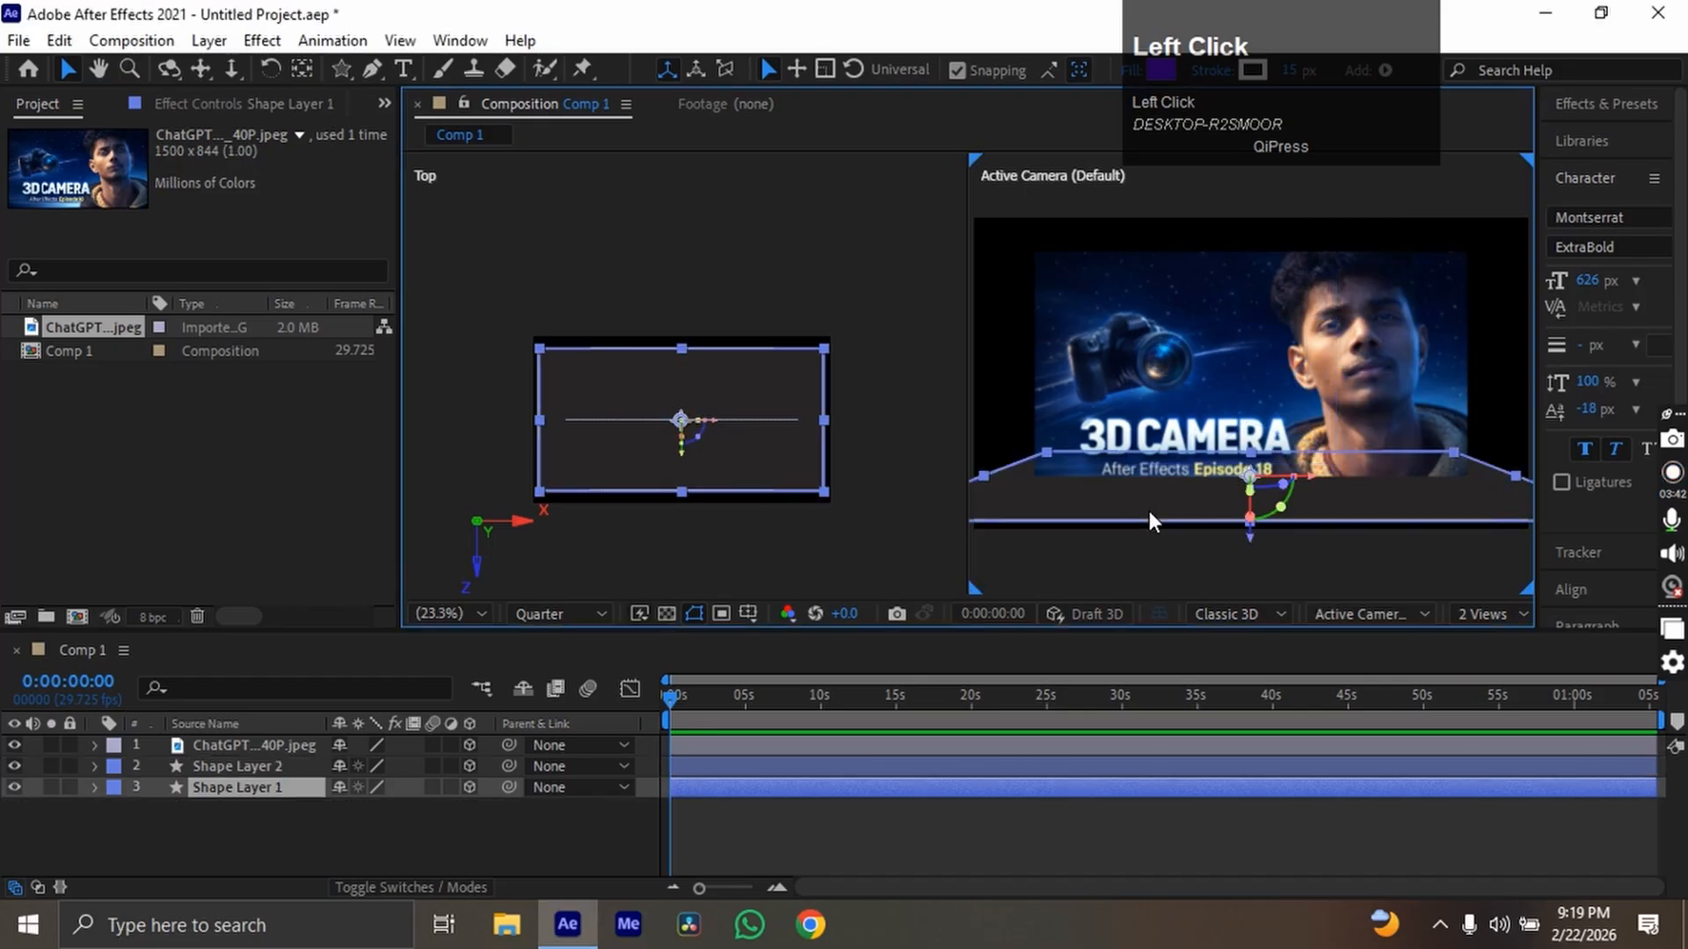
click(1380, 612)
click(1428, 447)
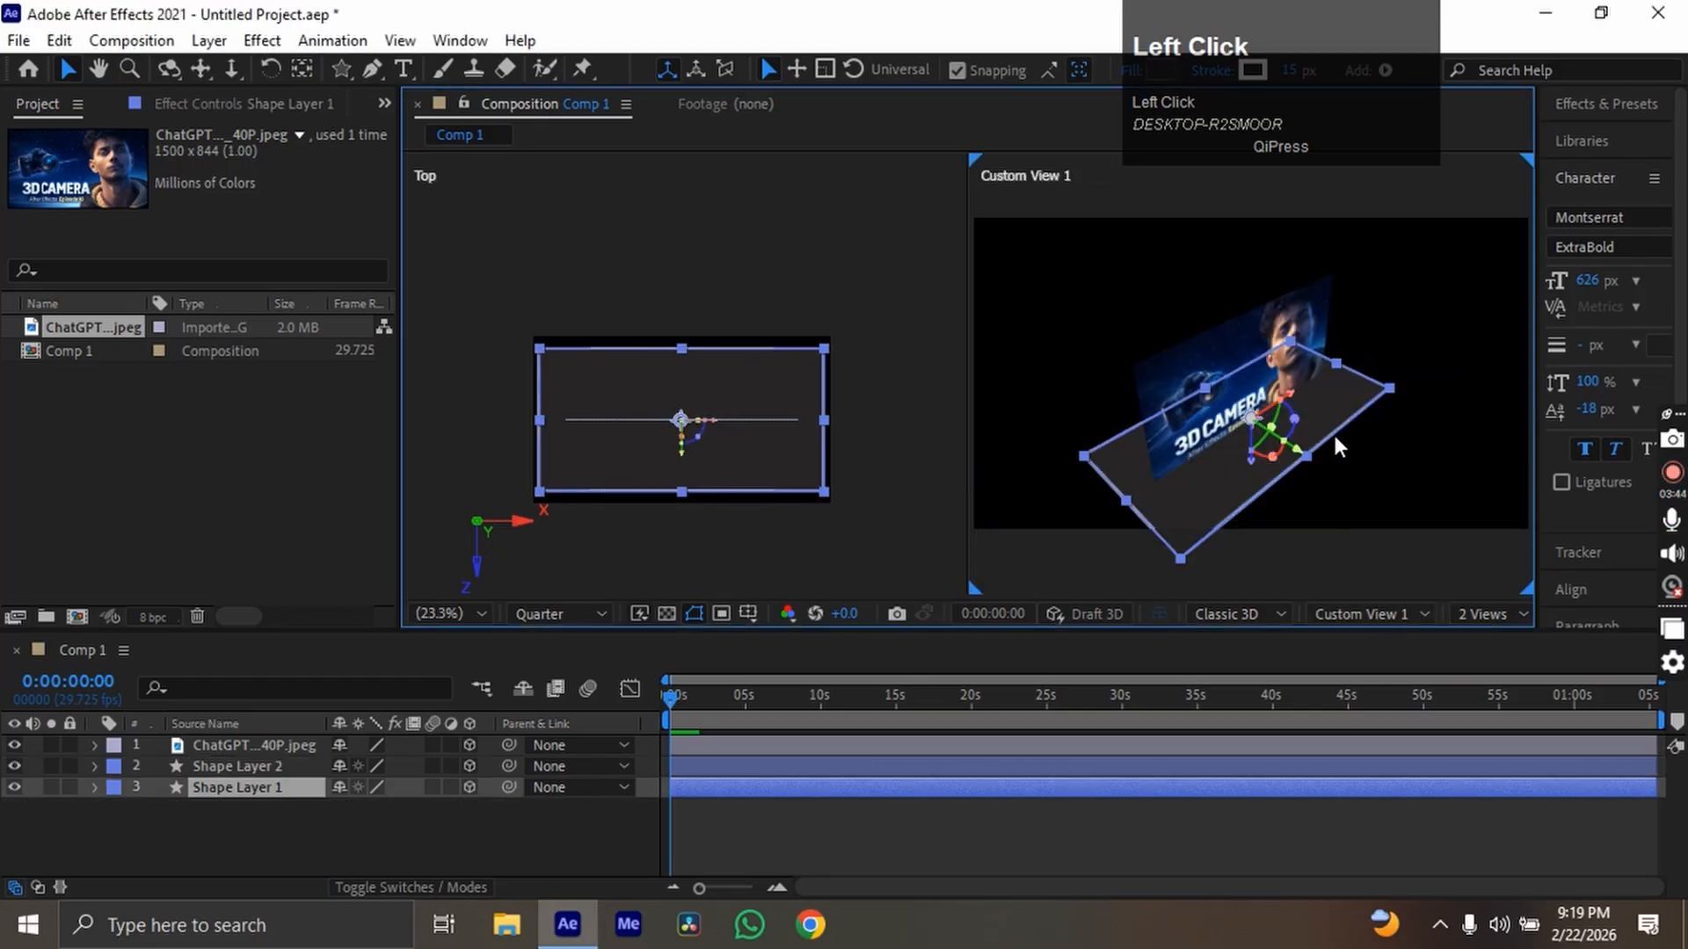
alt+scroll(1241, 418, up, 2)
alt+scroll(1245, 418, up, 2)
key(space)
drag(1334, 435, 1300, 393)
click(859, 858)
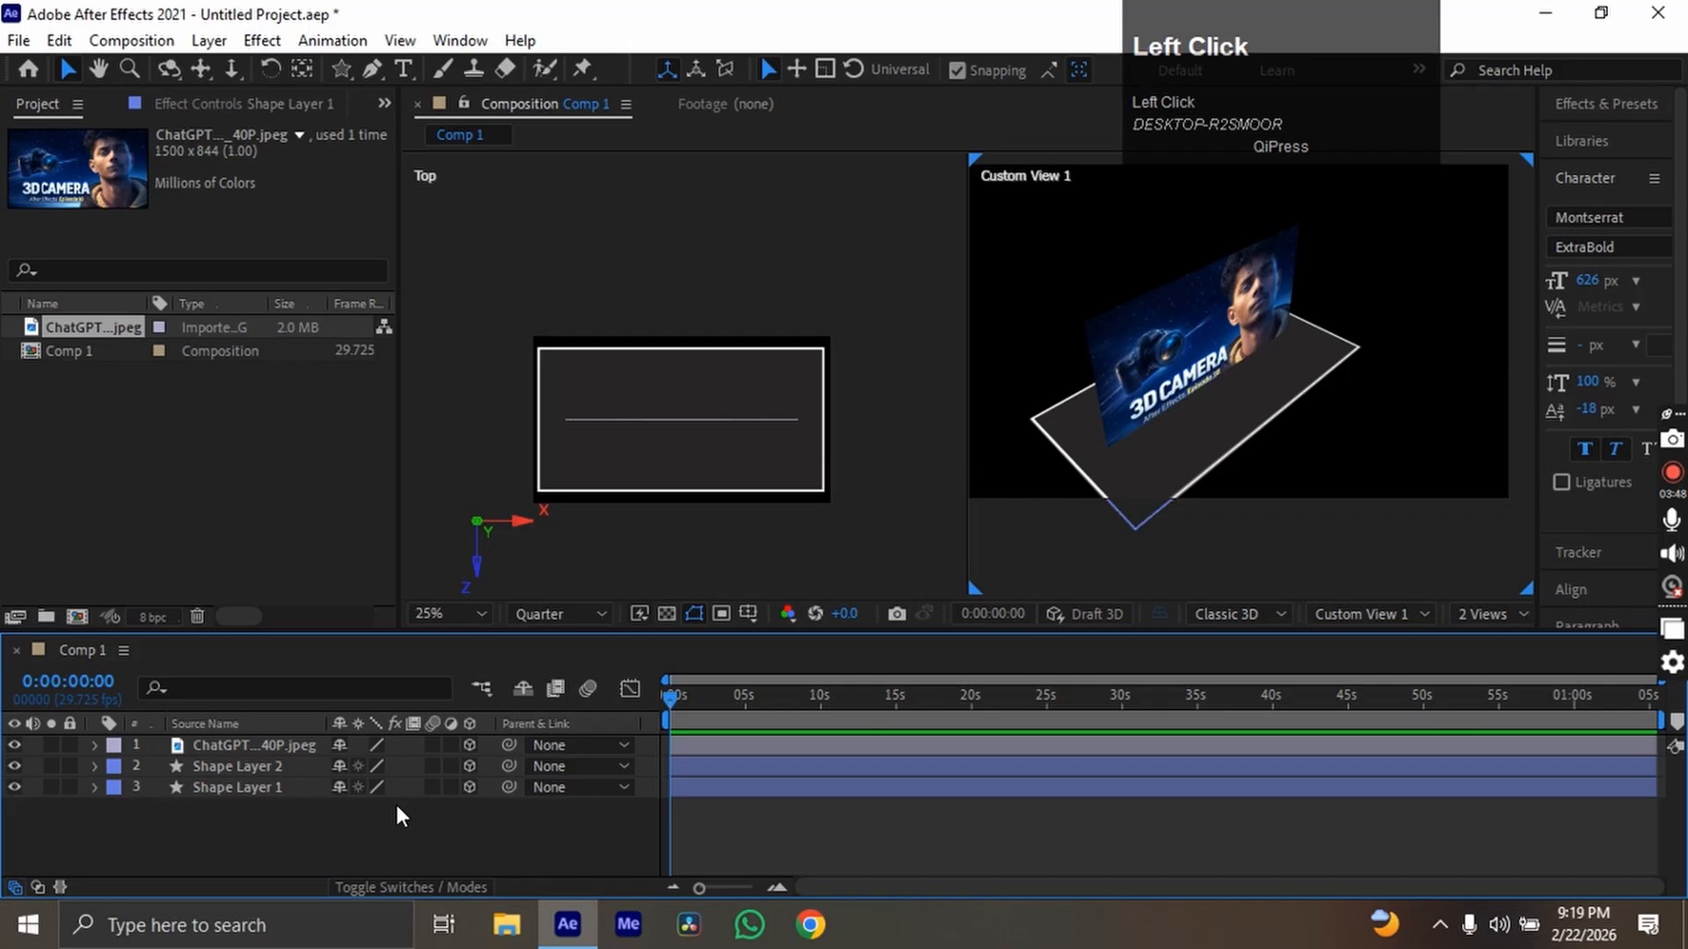
Move the star forward along Z past the floor's front edge and the image back beyond its rear edge.
click(250, 761)
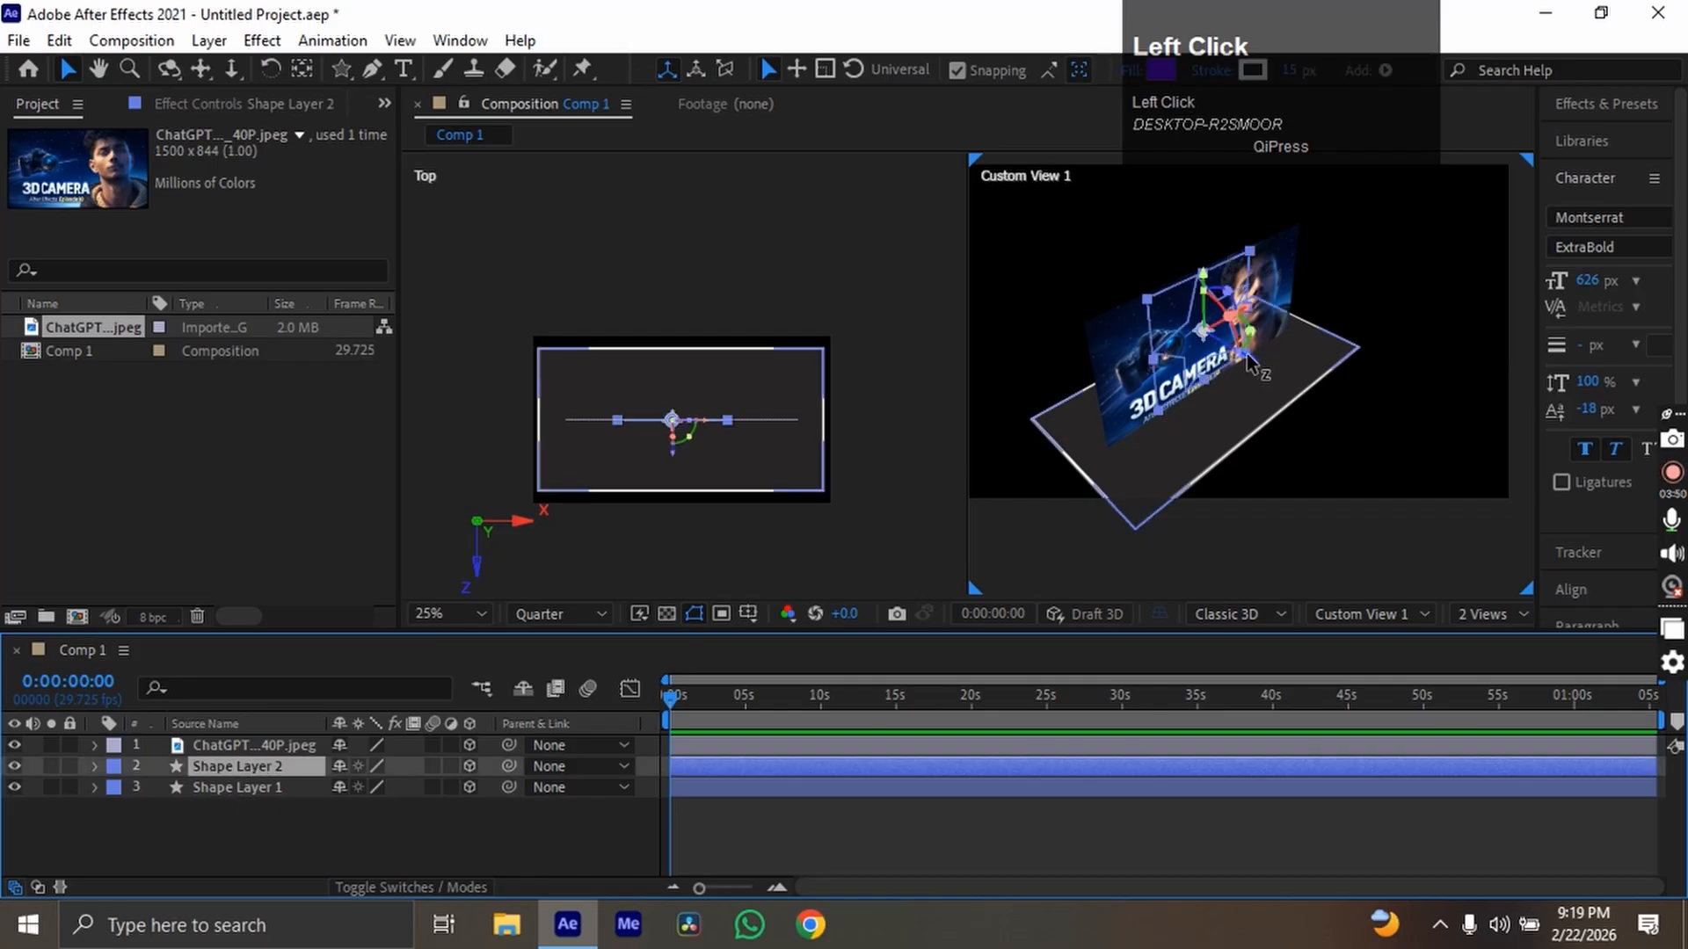
drag(1248, 361, 1204, 587)
click(292, 747)
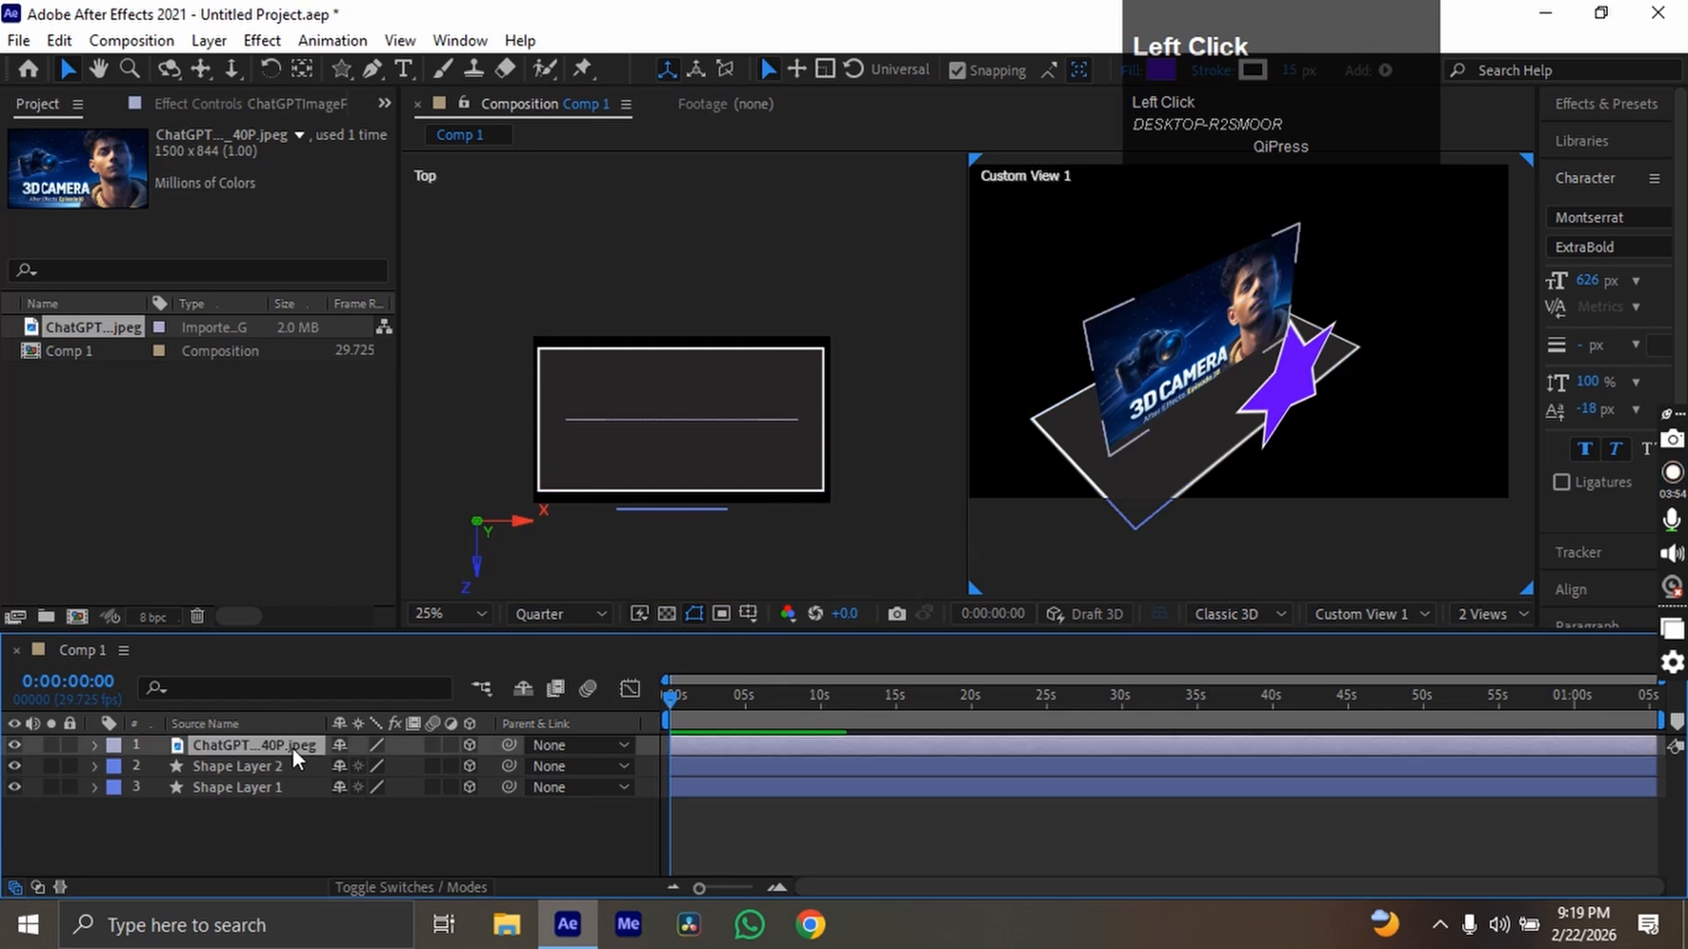
drag(1265, 363, 1046, 246)
Scale the image layer to 76% and collapse its properties.
click(271, 746)
key(s)
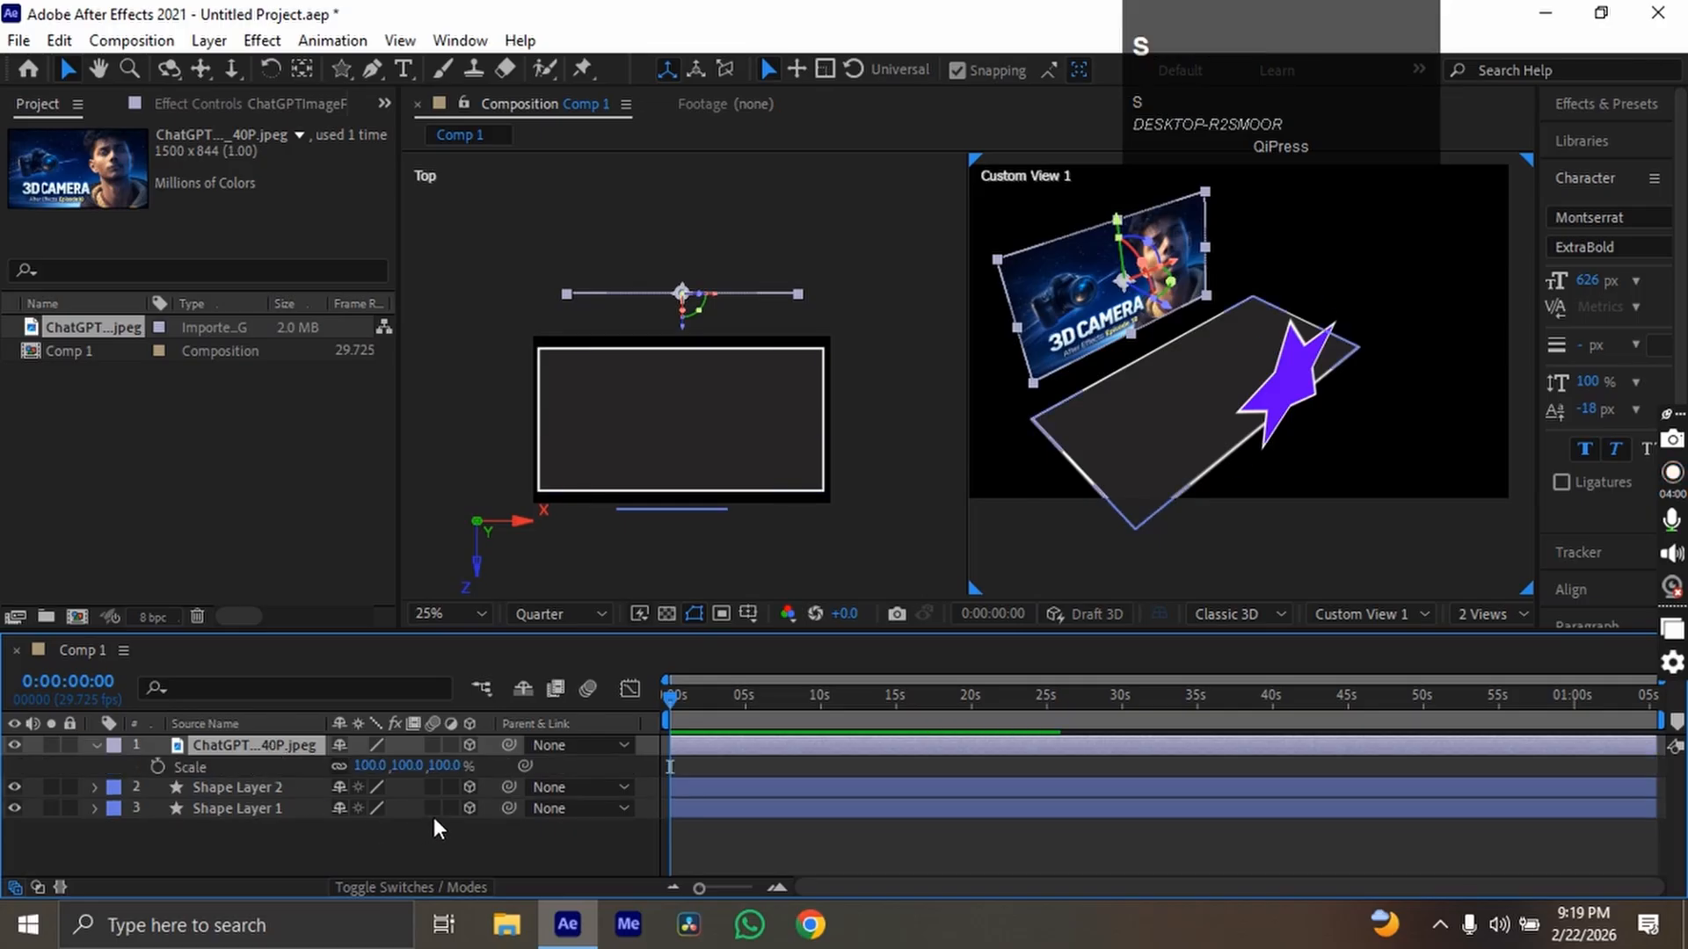
drag(428, 766, 410, 766)
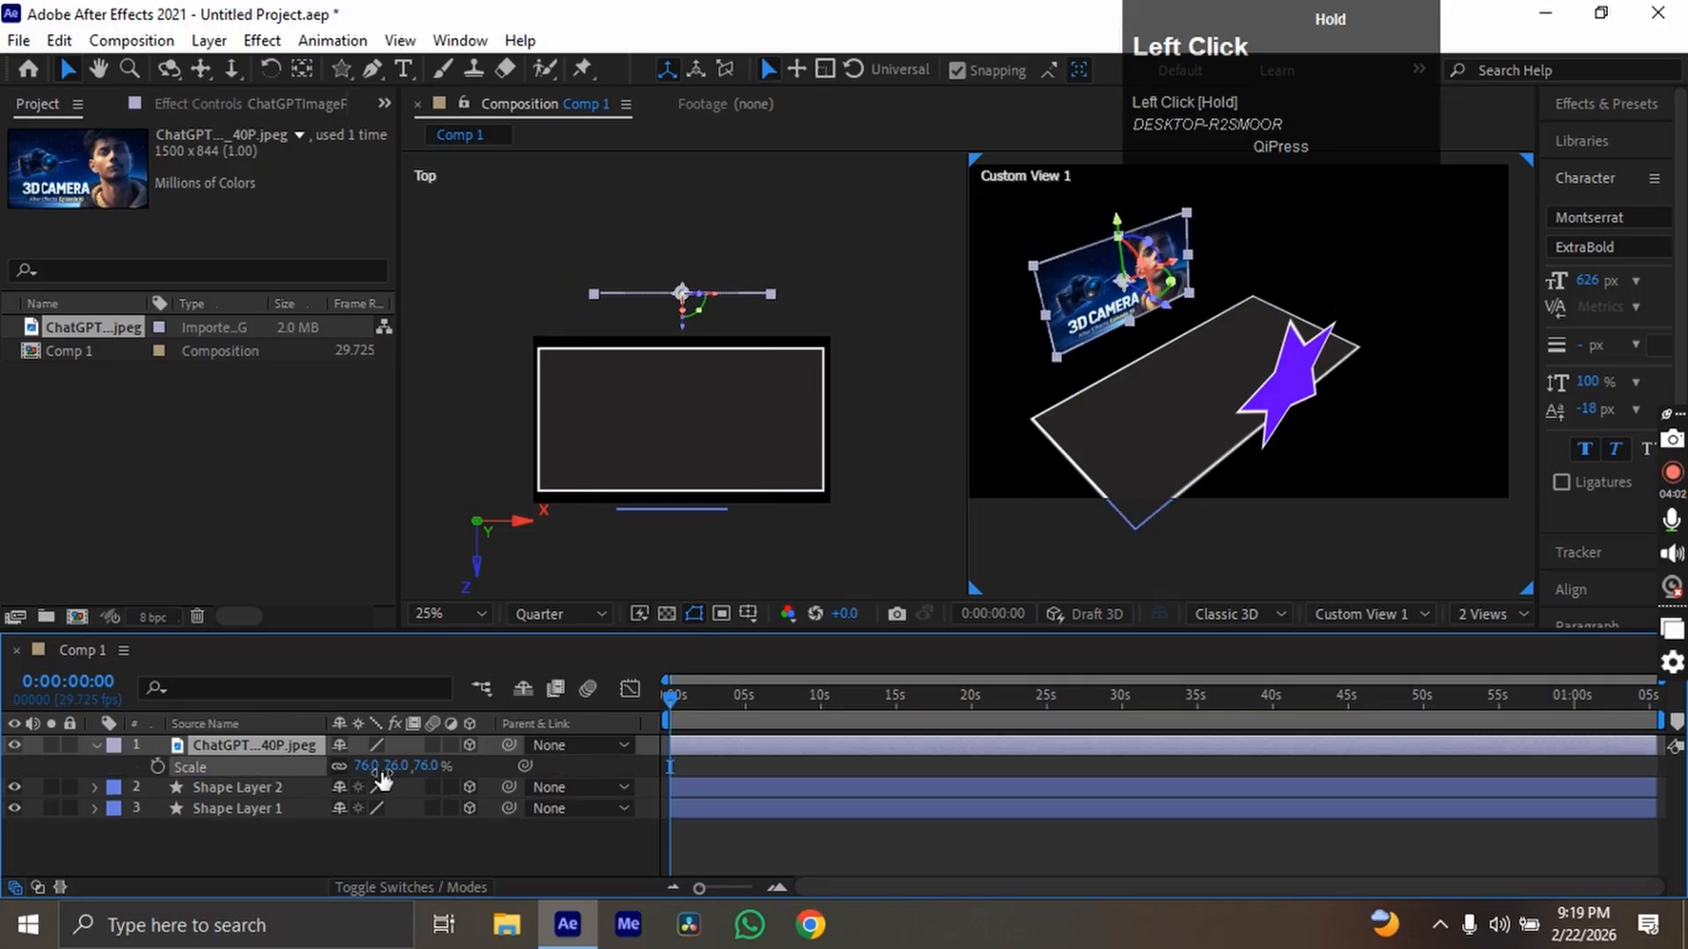
click(97, 745)
Create a two-node camera with the 35mm preset and depth of field enabled.
right_click(207, 855)
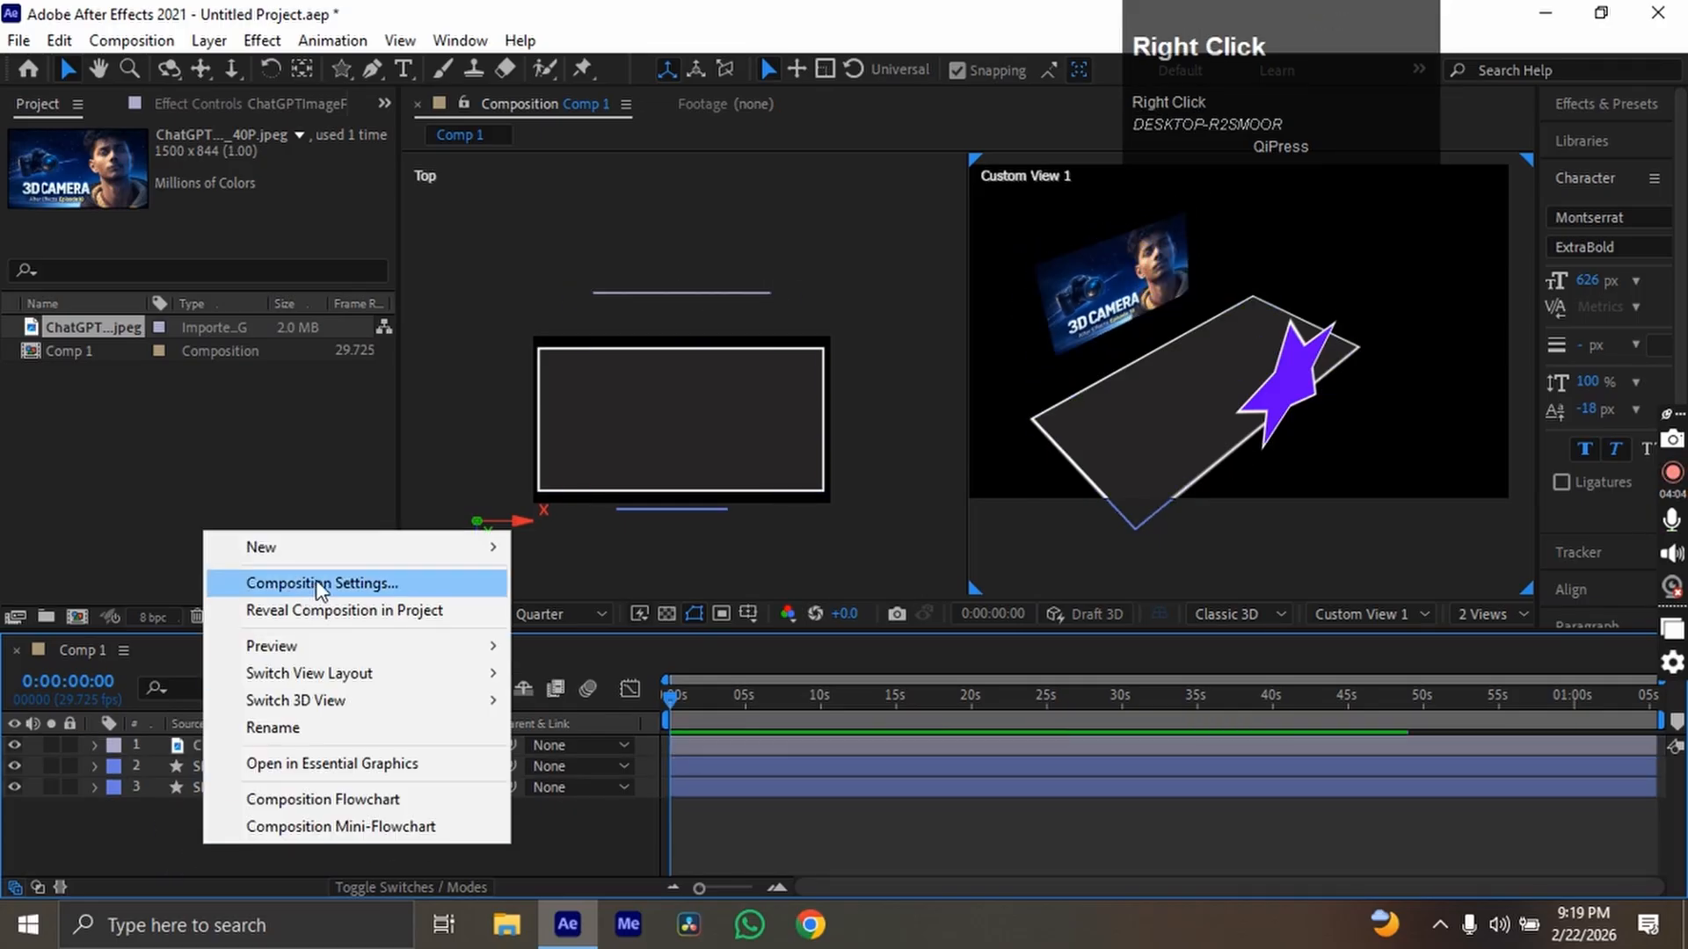
click(261, 546)
click(632, 664)
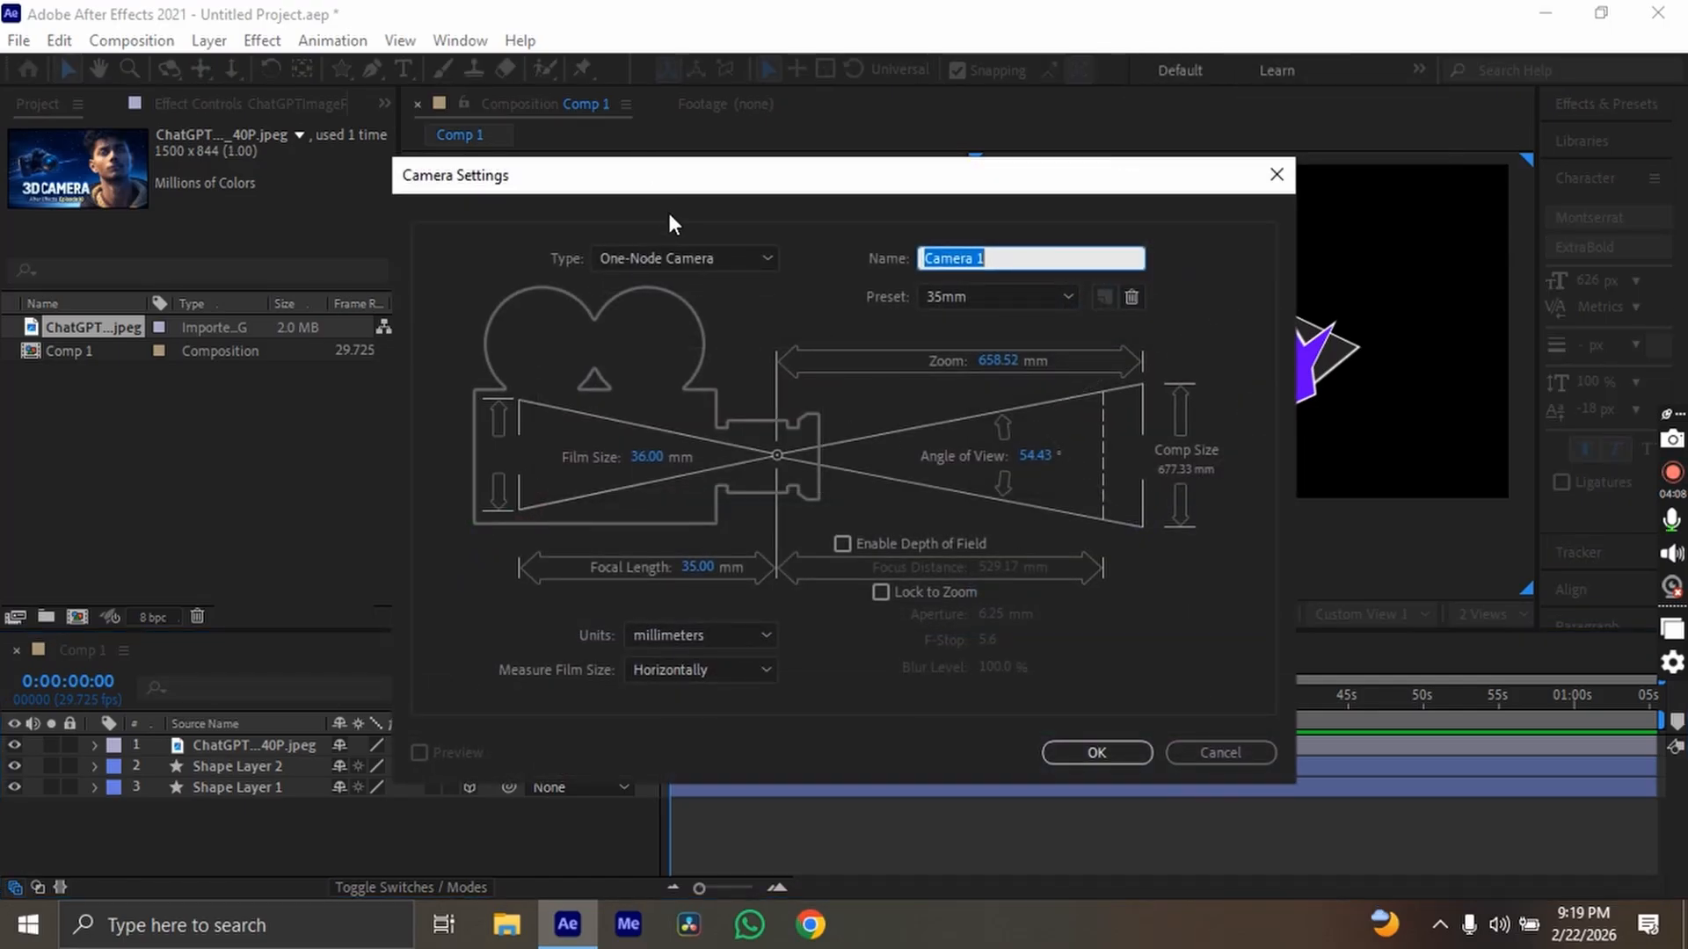
click(700, 267)
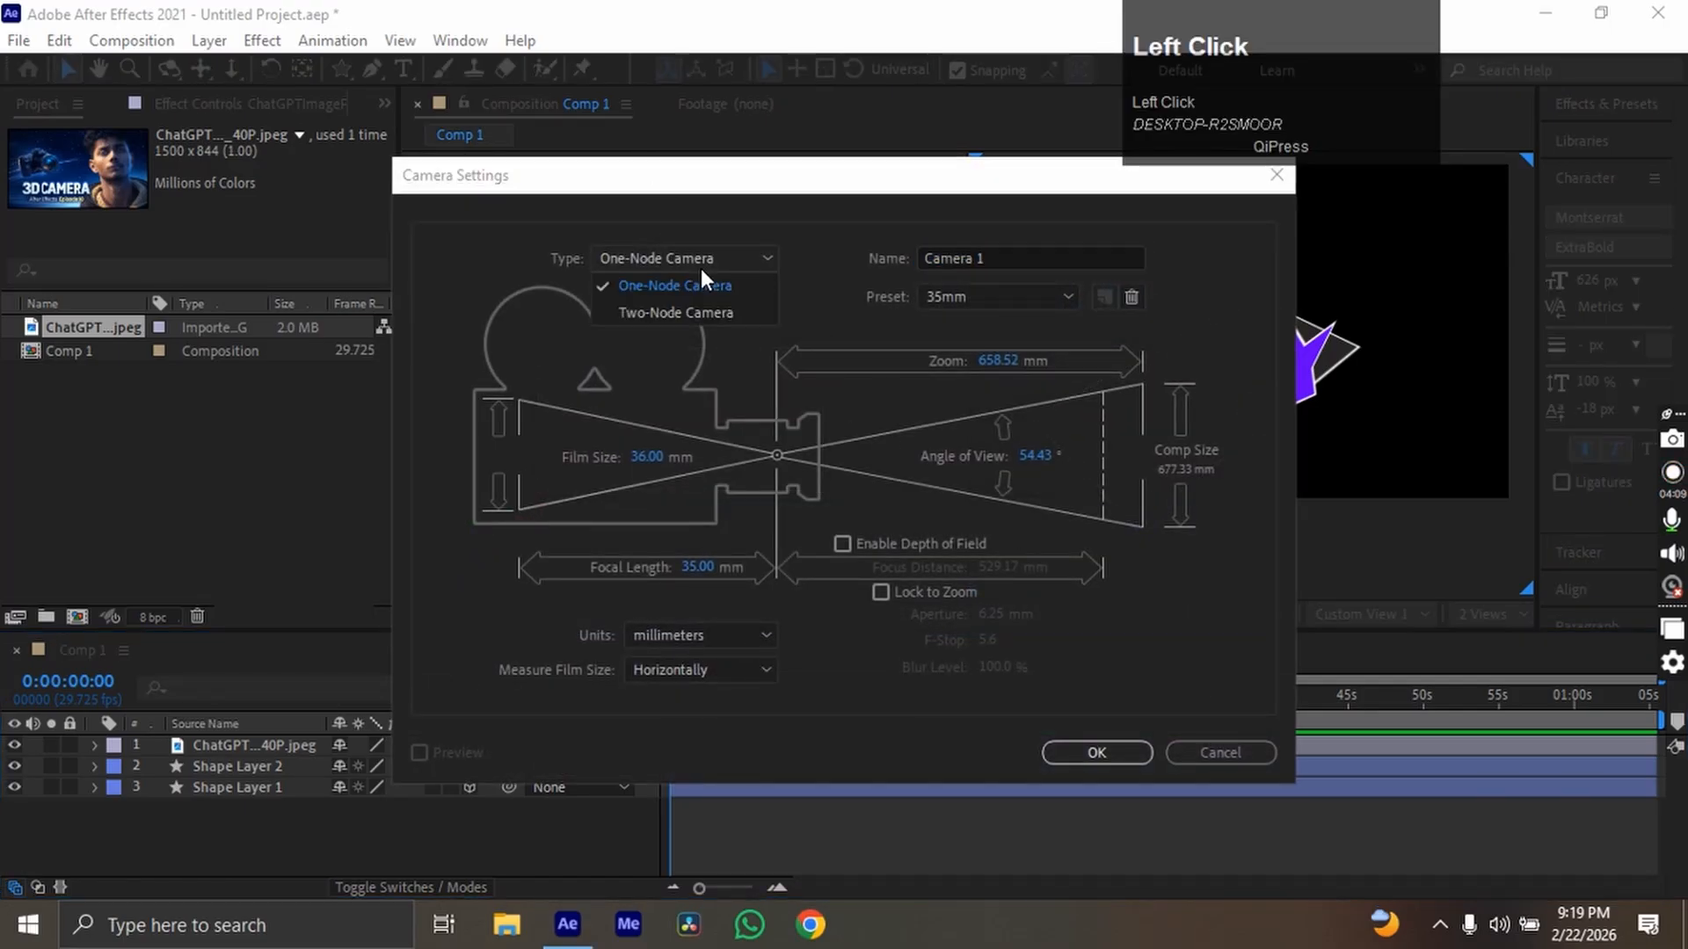
click(693, 318)
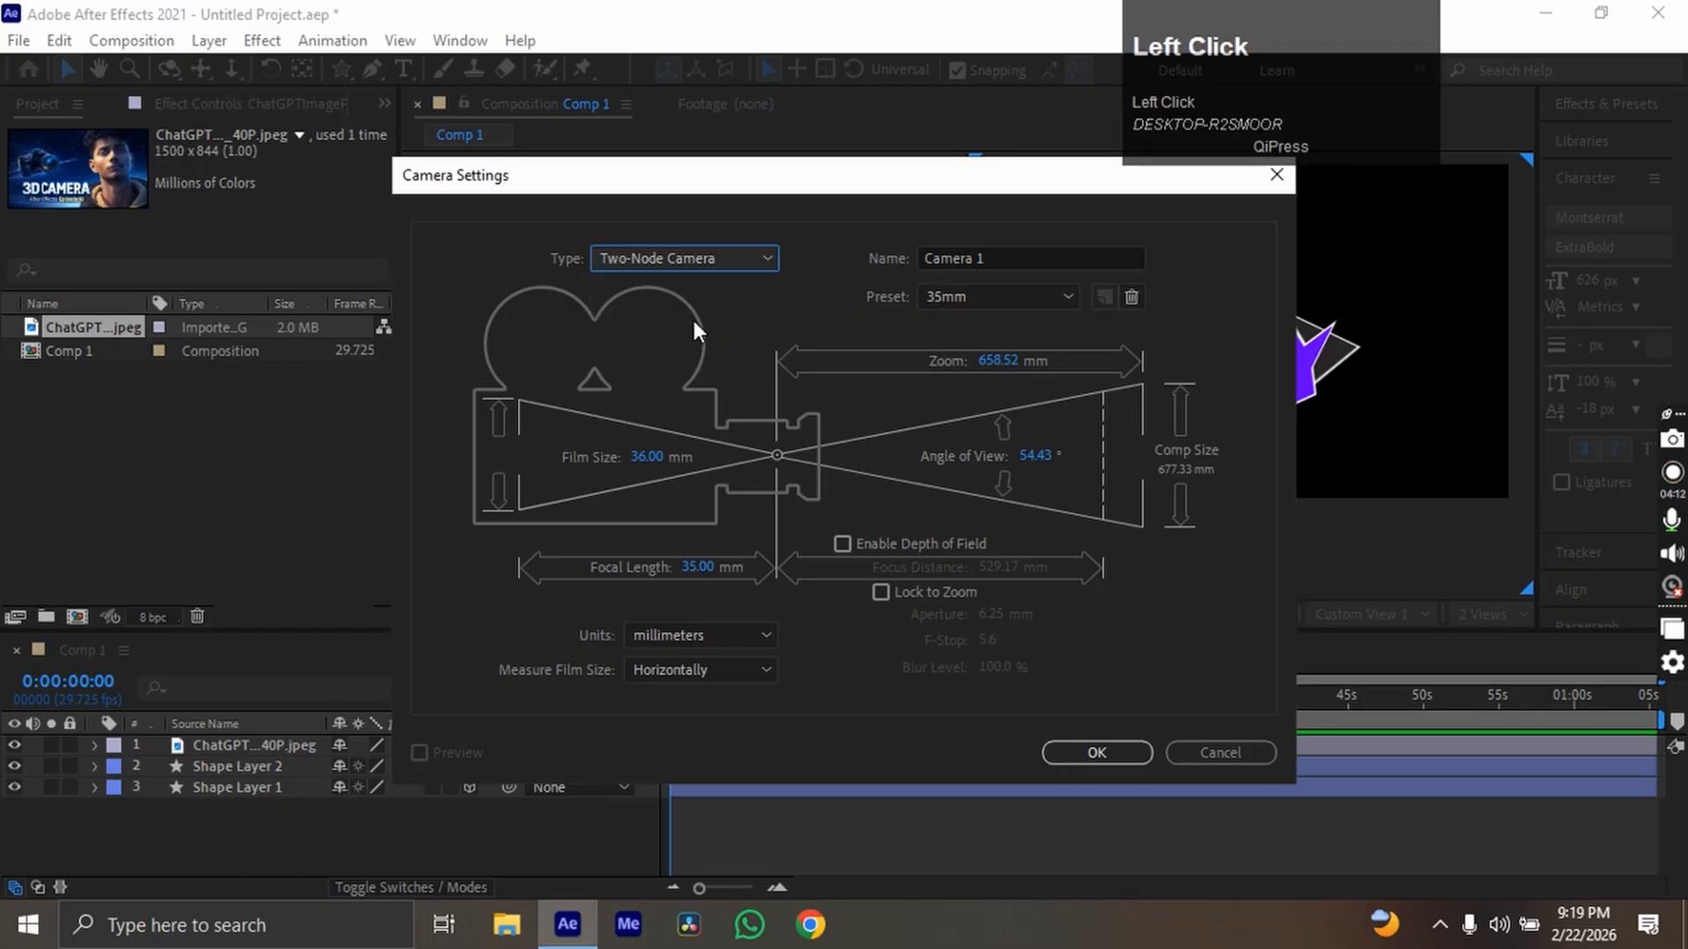
click(839, 544)
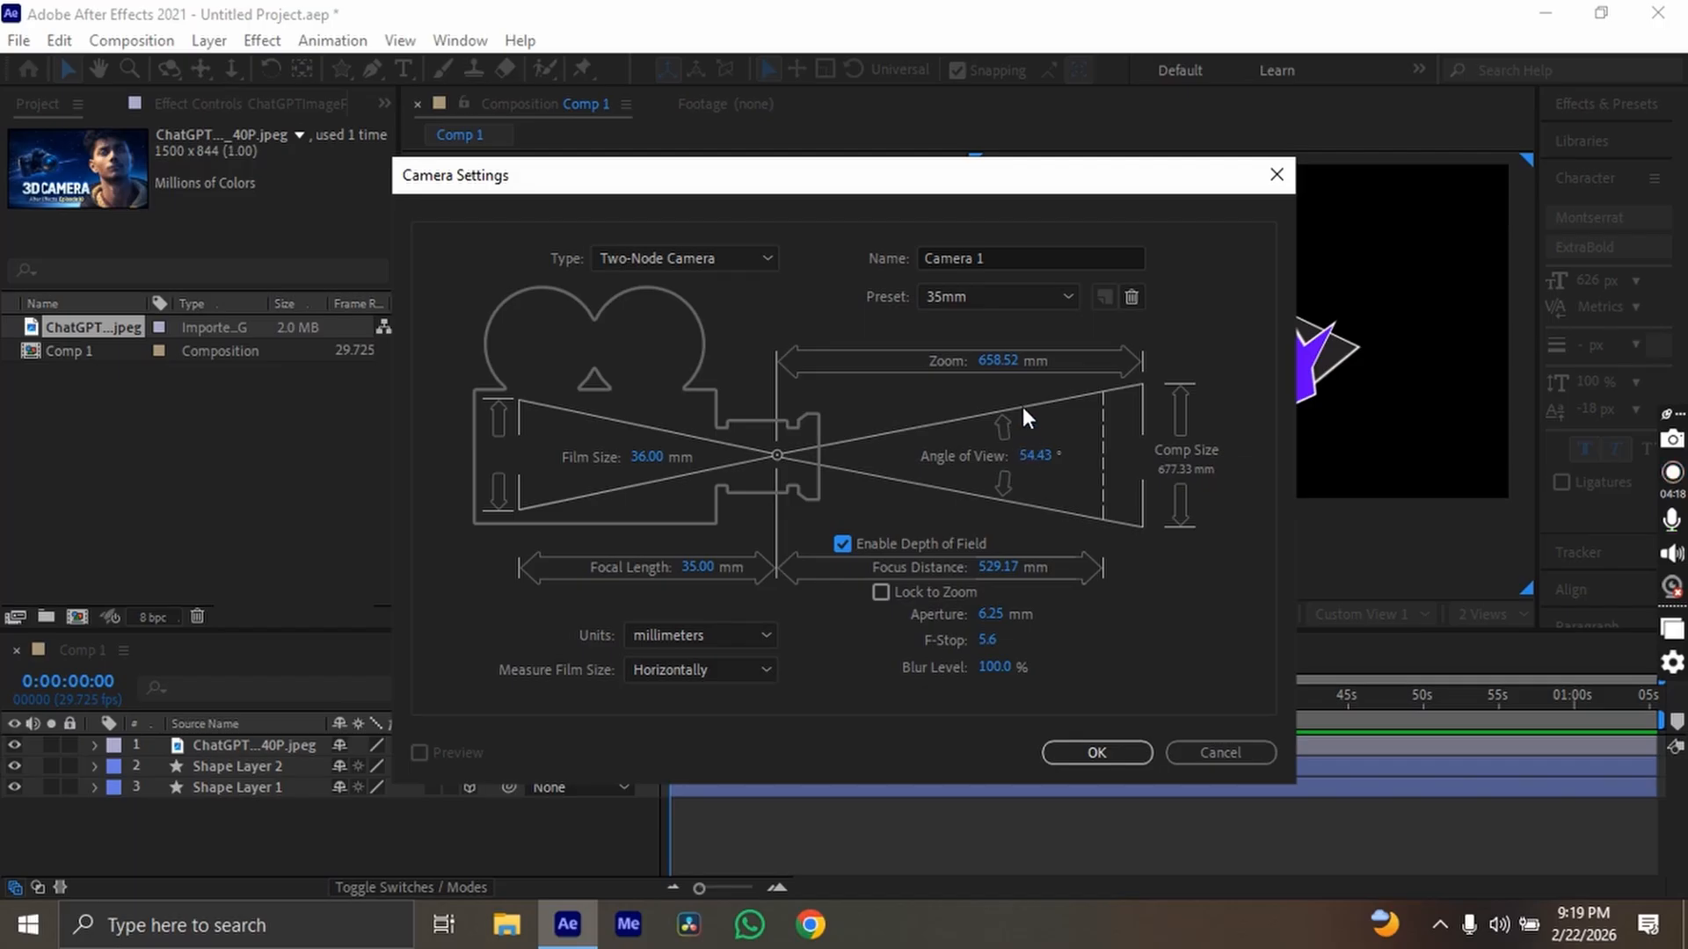
click(1020, 303)
drag(994, 596, 1021, 461)
click(1099, 752)
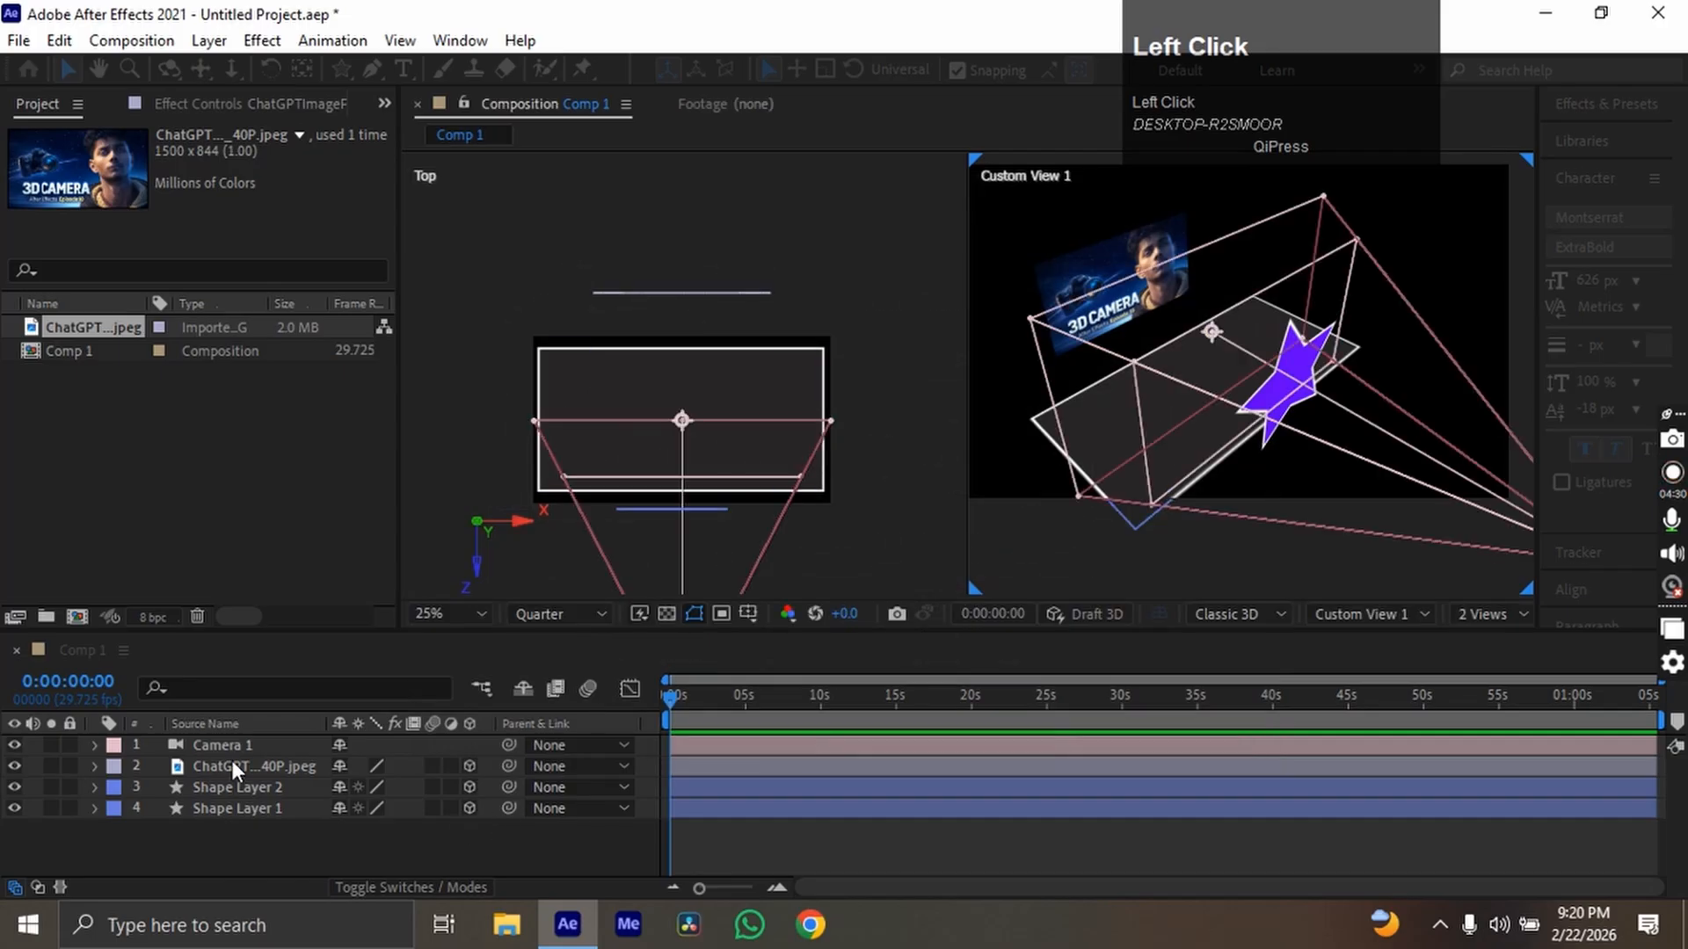
Show the camera's Position property, move the camera back along Z to -2164.7 and leave no layer selected.
scroll(1252, 373, down, 1)
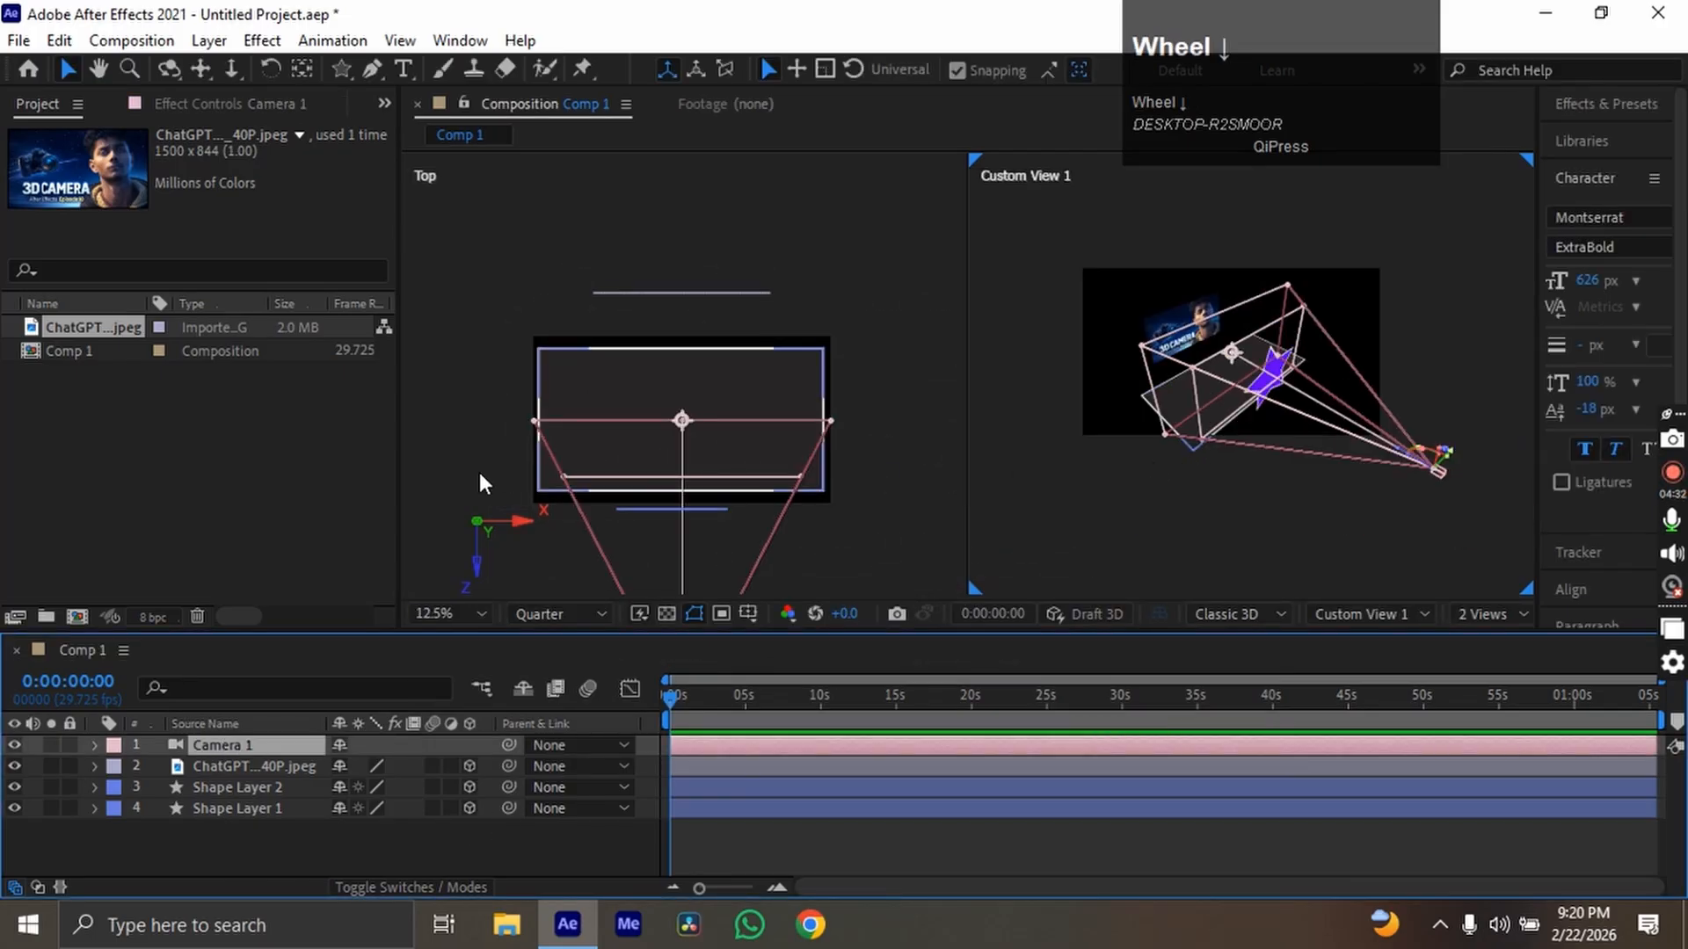
click(804, 844)
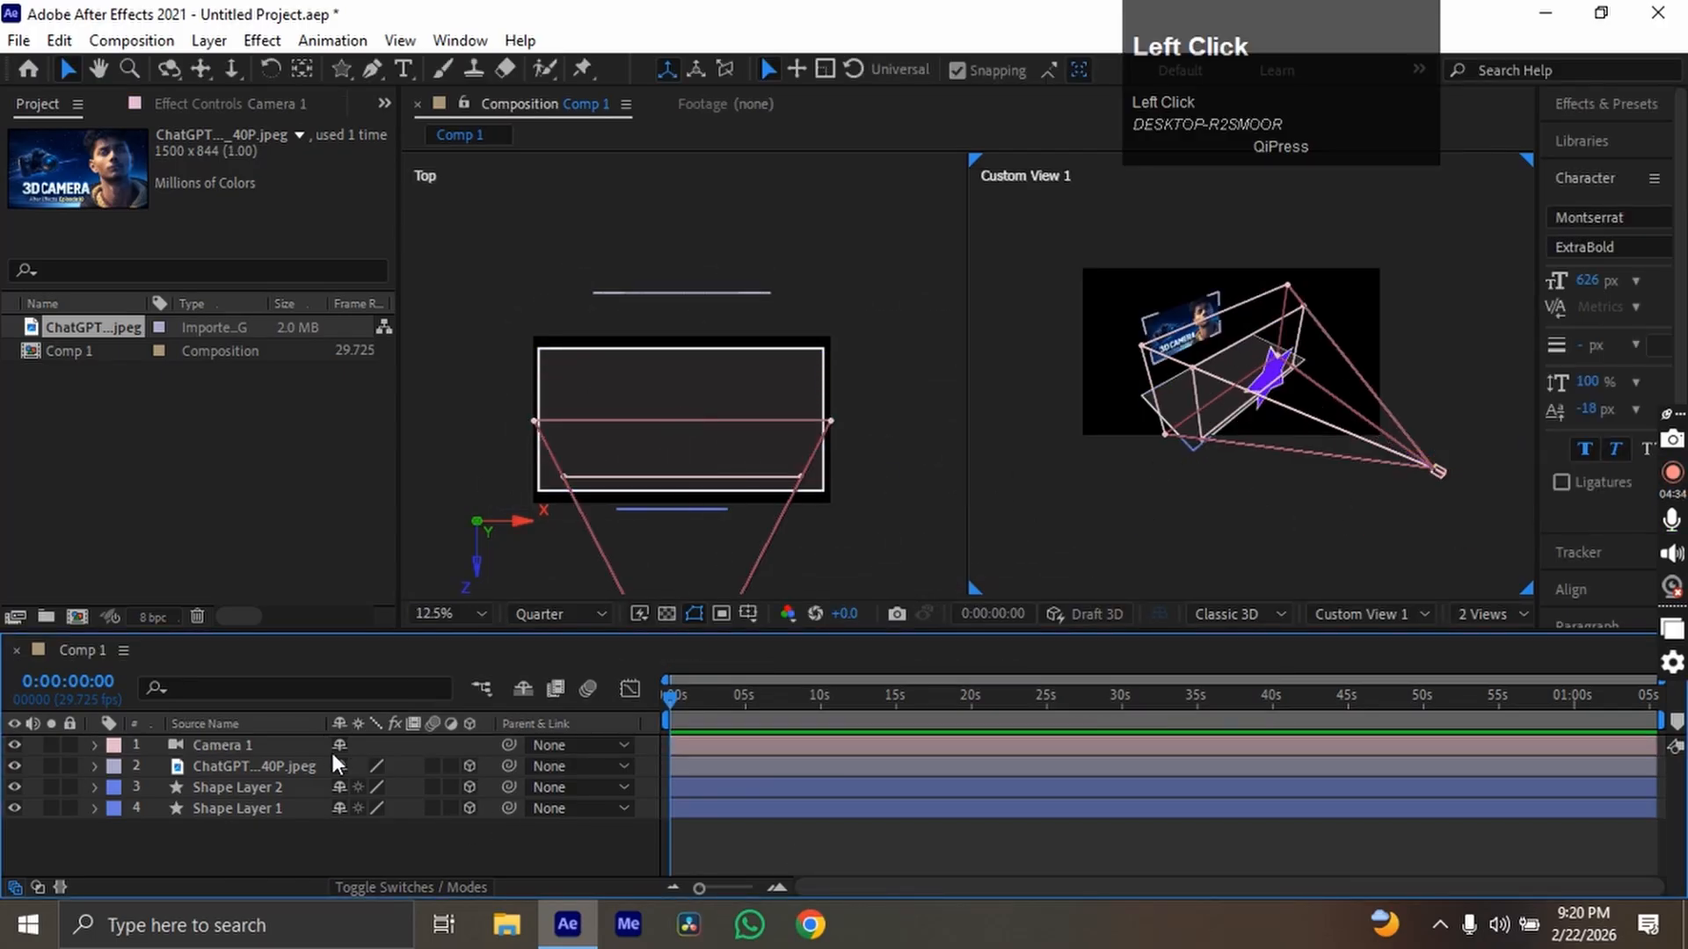
click(273, 747)
key(p)
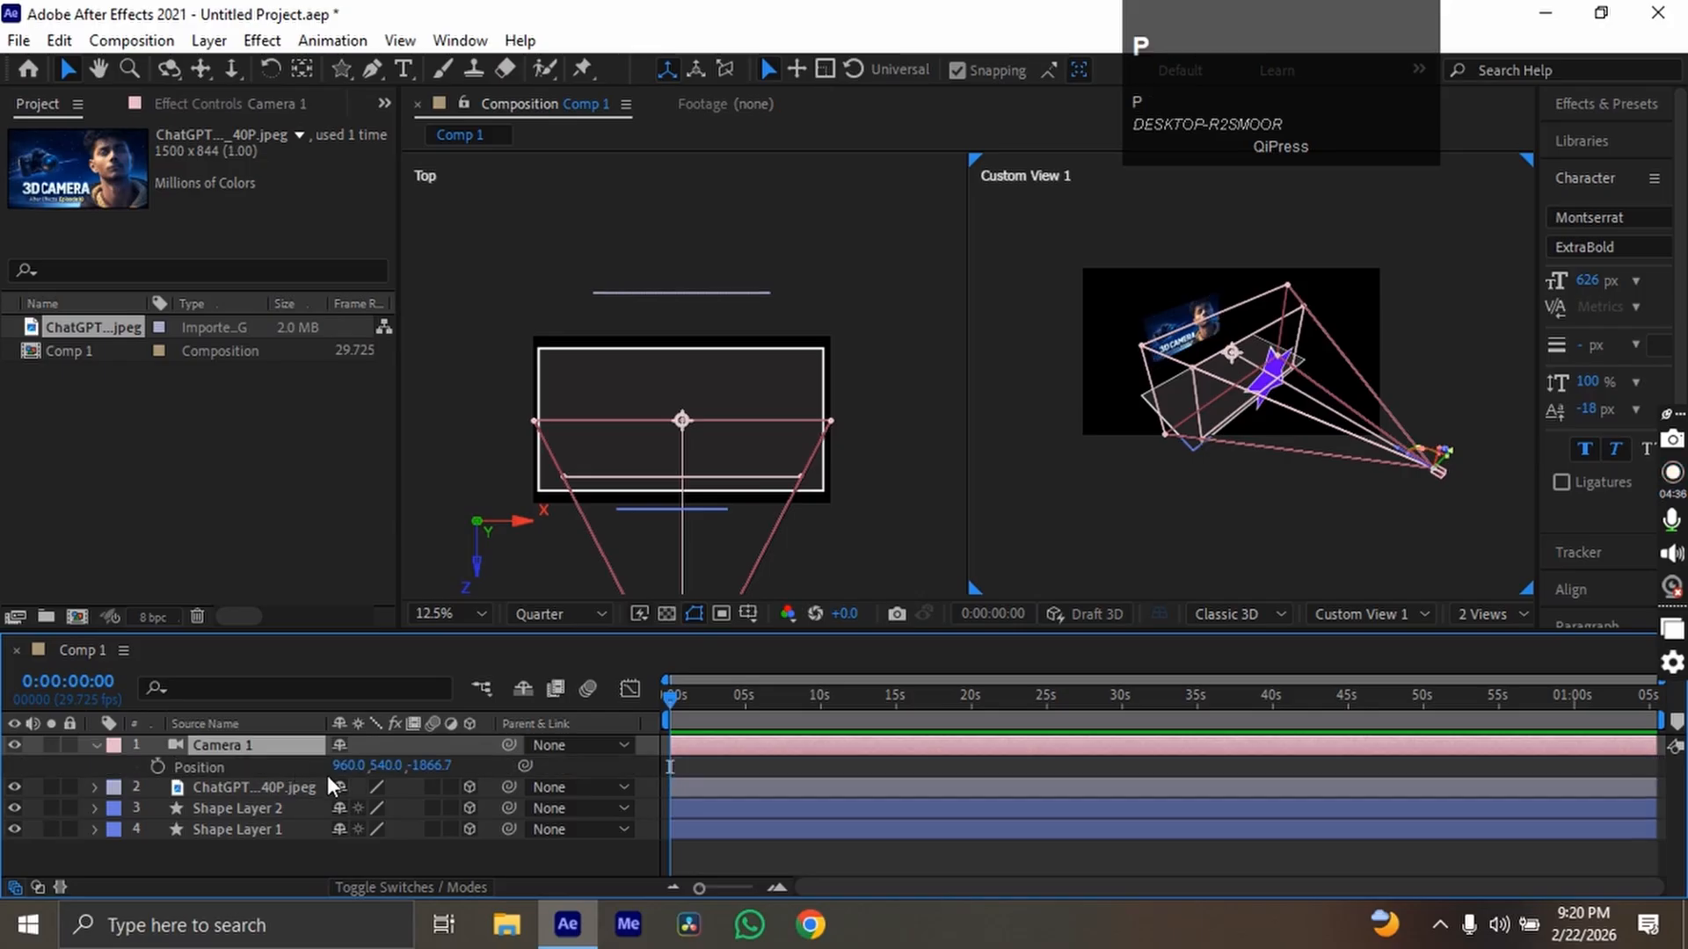
drag(421, 766, 54, 763)
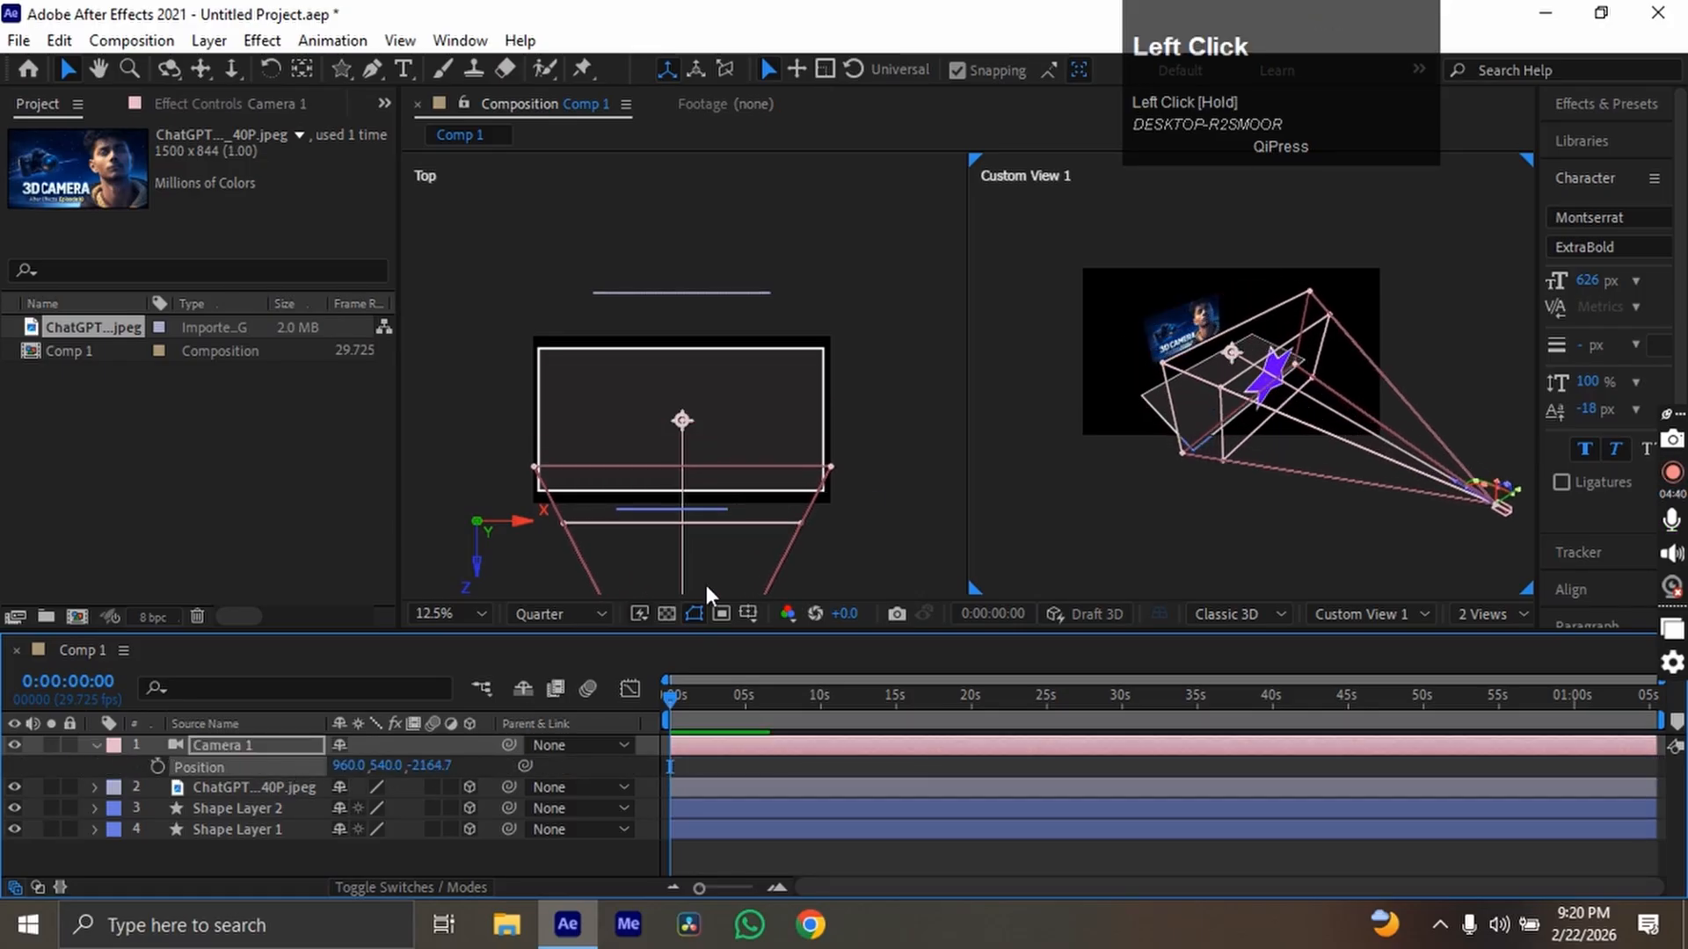
scroll(898, 409, down, 1)
scroll(689, 424, up, 2)
key(space)
click(767, 378)
drag(767, 378, 772, 263)
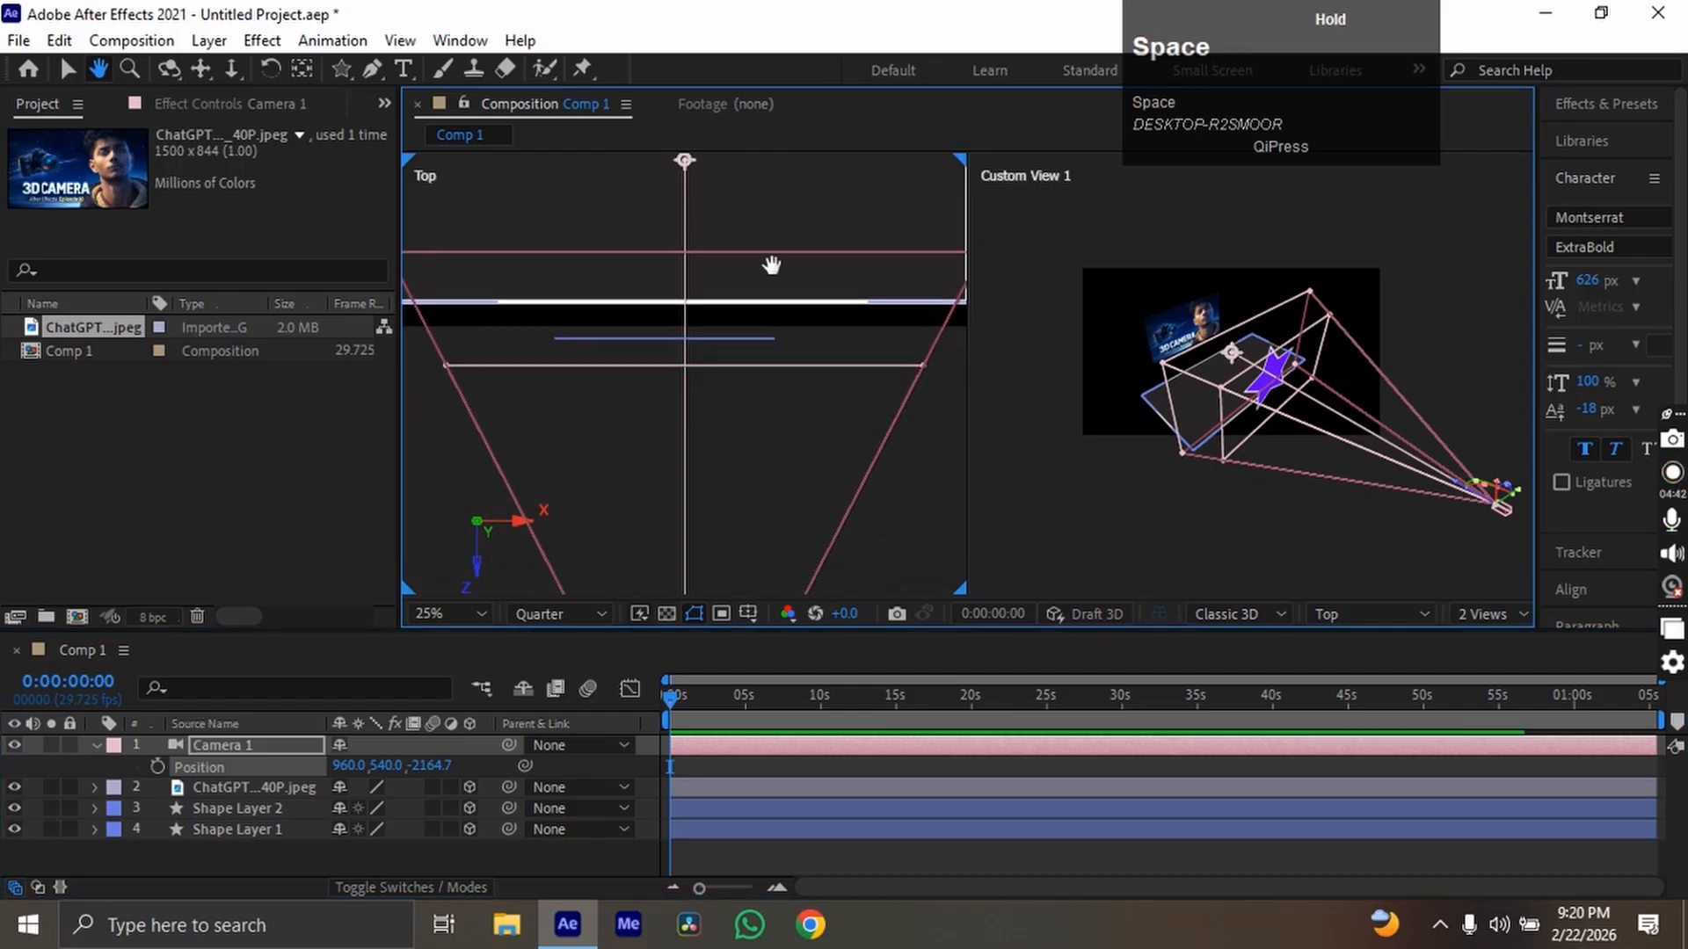
scroll(773, 264, down, 2)
click(778, 854)
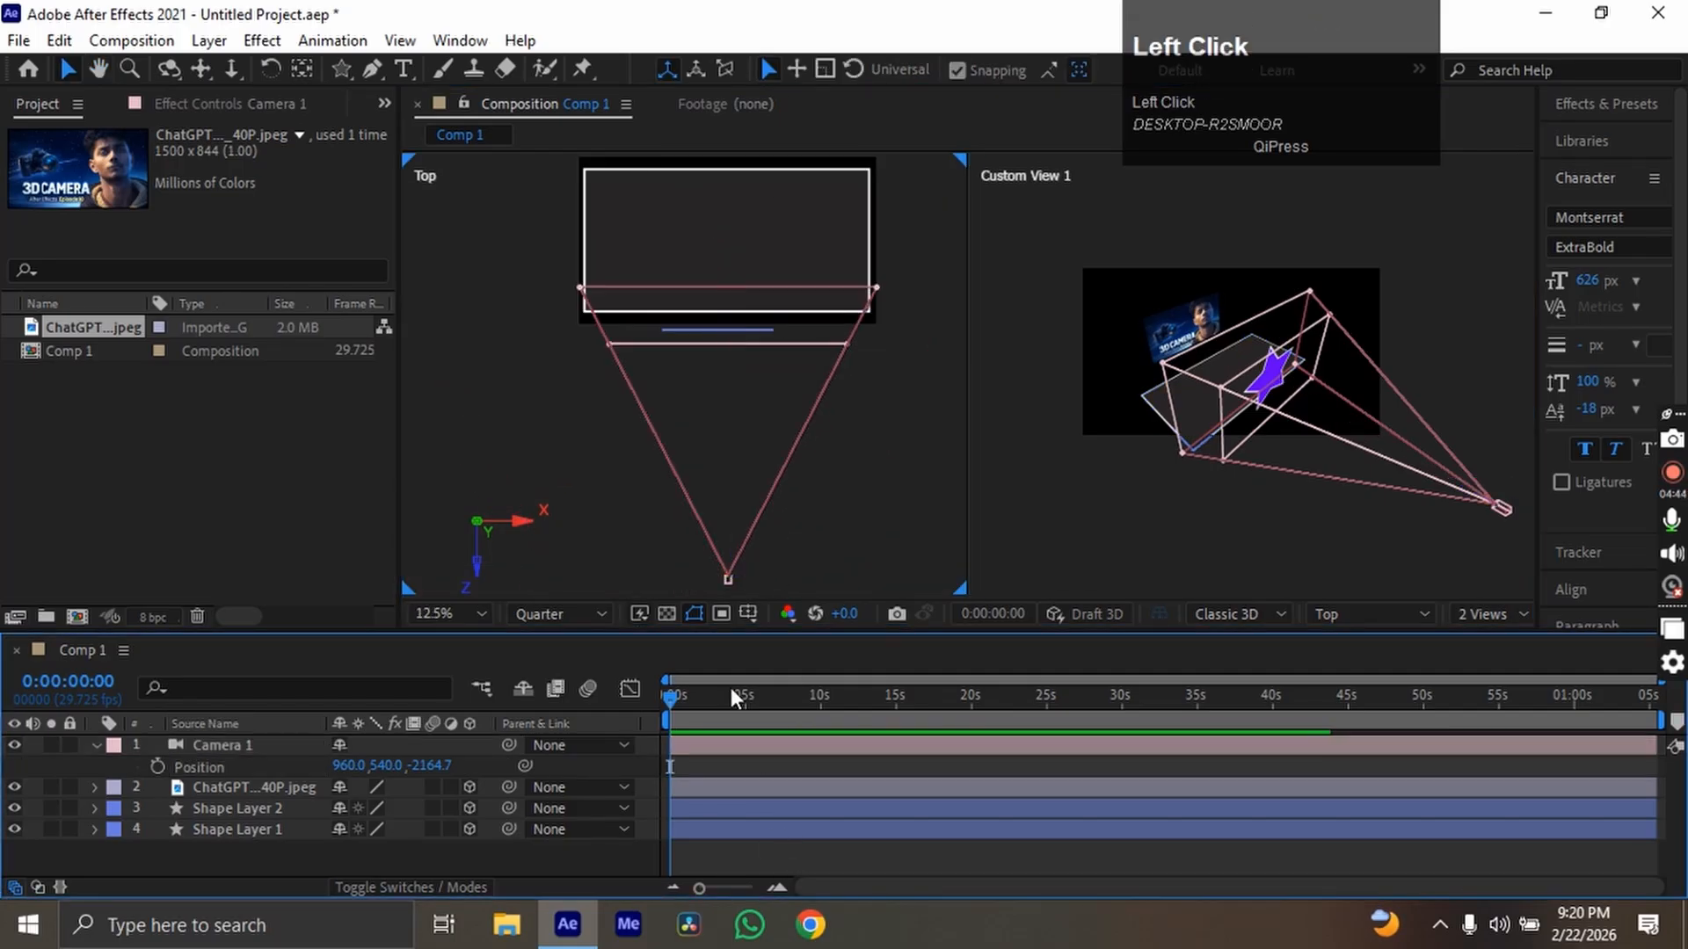
Try to move the camera's point of interest toward the camera in the Top view and undo the change.
click(321, 744)
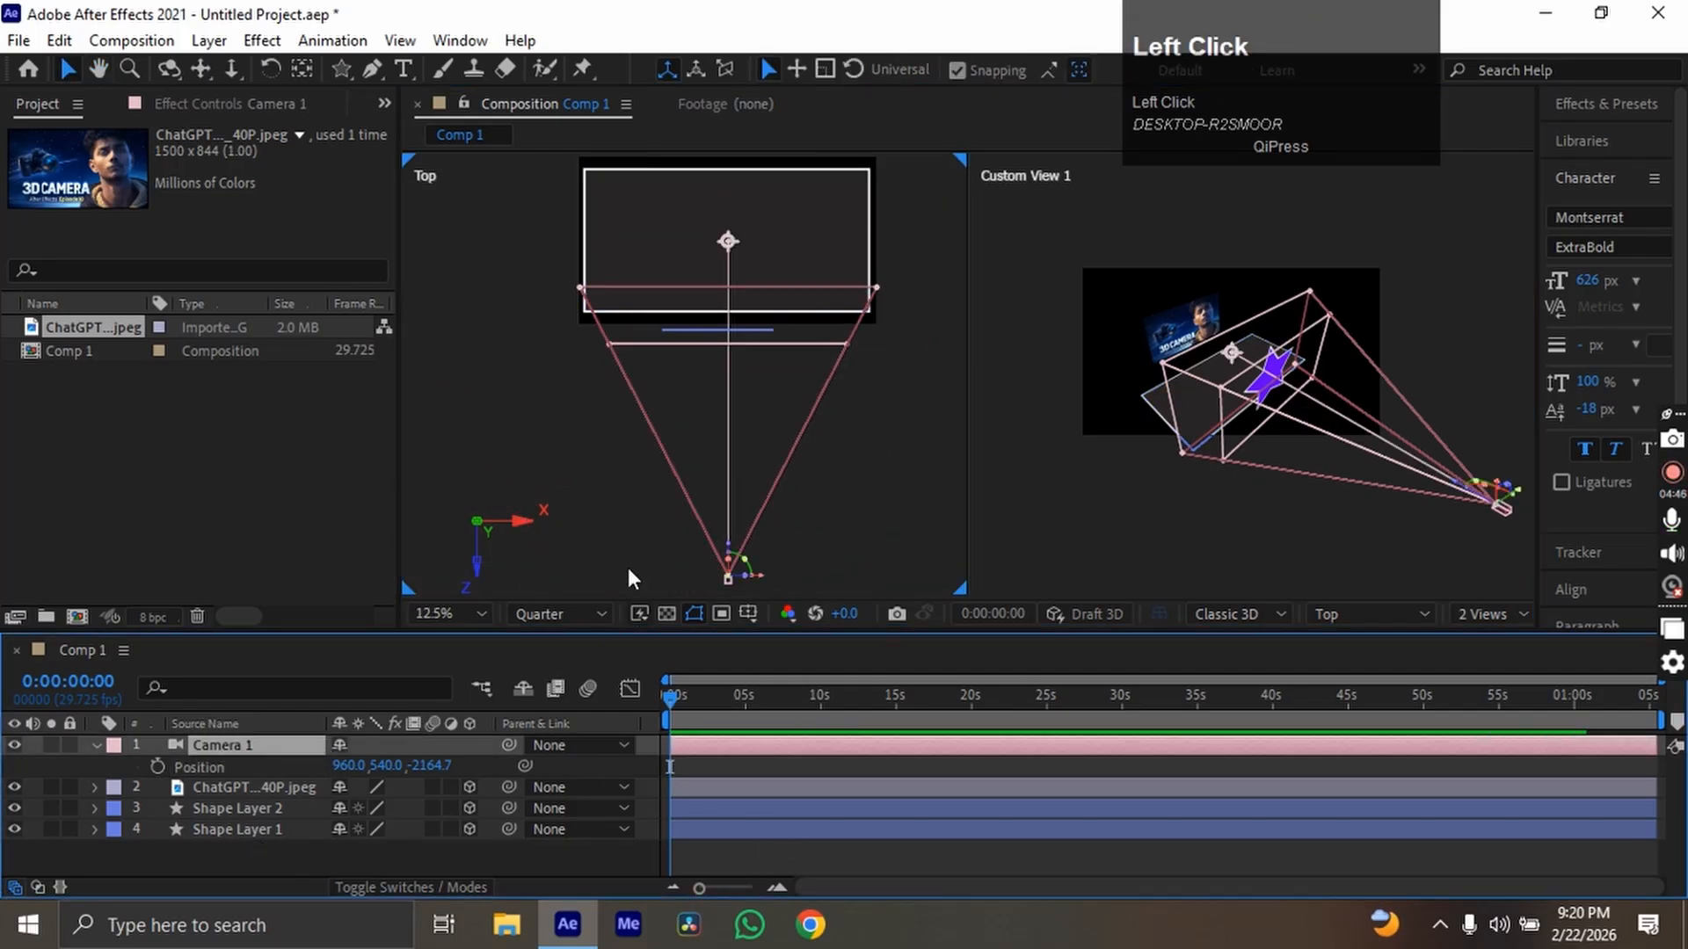
drag(731, 232, 726, 351)
key(ctrl+z)
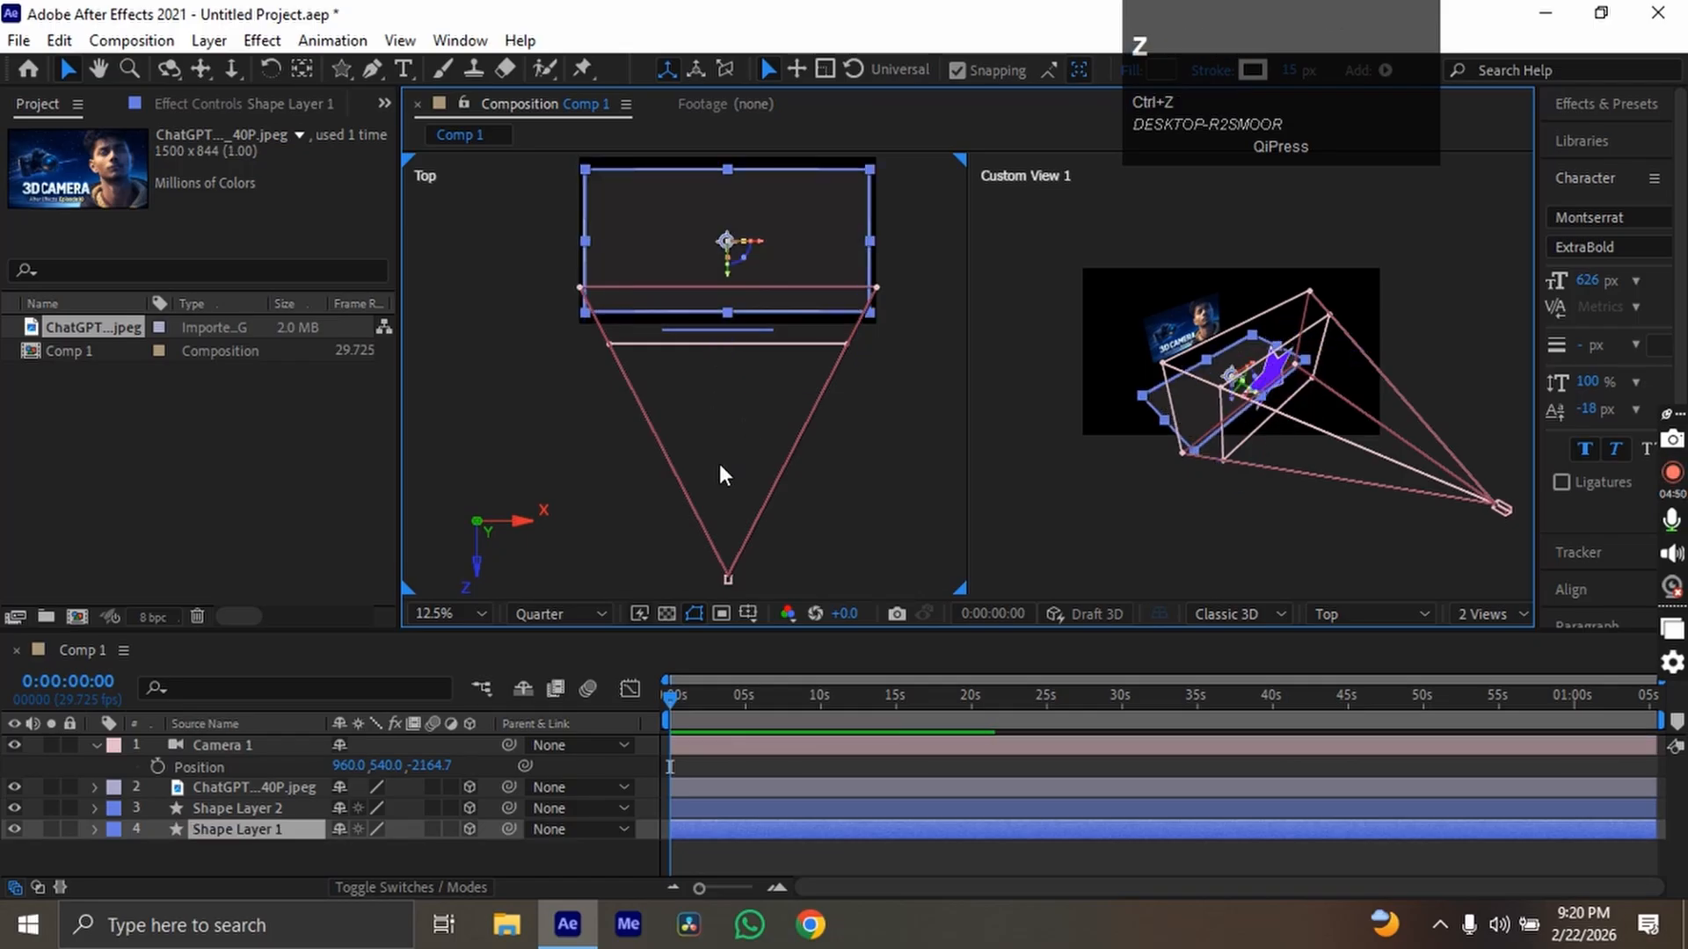
click(315, 856)
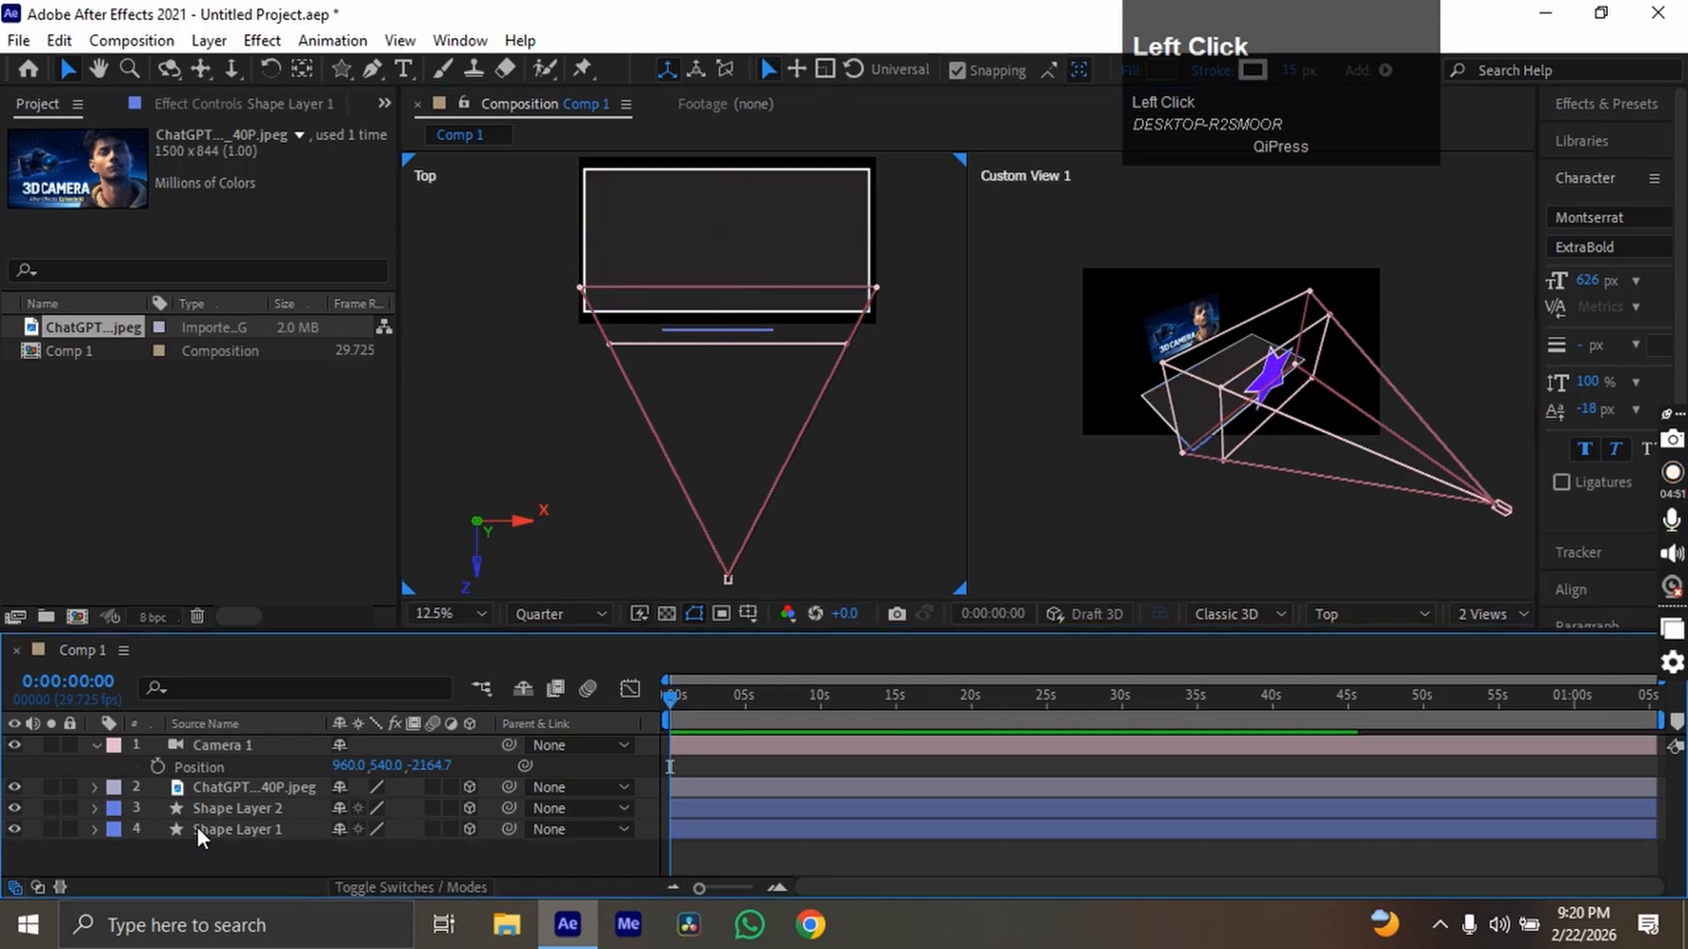
Collapse the camera layer's properties and scrub through the timeline, returning to 0:00:00:00.
click(97, 746)
click(227, 747)
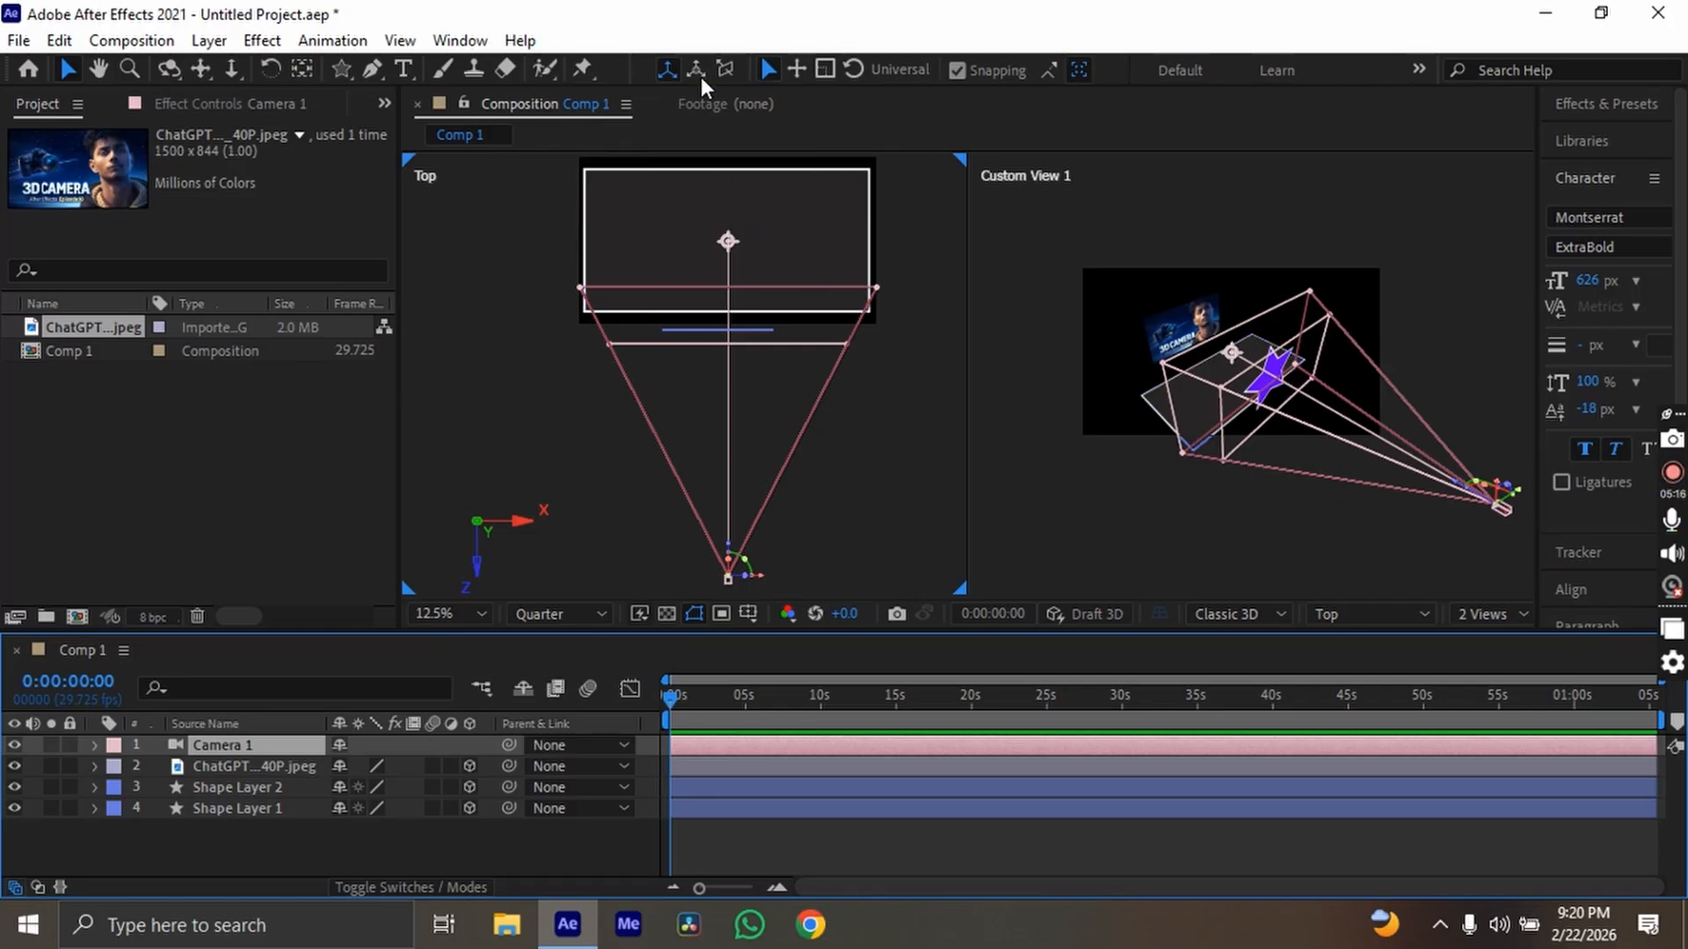
click(830, 847)
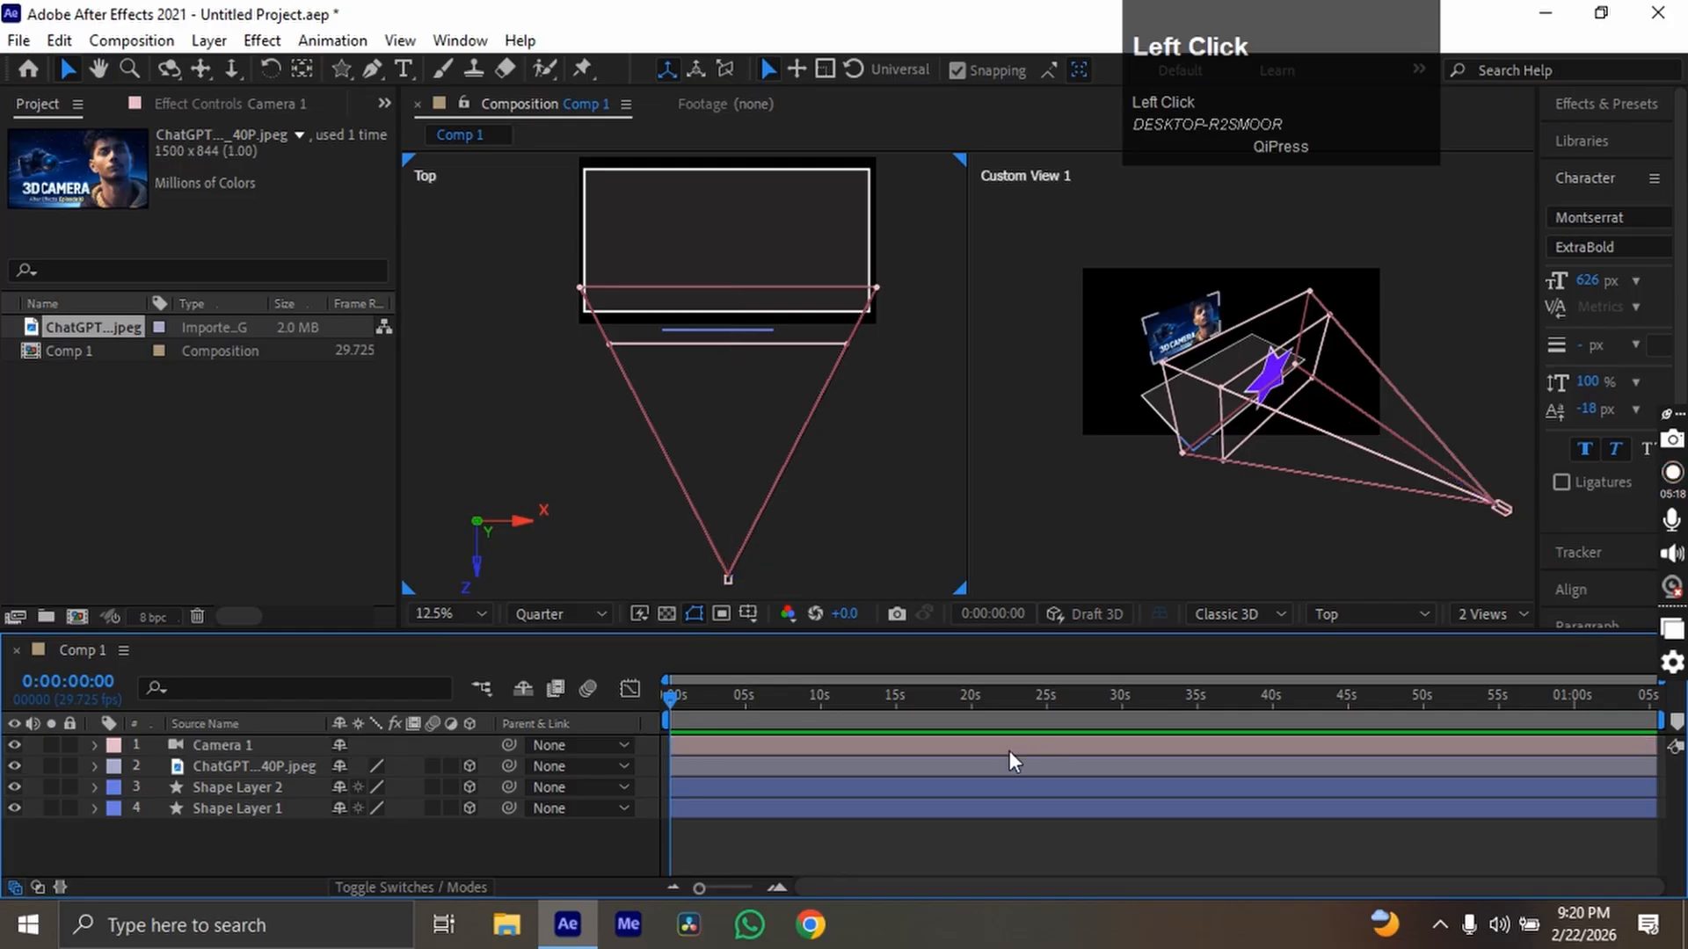
click(752, 699)
click(791, 747)
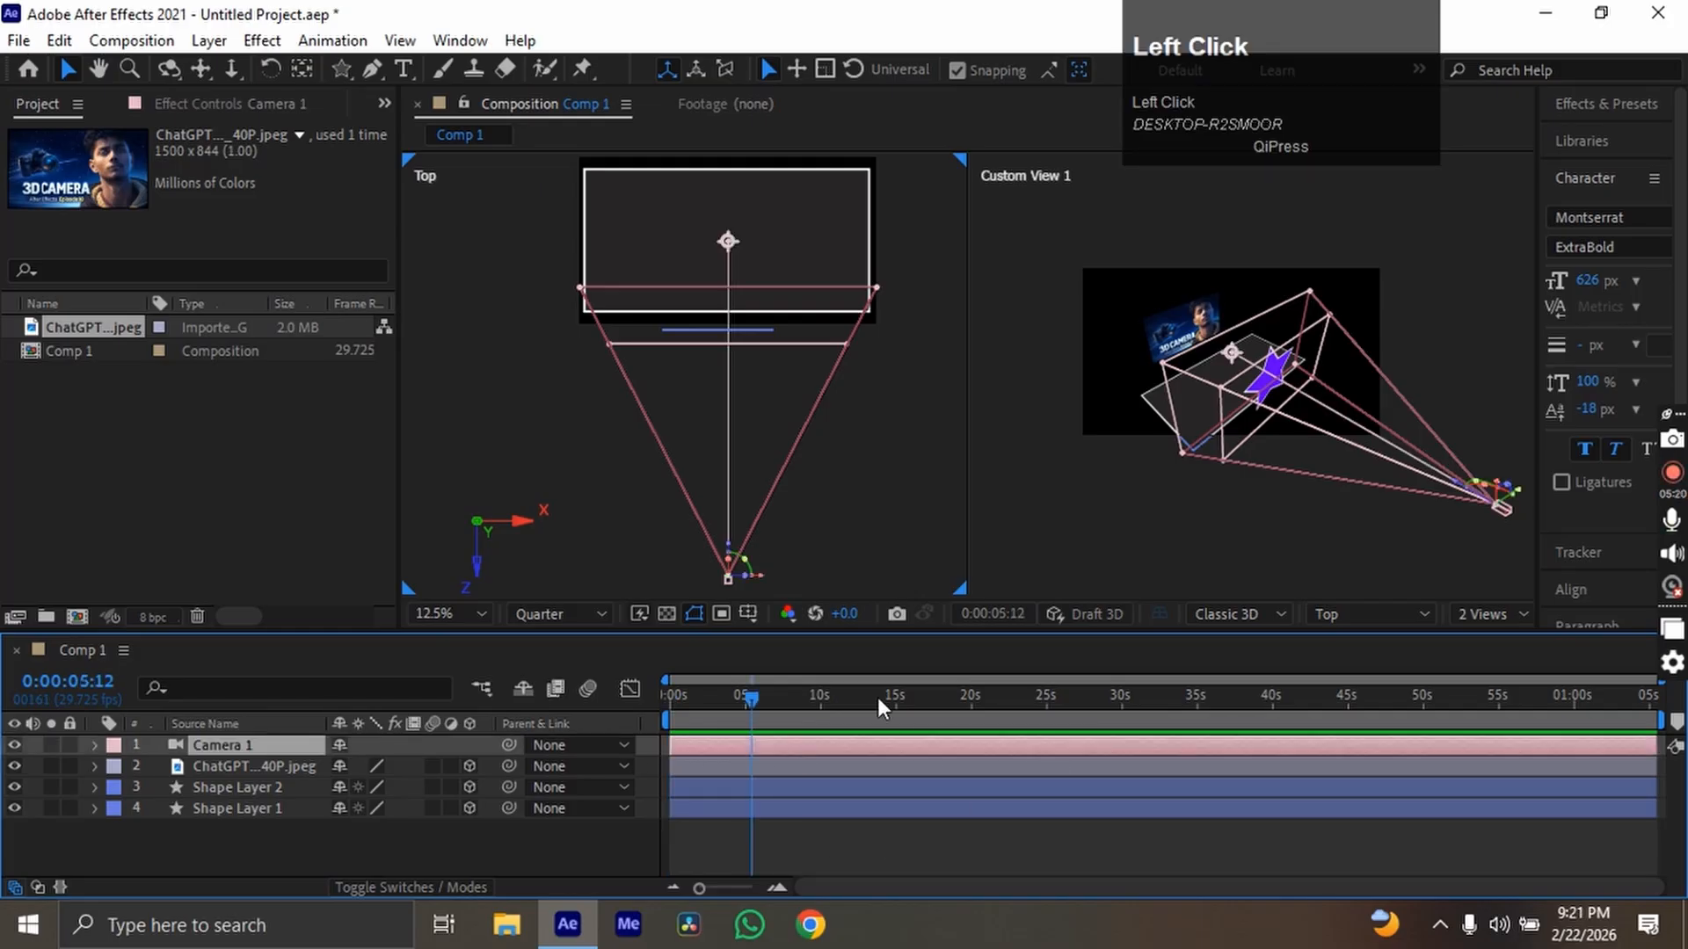
drag(877, 699, 1130, 685)
Change the Custom View 1 view to Camera 1 and centre the scene in it.
click(1261, 436)
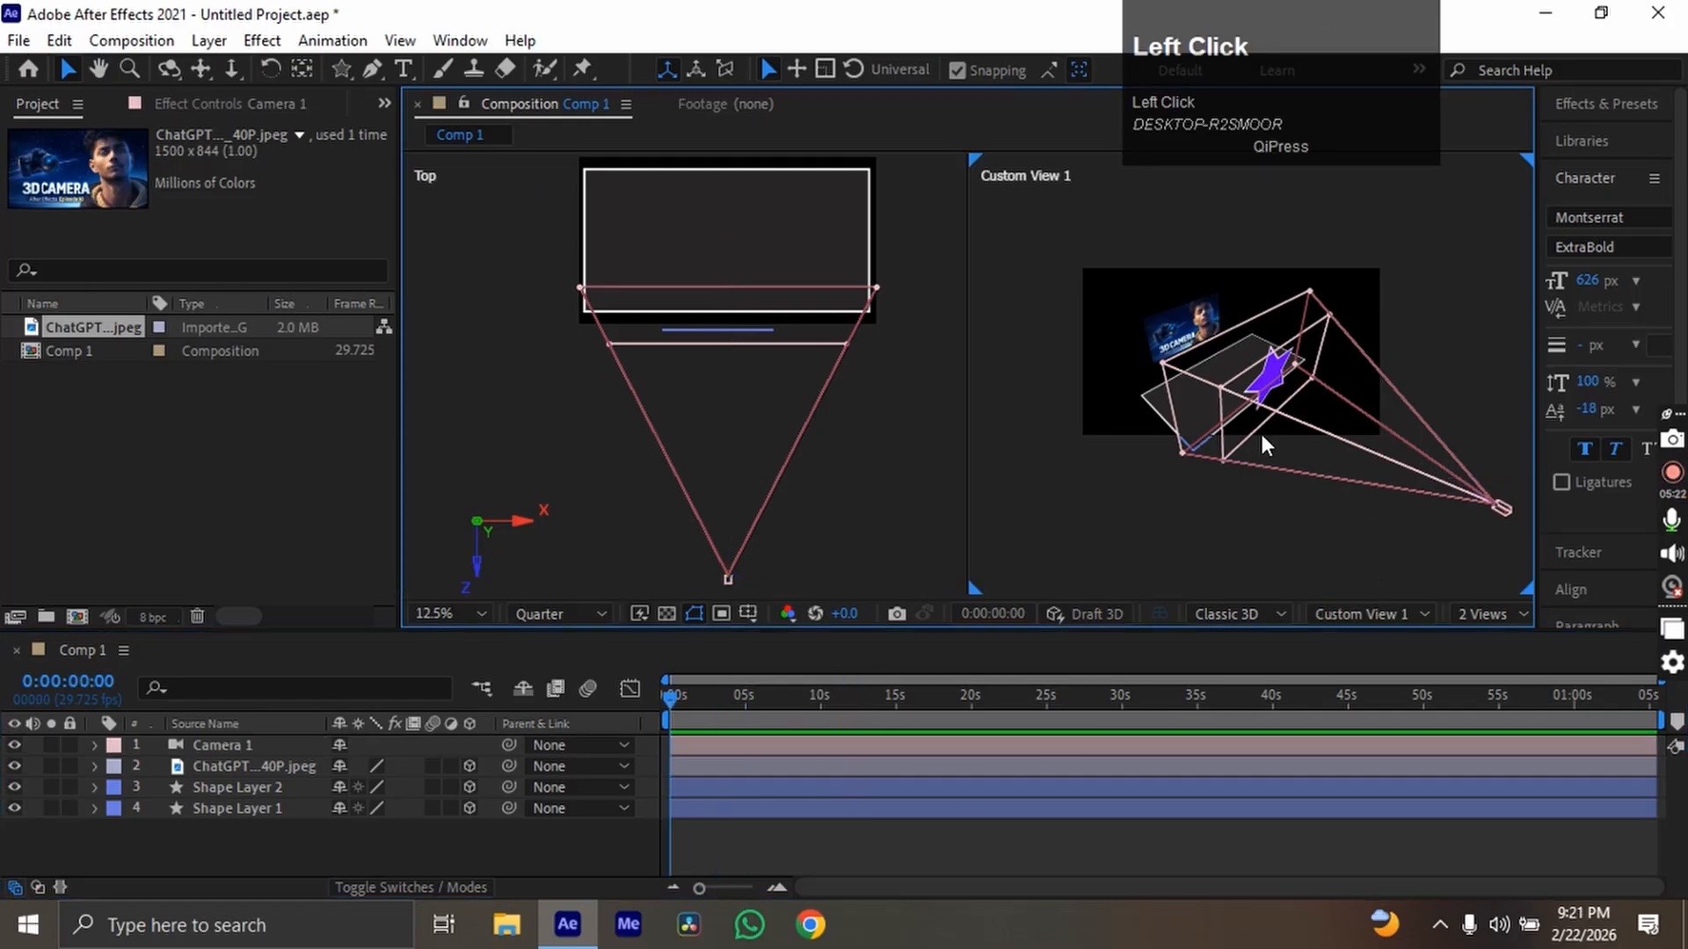
click(1372, 613)
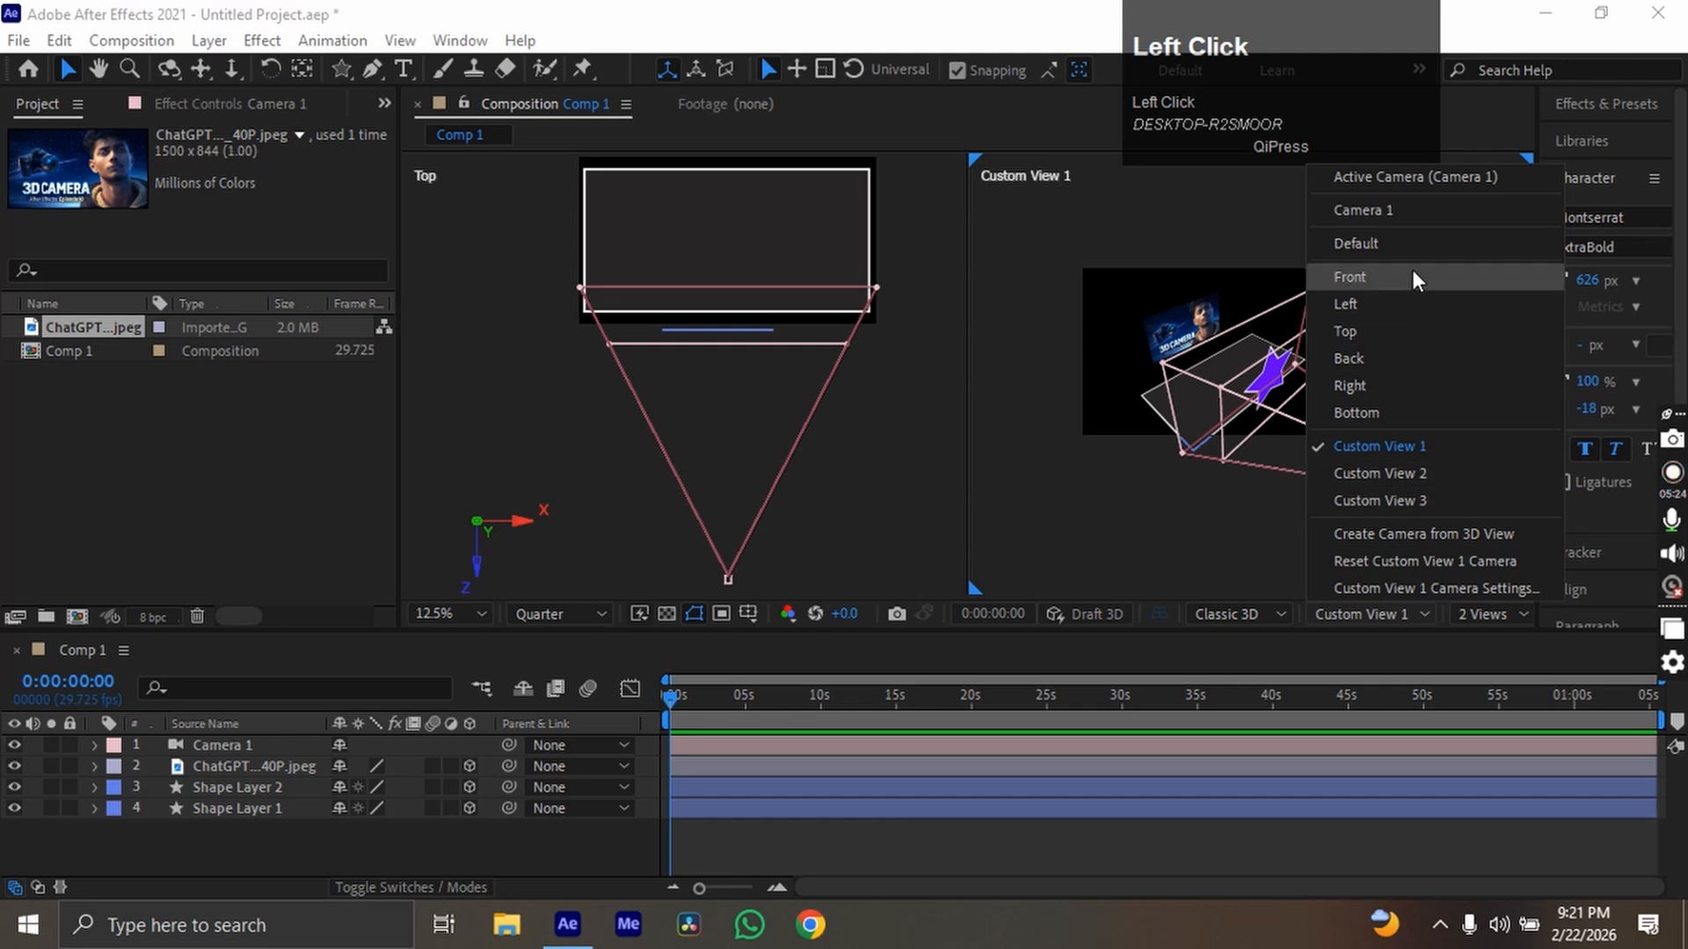
click(1406, 210)
scroll(1262, 421, up, 1)
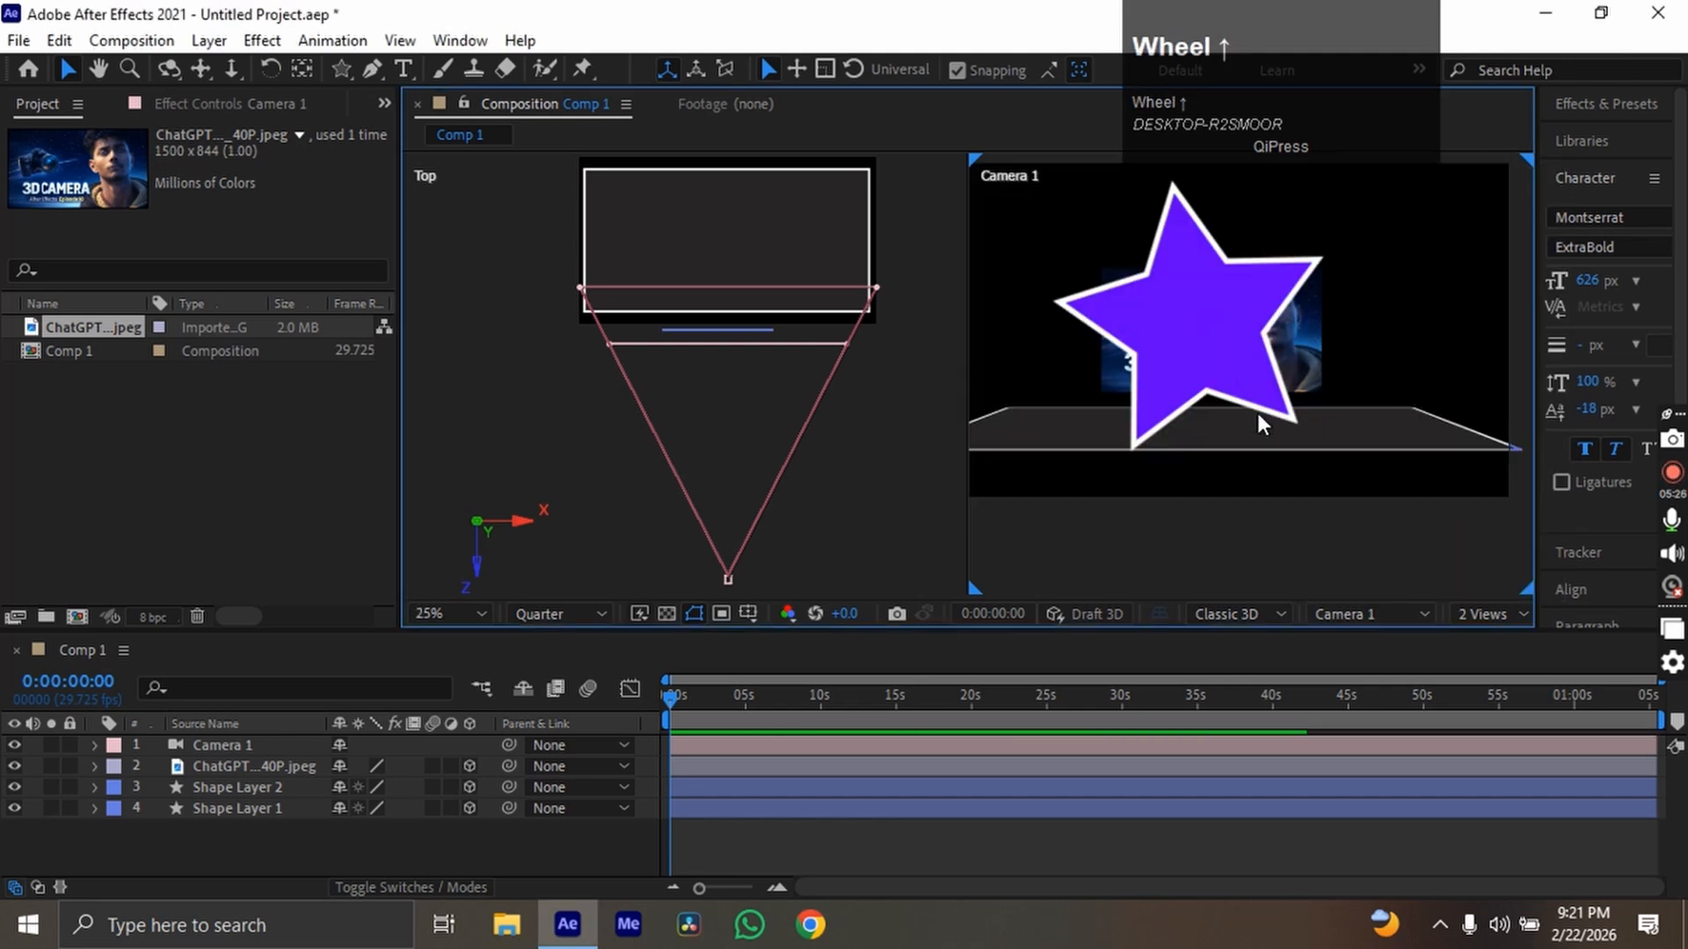
scroll(1259, 415, down, 1)
scroll(1289, 395, up, 1)
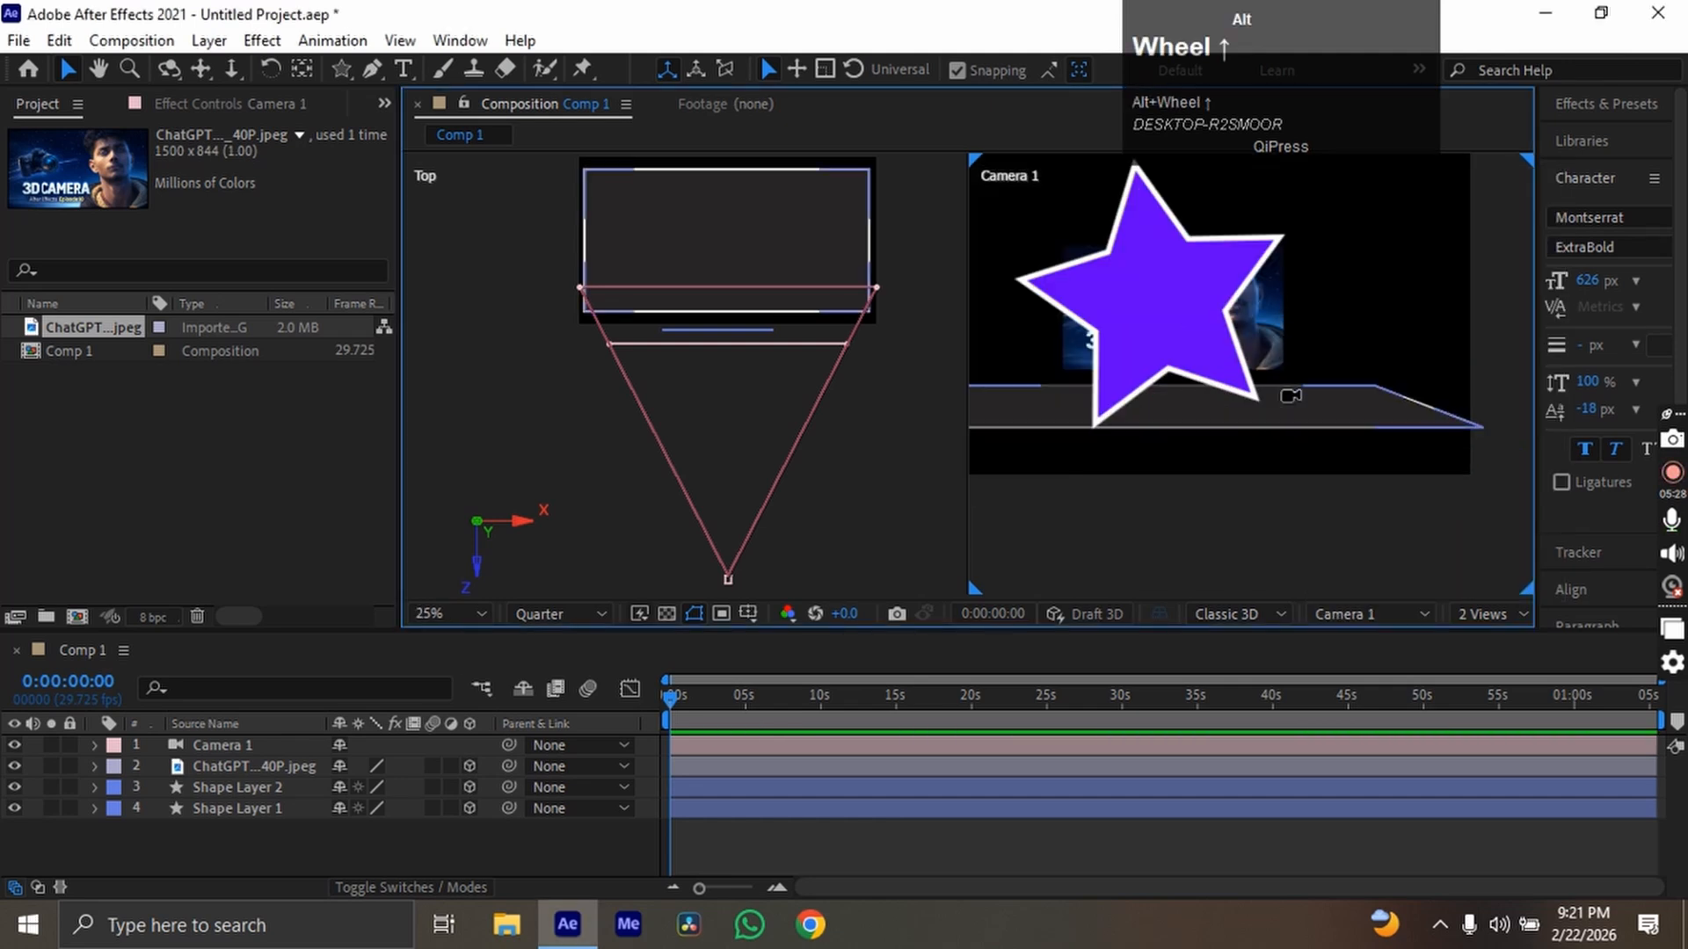
key(space)
drag(1241, 387, 1336, 474)
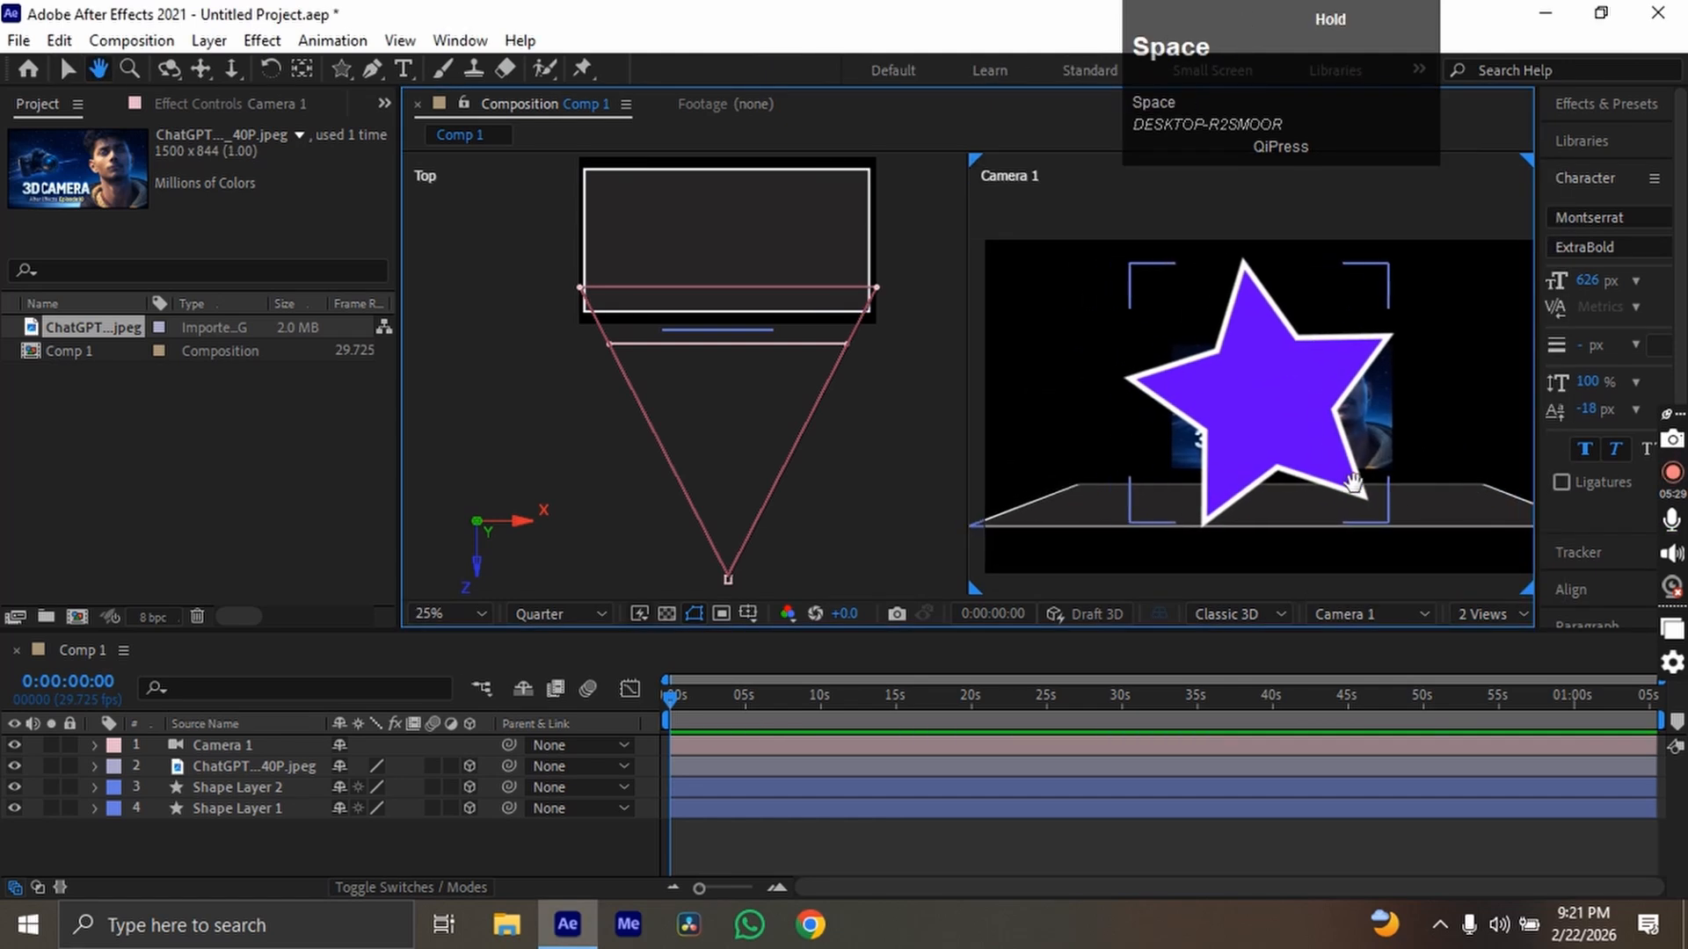
Move the camera farther back along Z in the Top view, to a Z position of -3208.7.
click(232, 767)
click(248, 749)
key(p)
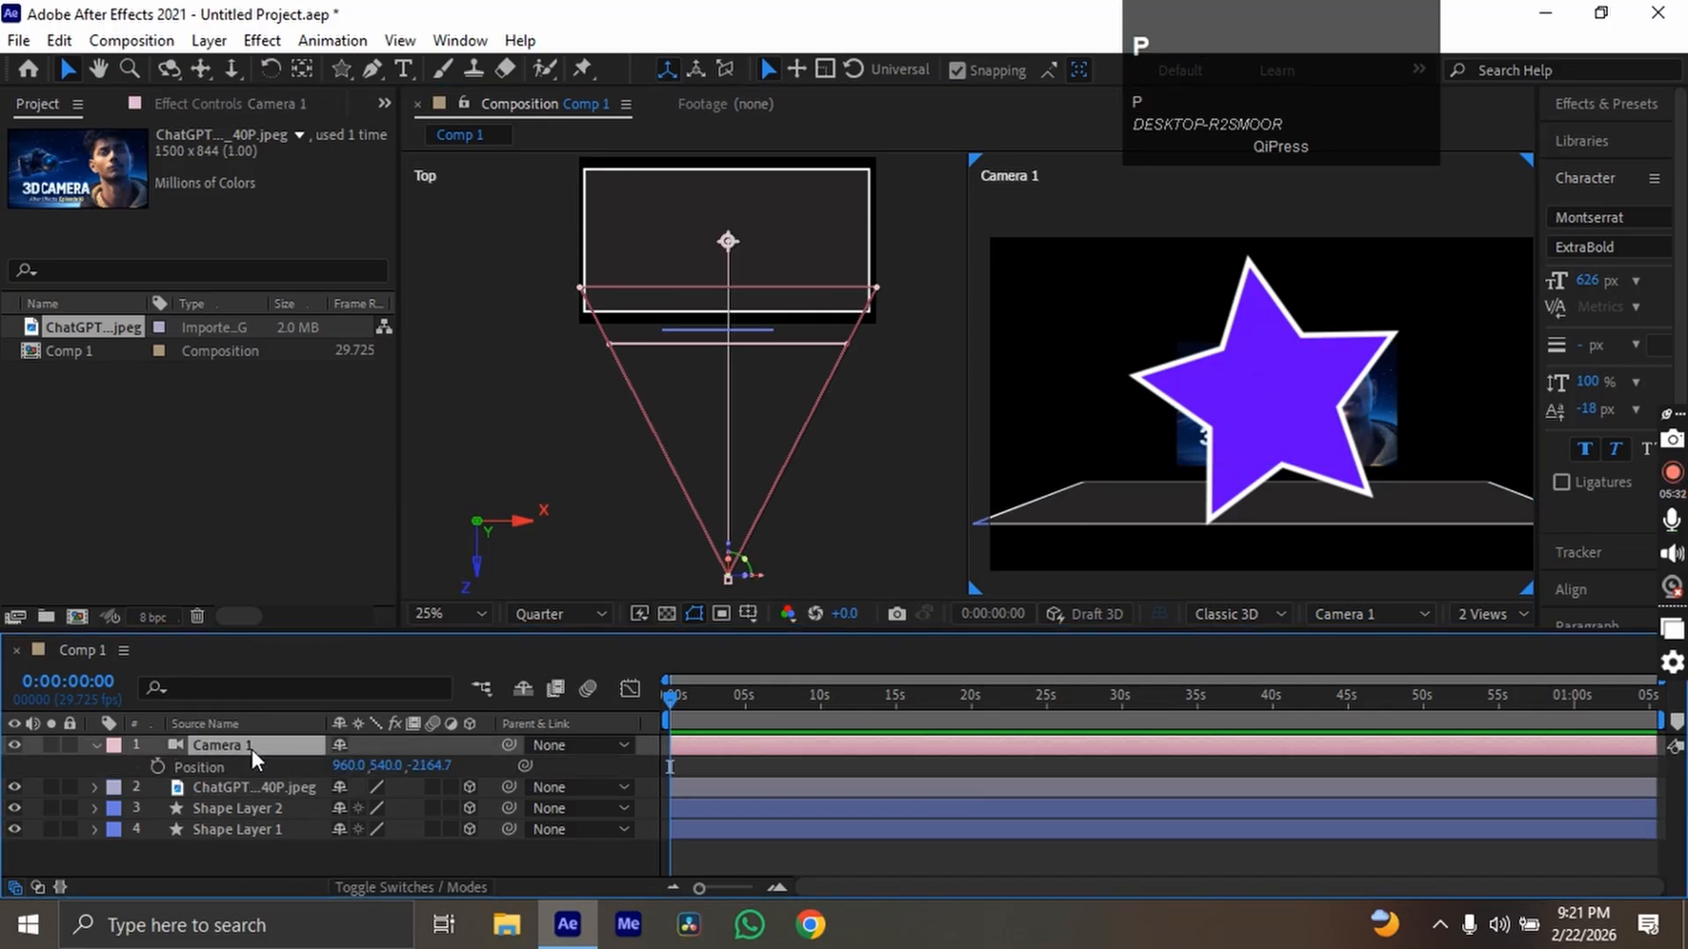
scroll(715, 470, down, 1)
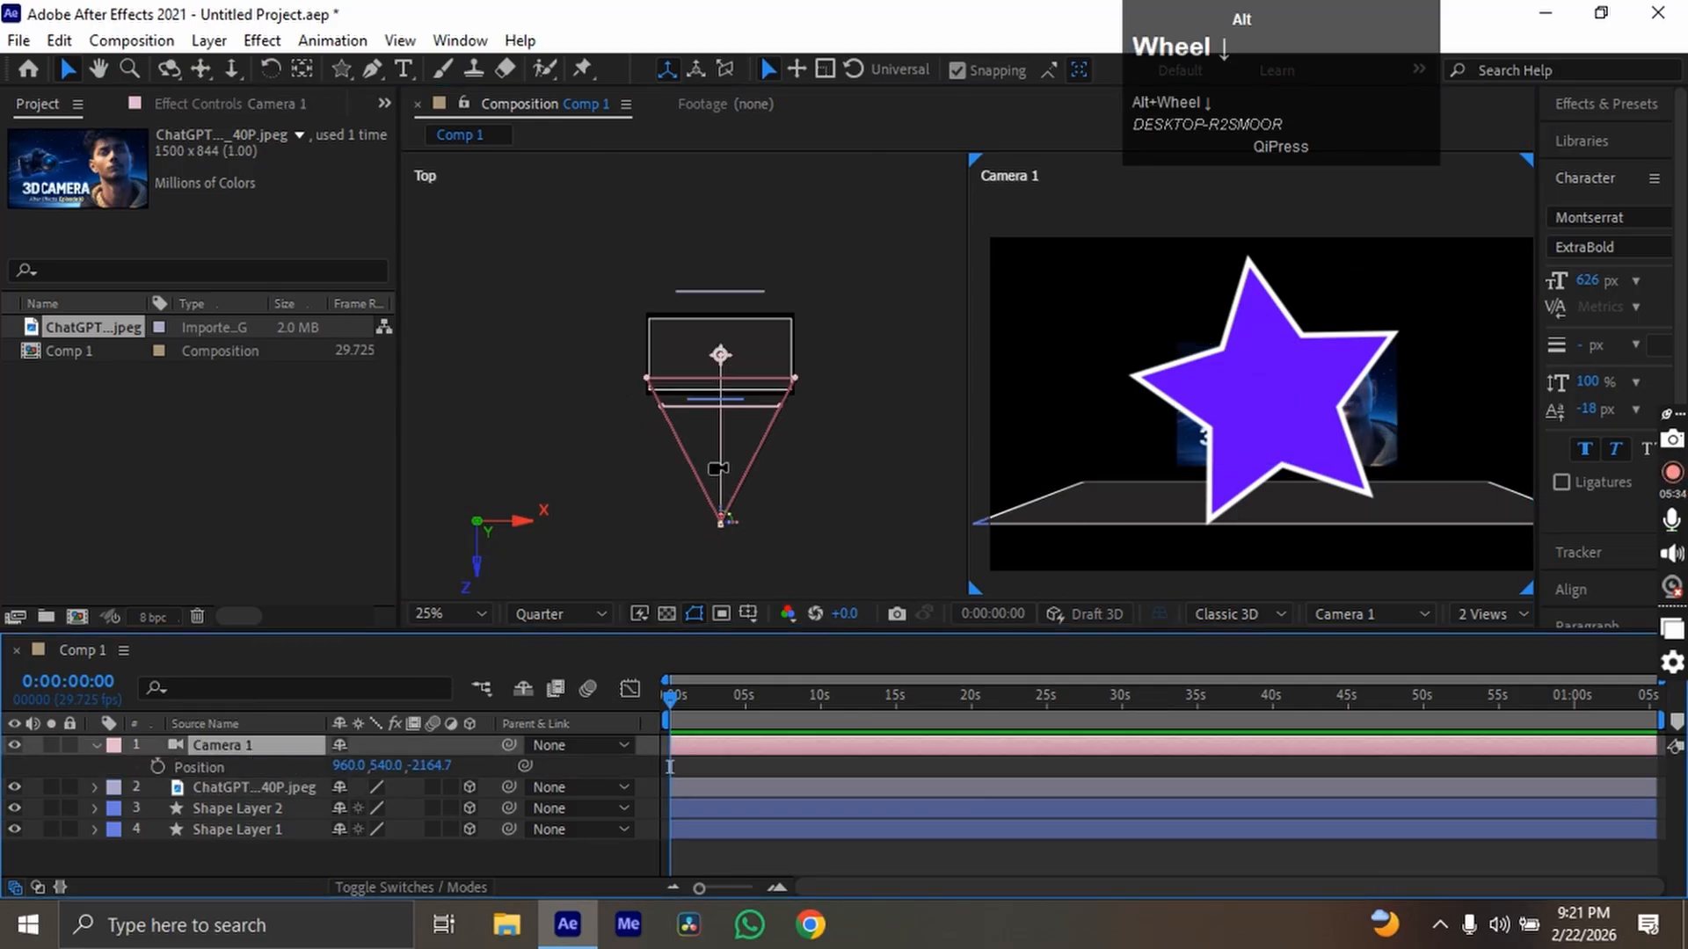
drag(752, 460, 753, 342)
scroll(746, 427, up, 2)
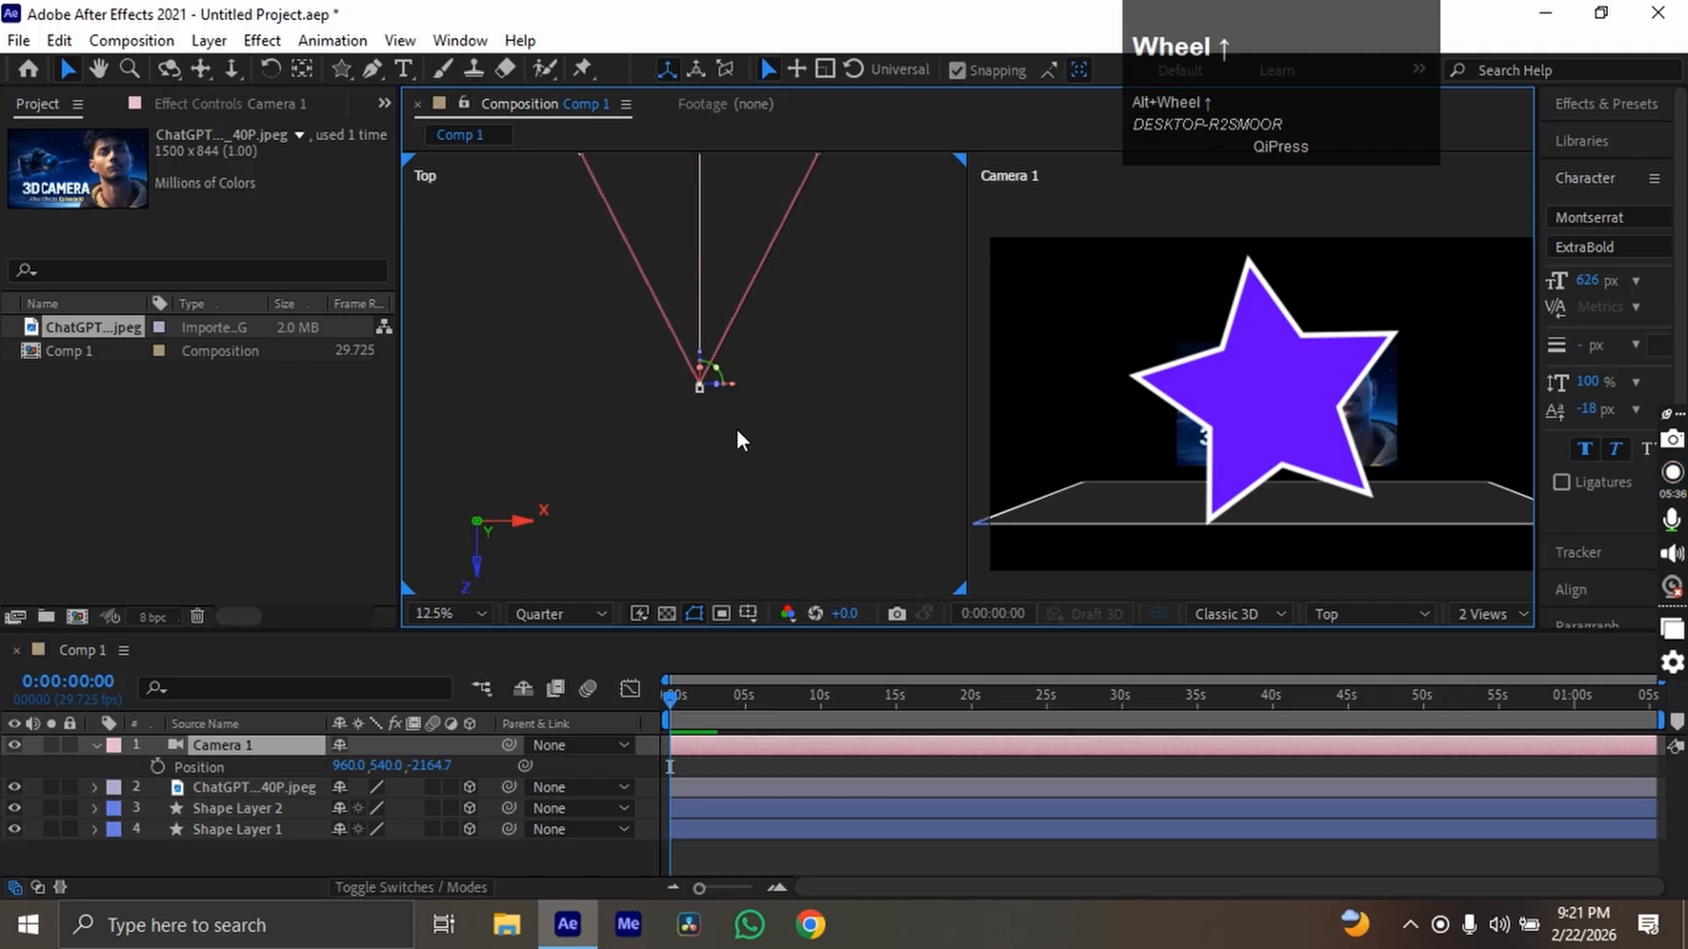
drag(735, 410, 765, 461)
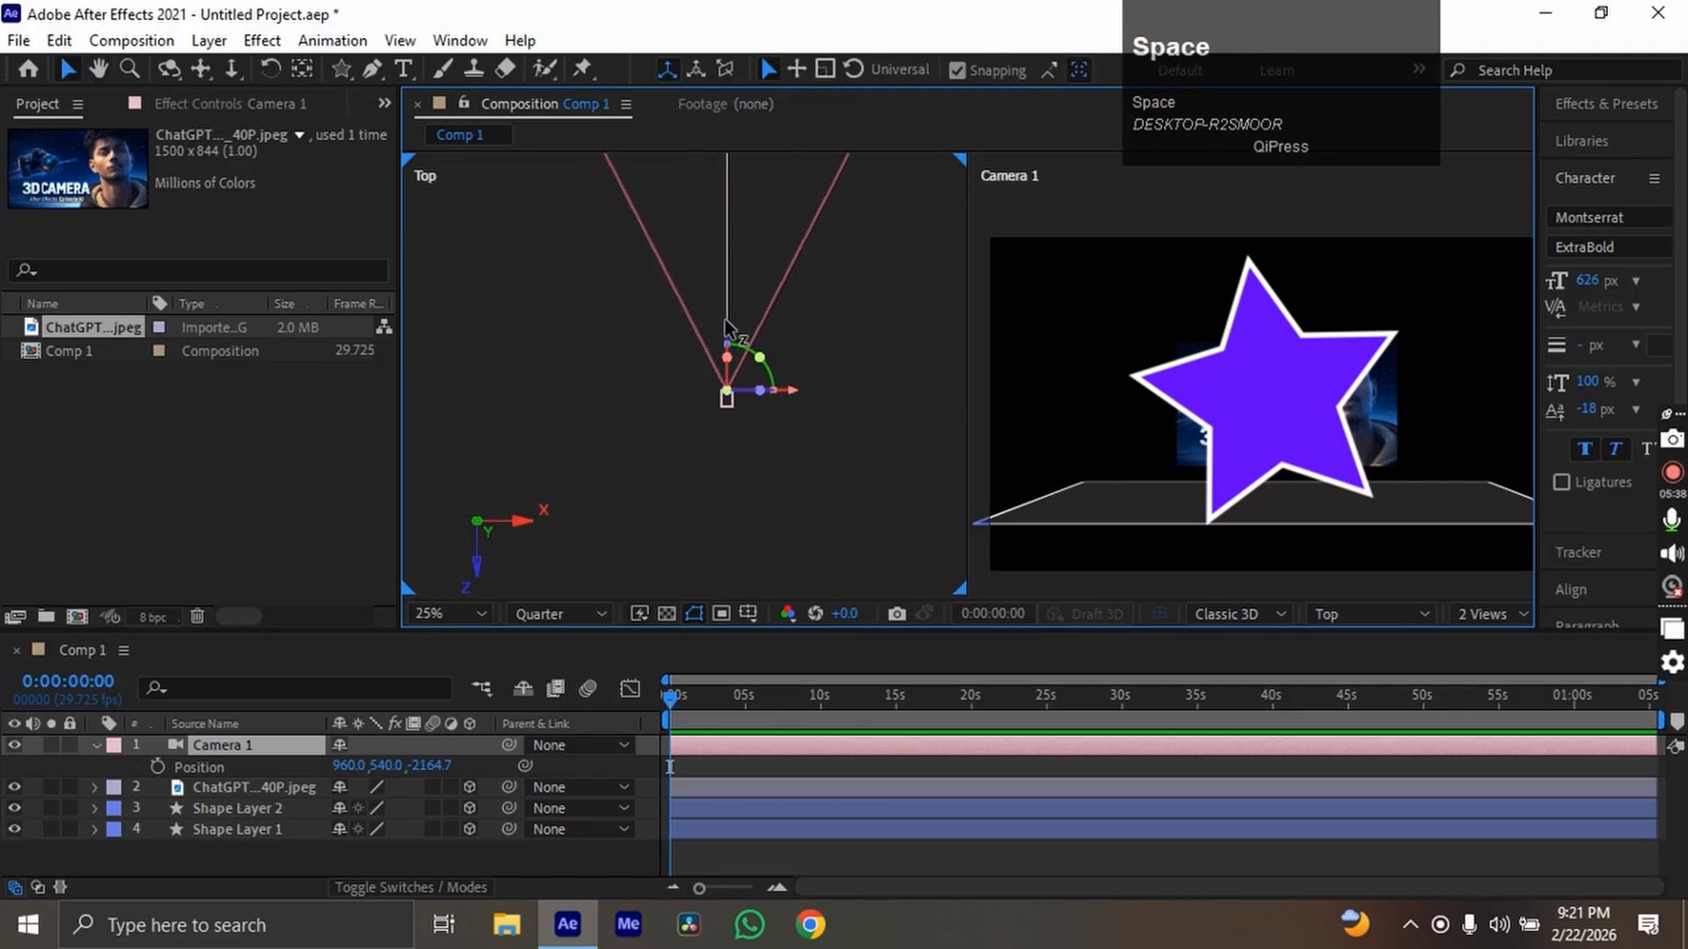
drag(724, 319, 719, 651)
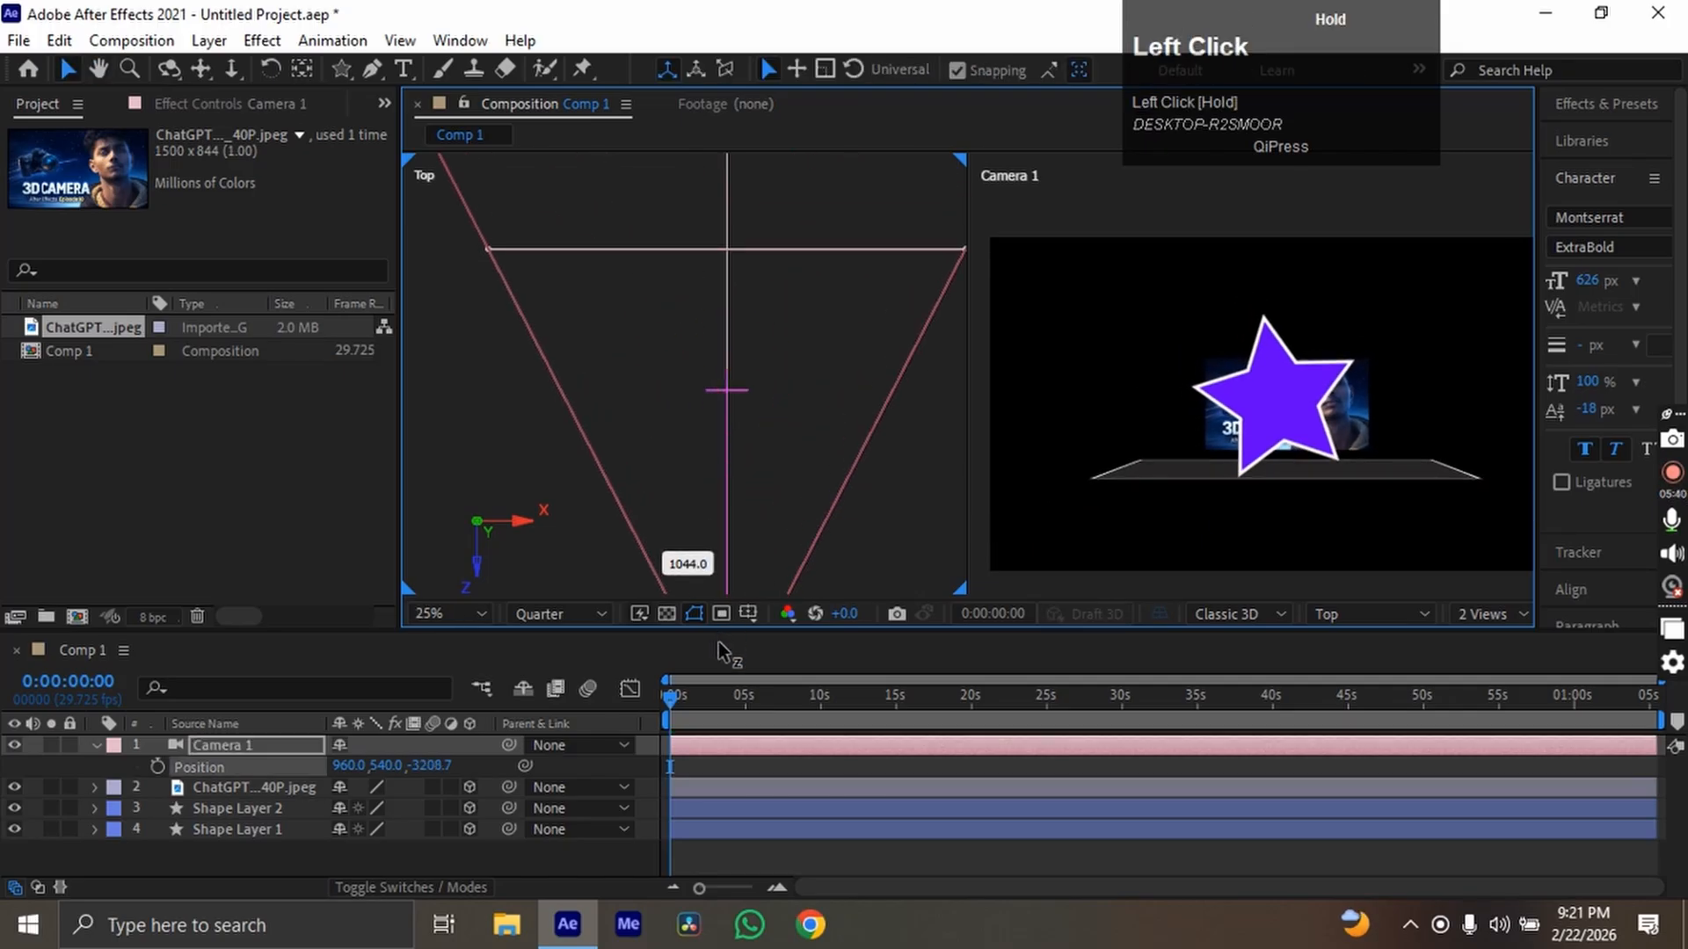
Move the camera's point of interest onto the star's centre in the Top view and deselect the camera.
scroll(727, 369, down, 1)
drag(747, 290, 737, 619)
scroll(722, 547, up, 1)
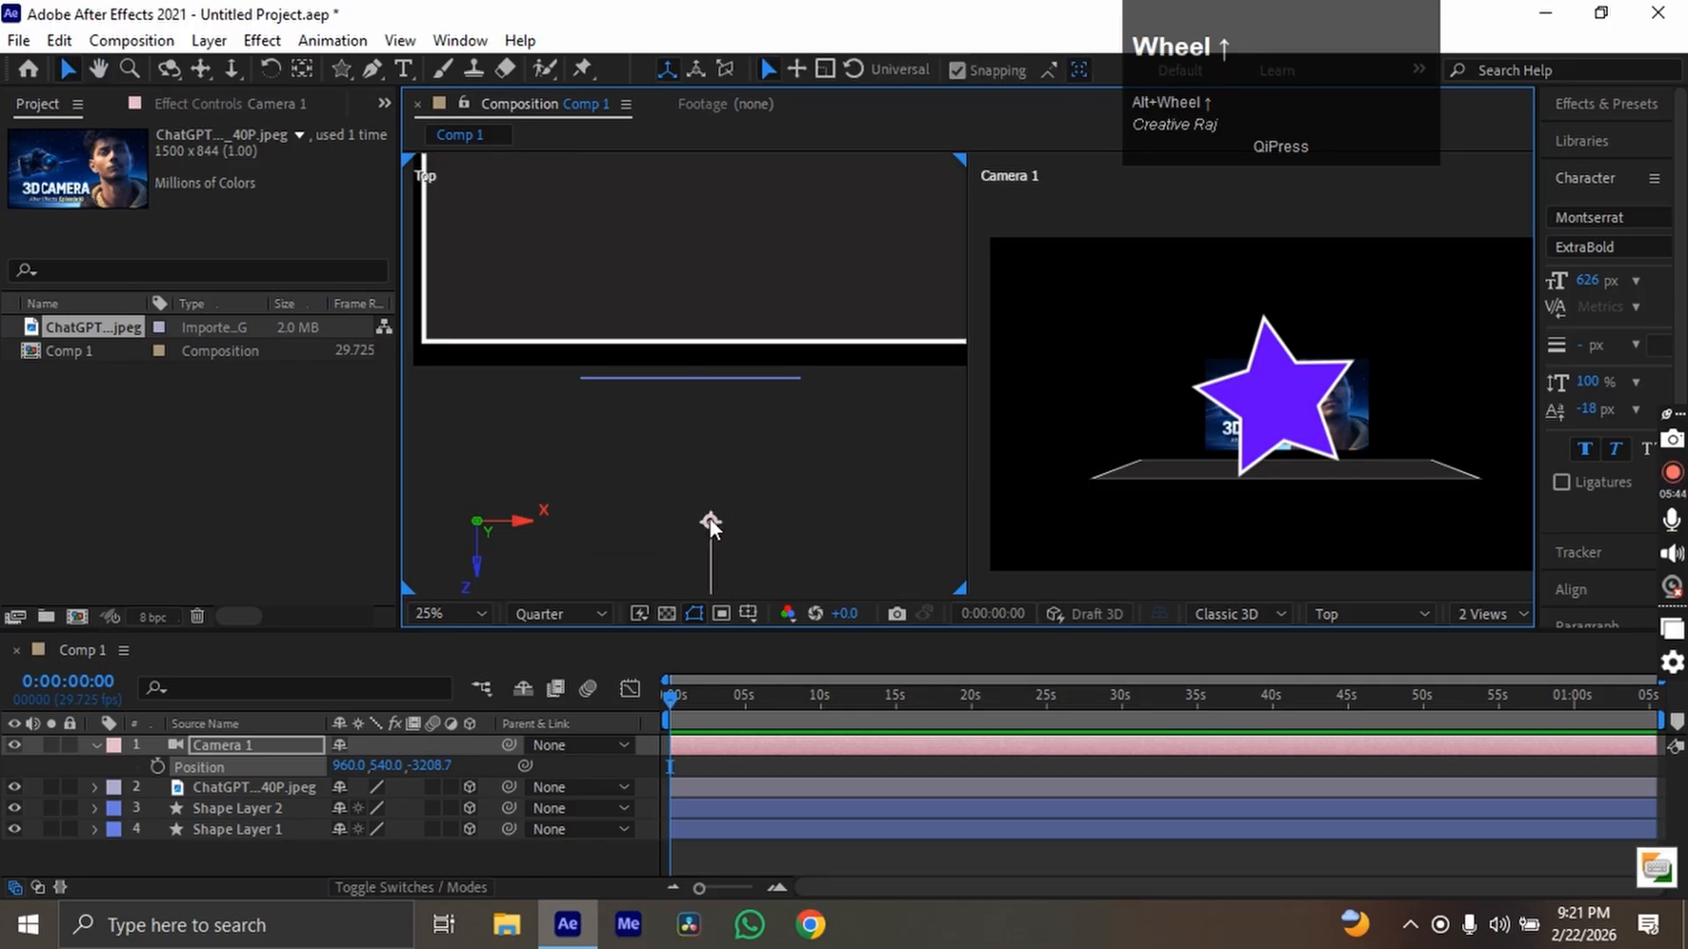
drag(709, 522, 711, 387)
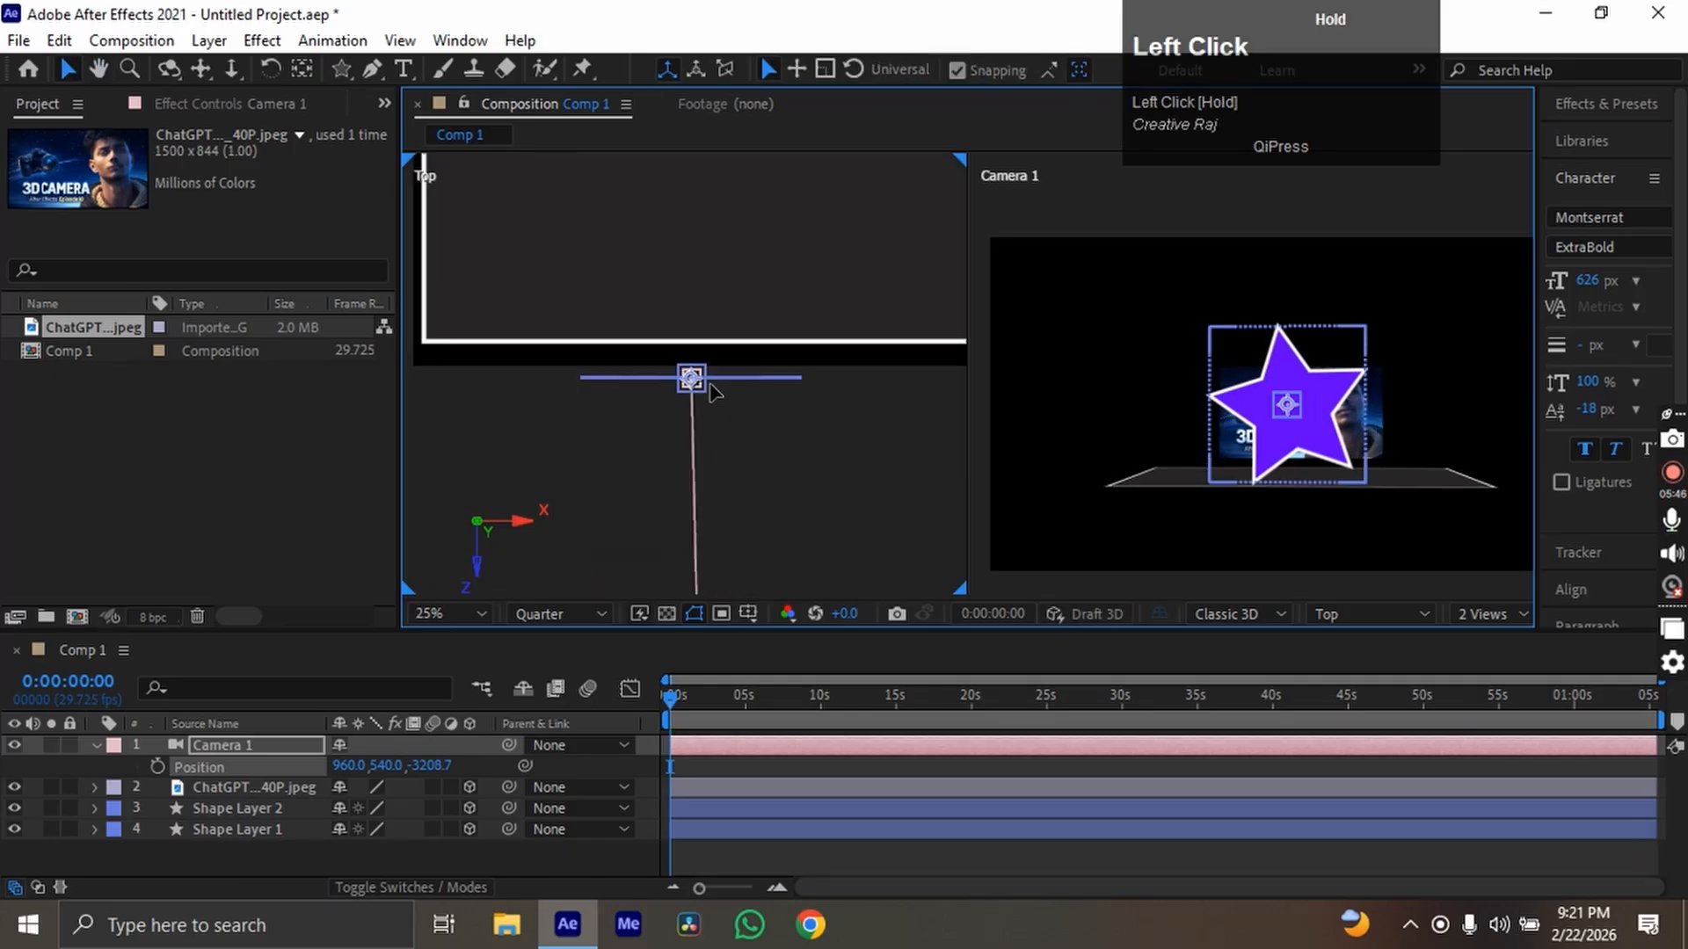
scroll(711, 388, down, 1)
drag(753, 471, 746, 387)
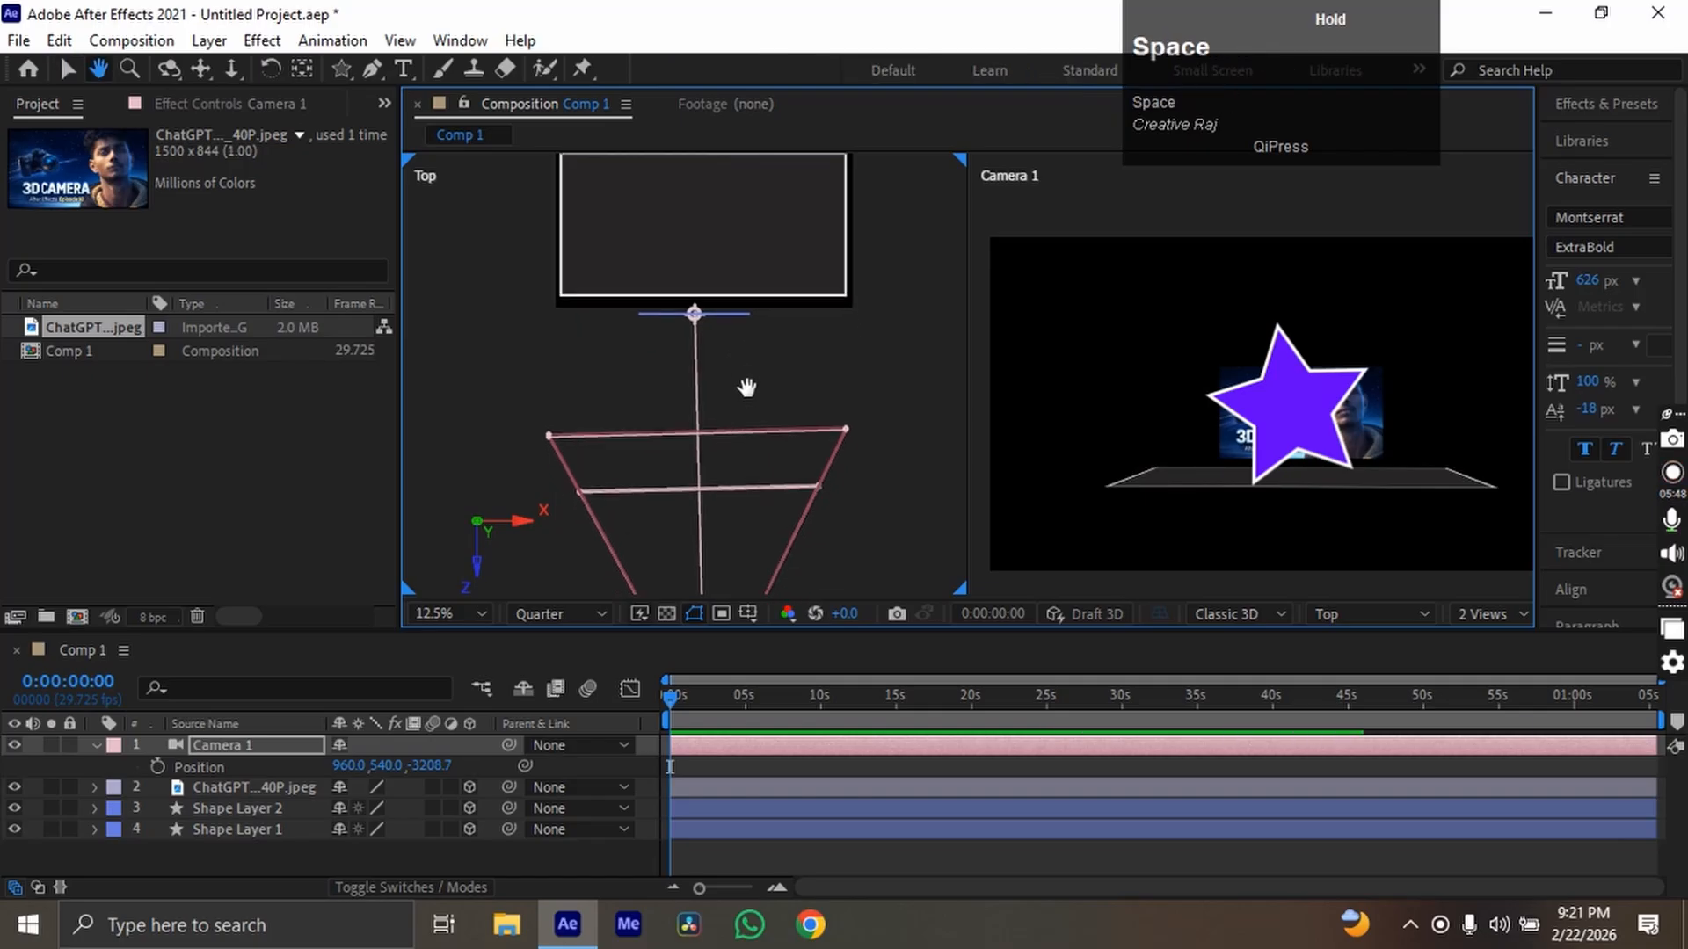
click(402, 863)
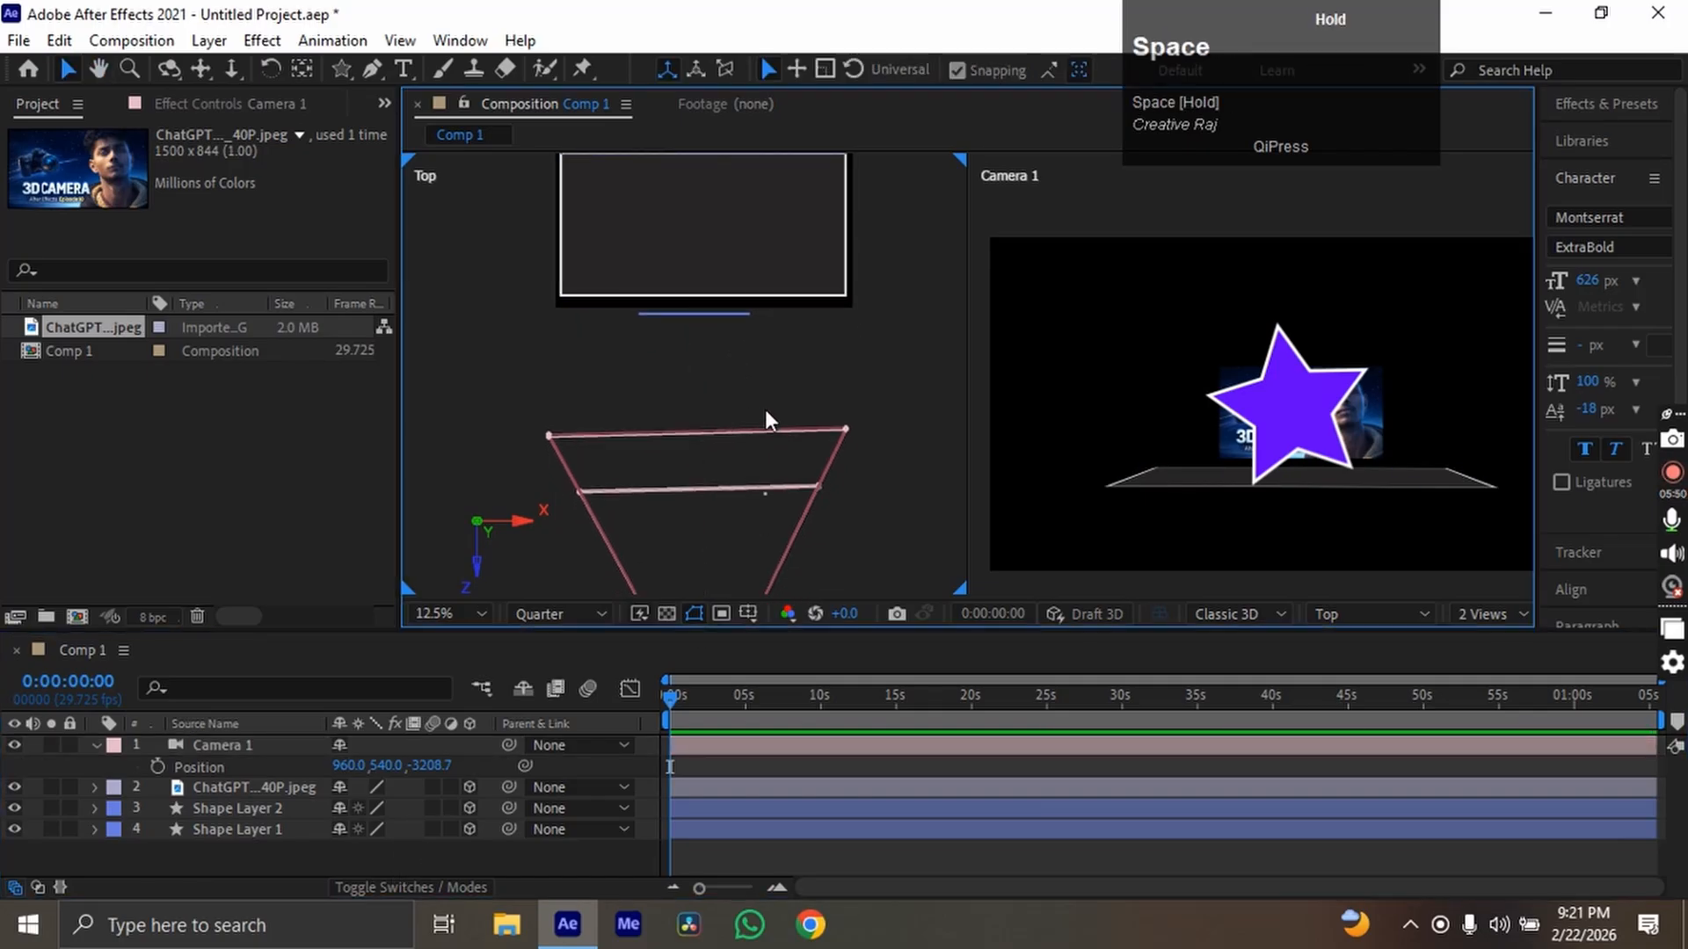
drag(761, 482, 757, 381)
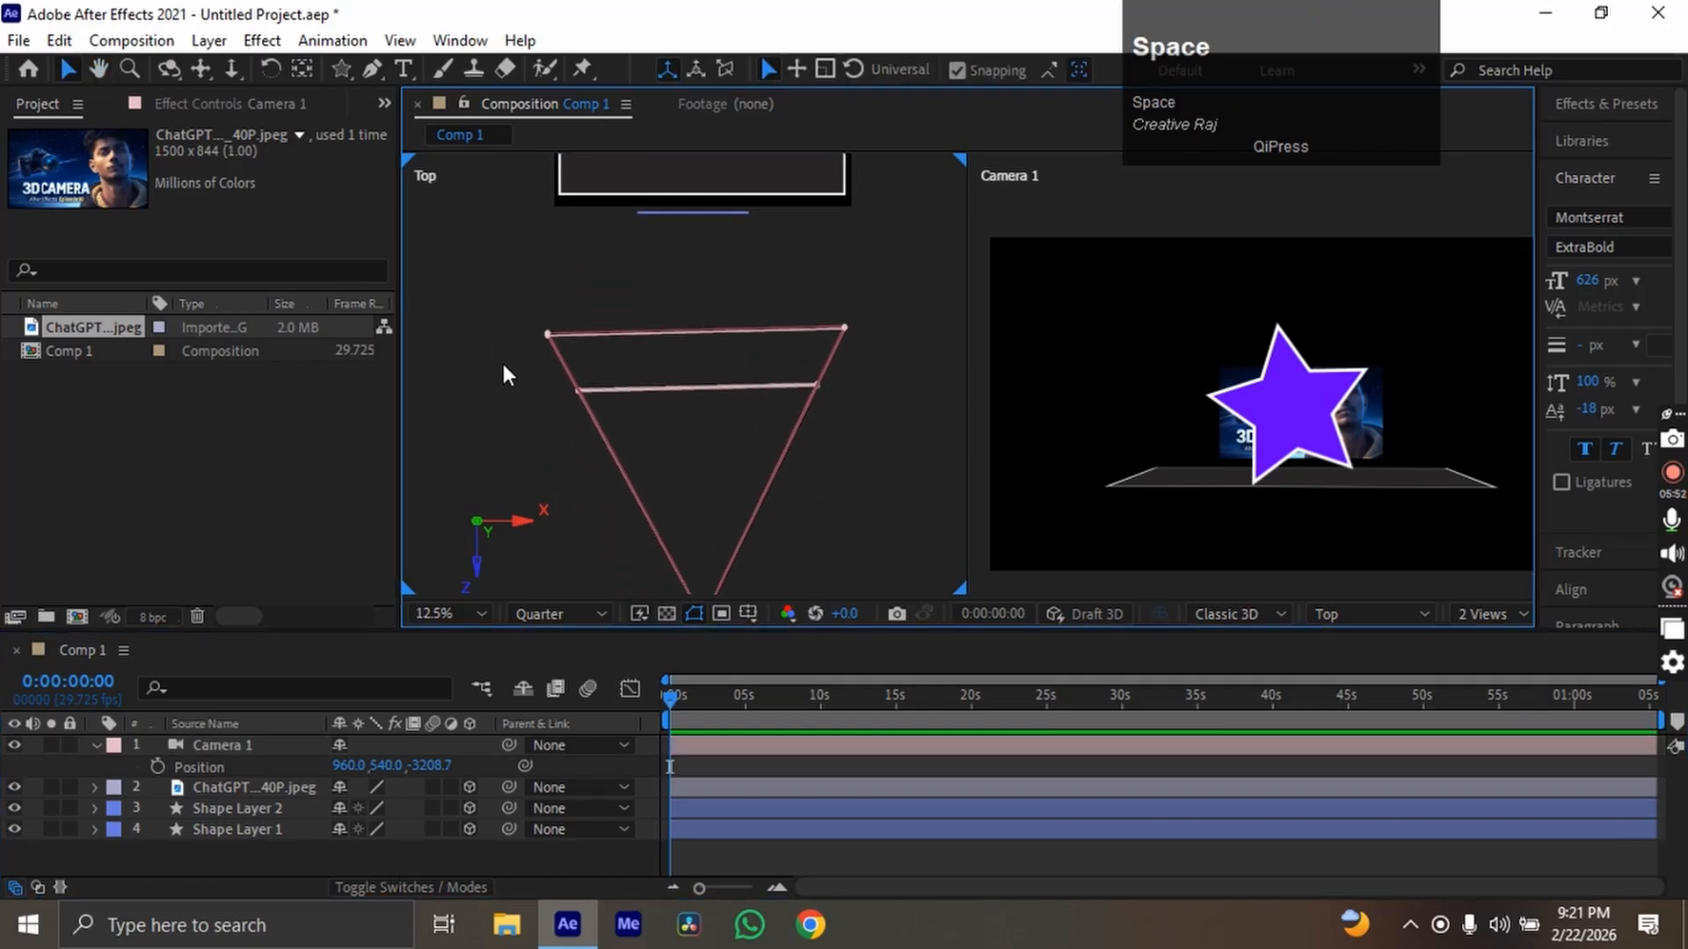
drag(901, 309, 519, 393)
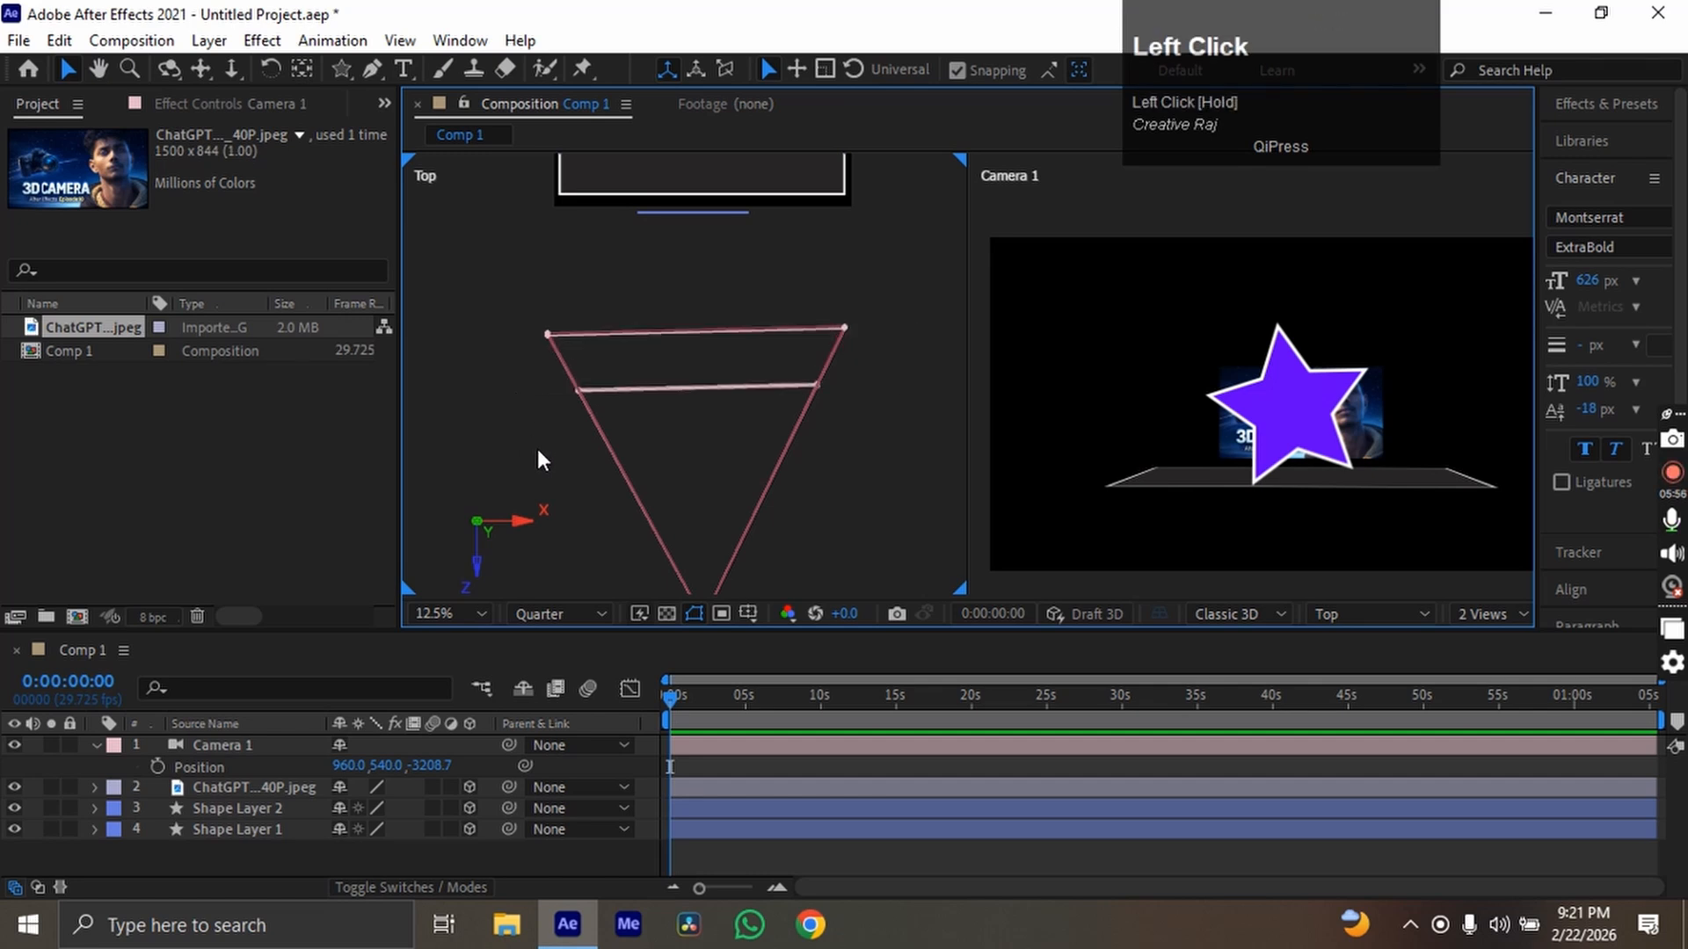
click(413, 854)
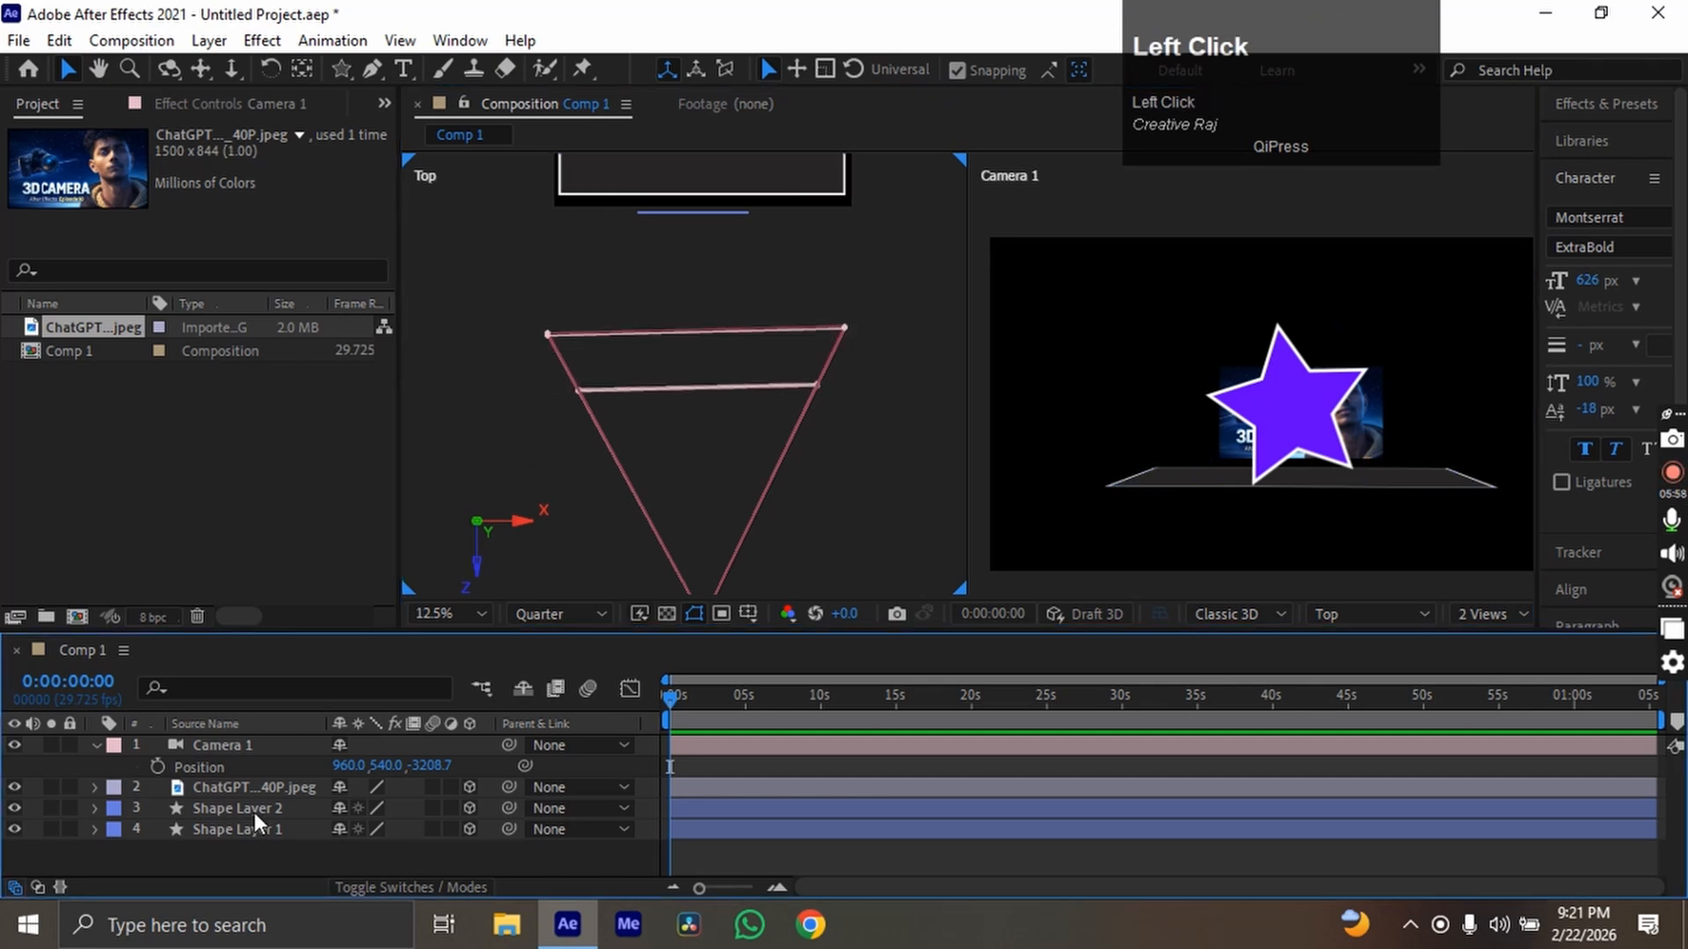
Expand the camera's Camera Options and set the Focus Distance to 2580.0 pixels.
click(98, 746)
click(97, 746)
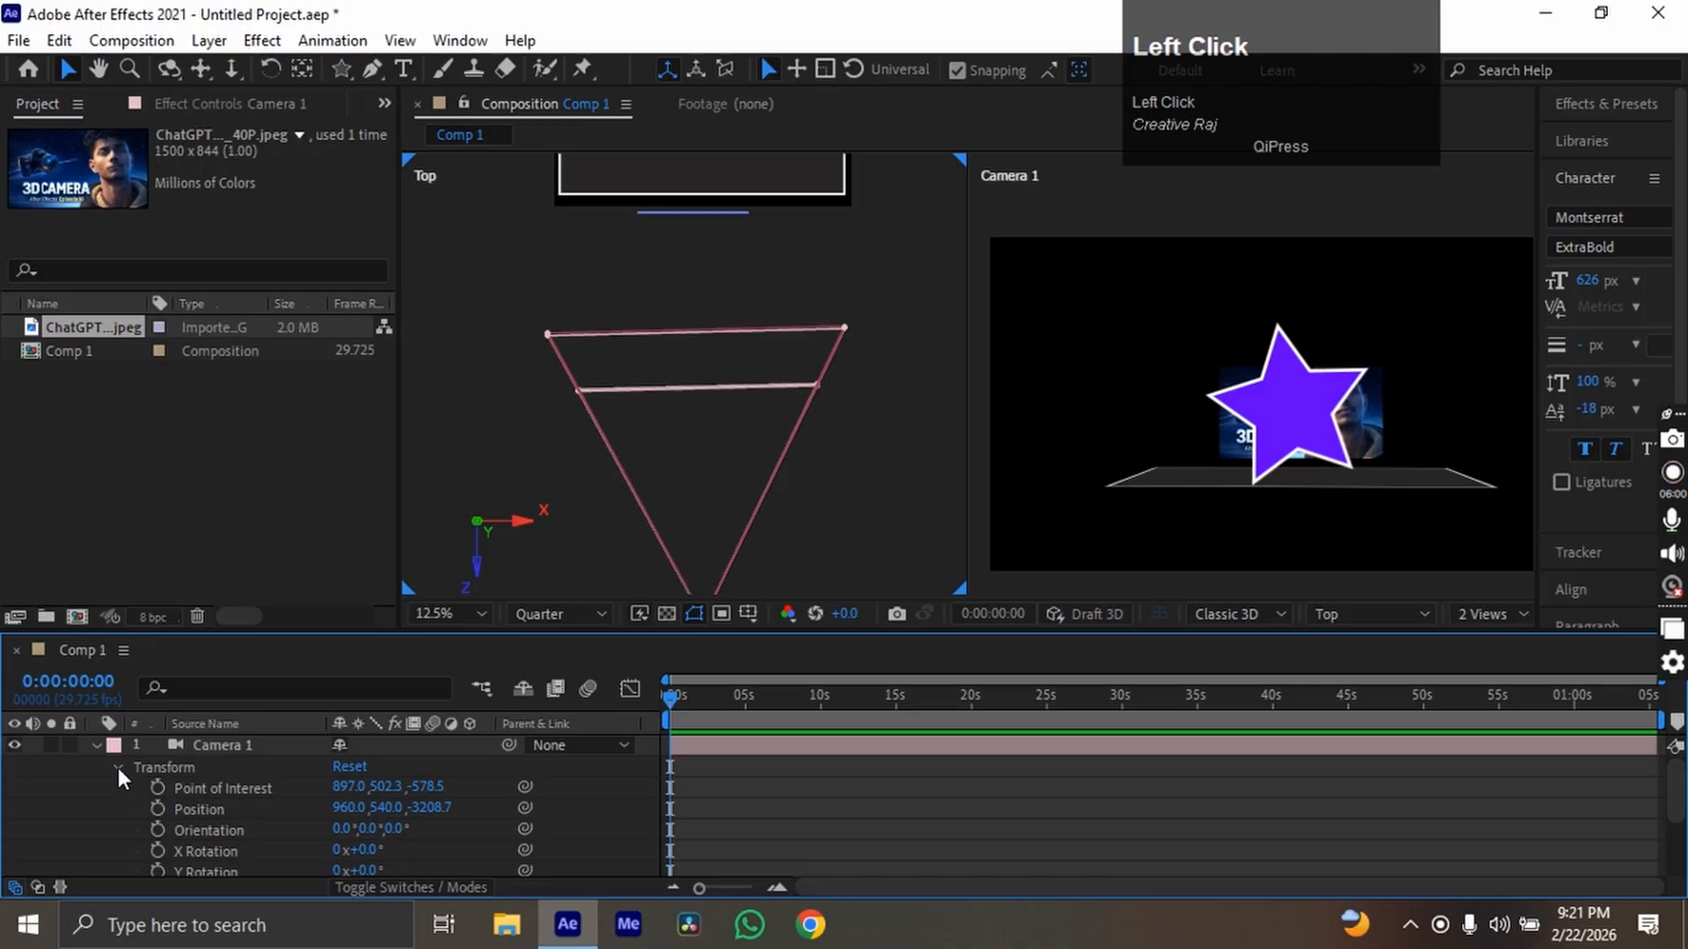
click(118, 767)
click(116, 789)
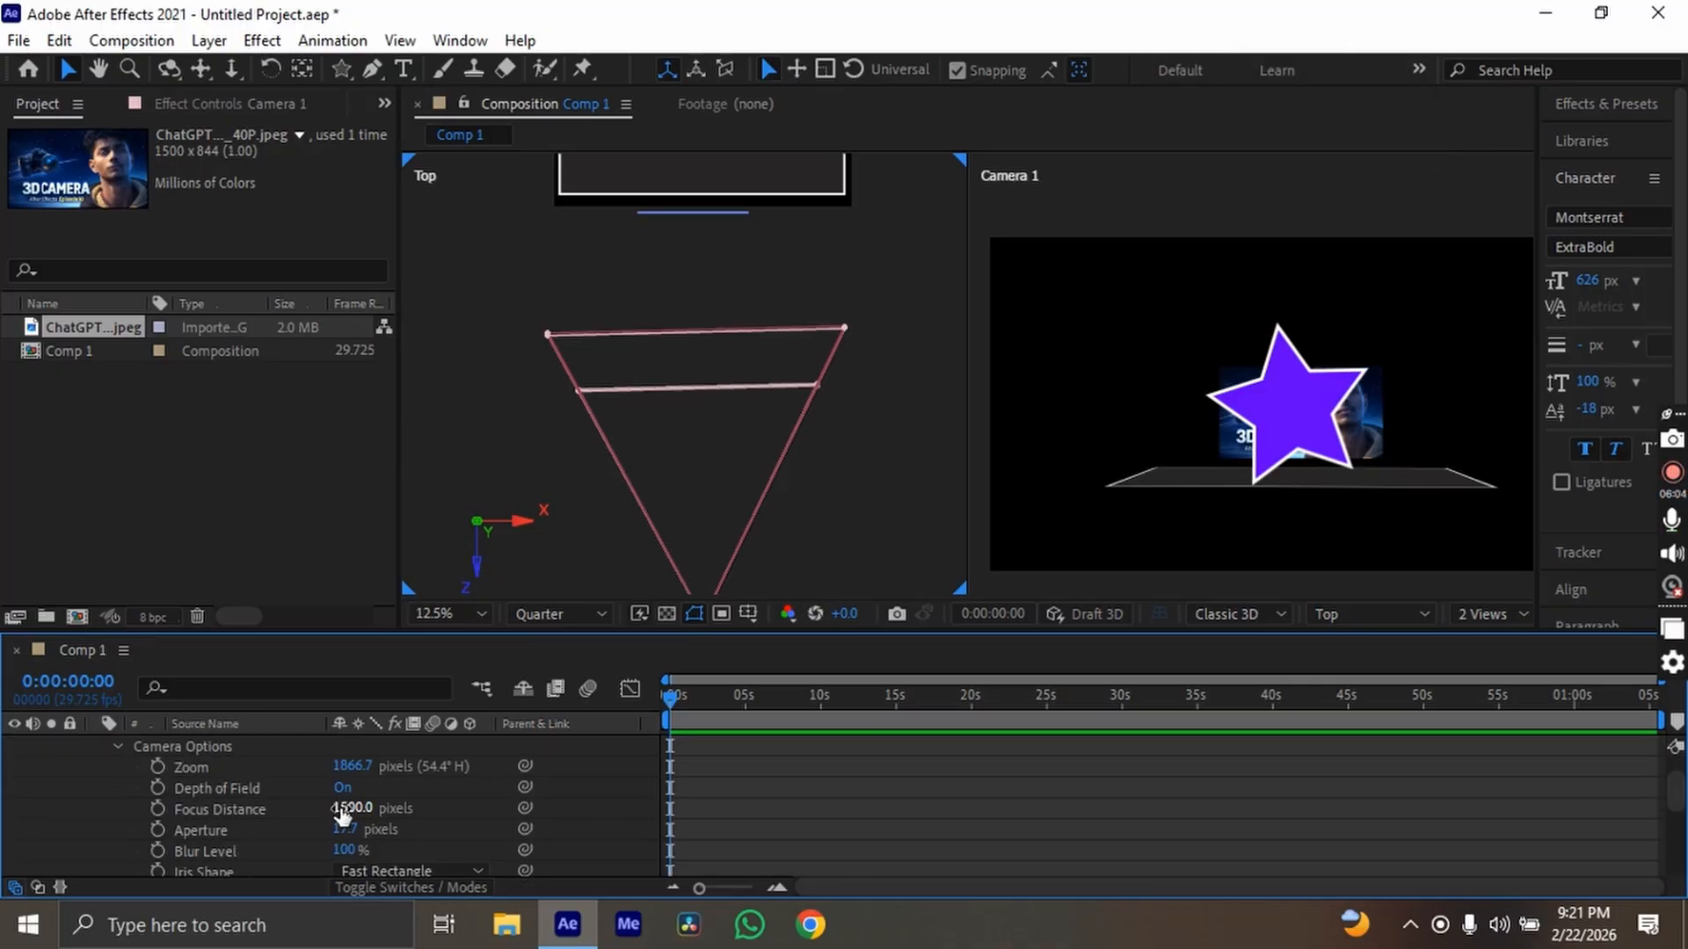
drag(337, 806, 1640, 764)
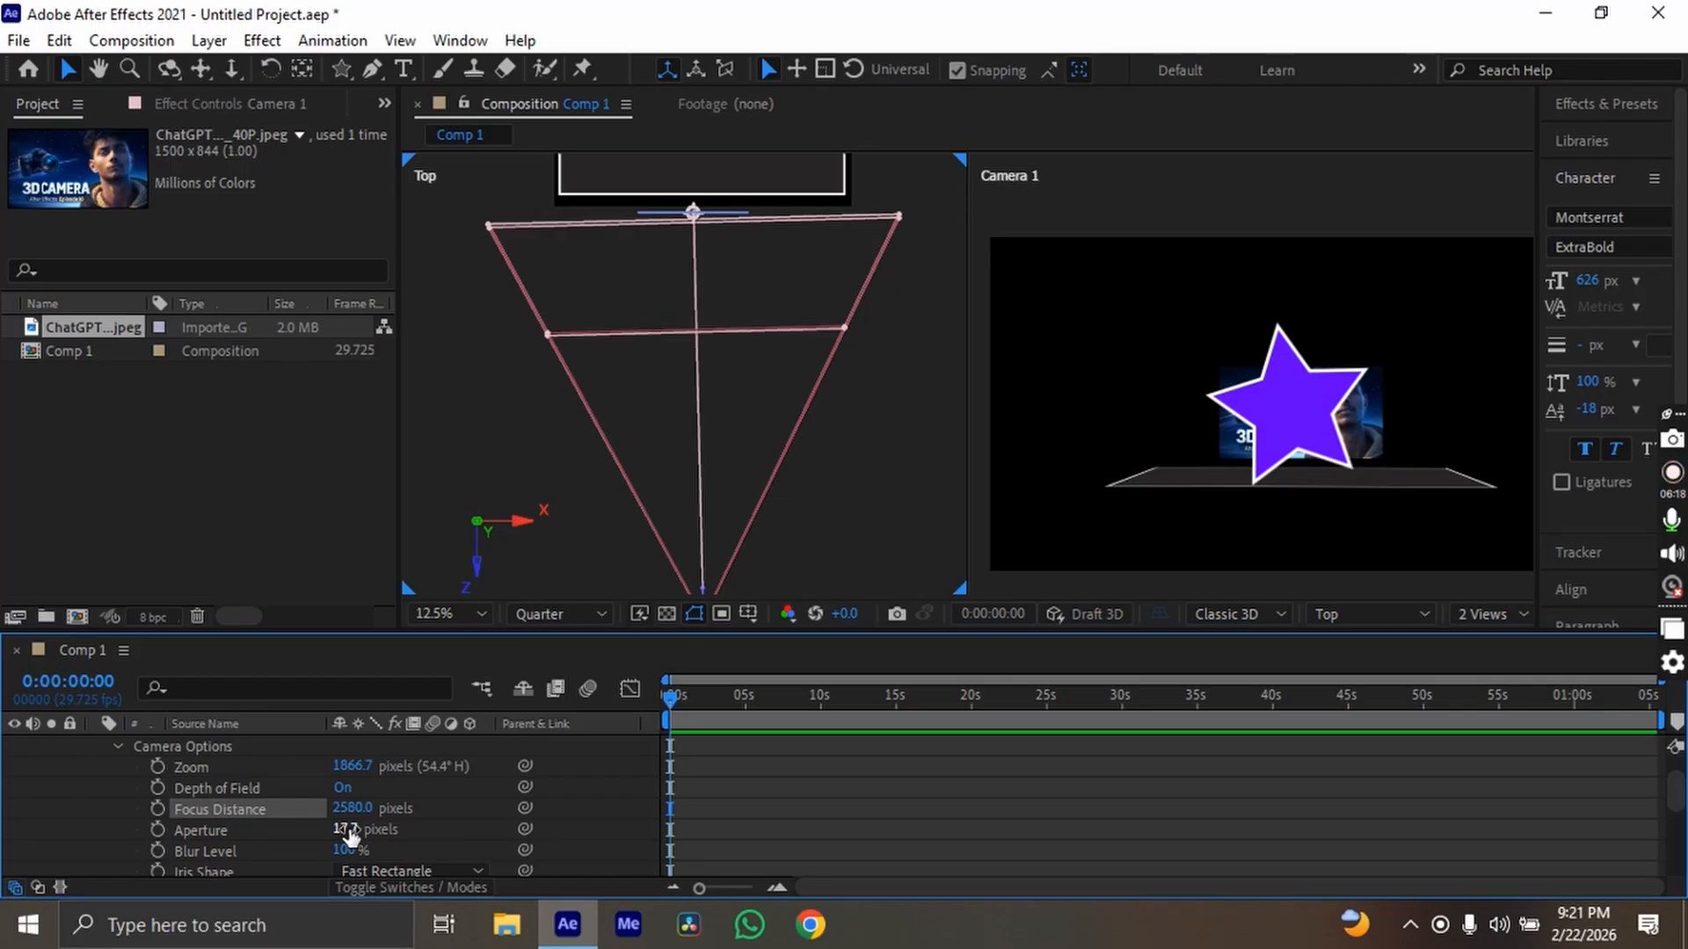
Raise the camera's Aperture to 1354.7 pixels and collapse the layer's properties.
drag(349, 833, 1336, 779)
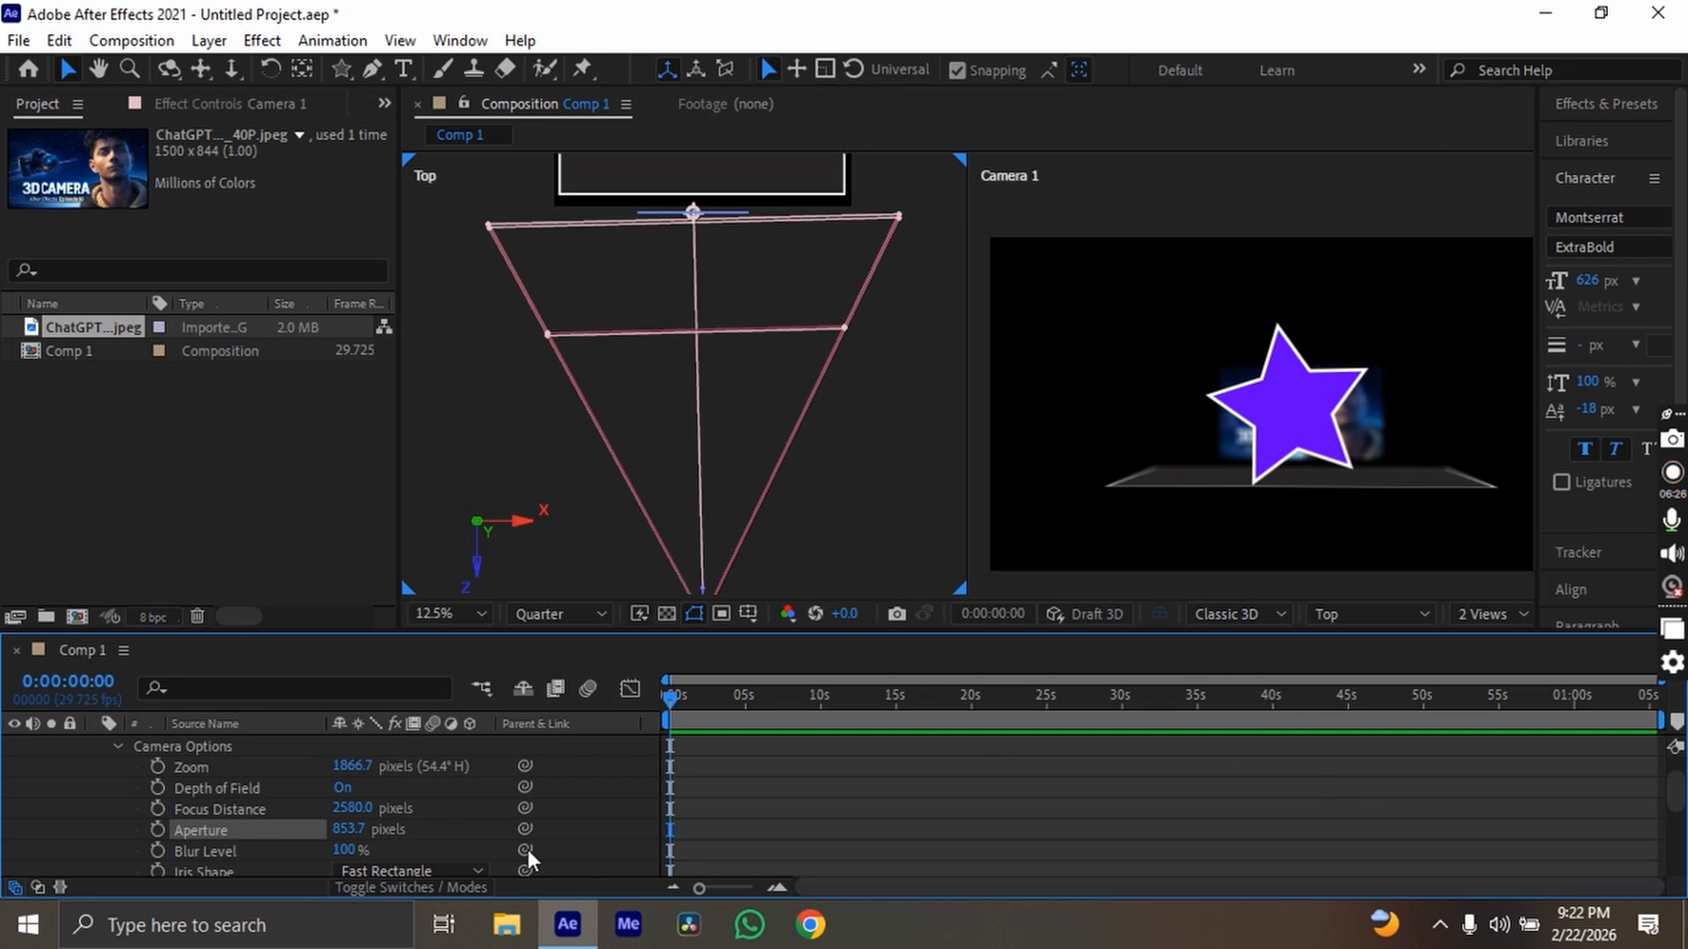
drag(347, 829, 846, 813)
drag(352, 832, 479, 831)
scroll(264, 836, up, 2)
click(135, 754)
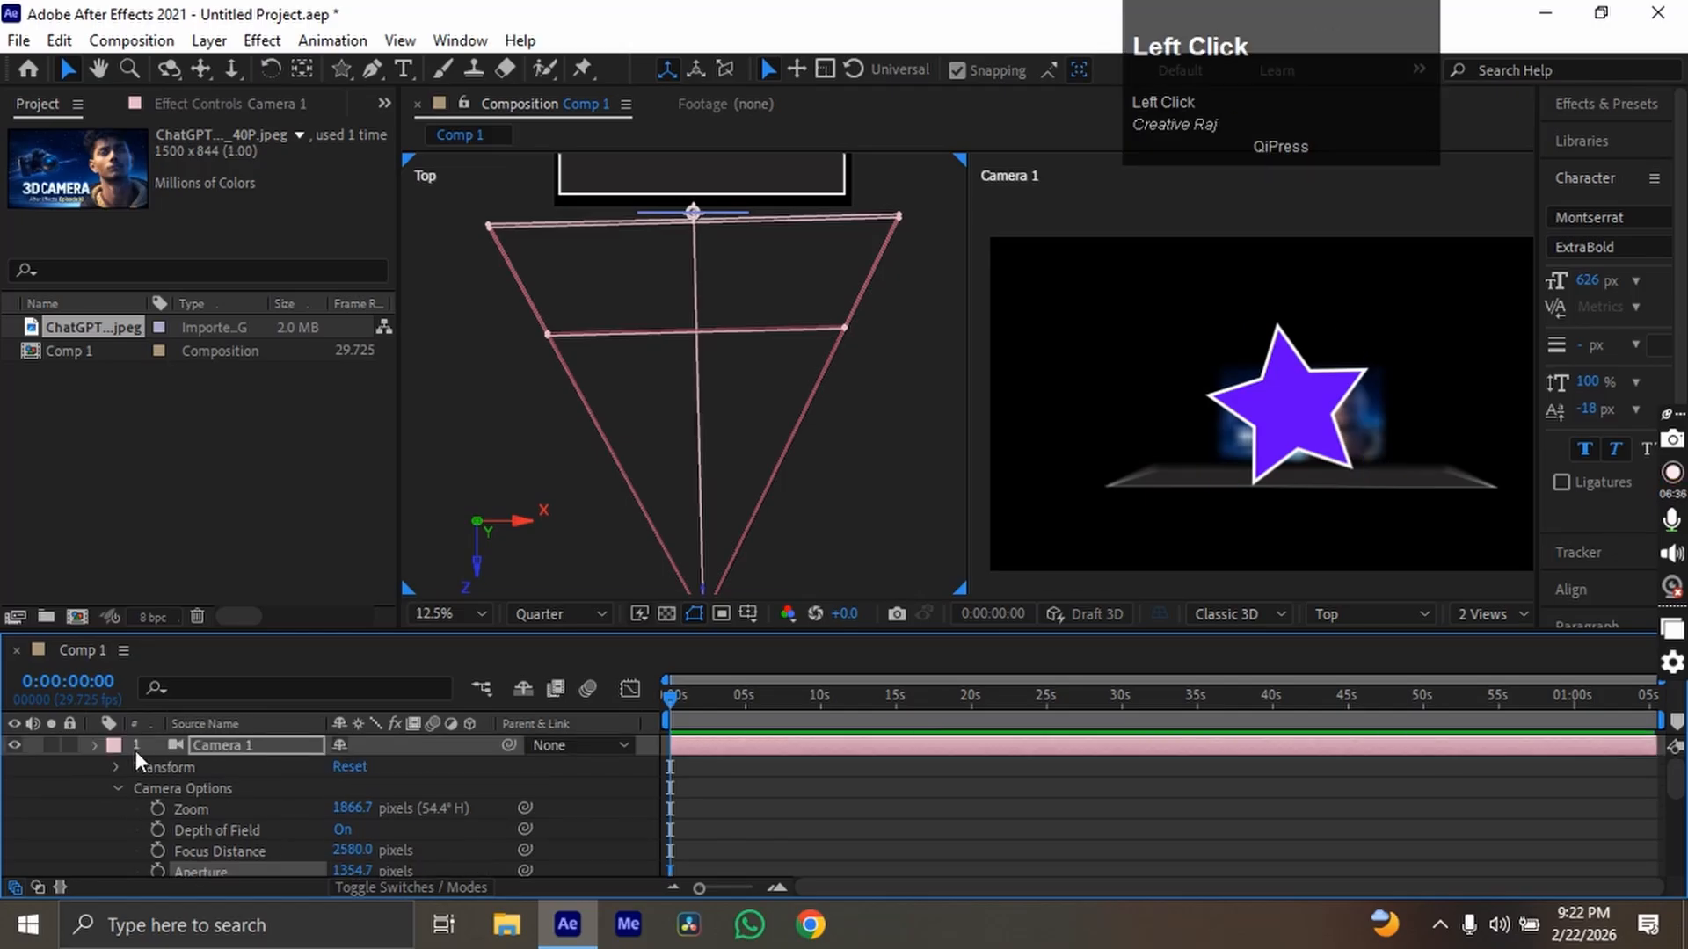
Open the camera layer's settings and change its name to "p".
double_click(313, 747)
text(p)
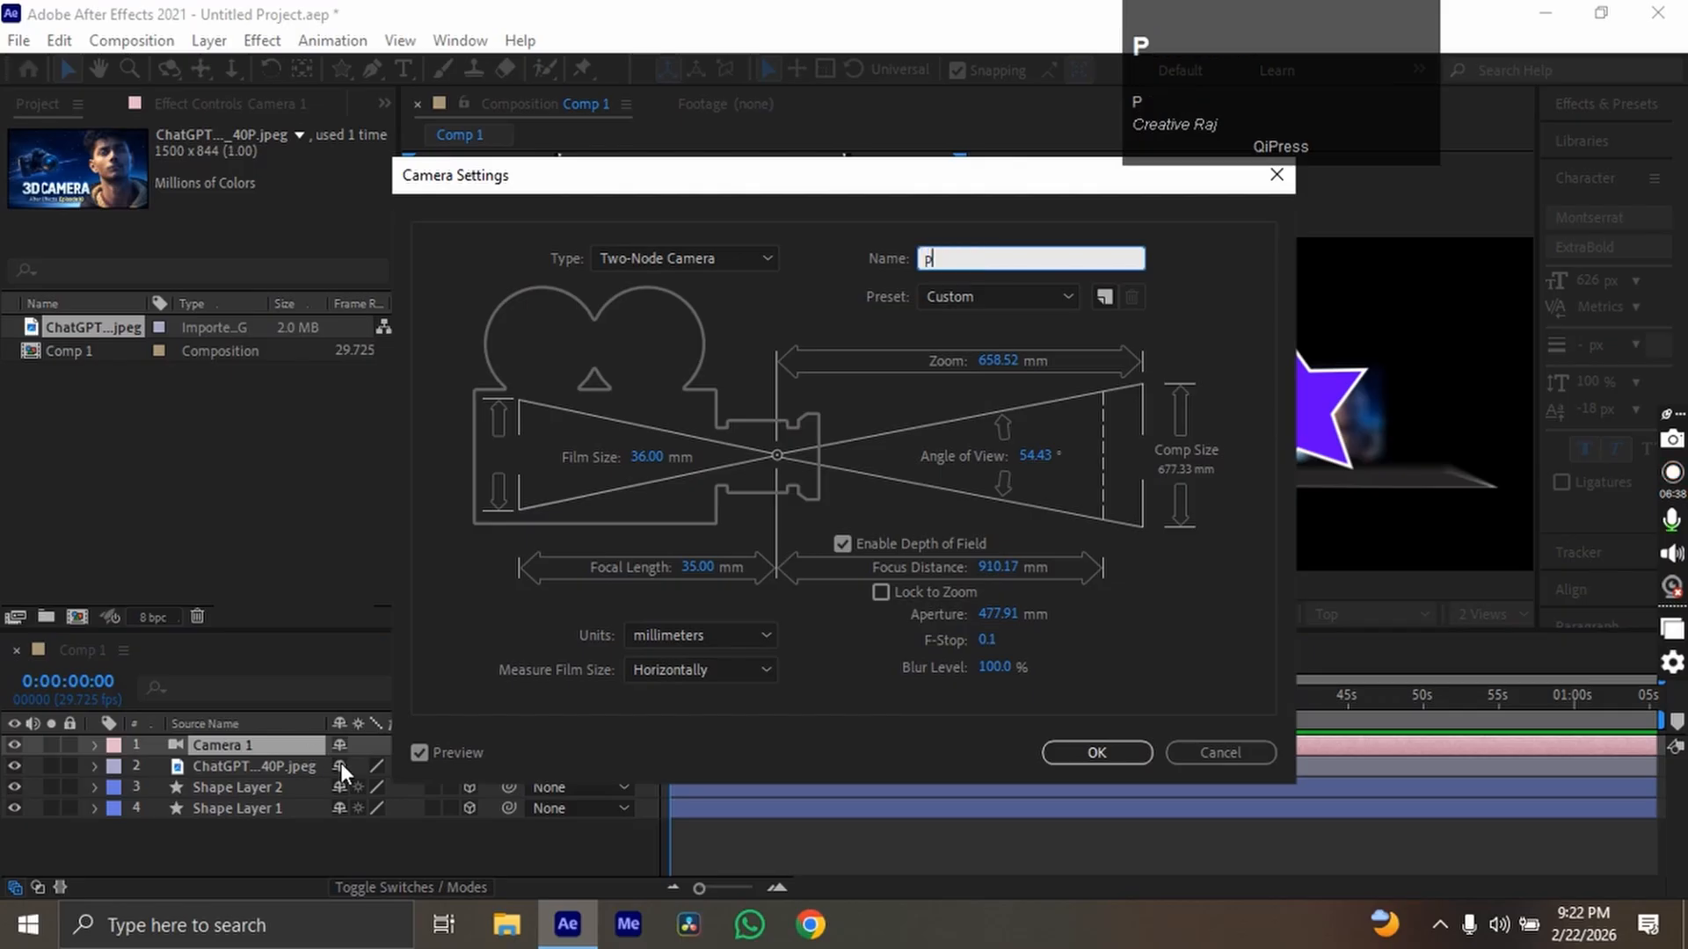
click(1096, 752)
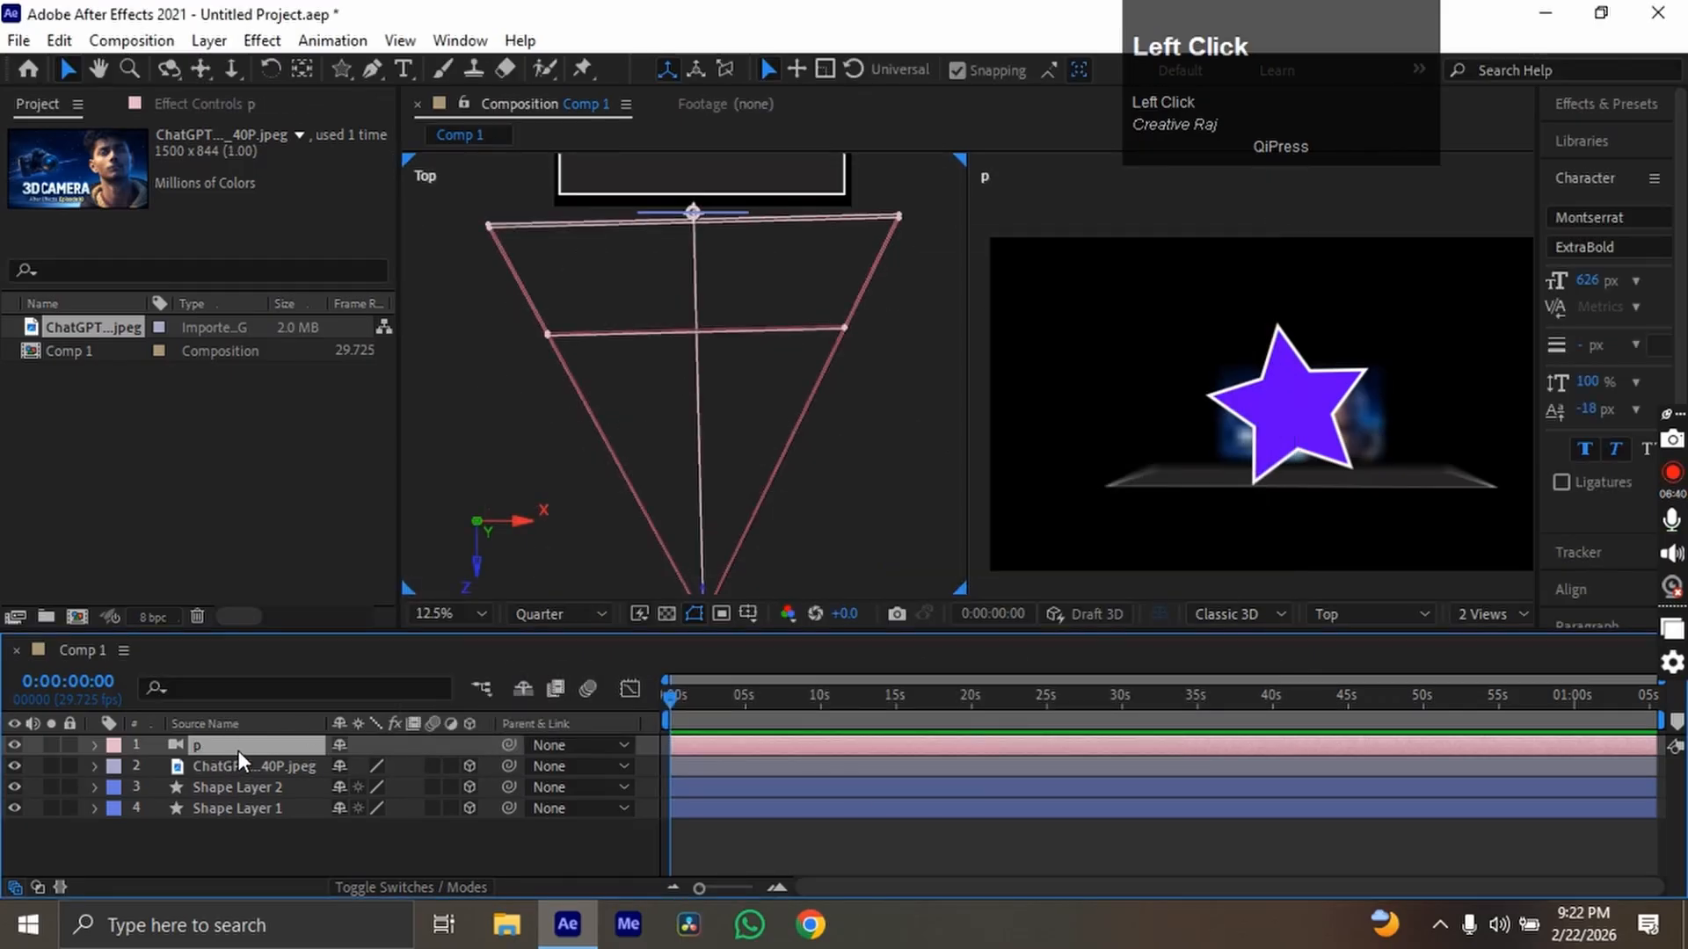
Rename the camera layer to "camera 1".
key(Return)
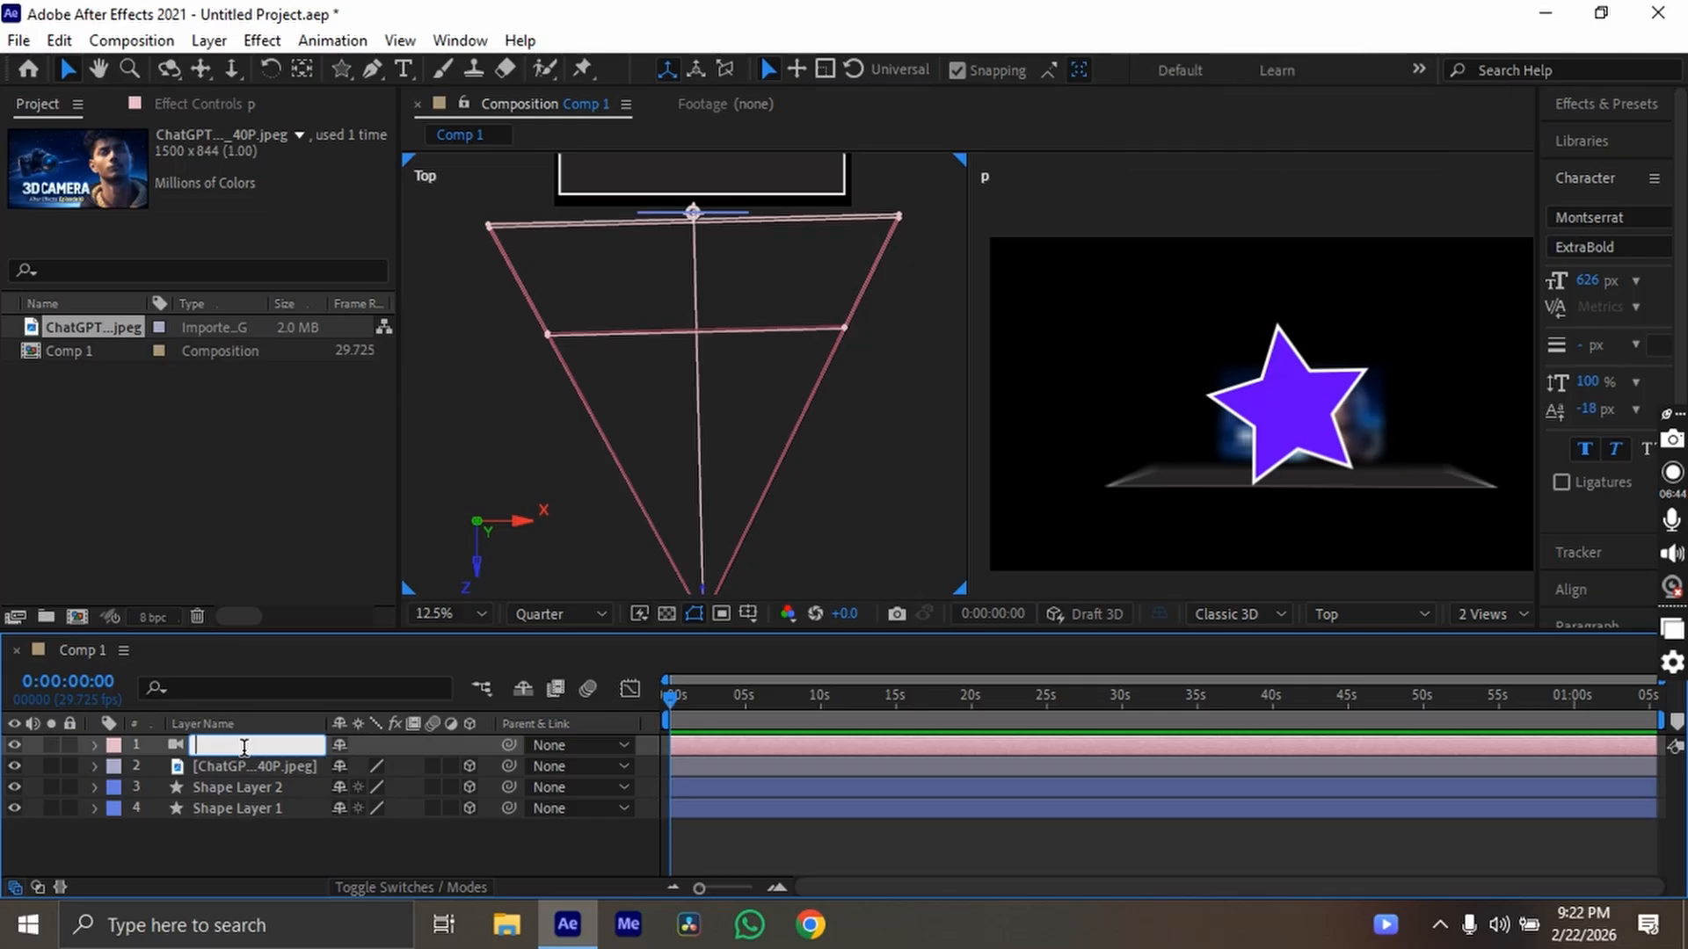
text(camera )
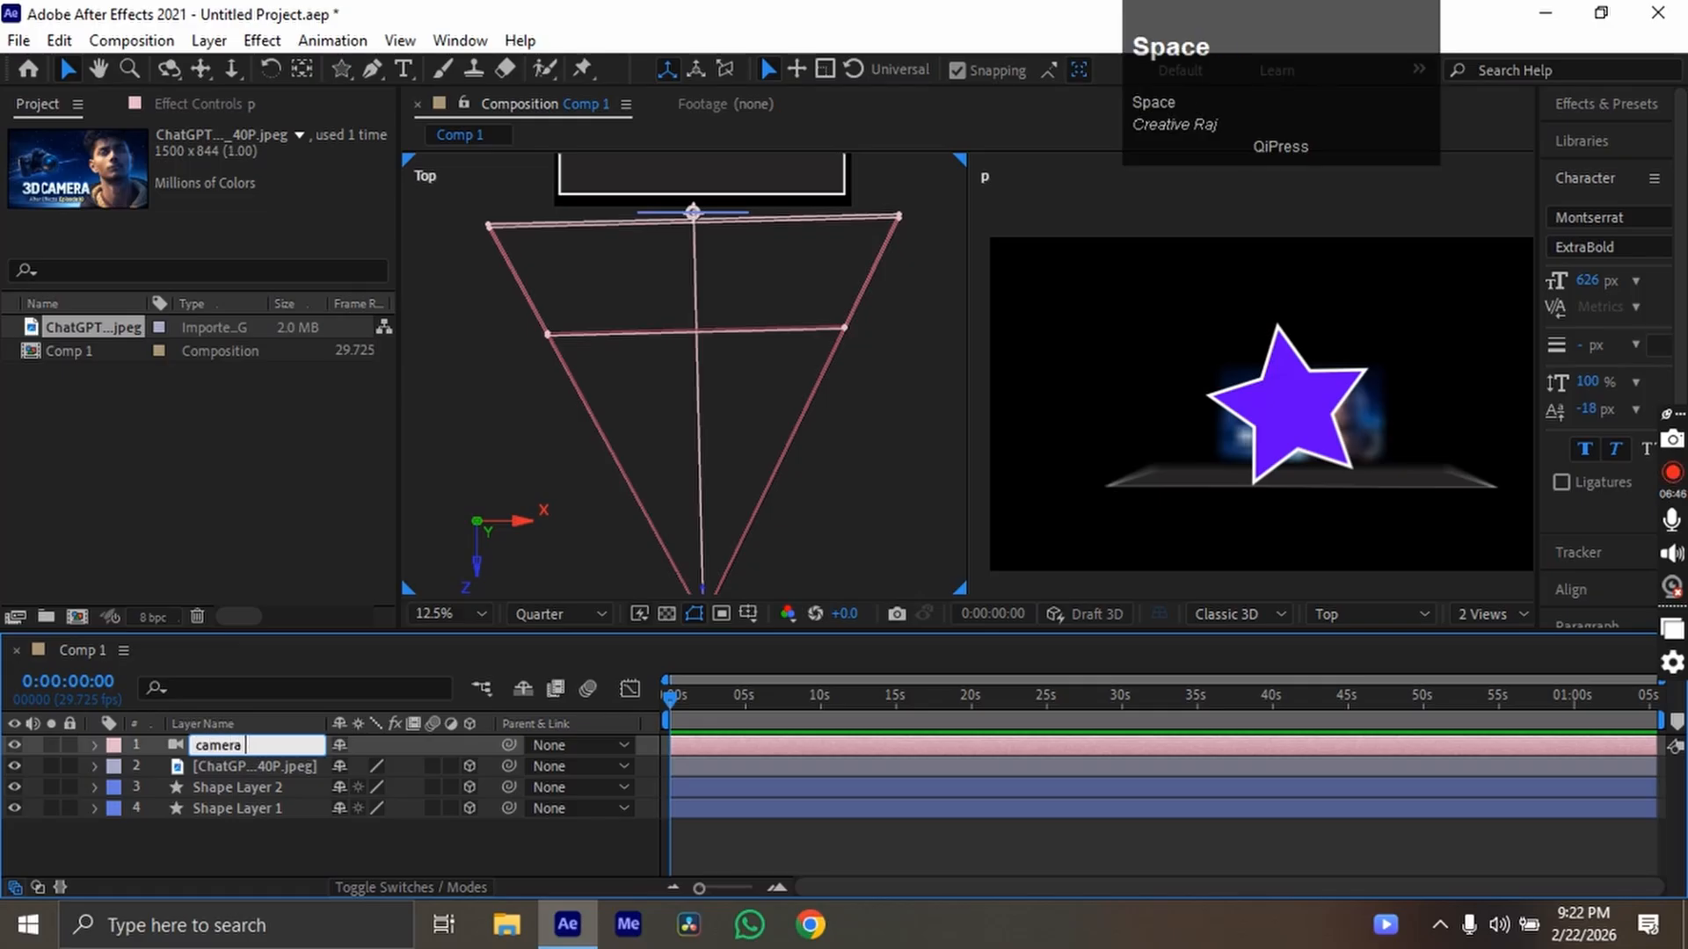
text(1)
click(293, 838)
Keyframe the camera's Position at 0:00:00:00, and at 0:00:05:02 set its Z position to -2308.7.
click(95, 745)
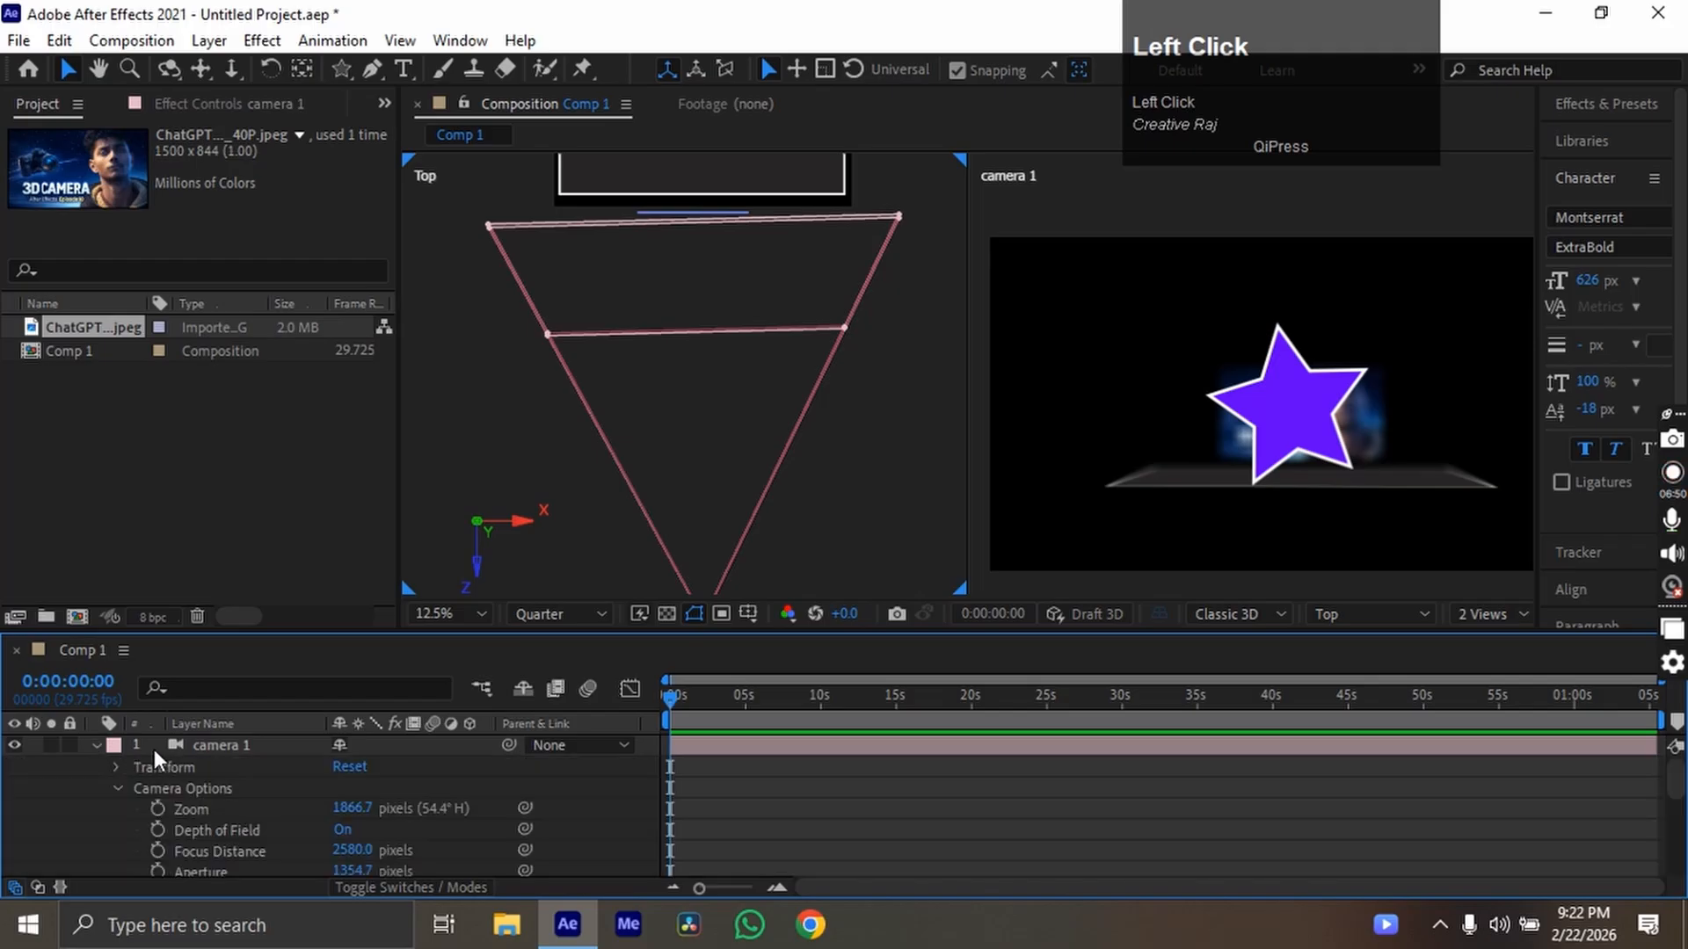
click(170, 743)
click(94, 744)
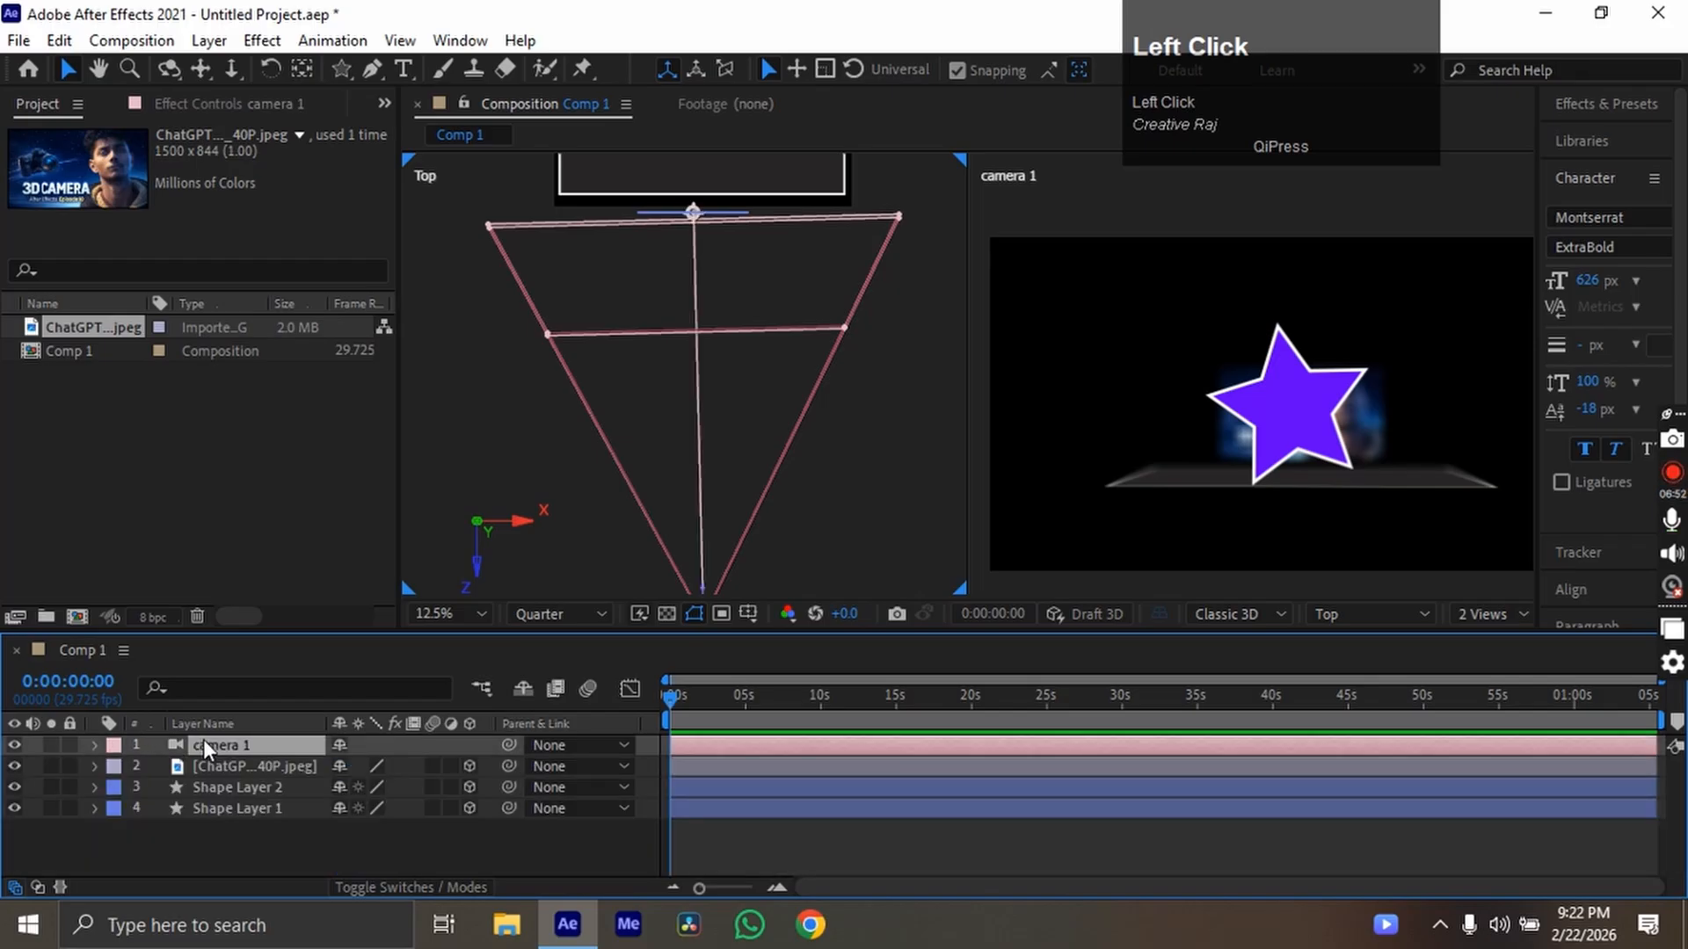
key(p)
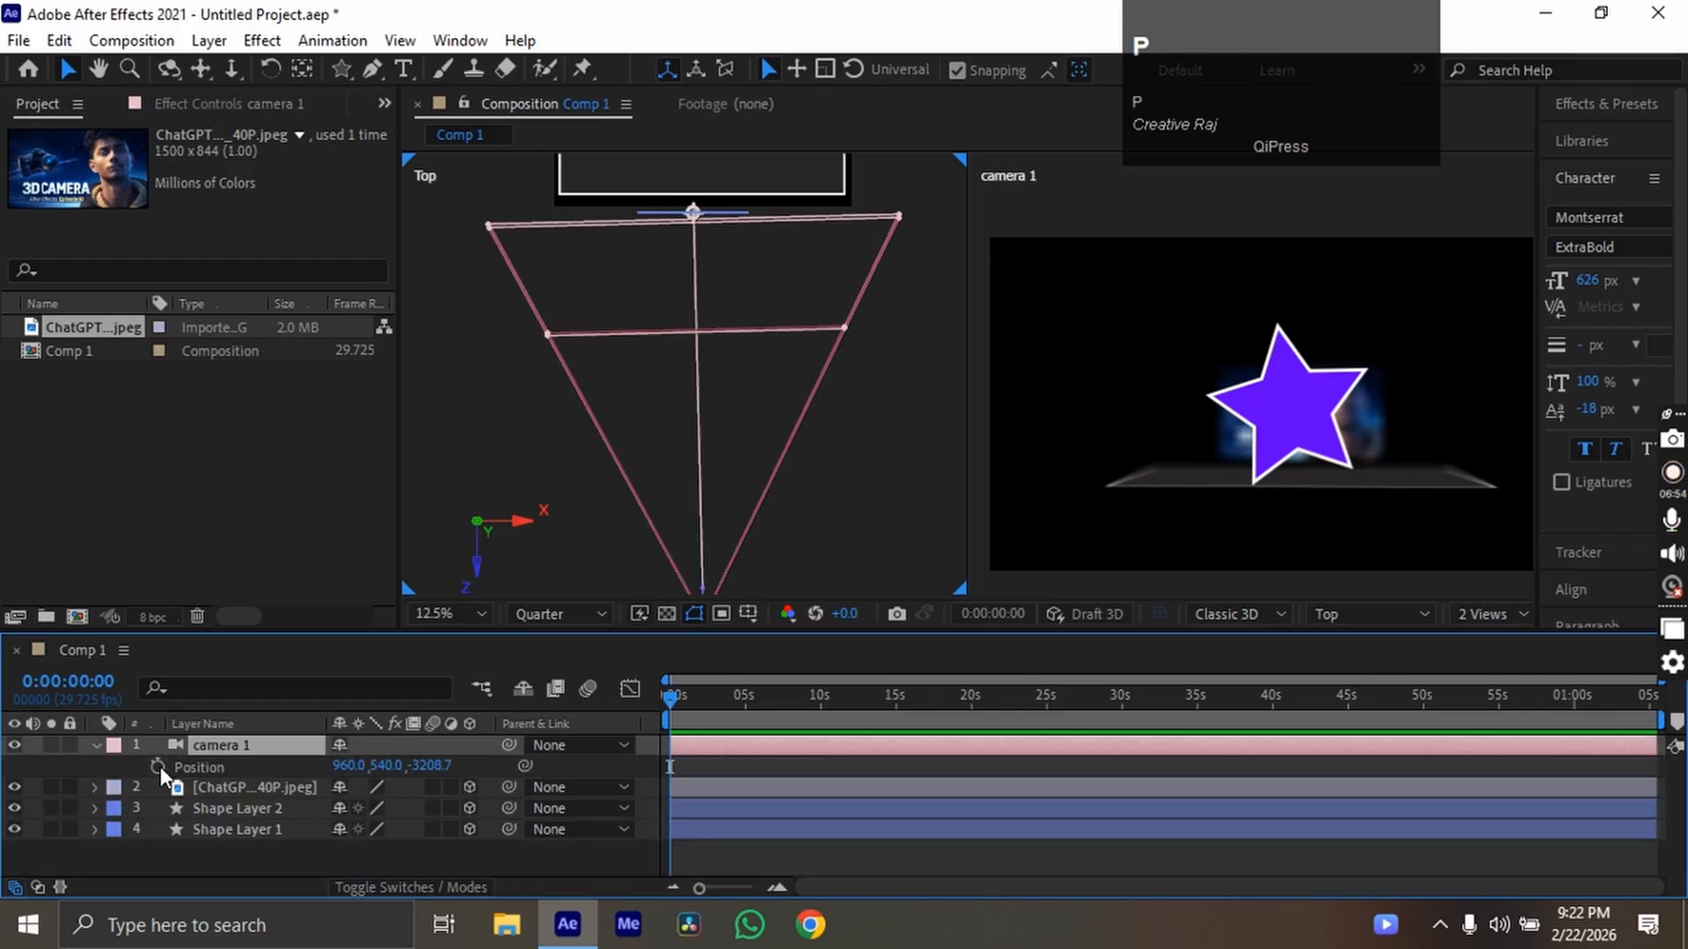
click(159, 767)
drag(673, 714, 747, 725)
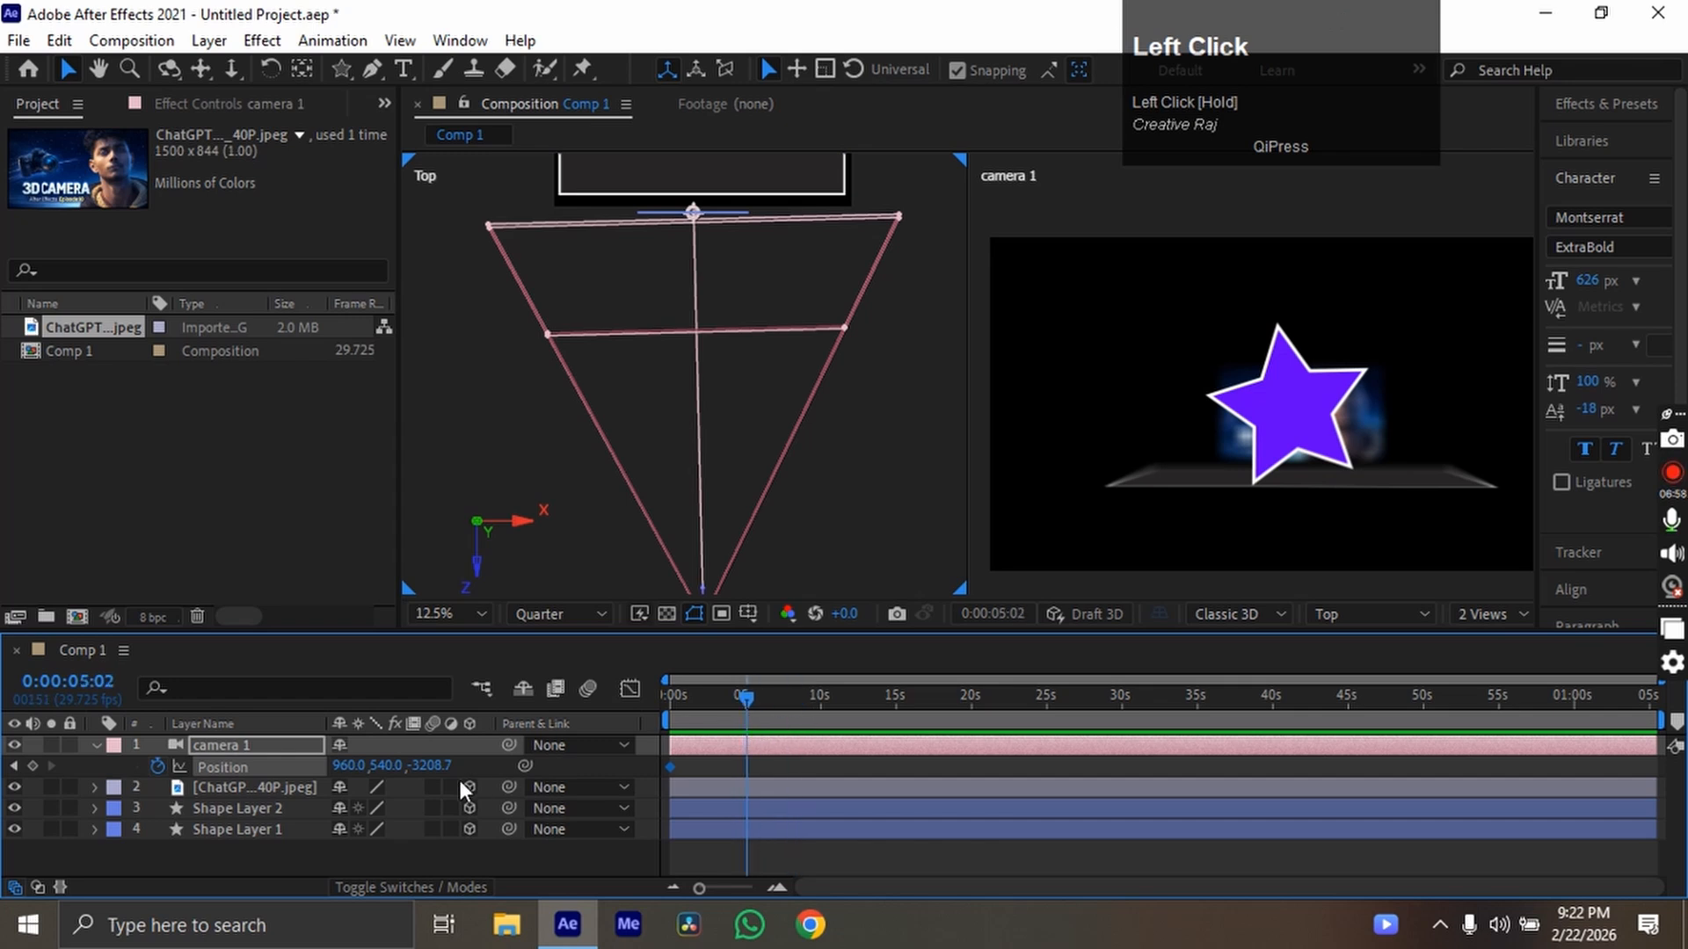
drag(445, 778, 1557, 771)
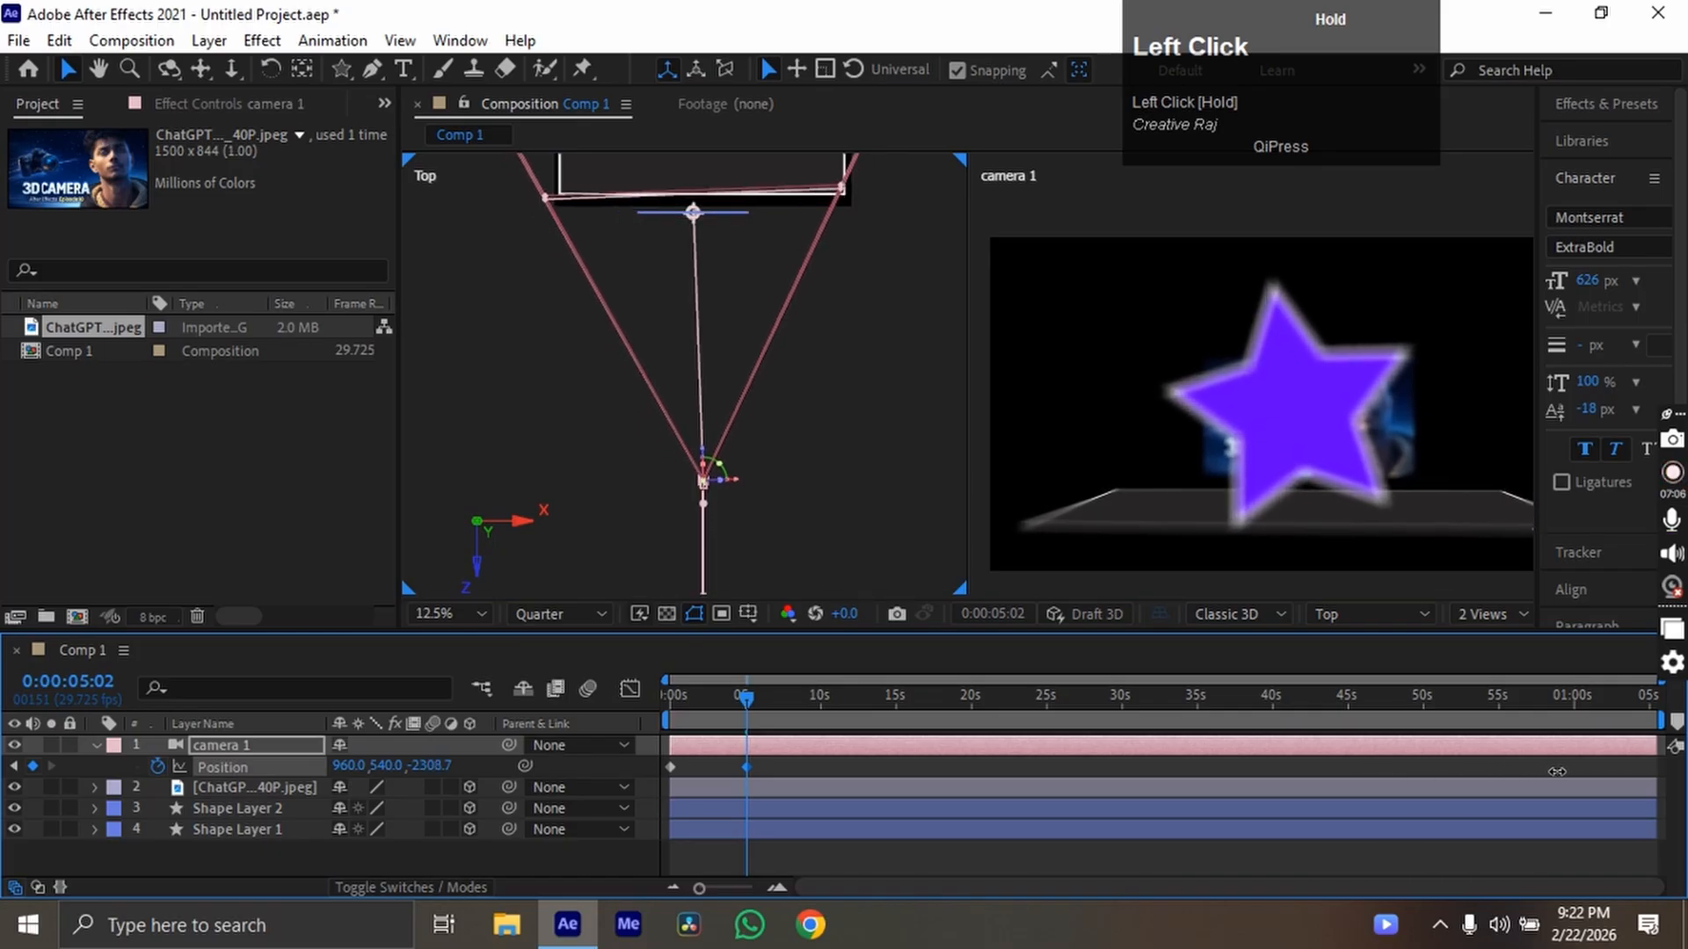
Return to 0:00:00:00, show the camera's rotation properties alongside Position, and keyframe X Rotation and Y Rotation.
drag(745, 701, 530, 780)
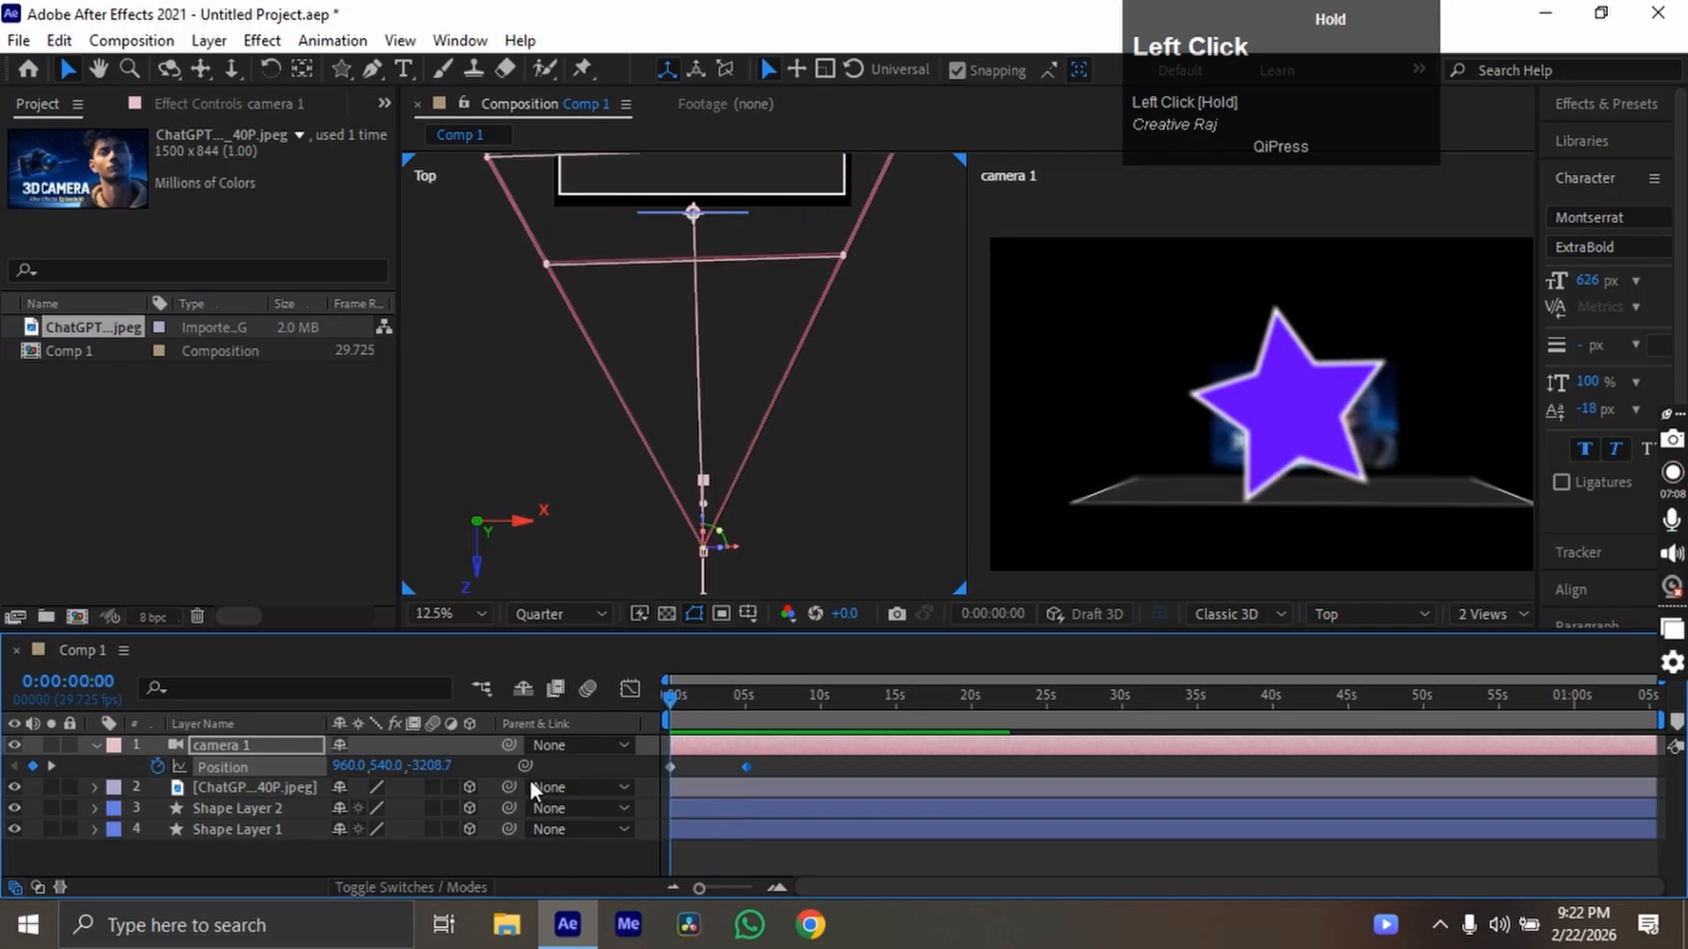
key(r)
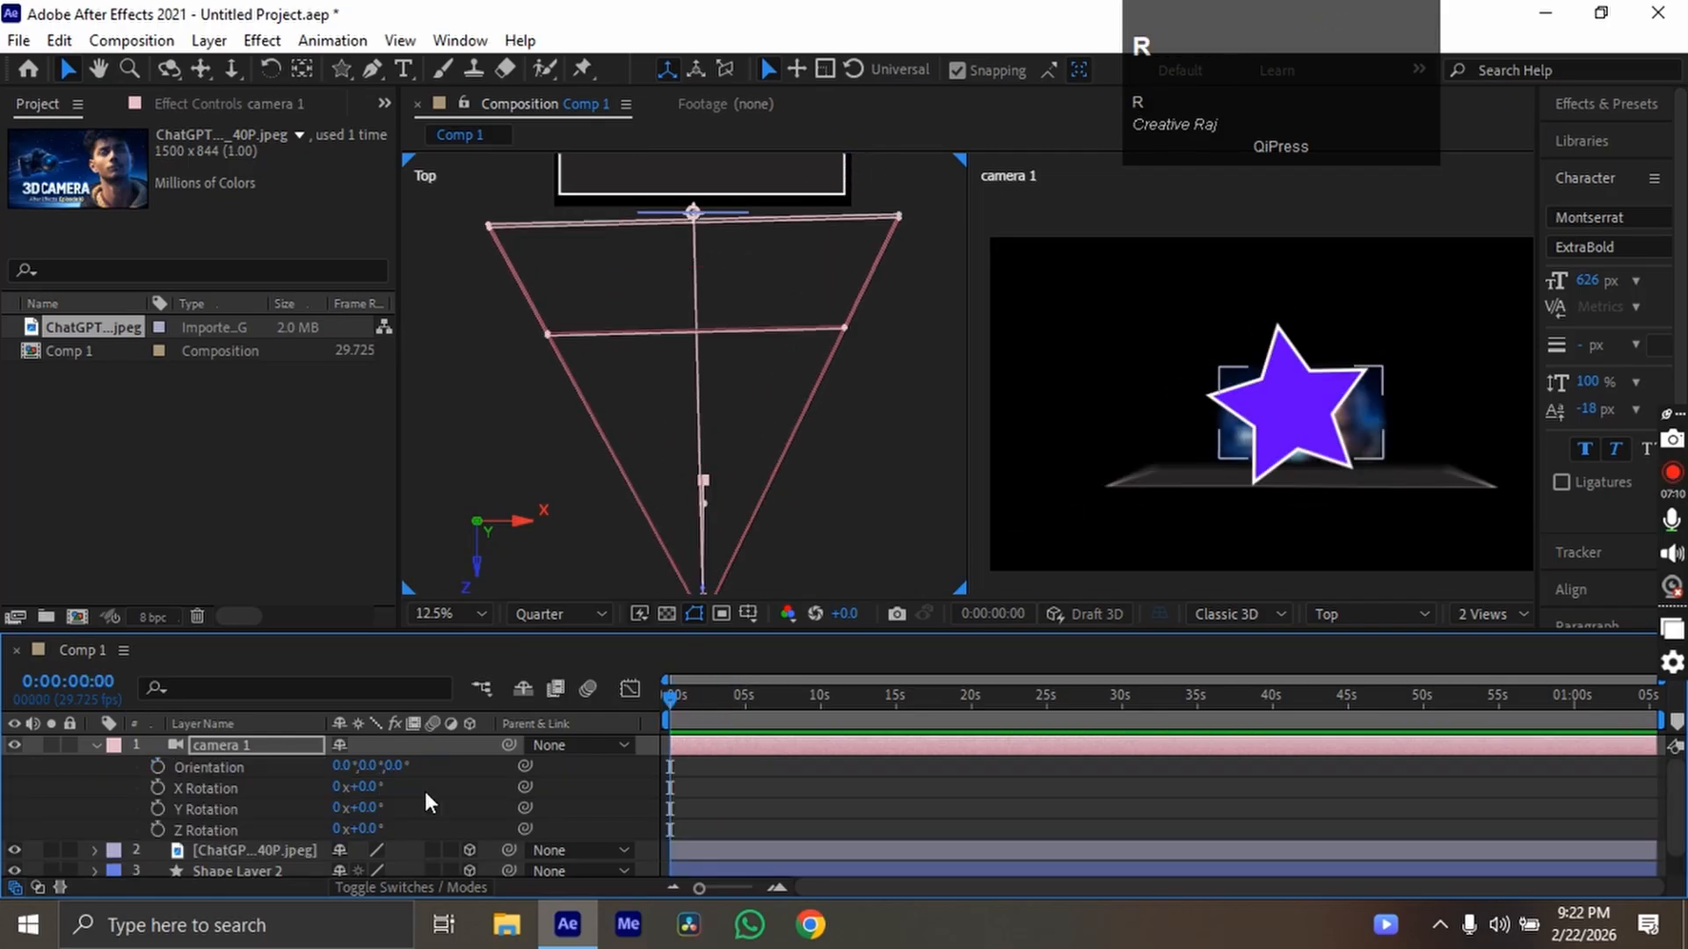
key(u)
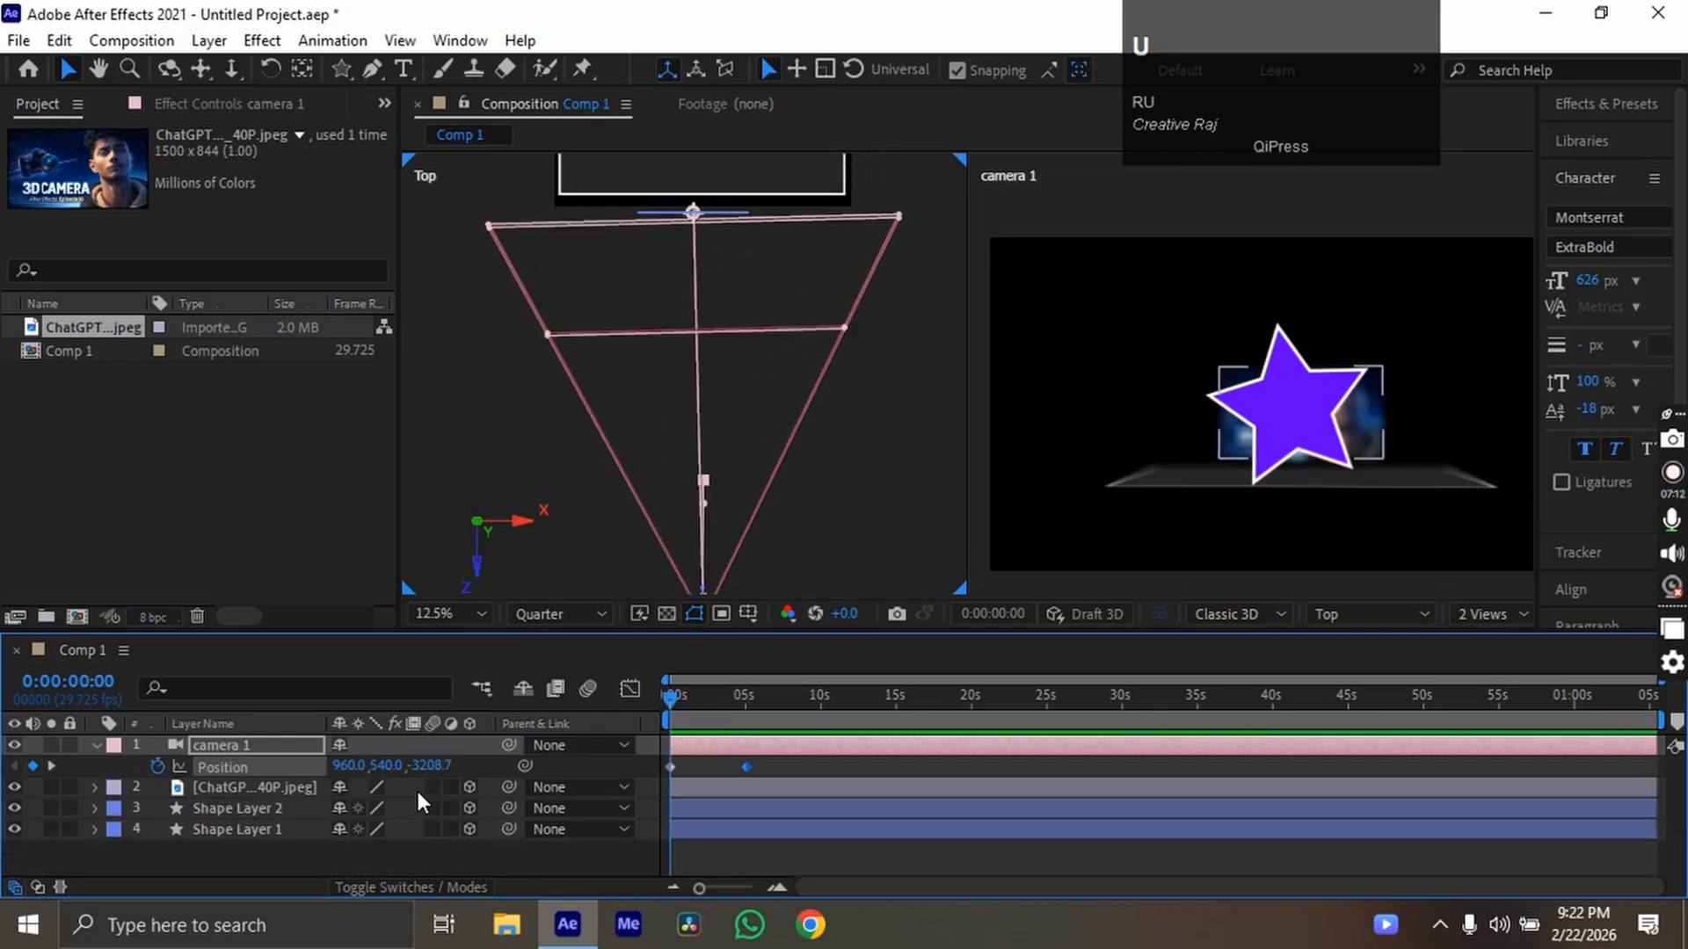
key(shift+r)
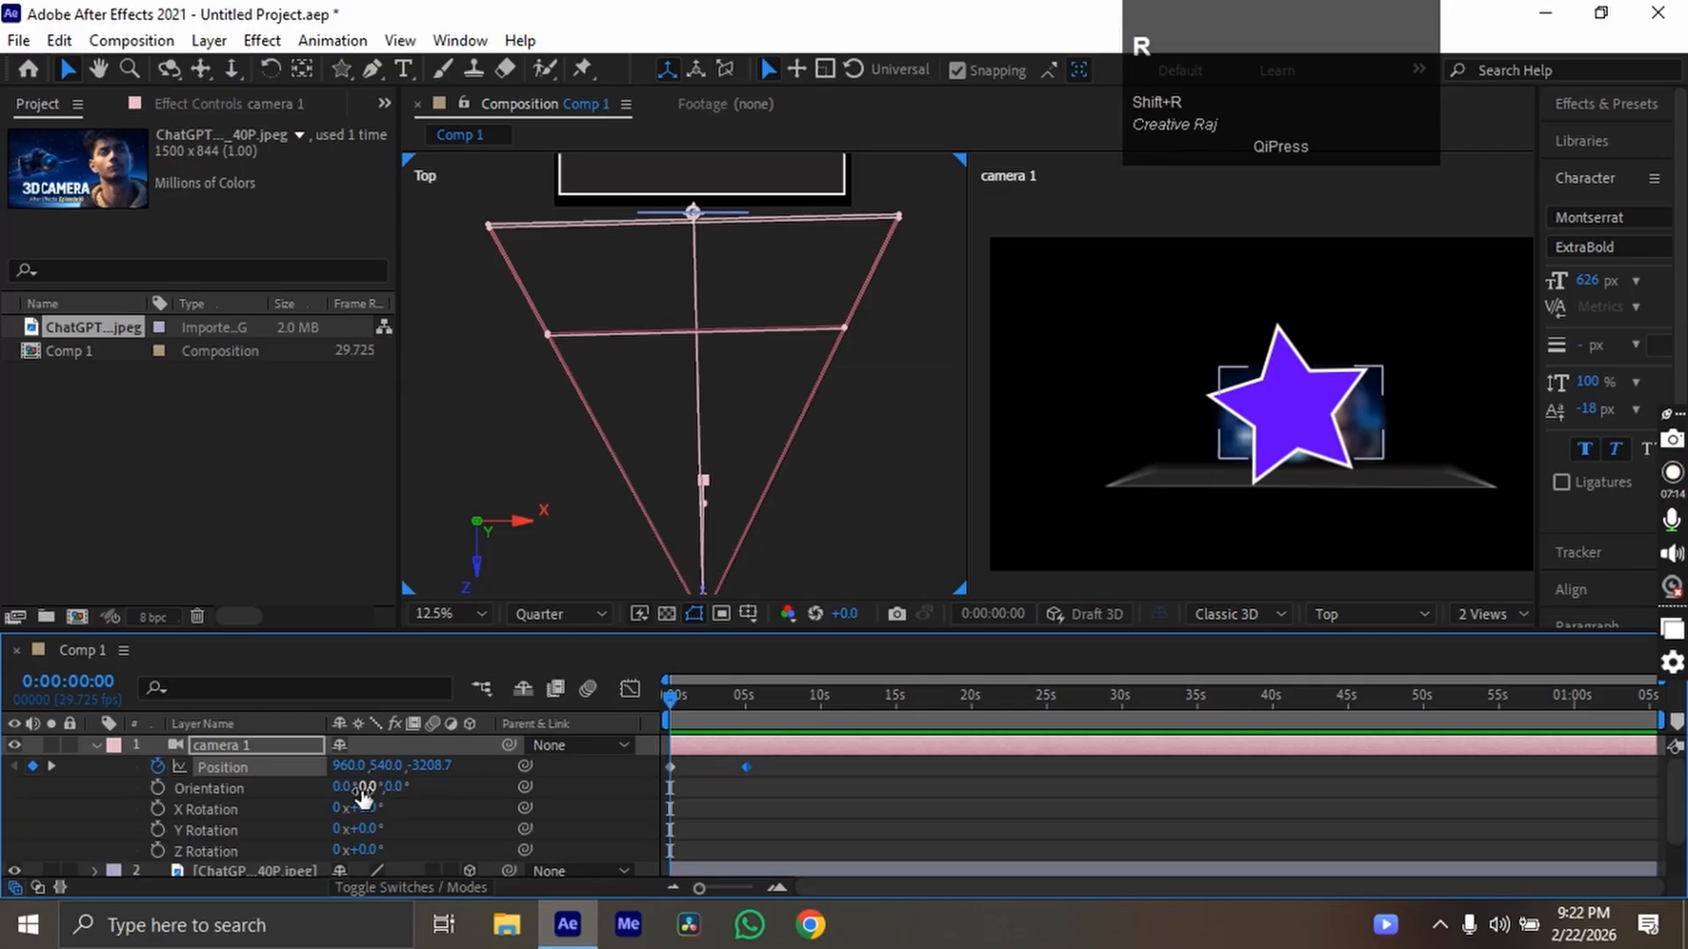
click(156, 809)
click(156, 829)
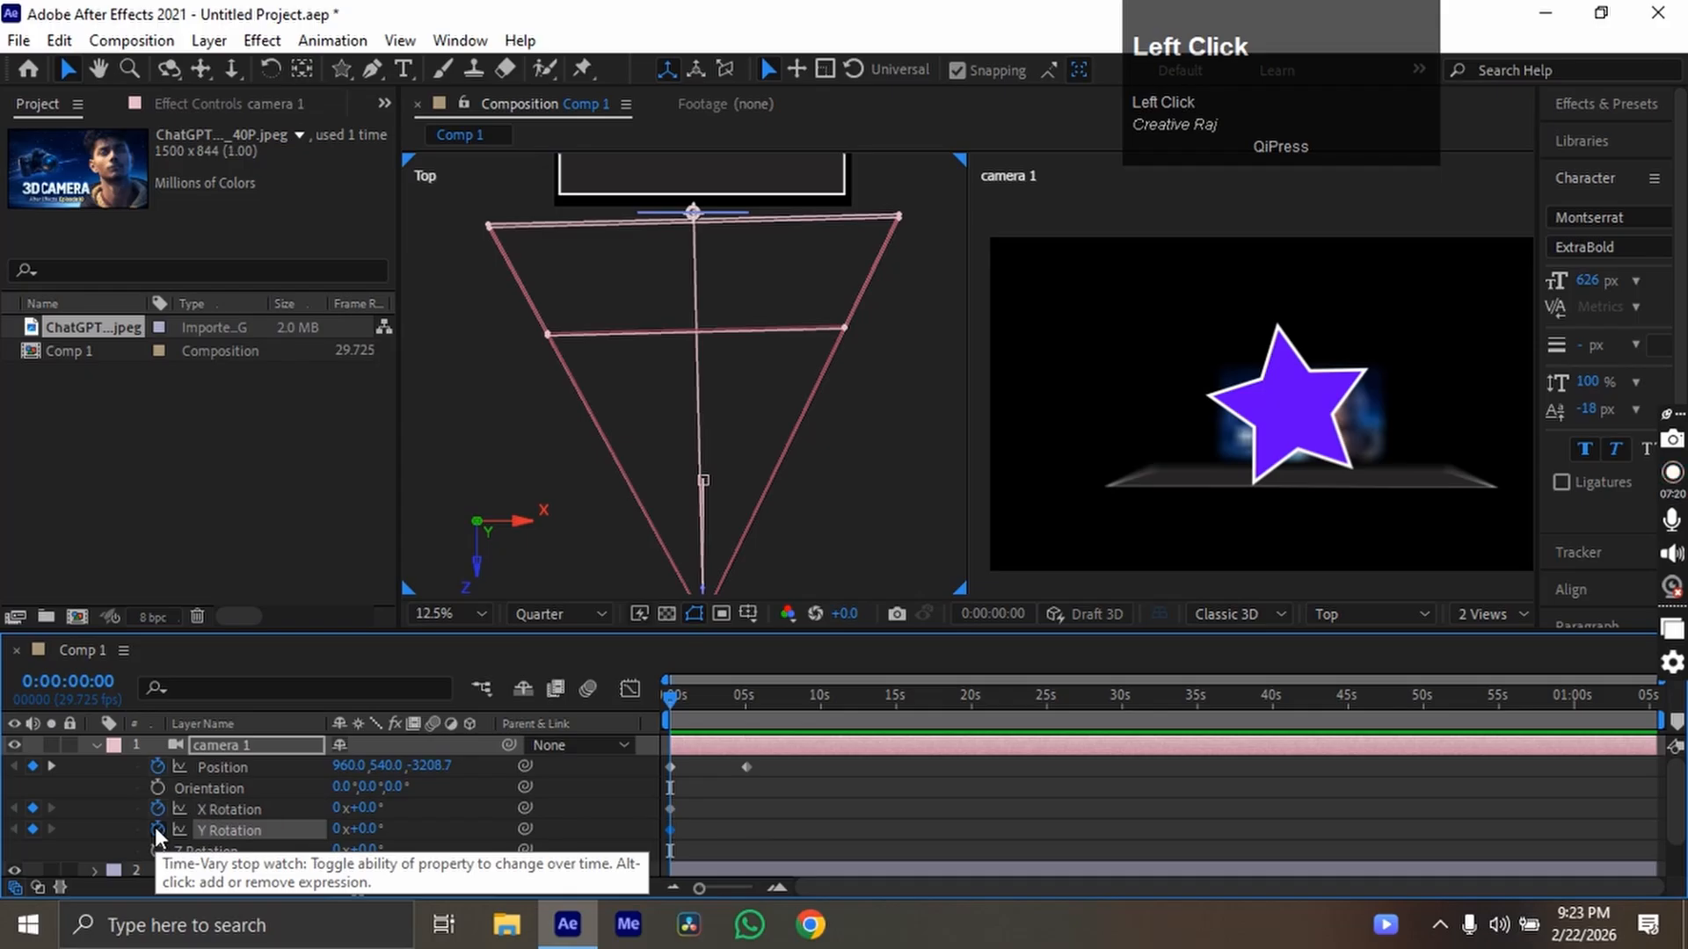
Move the camera in the Top view to X -1632.0 and Z -1992.7, and place its point of interest on the image layer.
scroll(704, 513, down, 1)
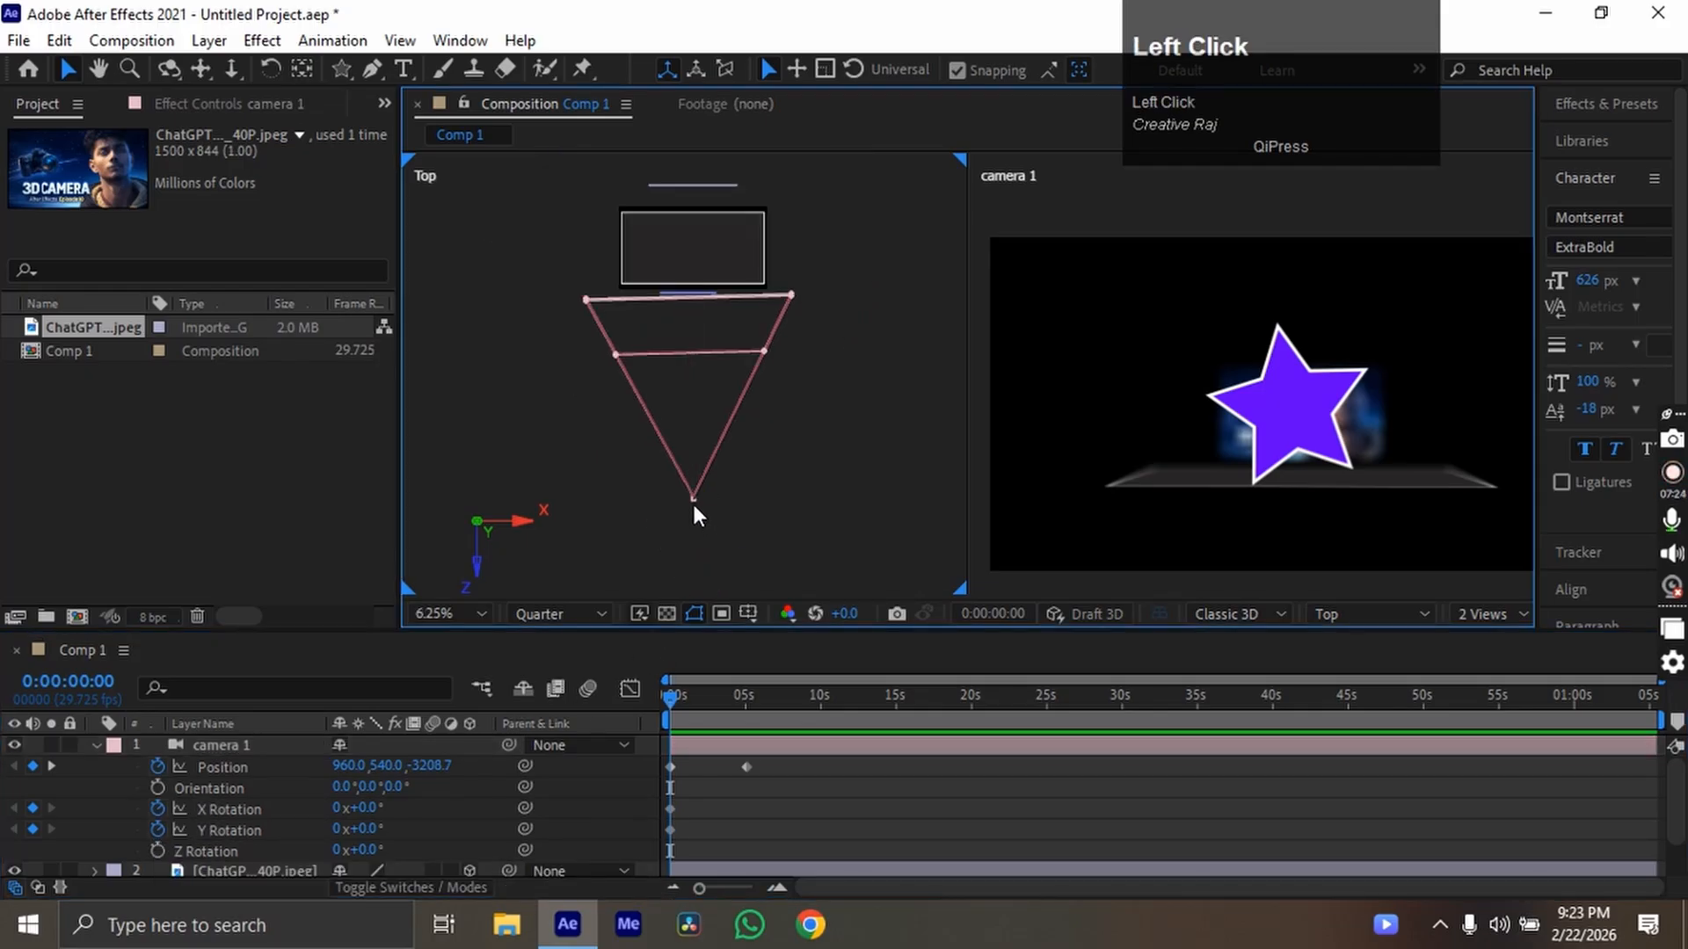
drag(693, 501, 494, 416)
drag(685, 283, 673, 187)
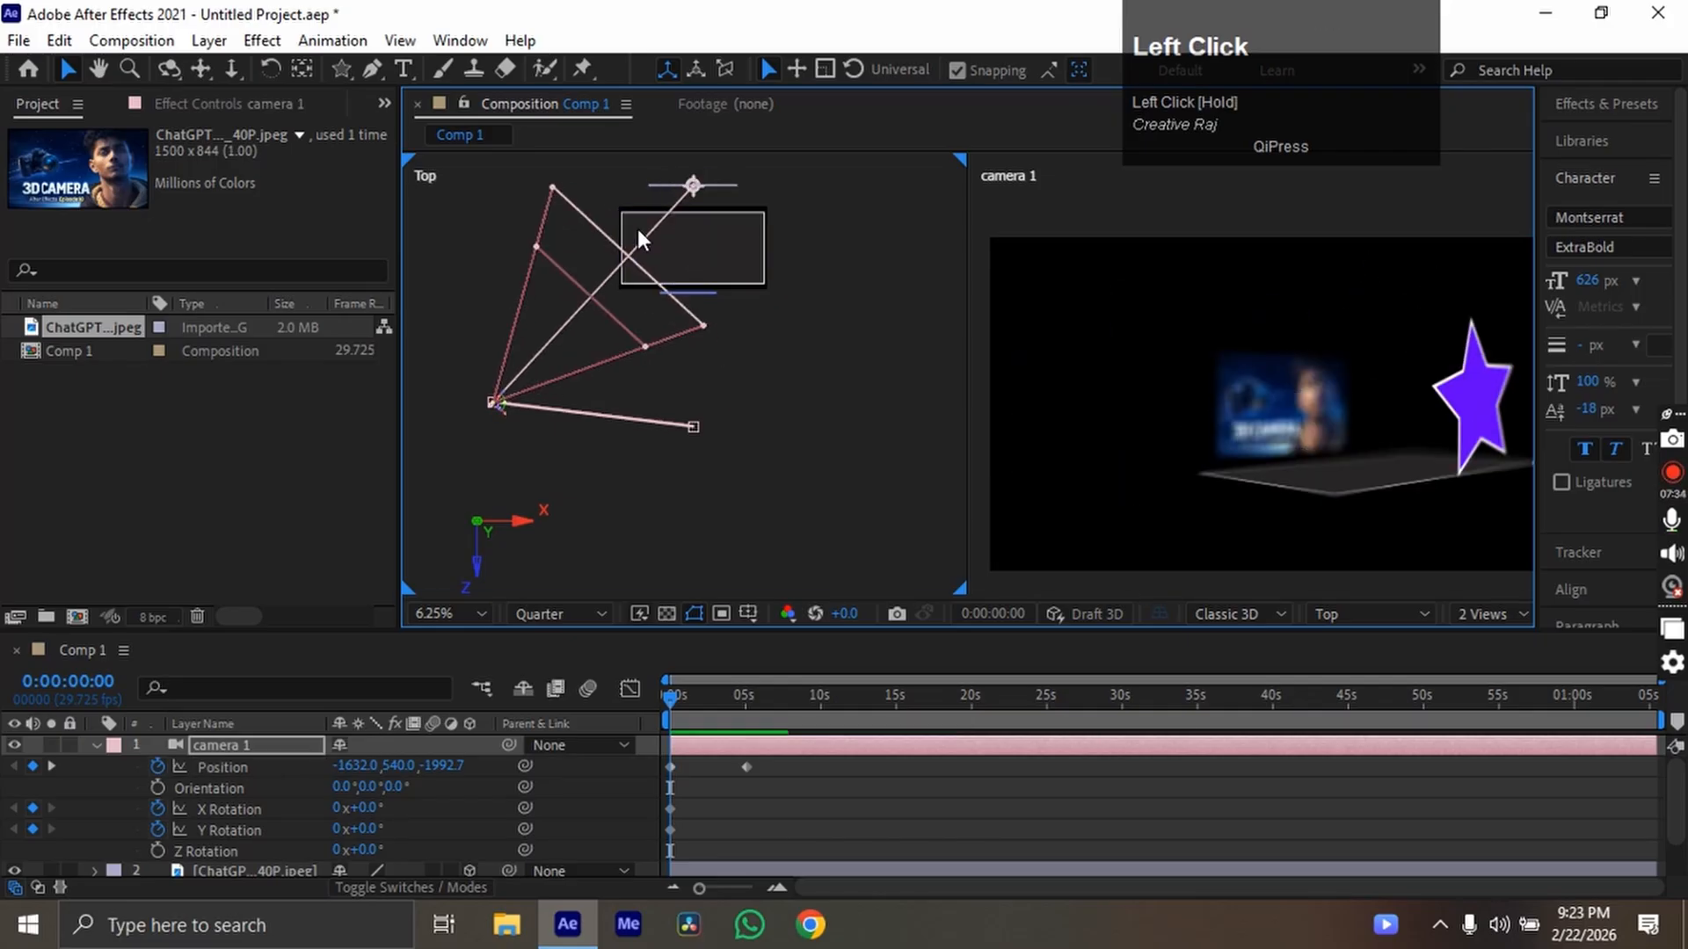
Try a Y Rotation of 61° on the camera at the 0:00:05:02 Position keyframe, and undo it.
drag(739, 692, 756, 703)
alt+scroll(726, 784, up, 2)
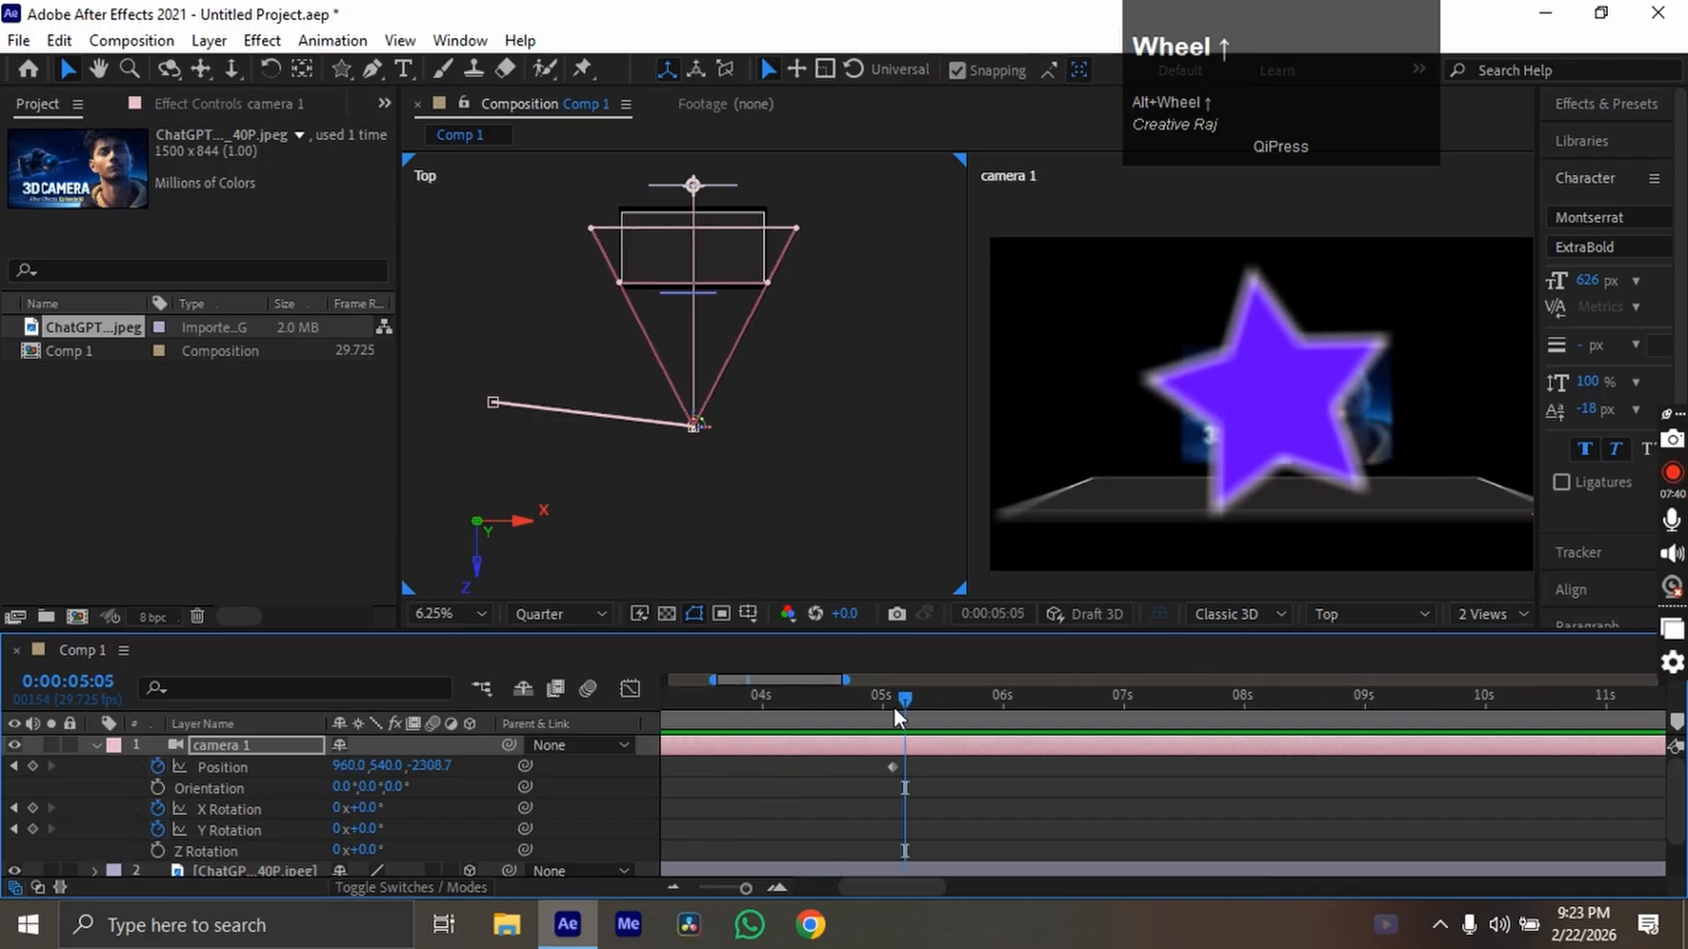
drag(895, 704, 894, 705)
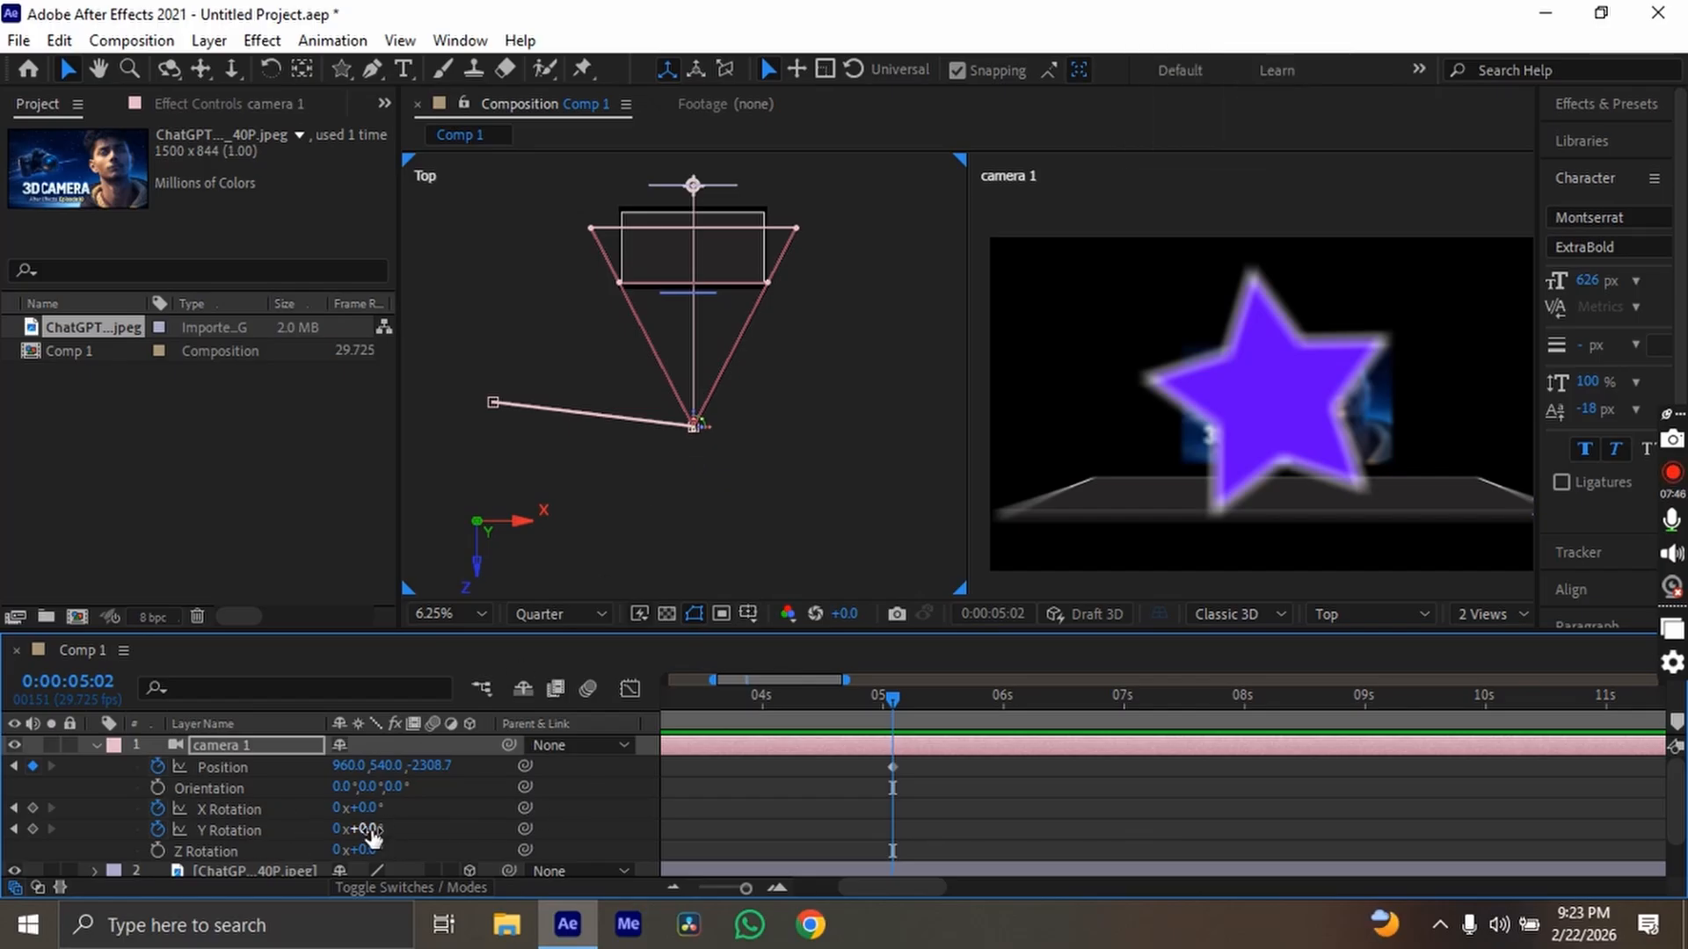
drag(373, 833, 403, 827)
drag(423, 827, 447, 827)
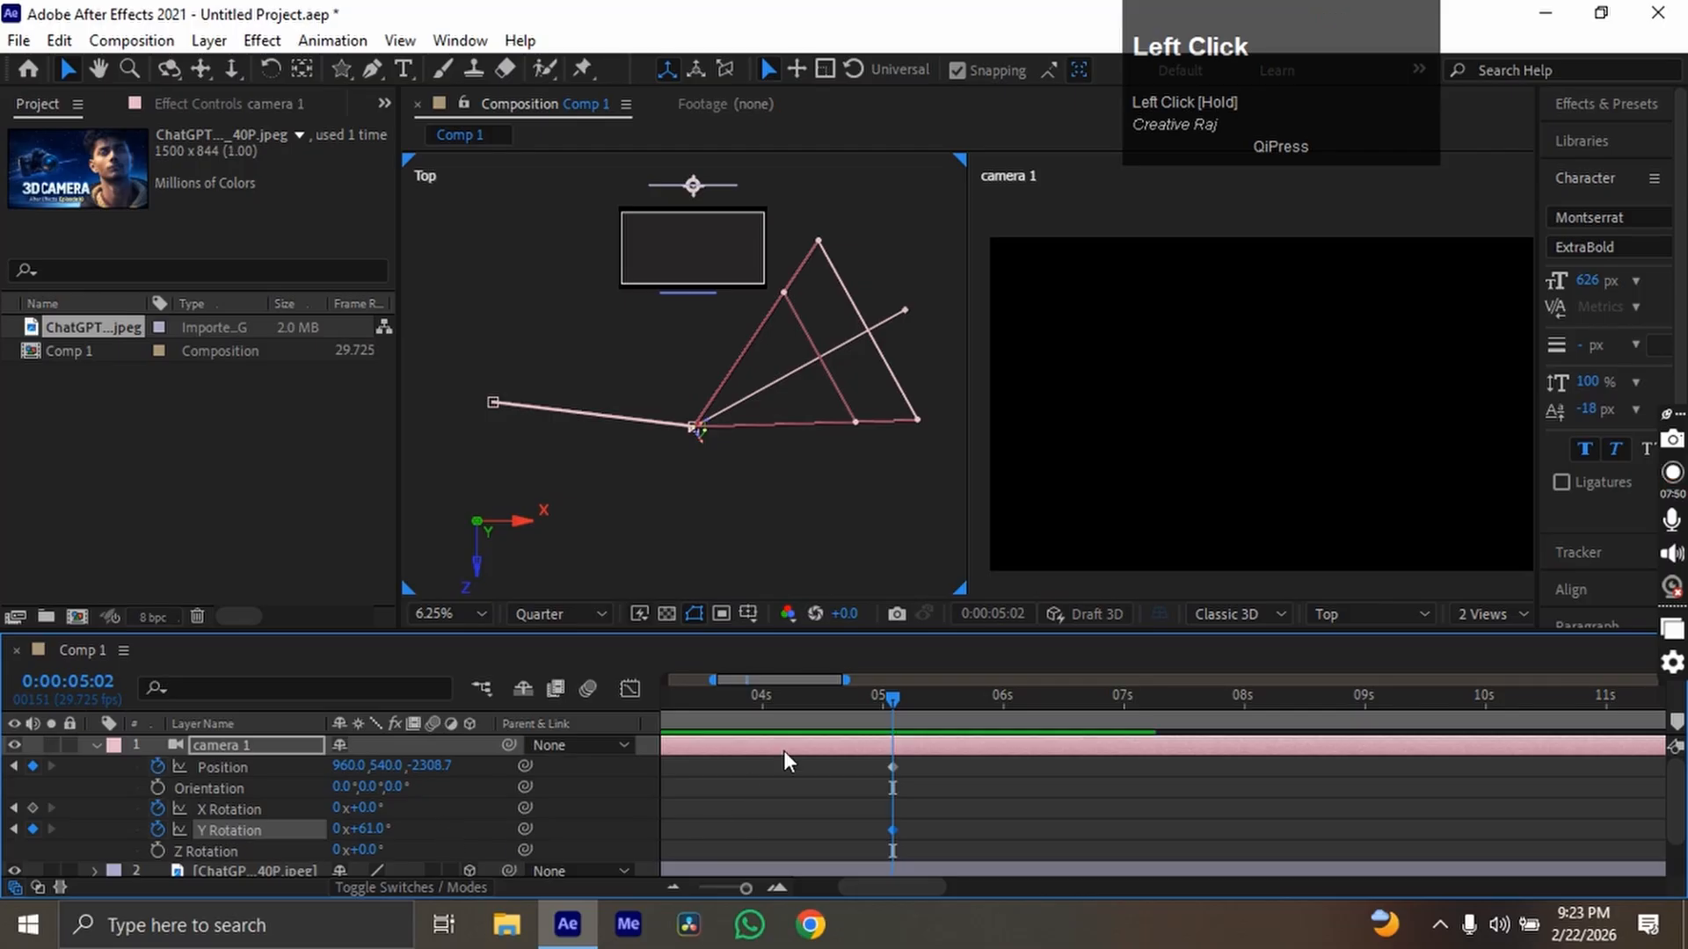
scroll(783, 750, down, 3)
key(ctrl+z)
key(ctrl+z)
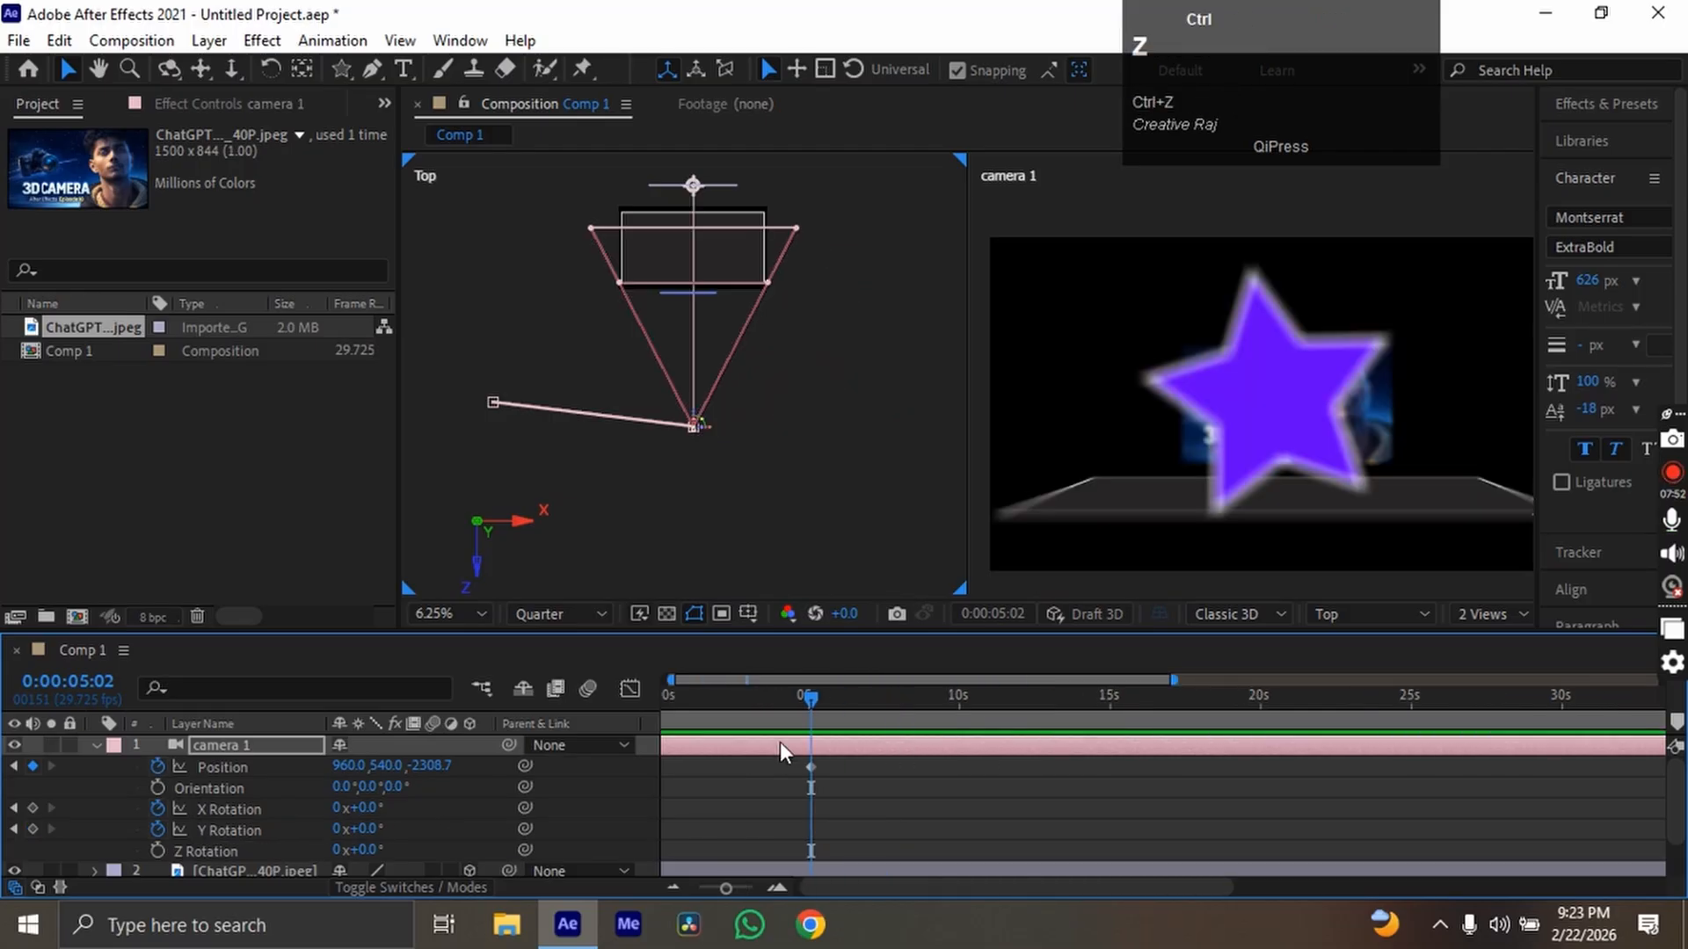
Return to 0:00:00:00 and shift the camera's X Rotation and Y Rotation keyframes to 0:00:05:02.
scroll(779, 741, down, 3)
drag(740, 711, 731, 703)
drag(610, 773, 744, 830)
Move the camera in the Top view to X 976.0 and Z -2456.7, and try its point of interest on the star.
click(508, 433)
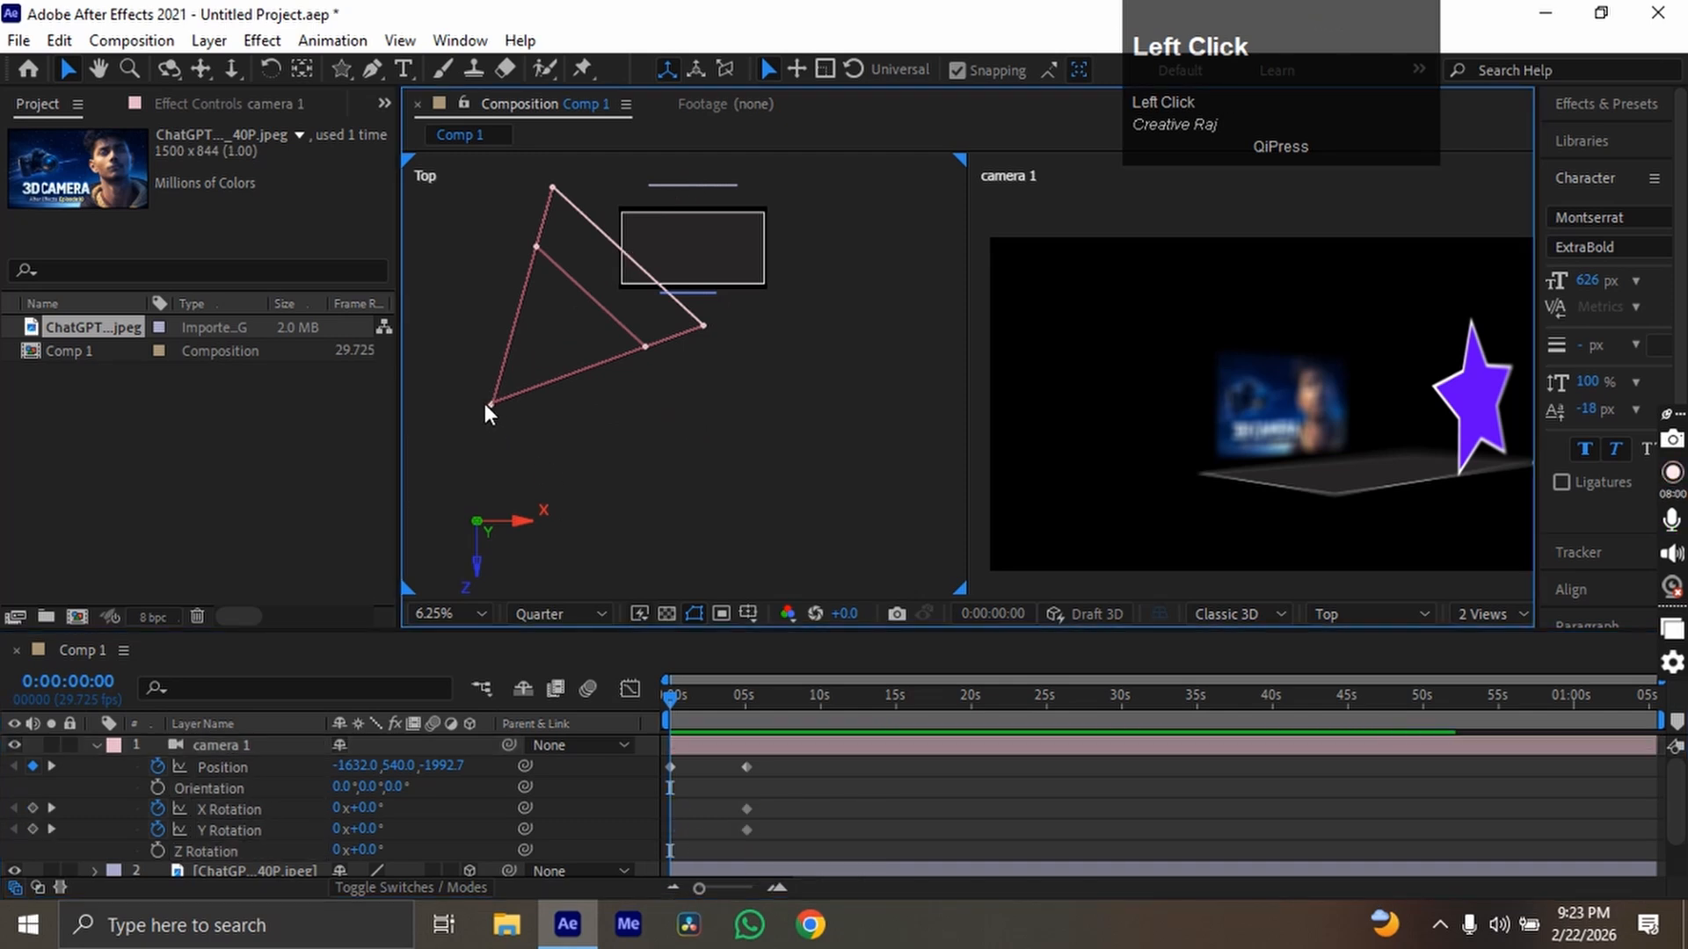
drag(490, 404, 691, 443)
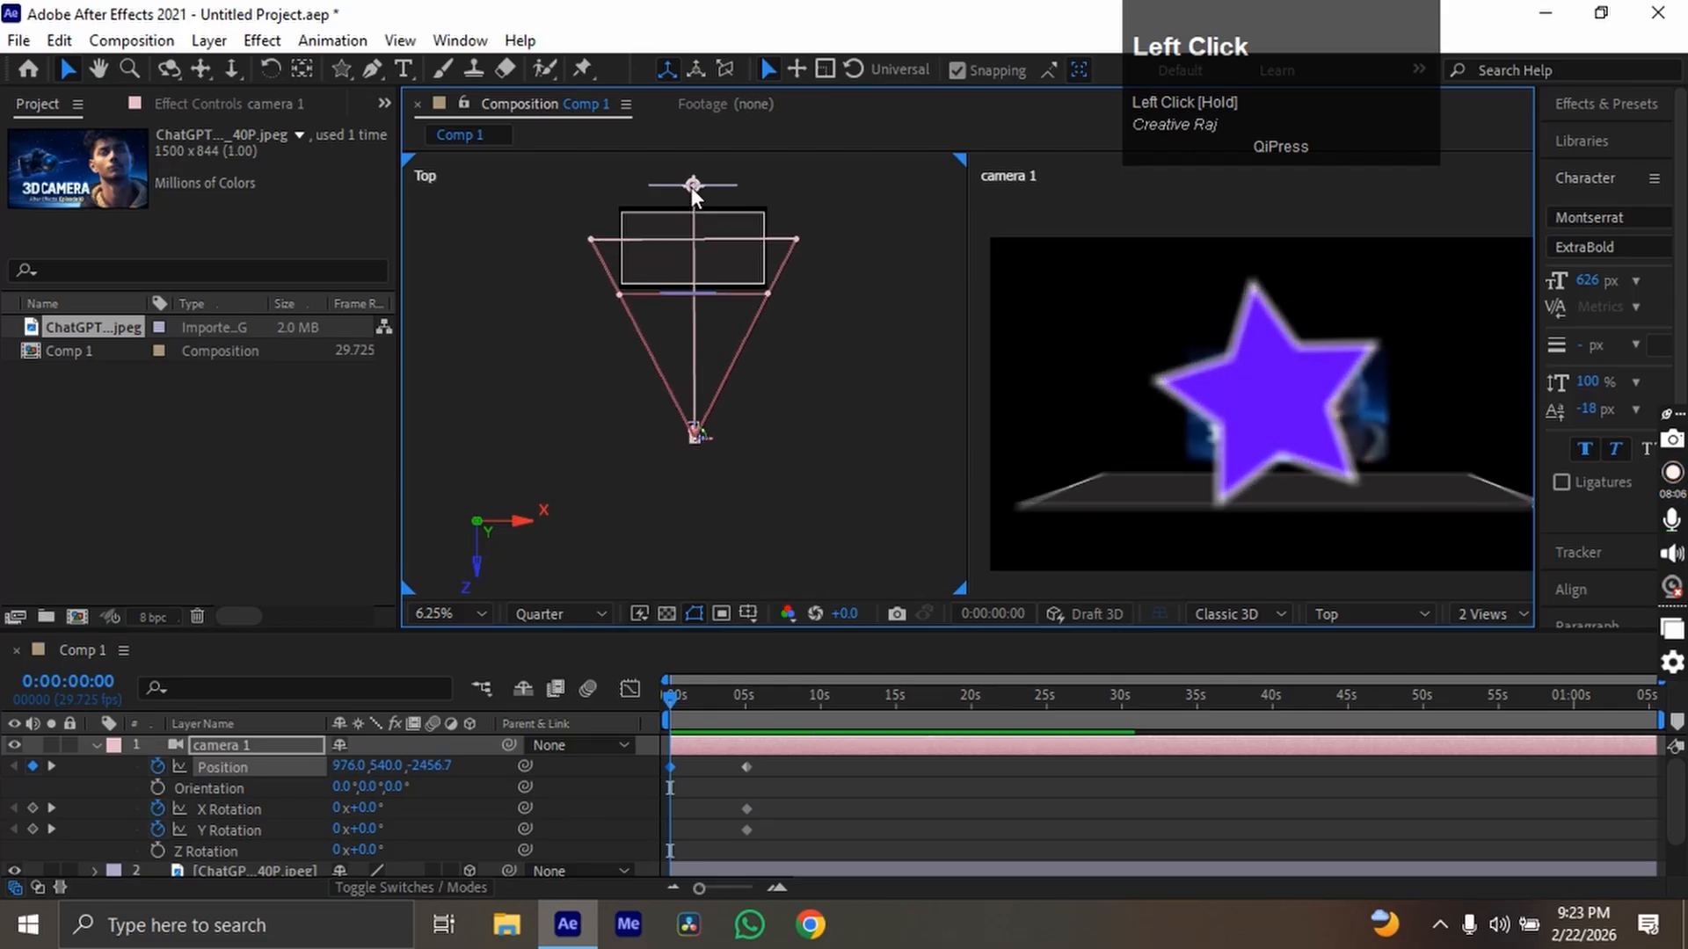
drag(692, 187, 693, 299)
key(ctrl+z)
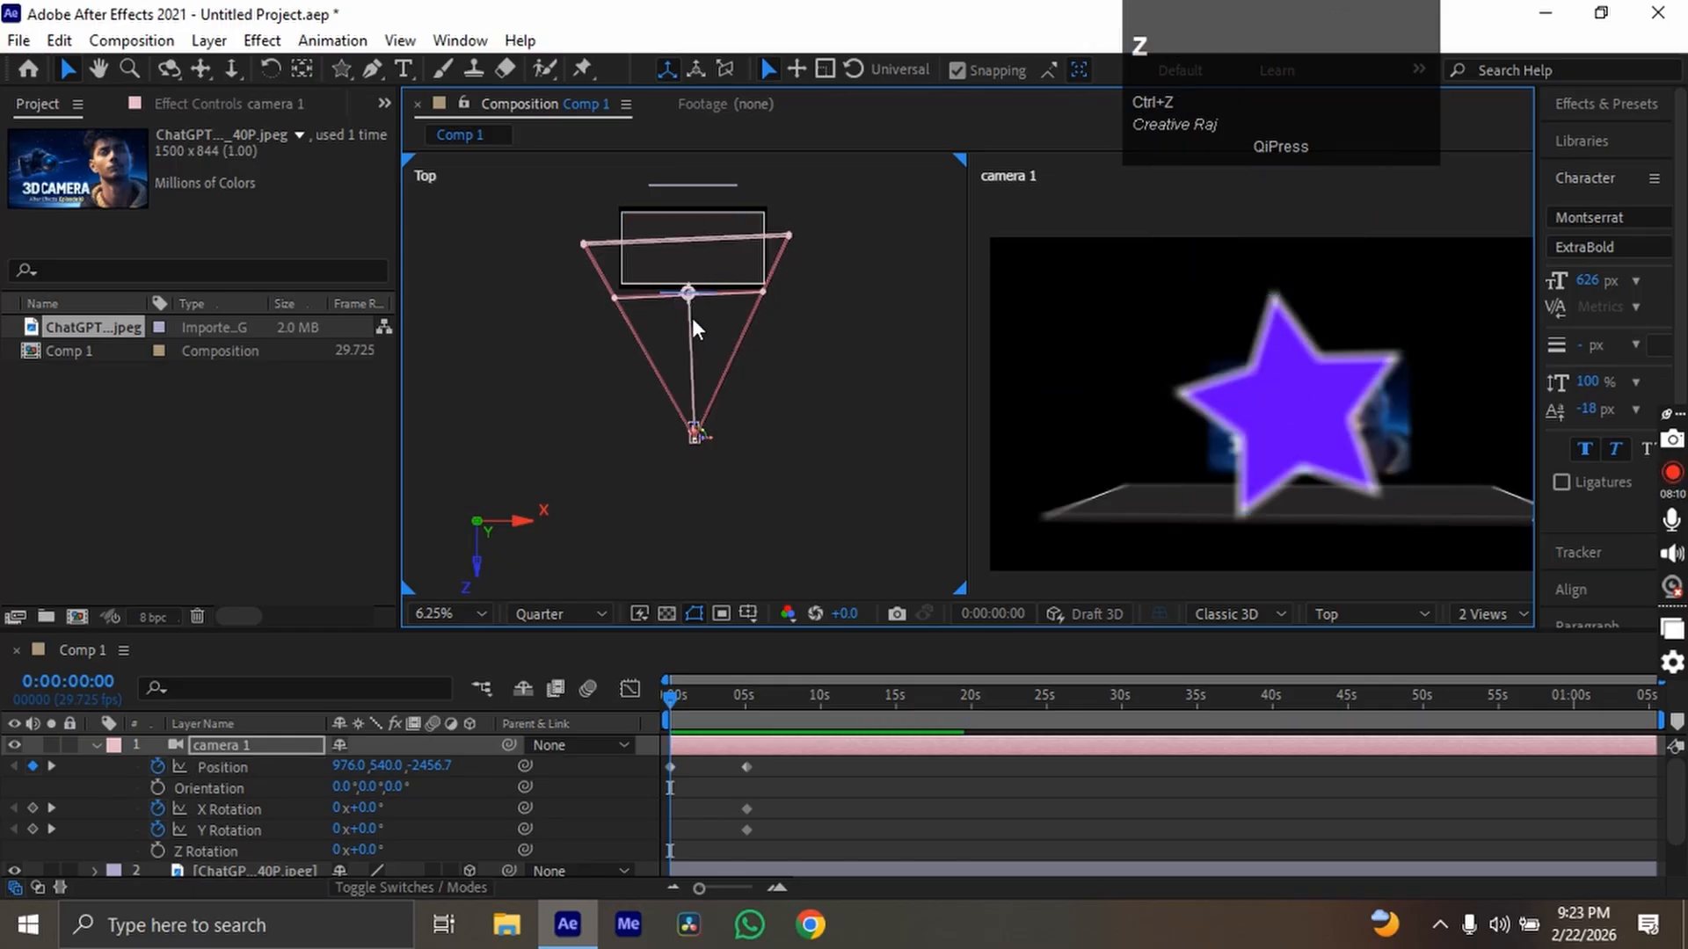
Scrub to 0:00:04:10 and try to cut the camera's keyframes around 0:00:05:02.
drag(686, 720, 672, 774)
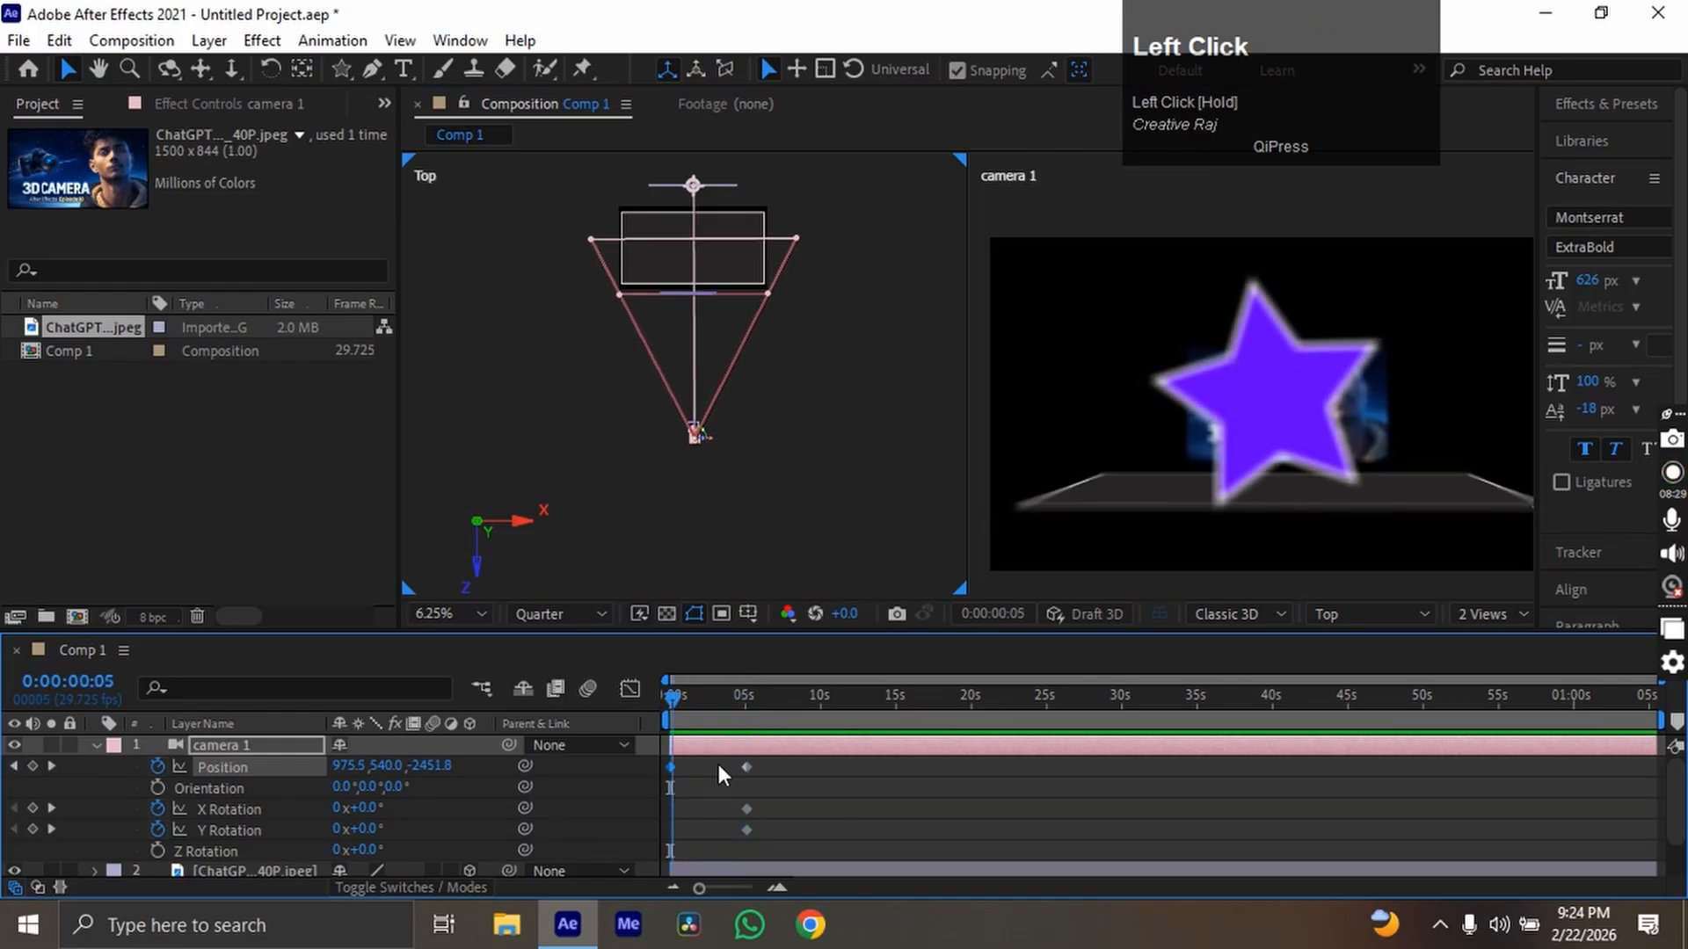
click(733, 693)
drag(828, 758, 721, 858)
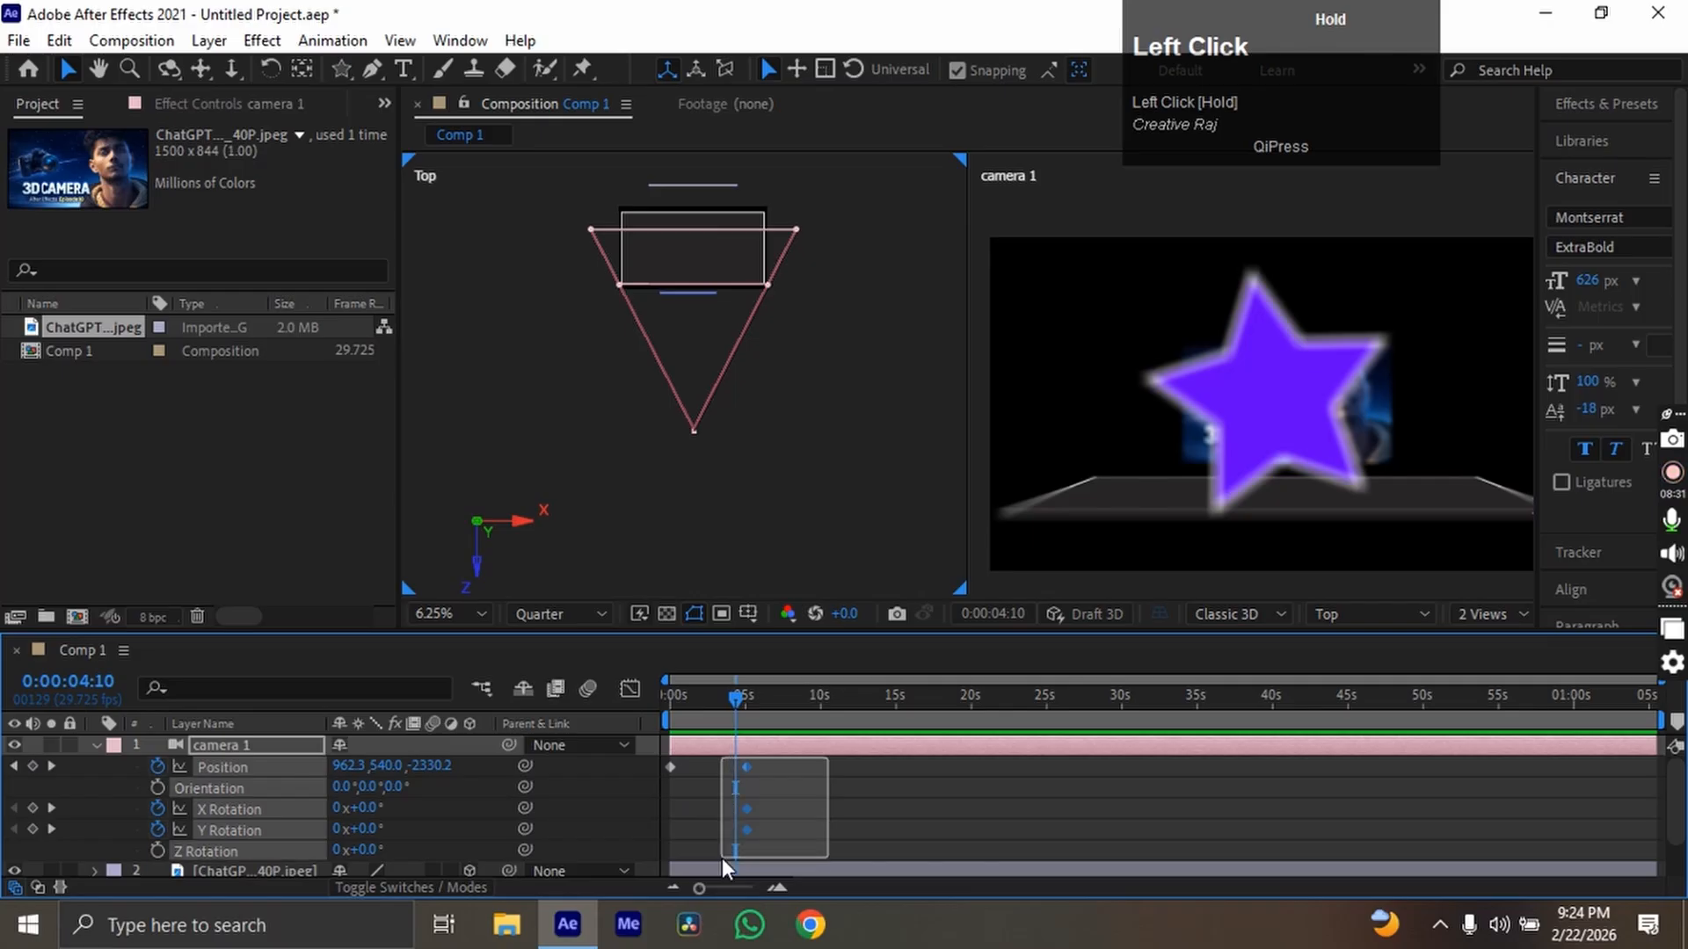
click(780, 844)
key(ctrl+x)
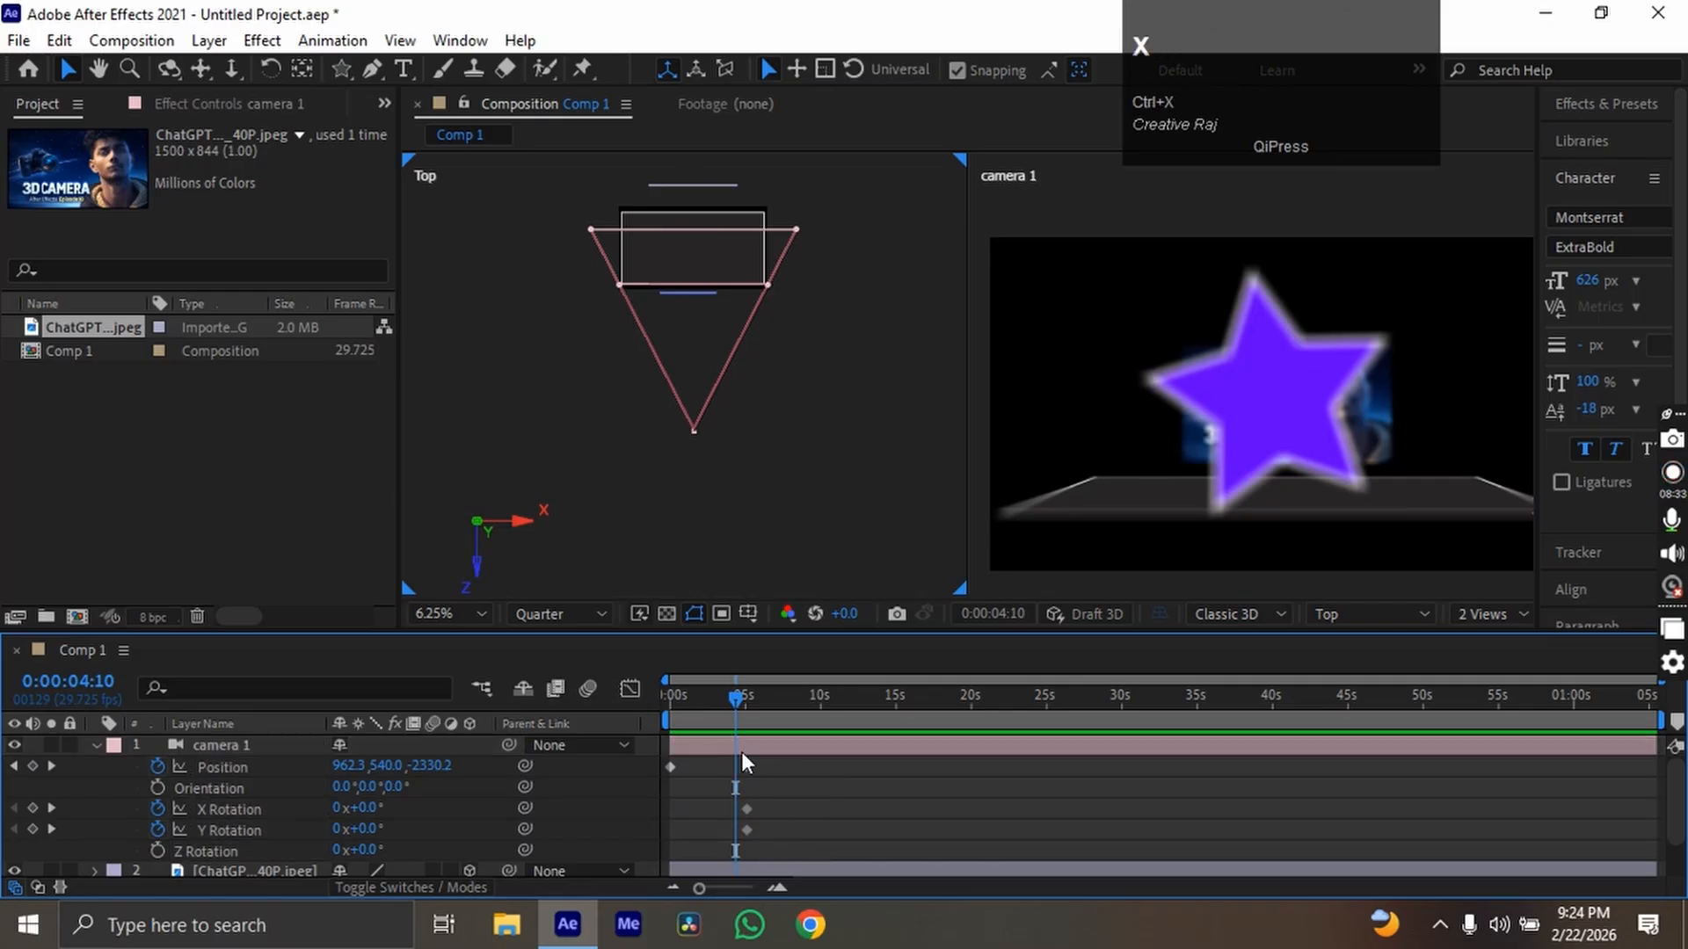
click(631, 742)
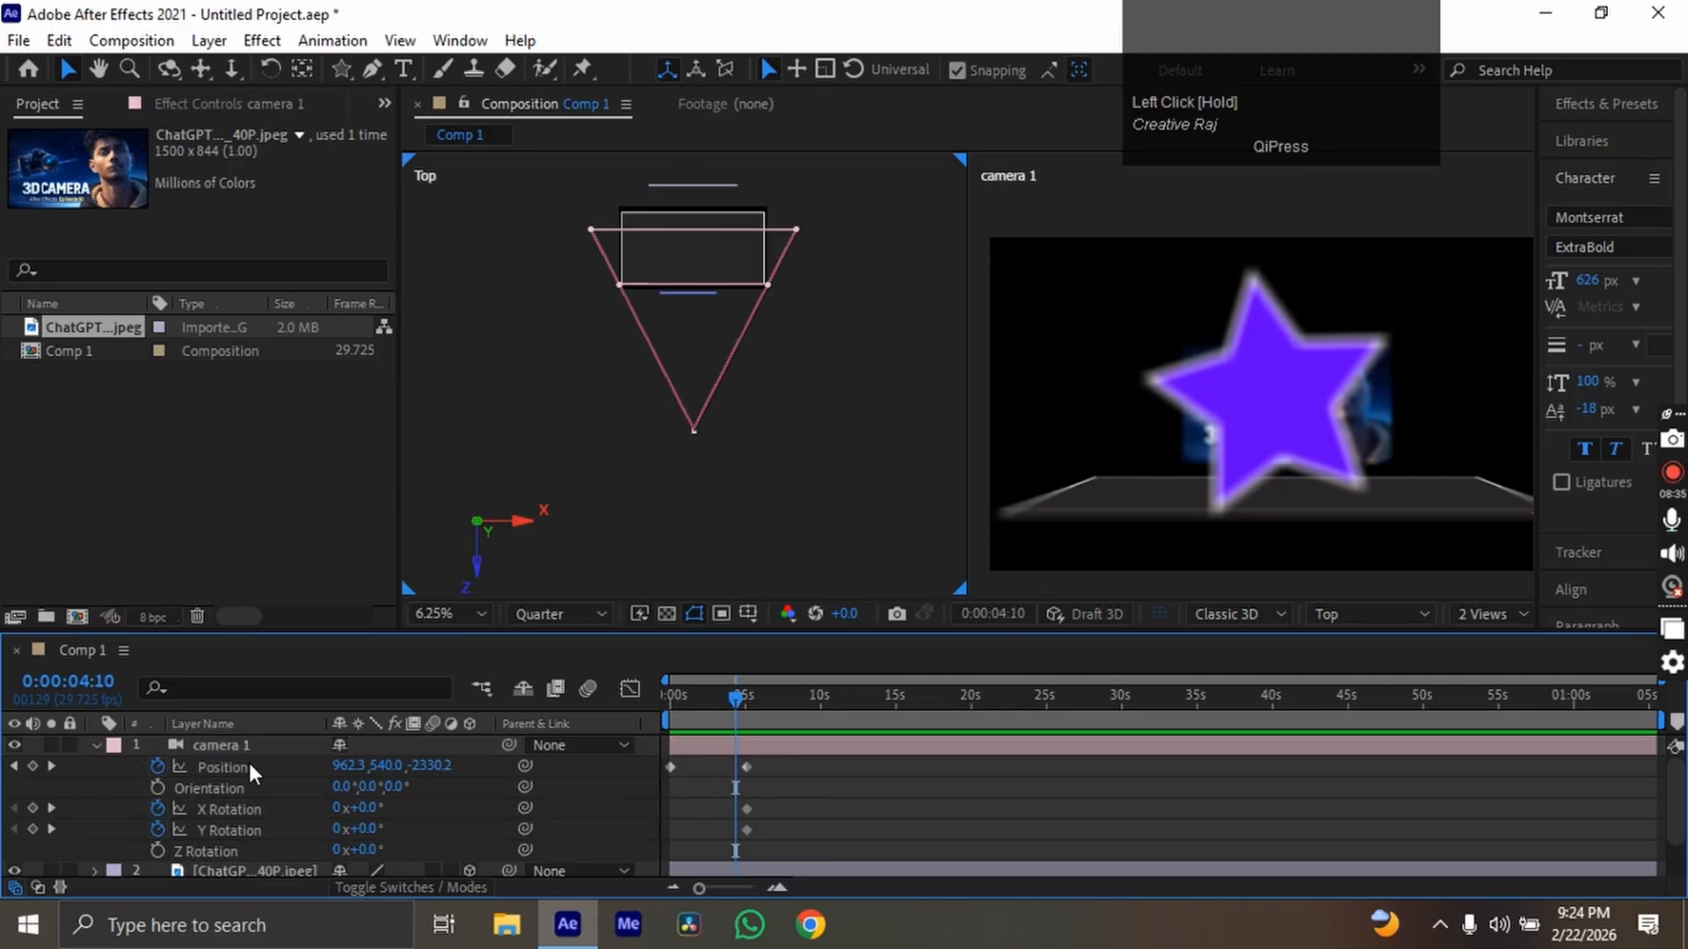
Show only camera 1's keyframed properties, return to 0:00:00:00 and select the first Position keyframe.
click(91, 746)
click(200, 743)
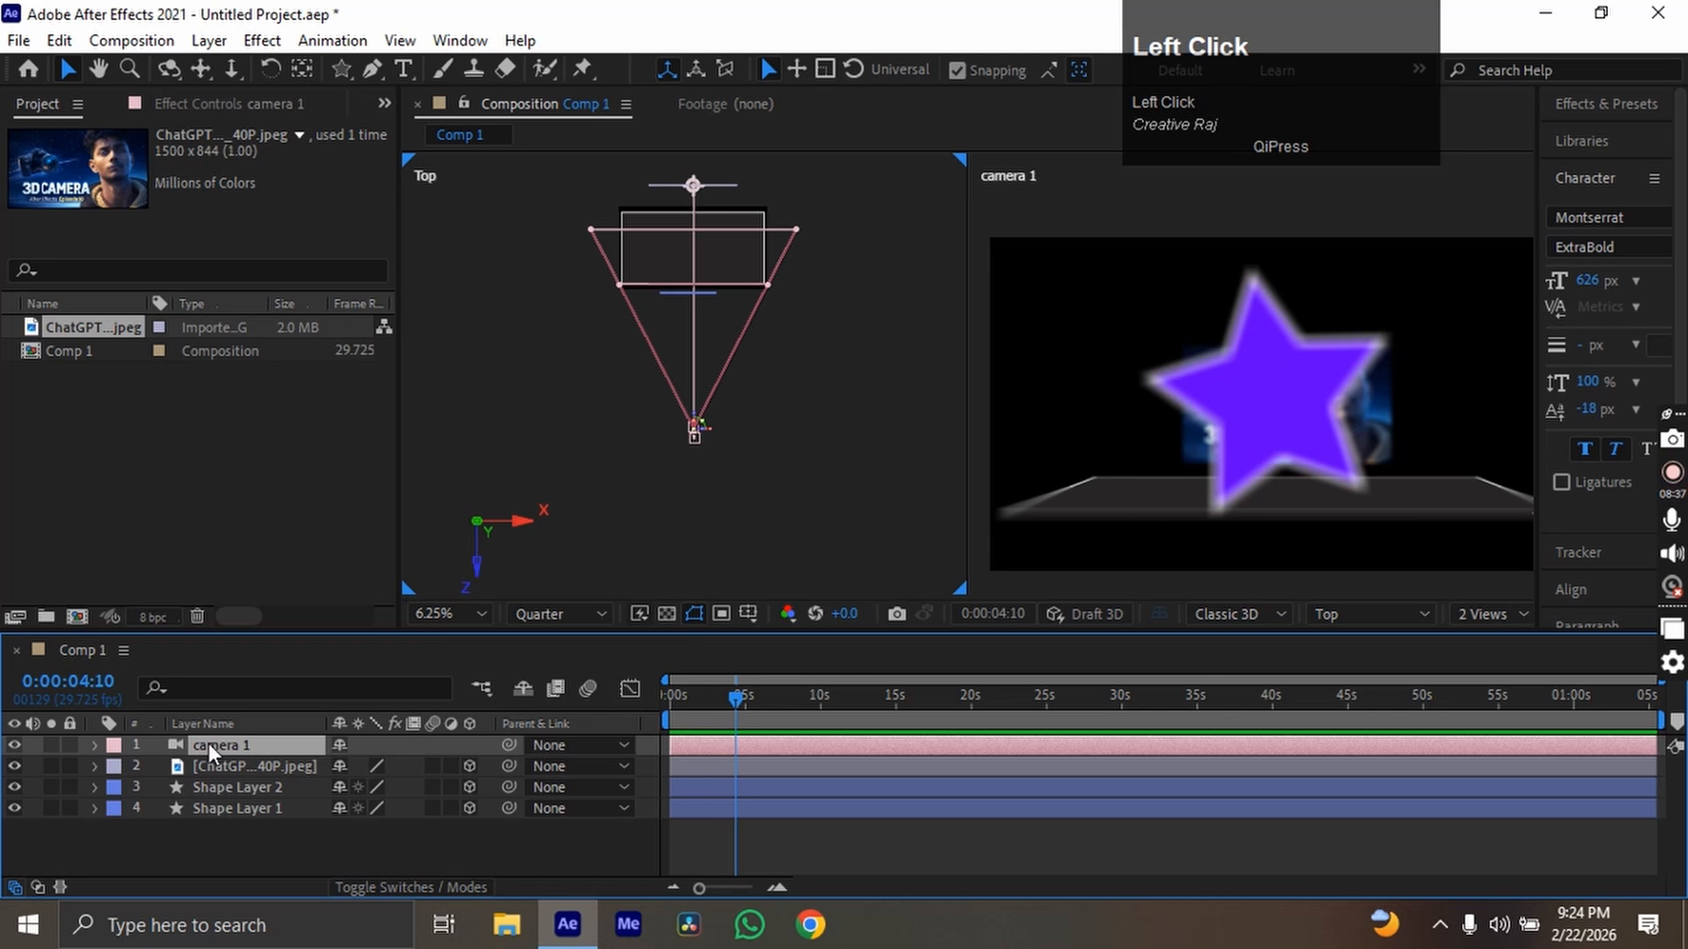
key(u)
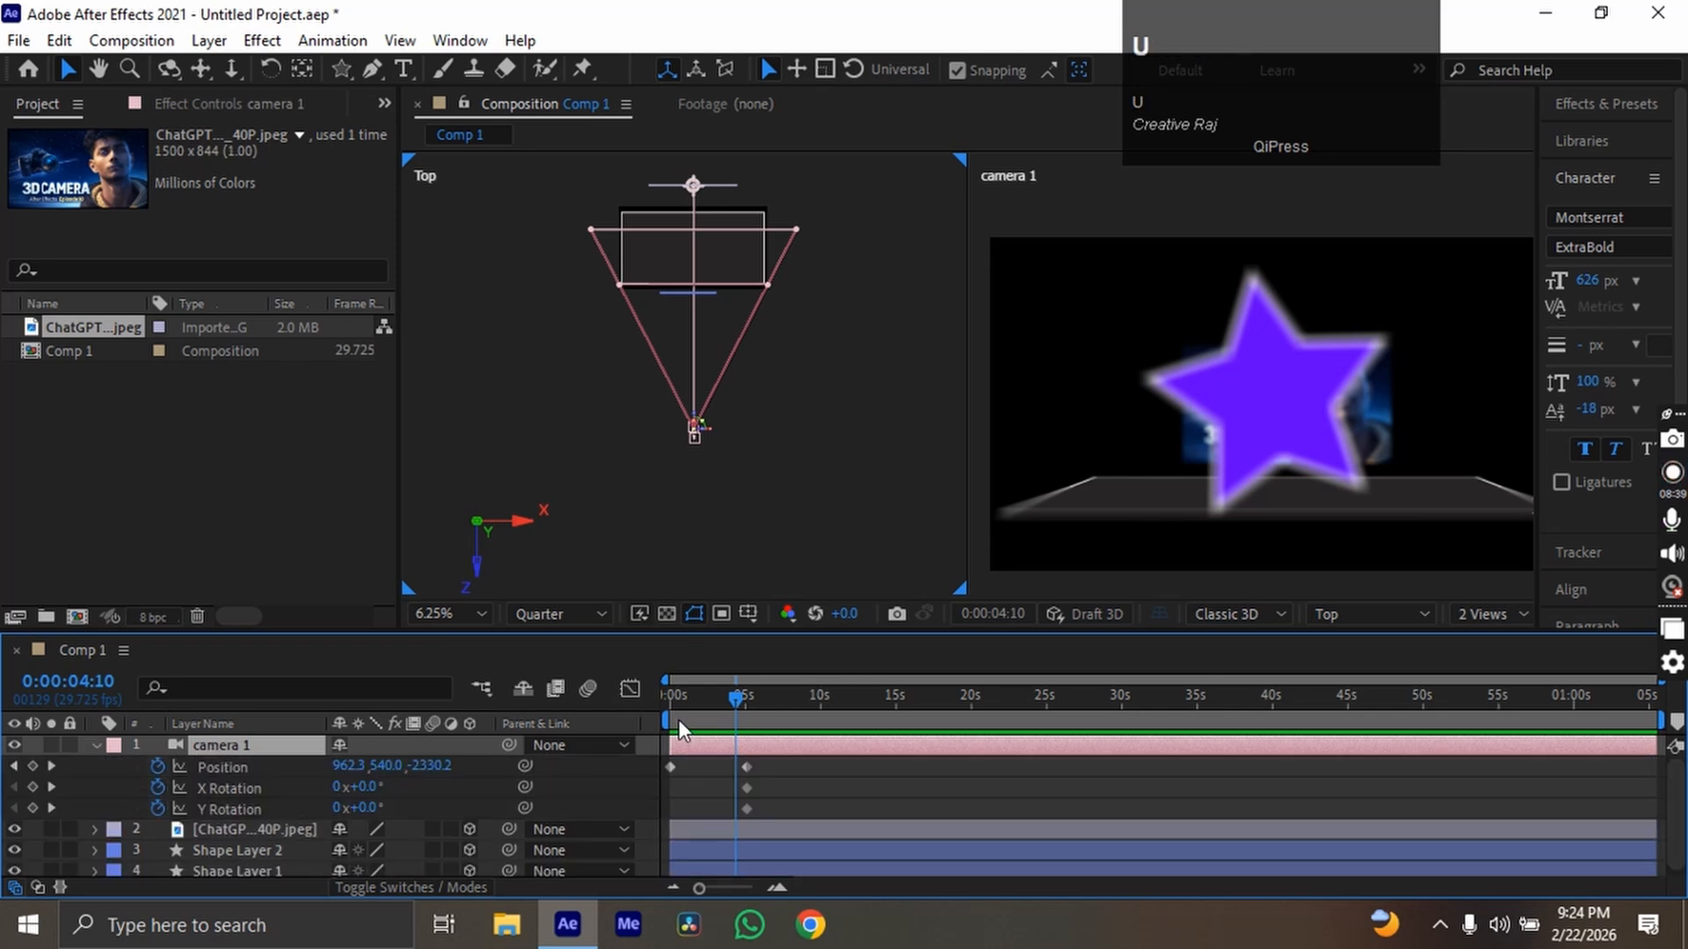
drag(679, 719, 603, 749)
click(673, 765)
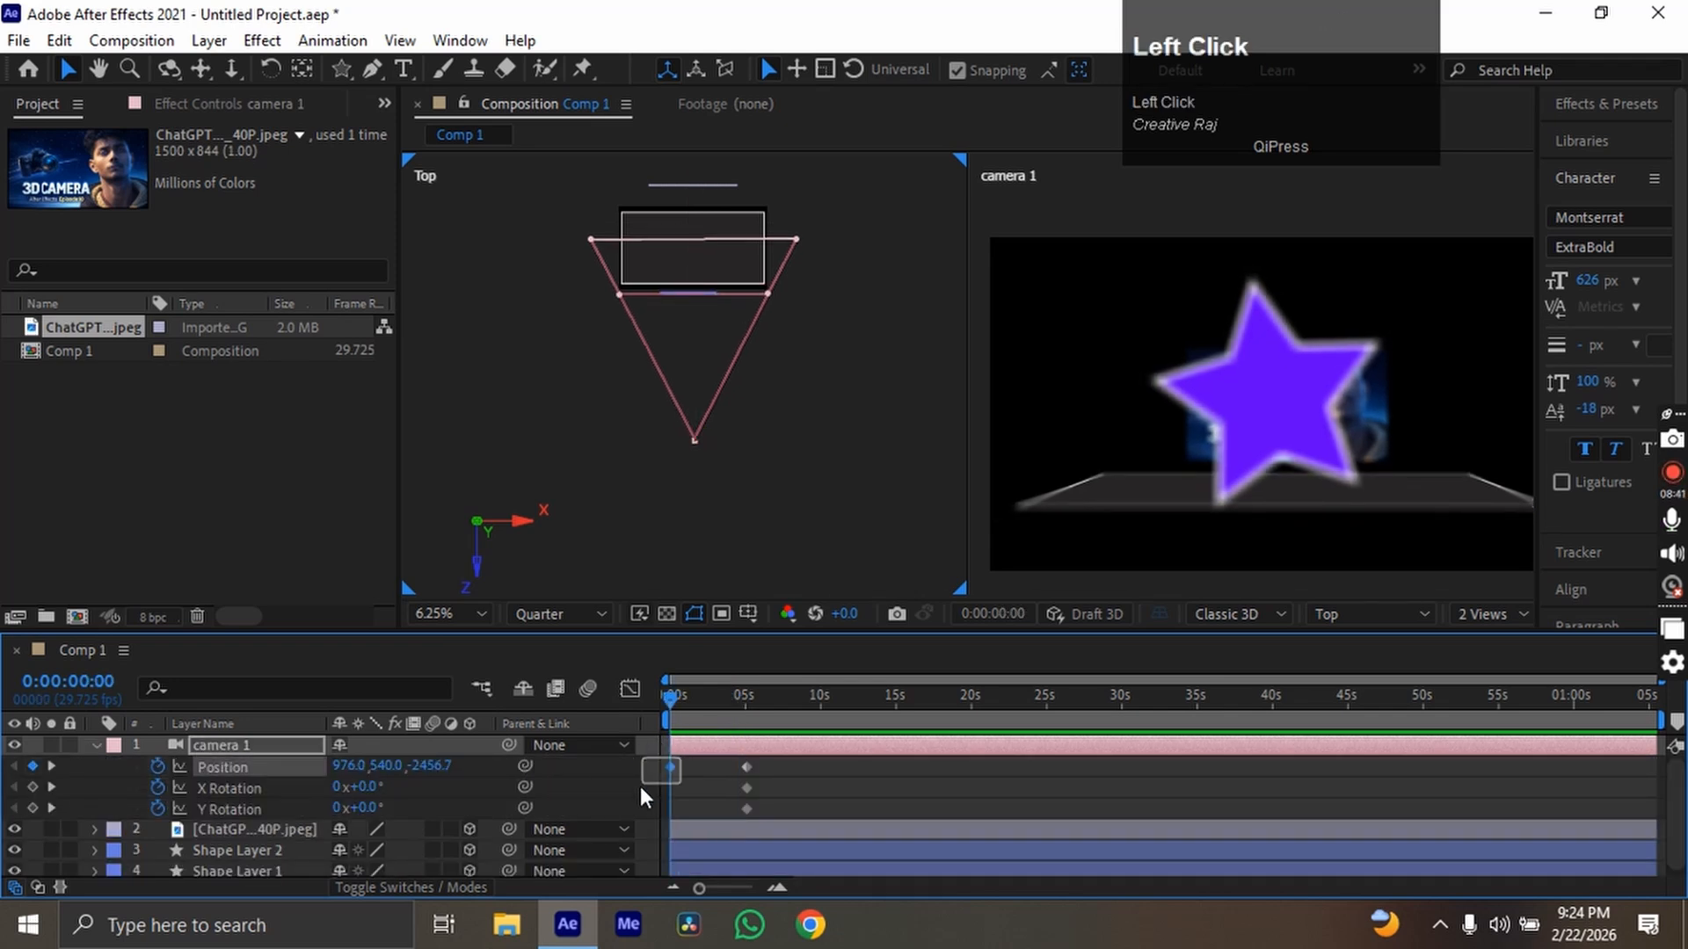
Set camera 1's Focus Distance to 1858 pixels at 0:00:00:00 and keyframe it so the star is sharp.
click(93, 746)
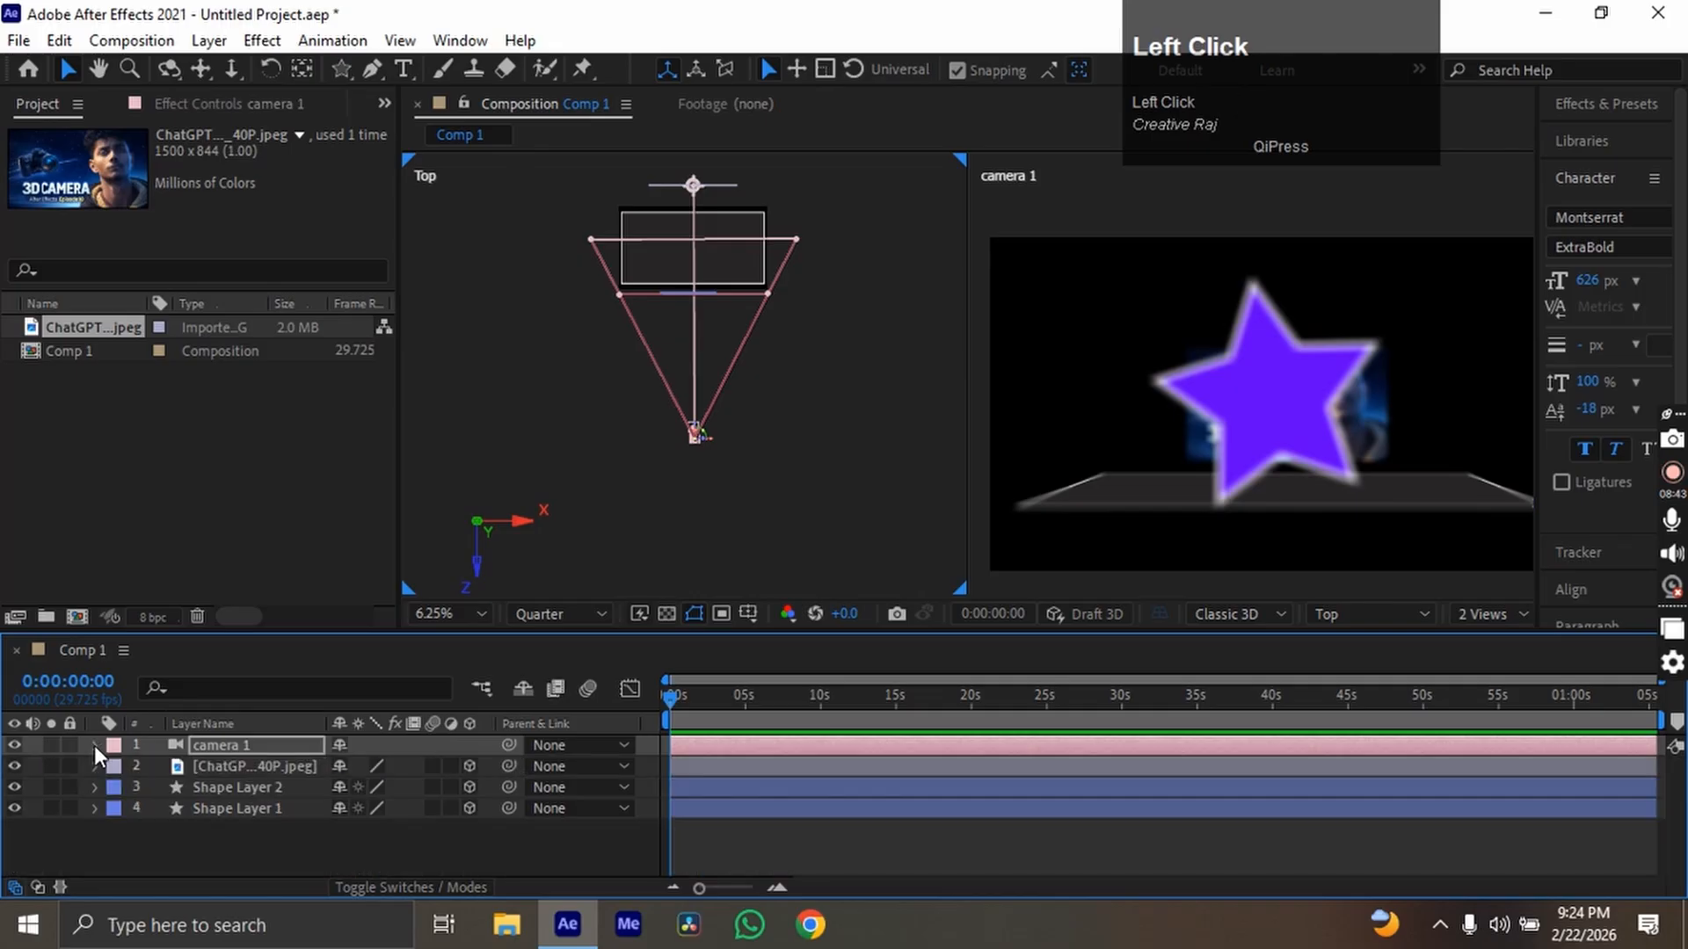
click(94, 746)
click(133, 772)
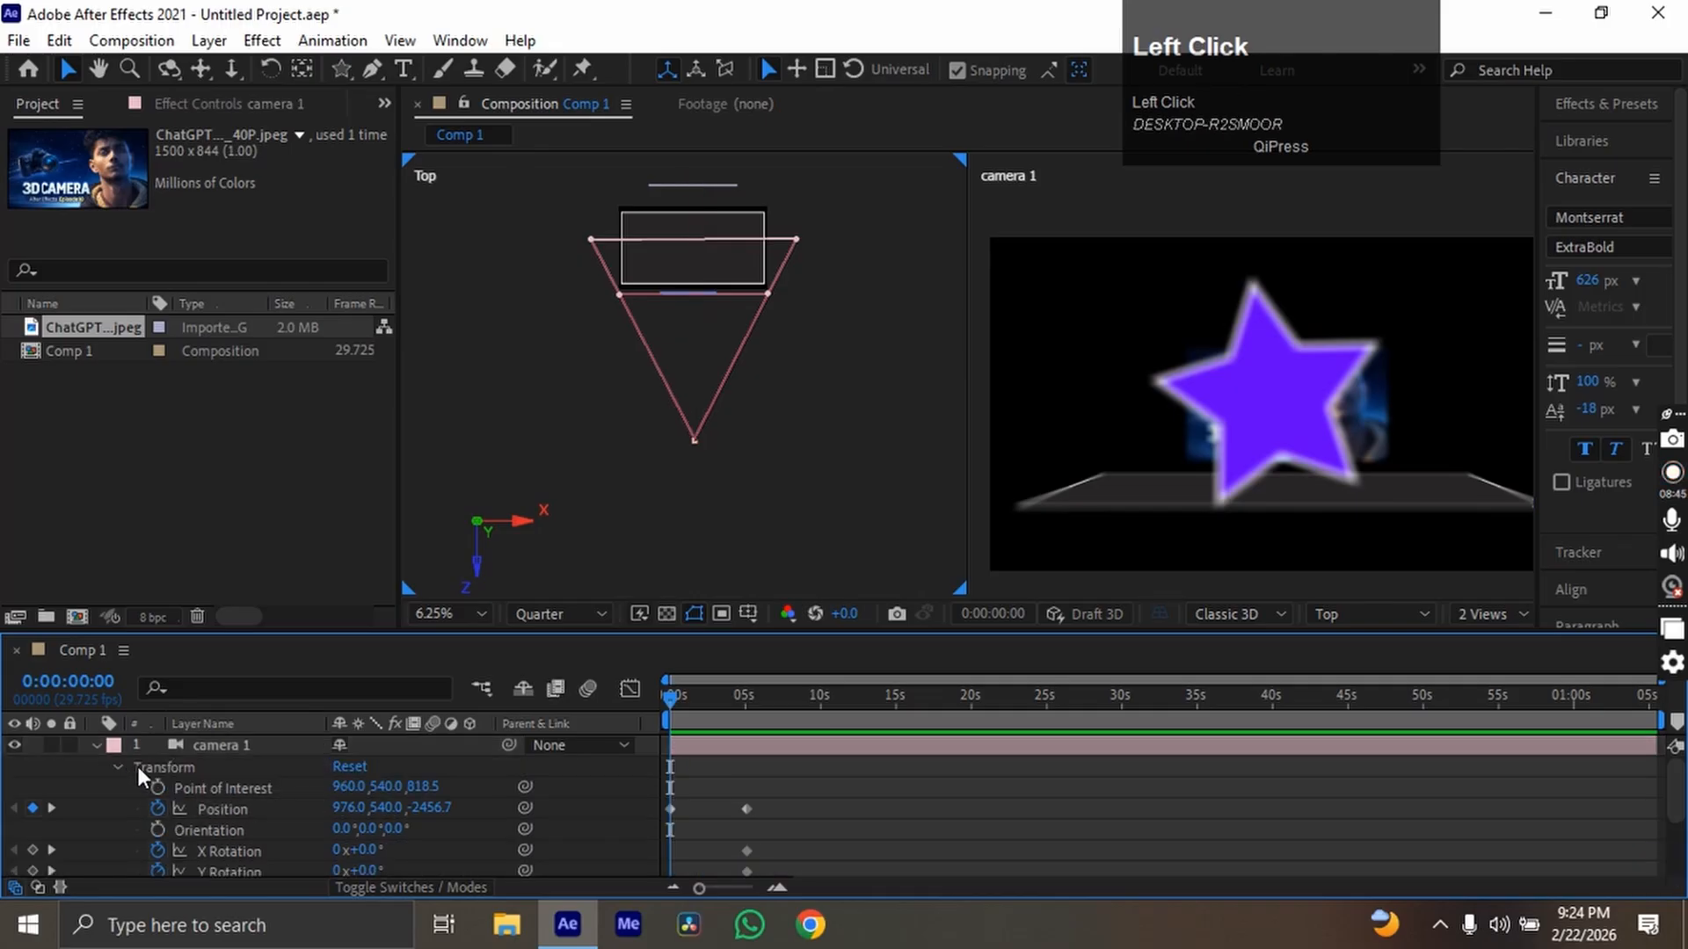
scroll(145, 778, down, 2)
click(117, 803)
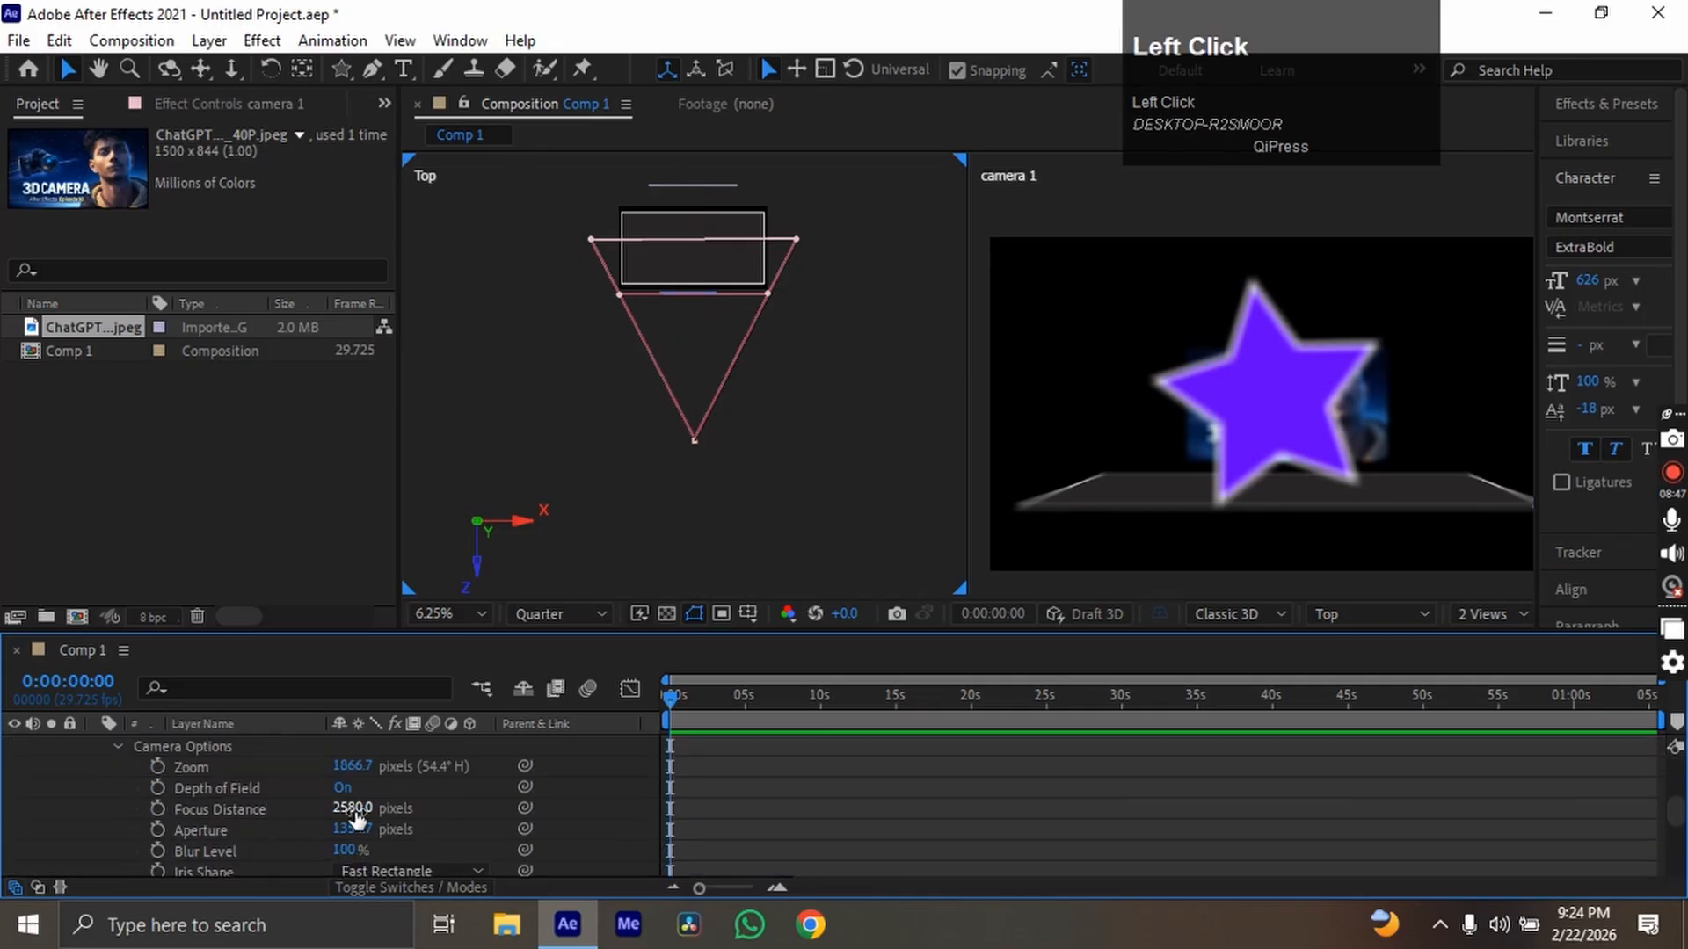
drag(359, 811, 88, 811)
drag(353, 811, 181, 809)
scroll(181, 809, up, 5)
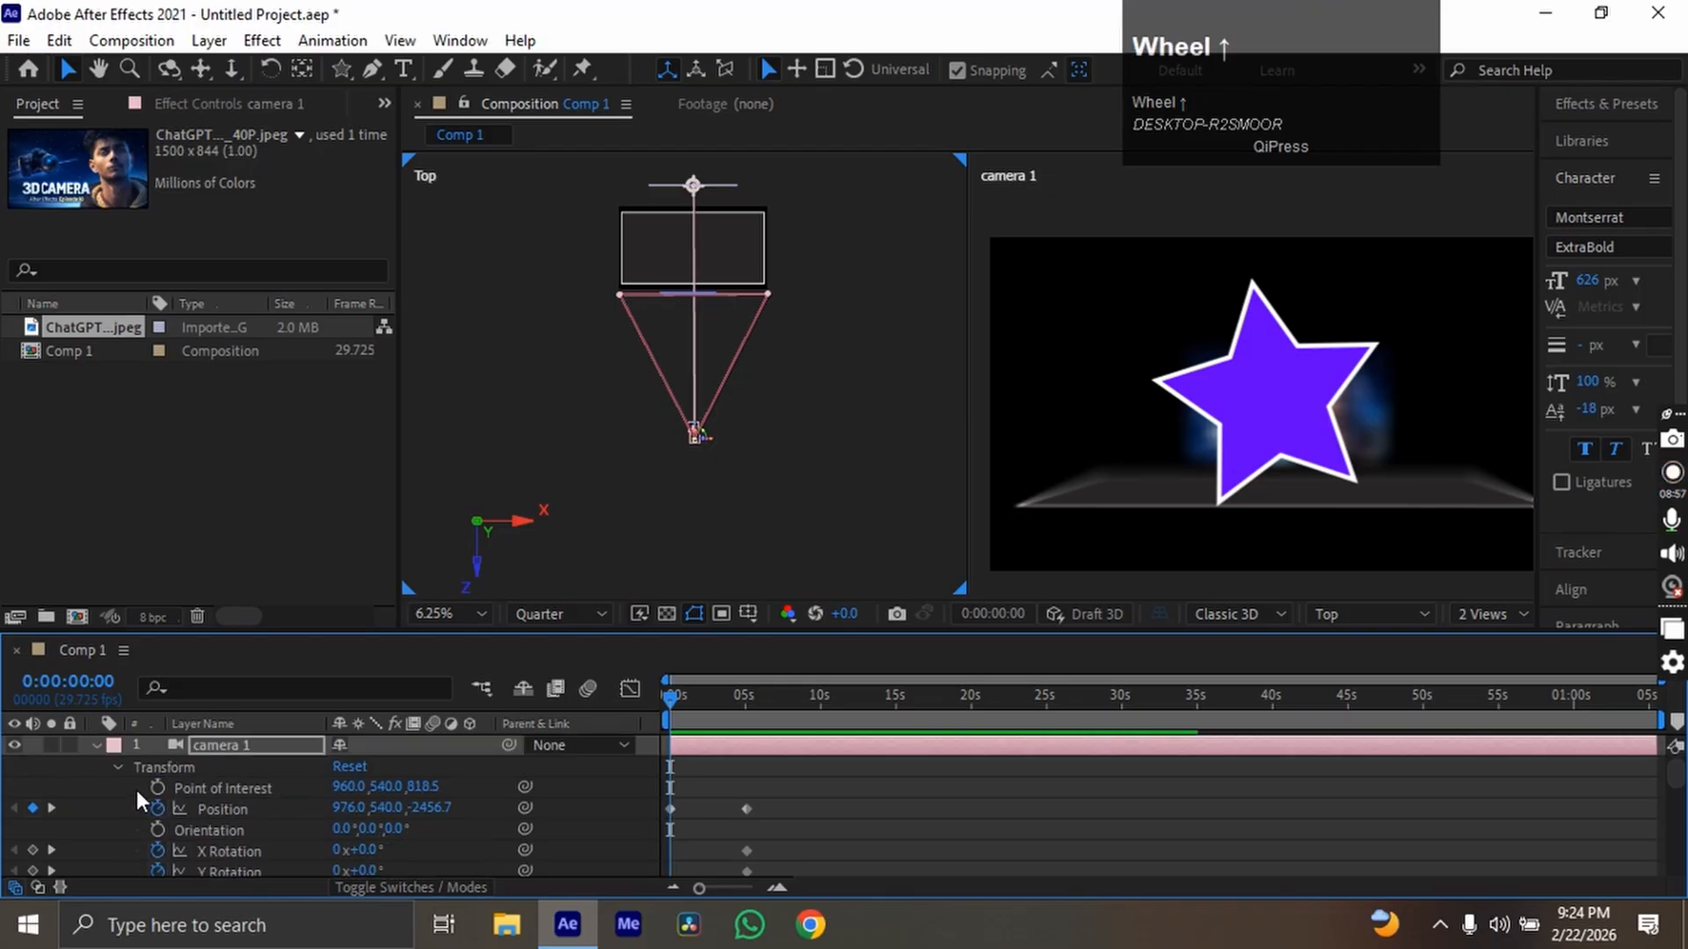
Pull the camera straight back in the Top view to X 960.0 and Z -4488.7 at the 0:00:00:00 Position keyframe.
click(92, 747)
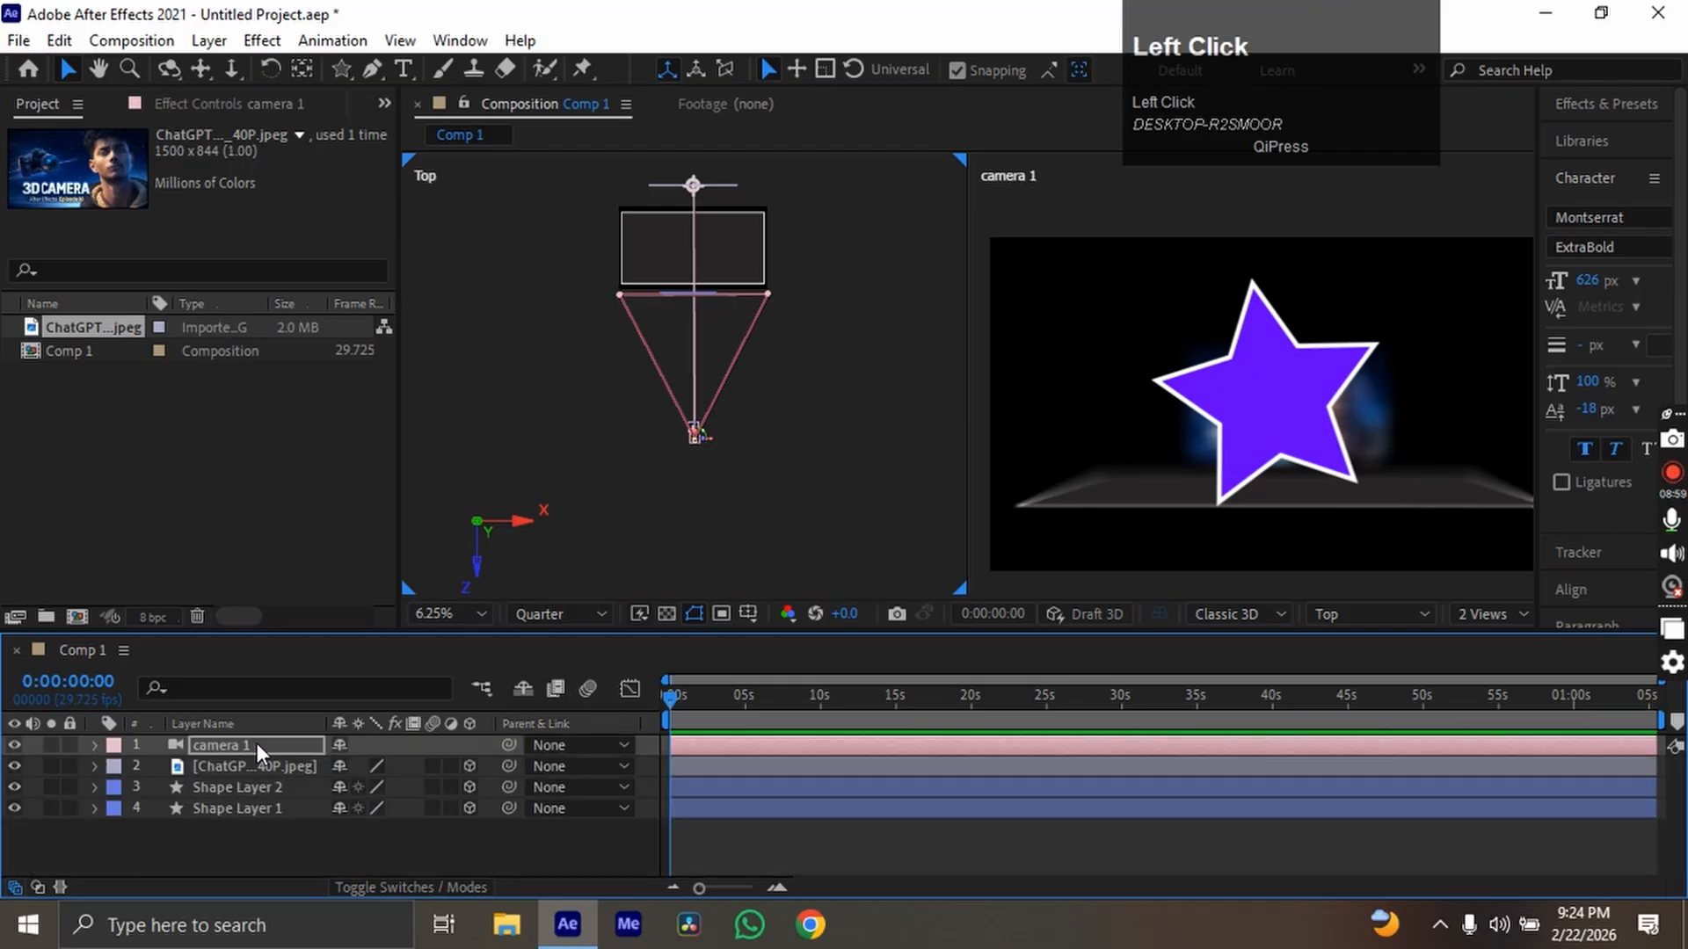
key(u)
mouse_move(684, 712)
mouse_down()
mouse_move(755, 714)
mouse_move(714, 713)
mouse_up()
key(Home)
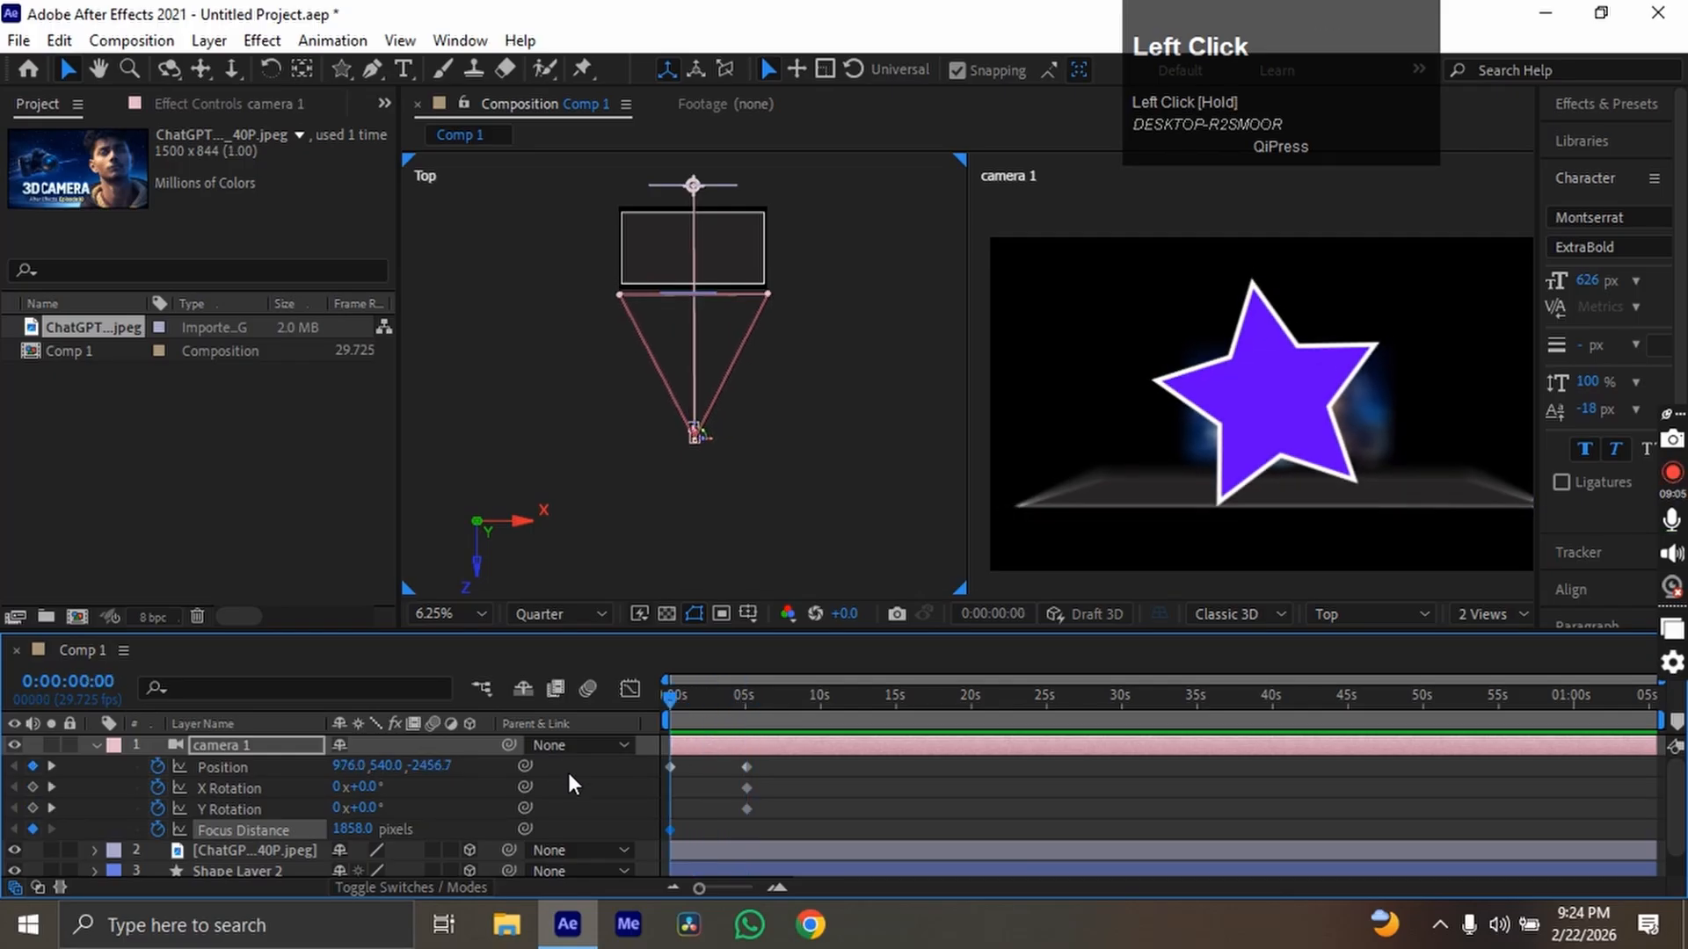
click(671, 767)
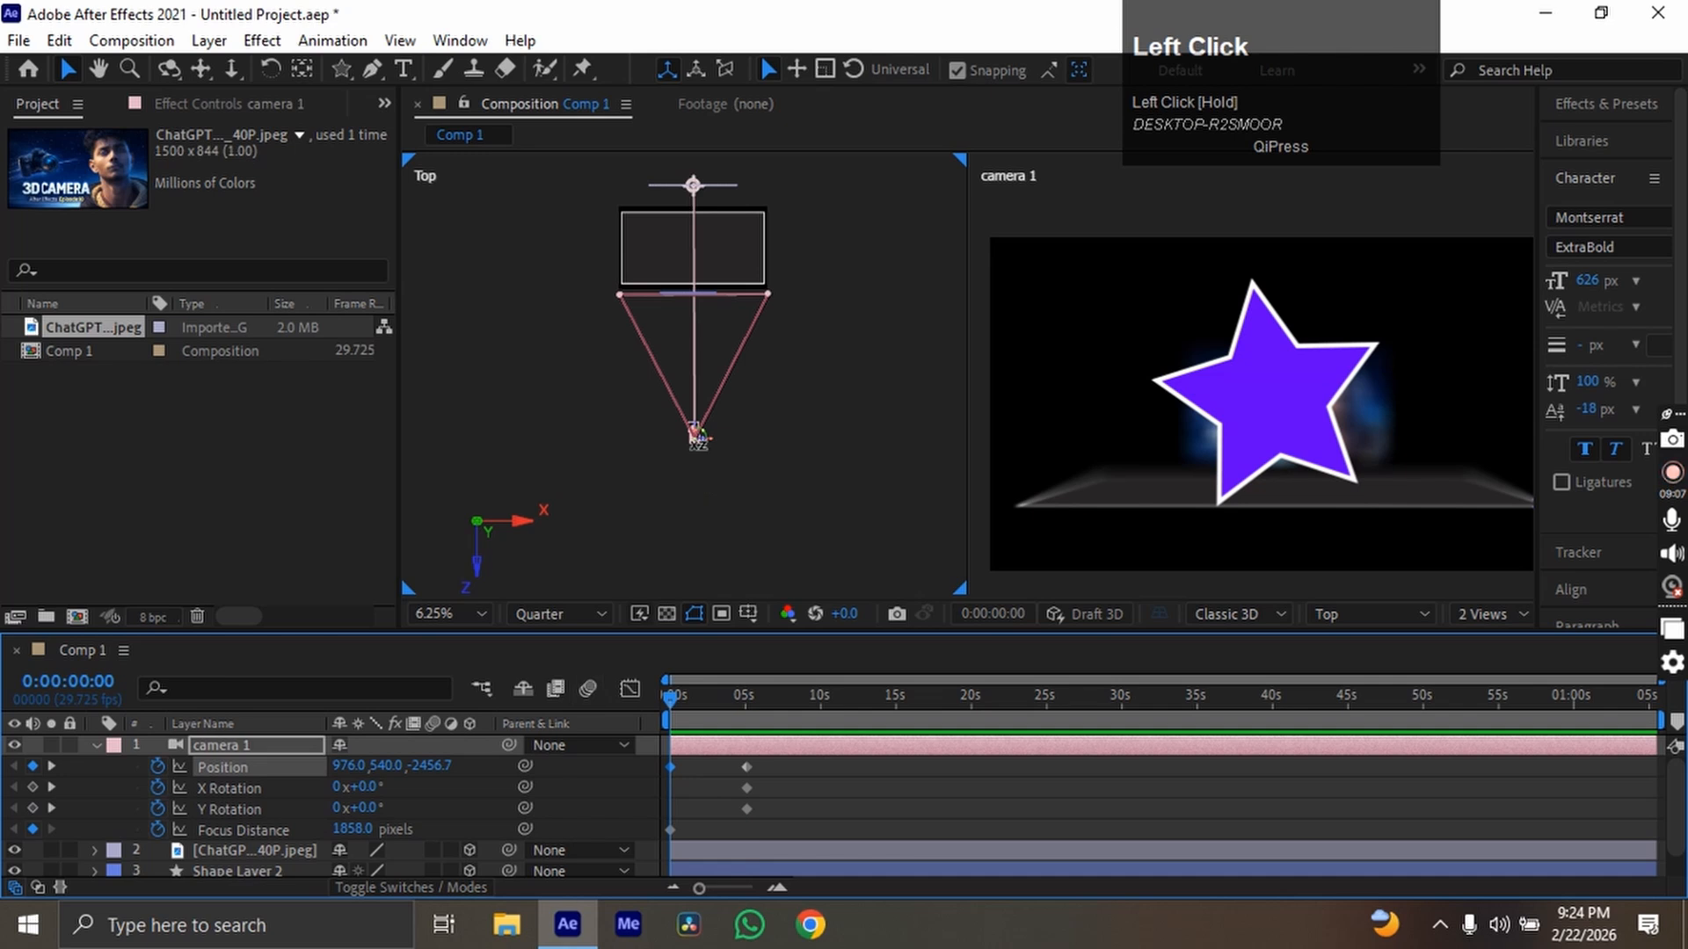
click(695, 435)
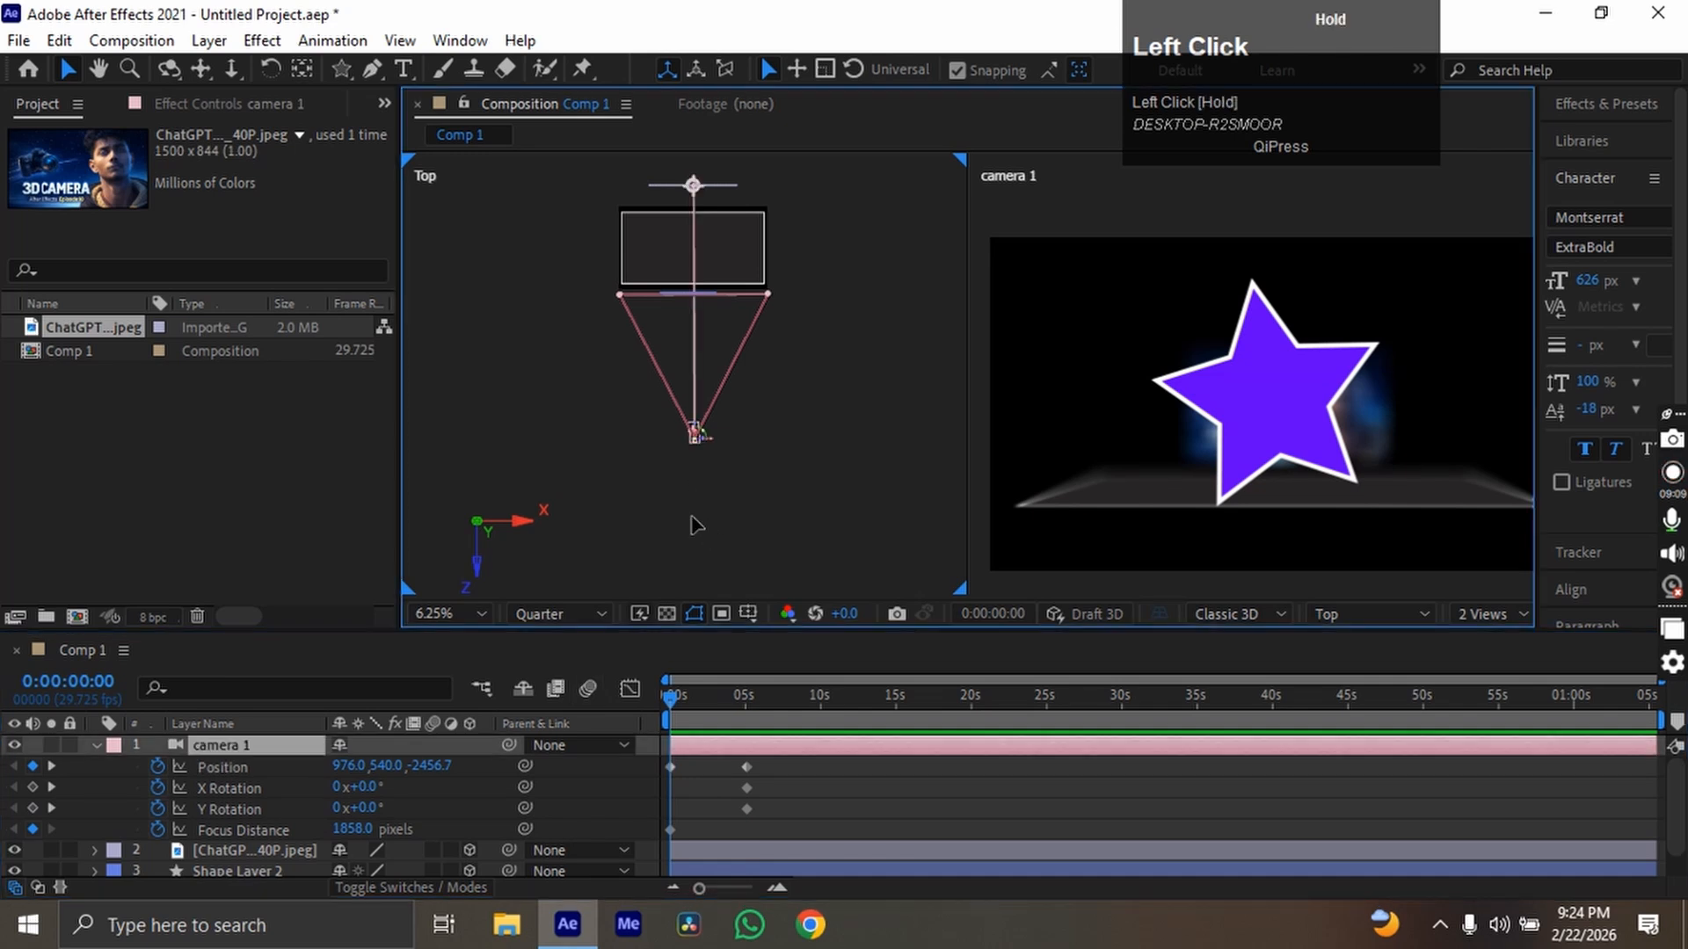
drag(692, 519, 692, 600)
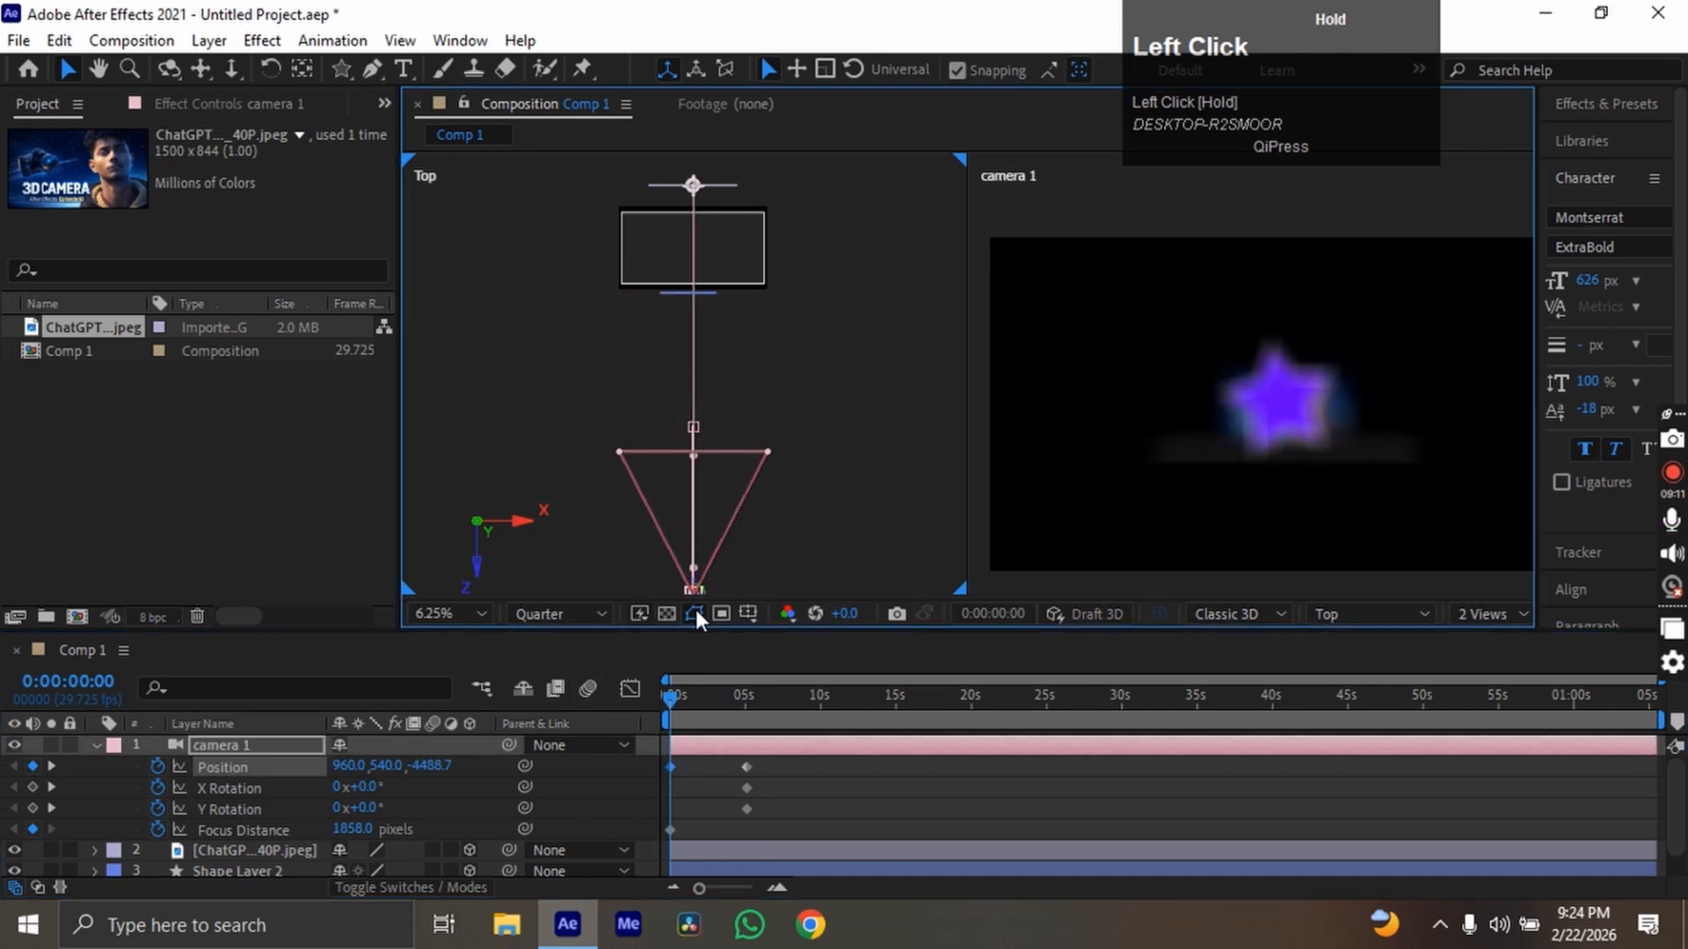
Play back the camera's push-in and scrub to the keyframes at 0:00:05:02.
key(space)
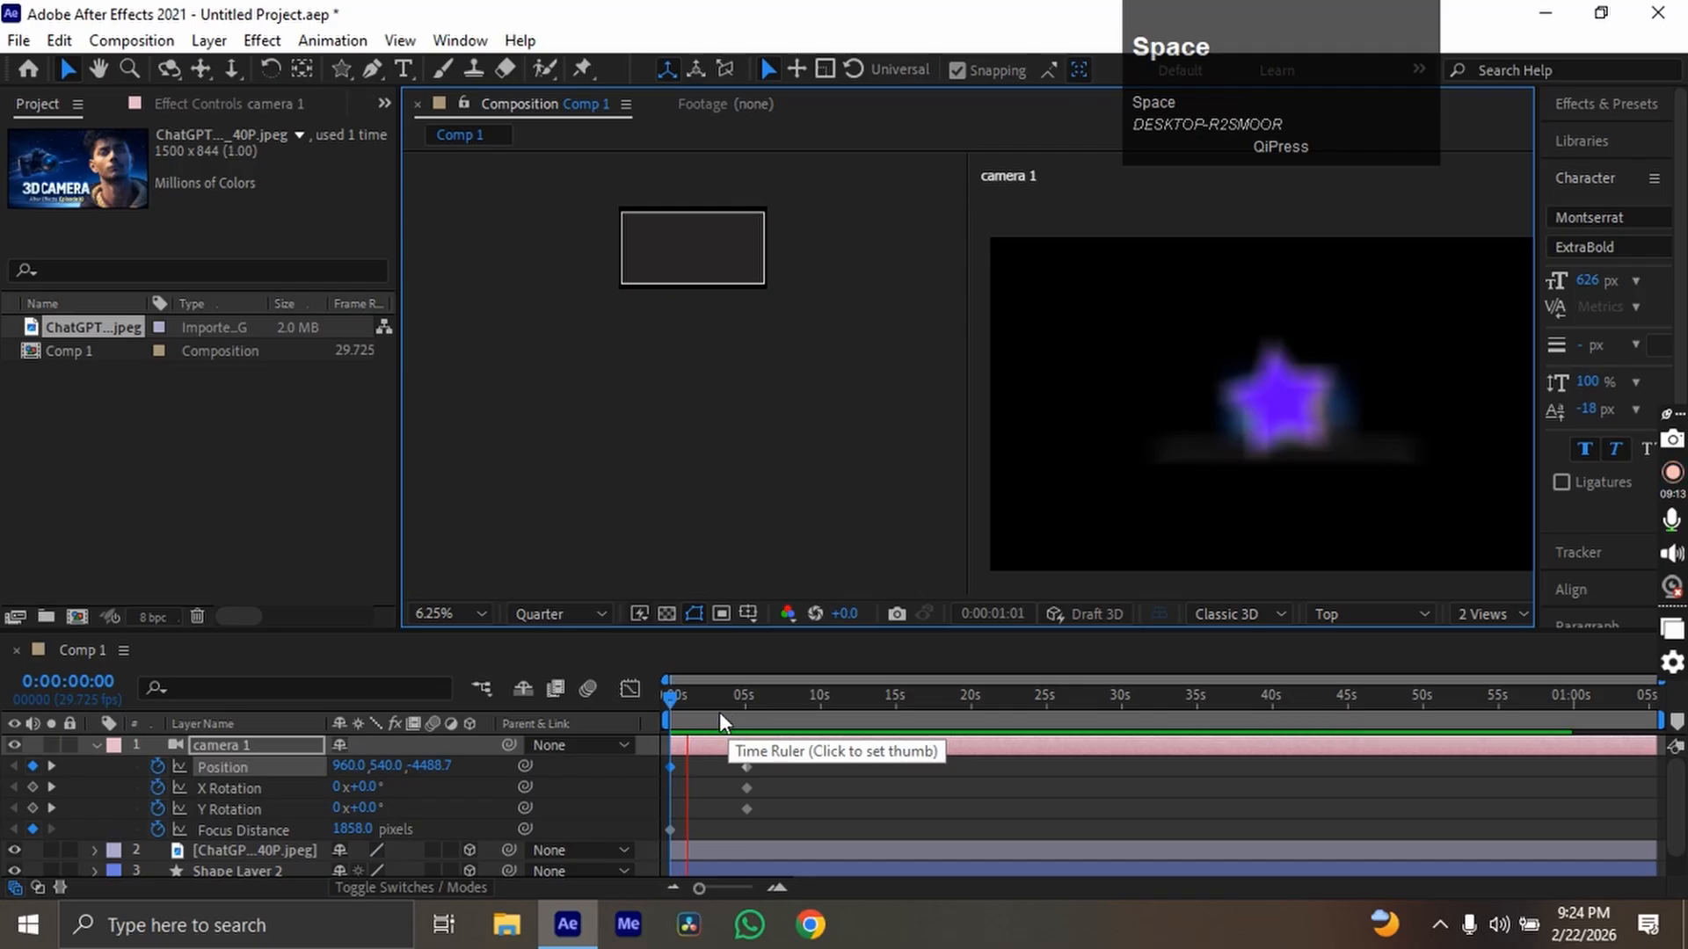
drag(719, 714, 746, 714)
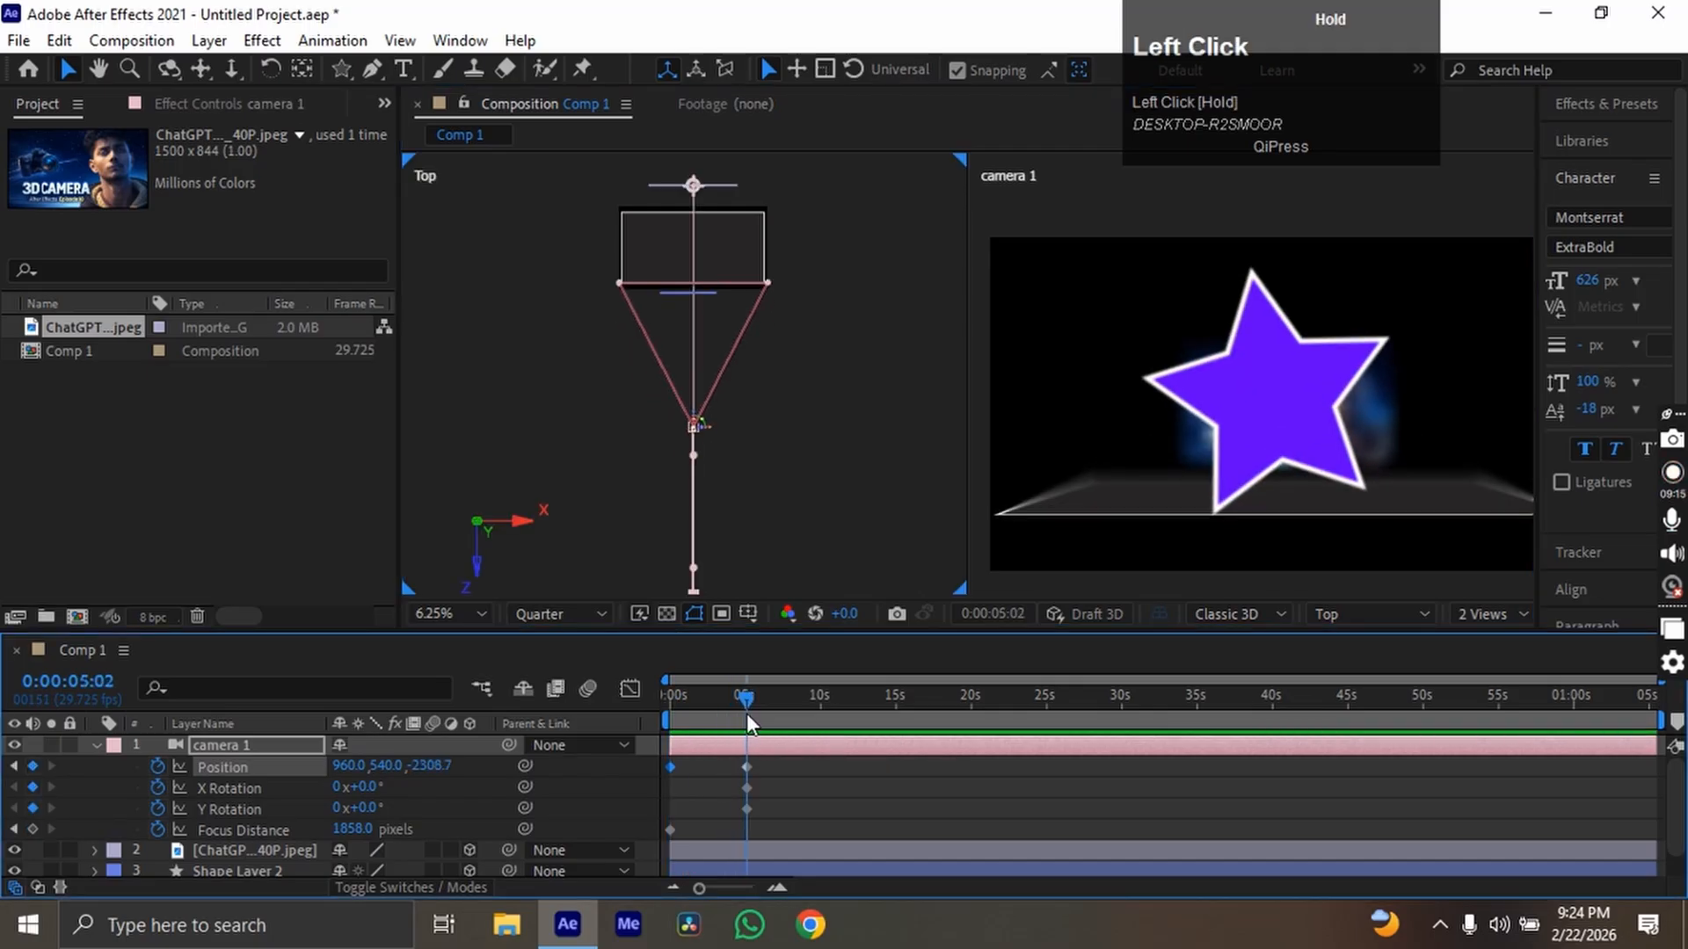
click(793, 767)
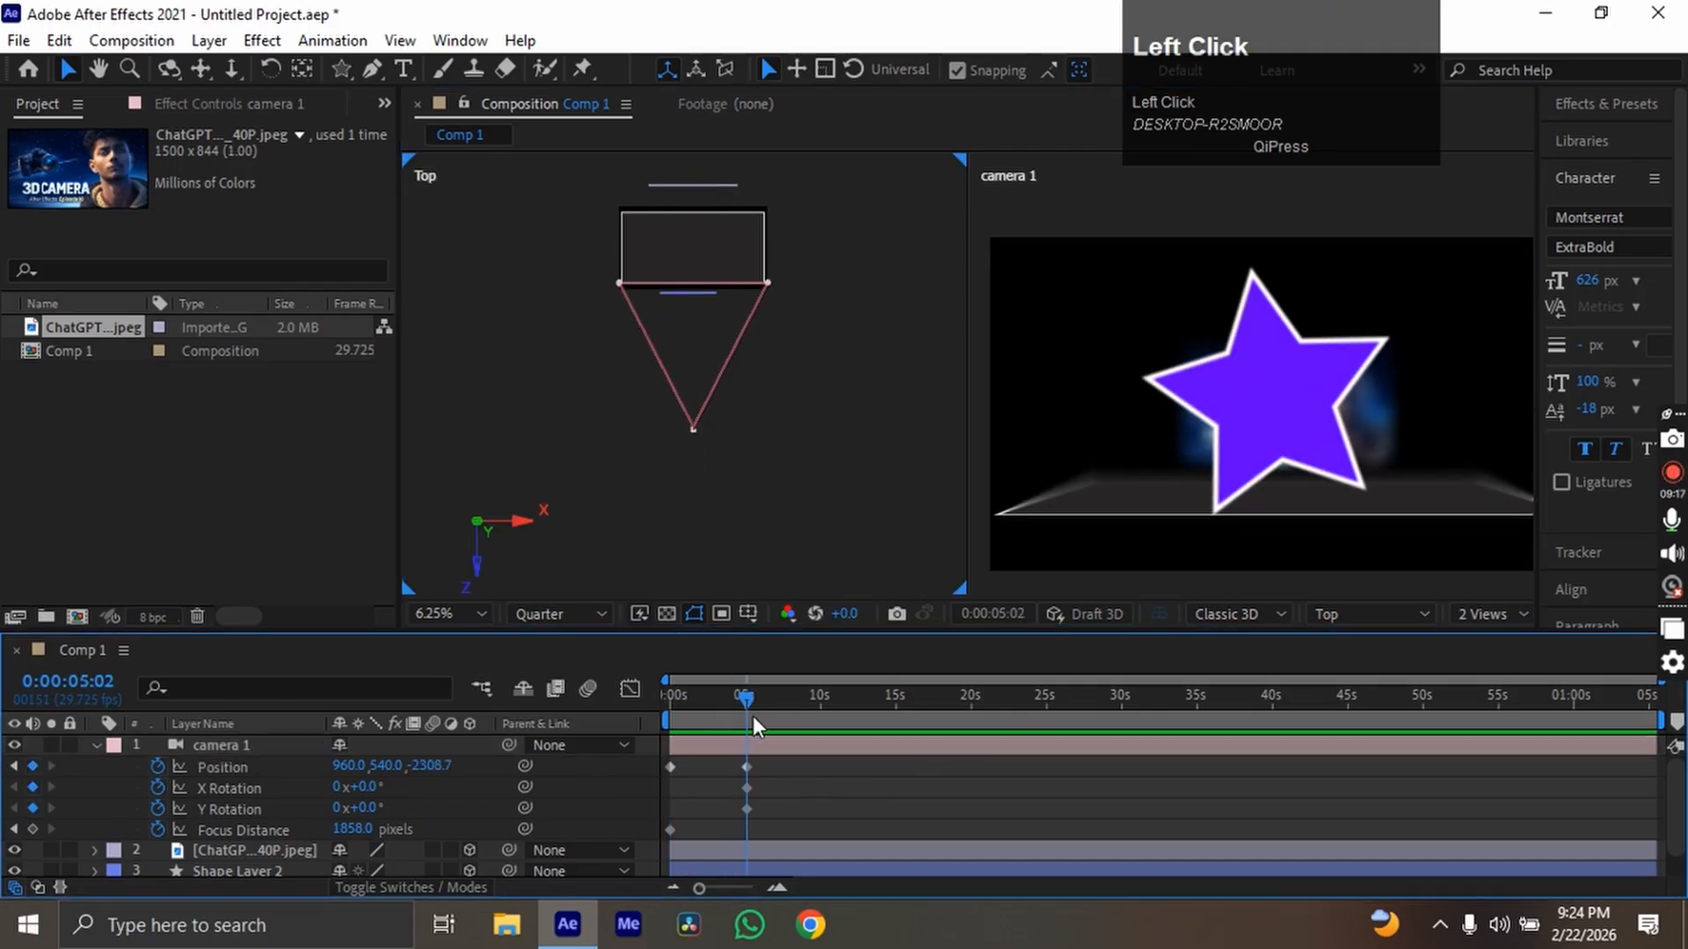
Go to 0:00:10:02 and move the camera in the Top view to X -1264.0 and Z -756.7.
drag(751, 712, 809, 742)
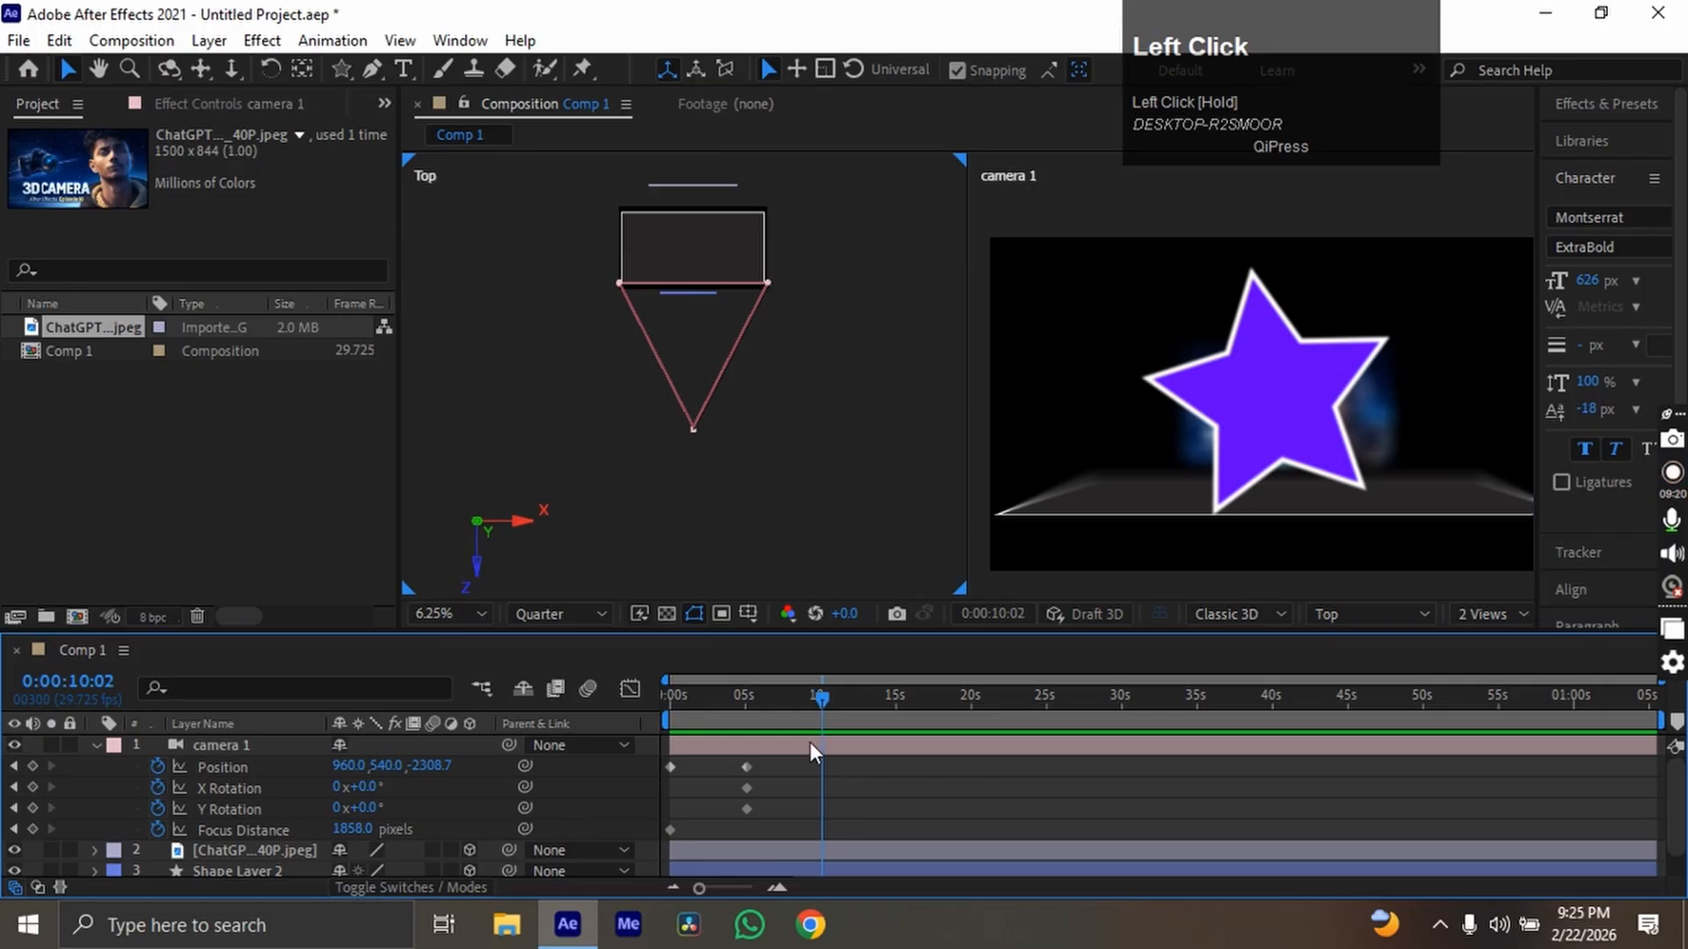
click(695, 431)
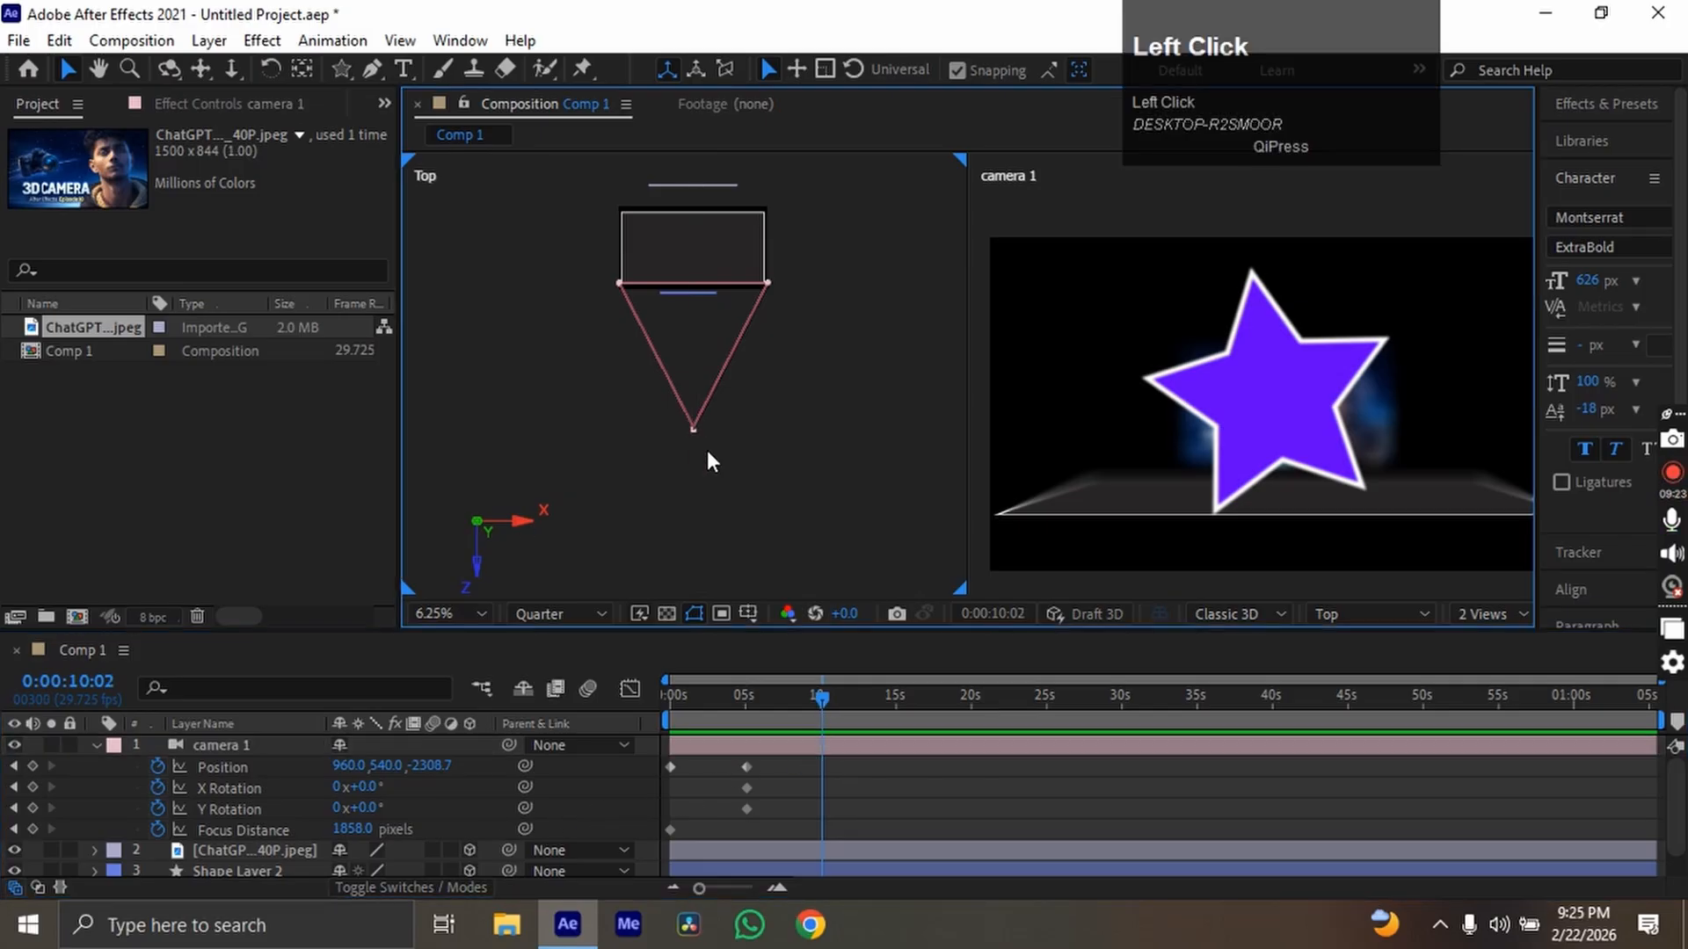
drag(694, 436, 526, 315)
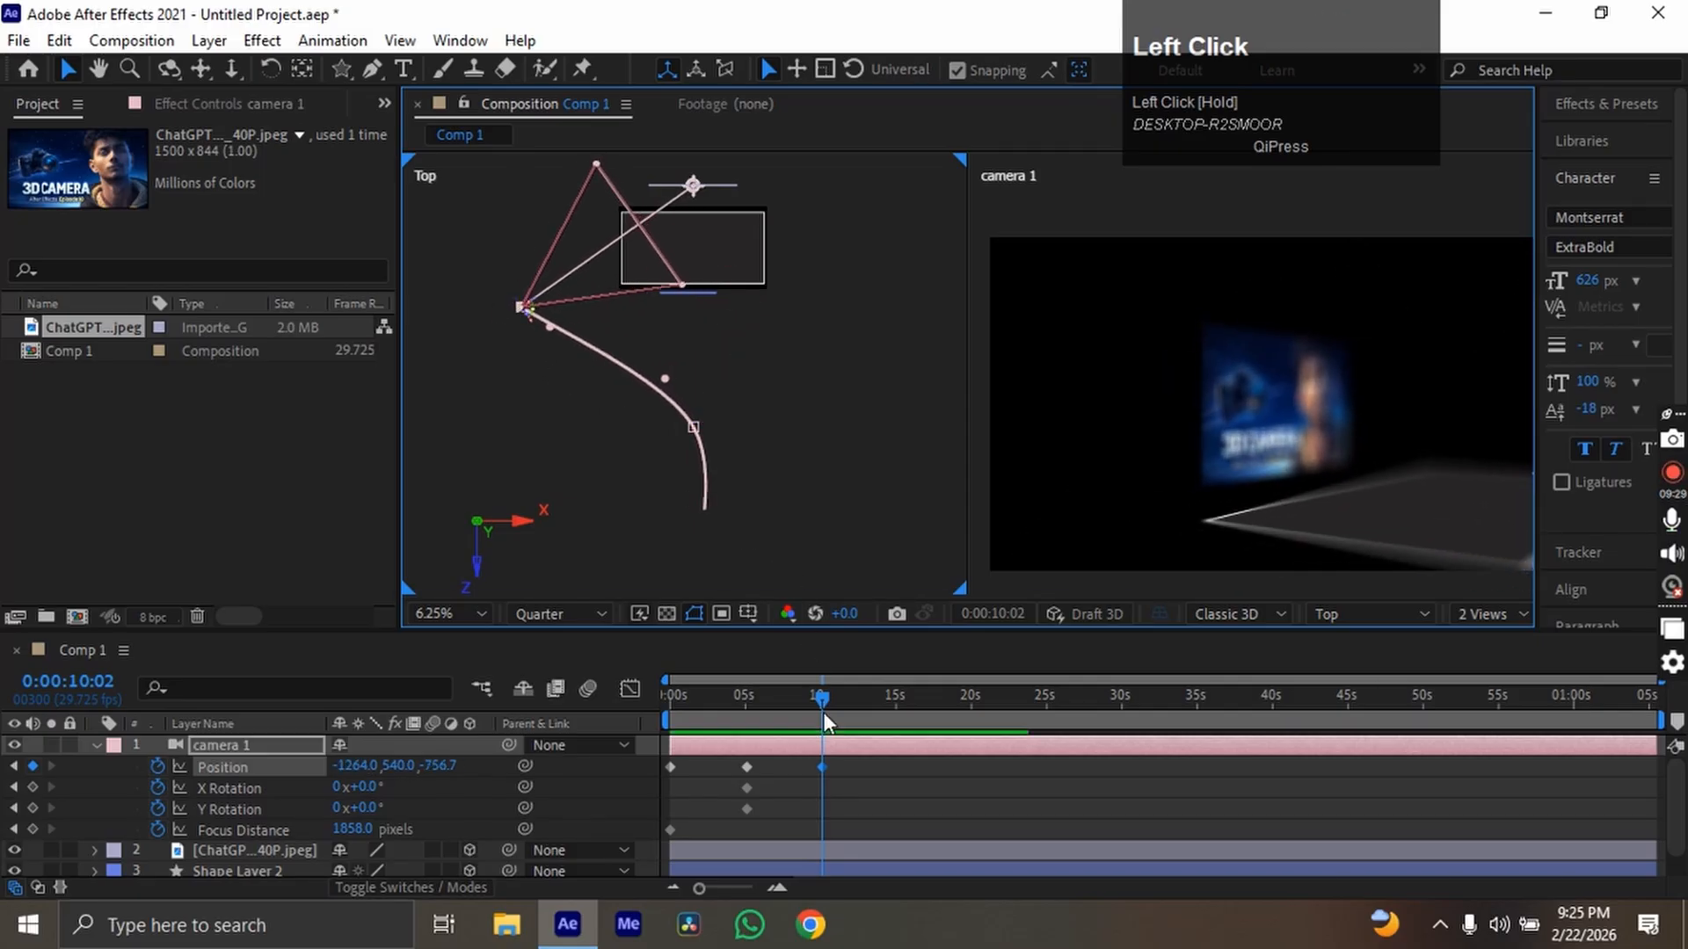
Go to 0:00:14:03 and move the camera in front of the image, to Position 954.7, 894.0, -461.1.
drag(823, 712, 882, 725)
click(518, 324)
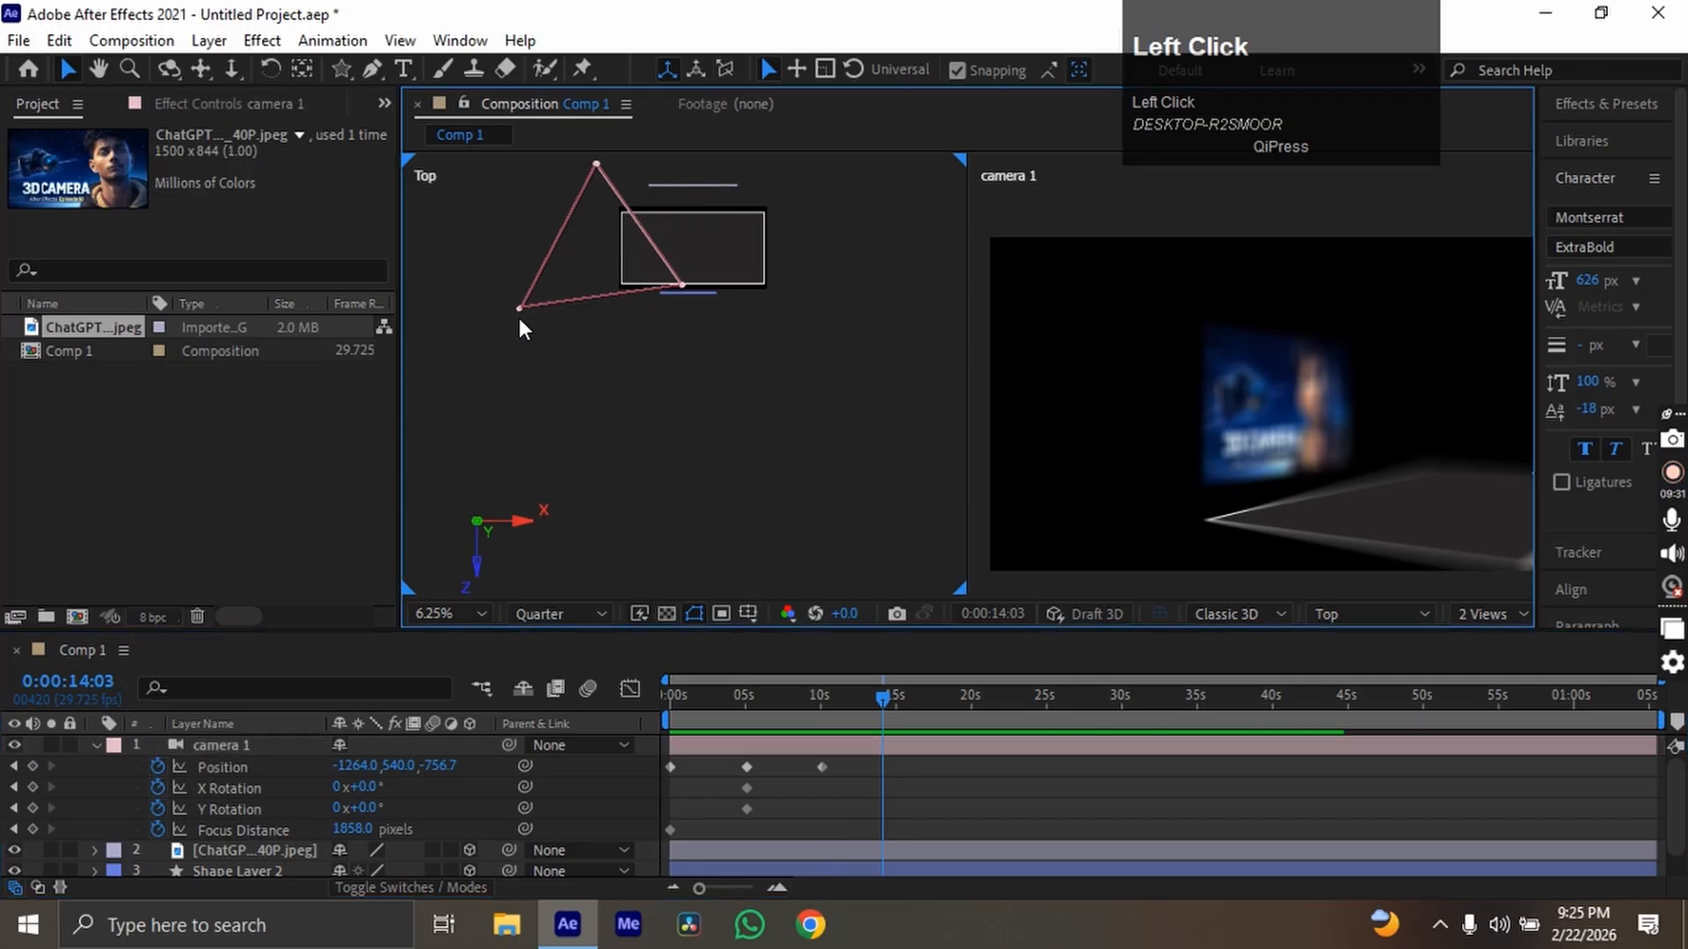
drag(554, 310, 710, 313)
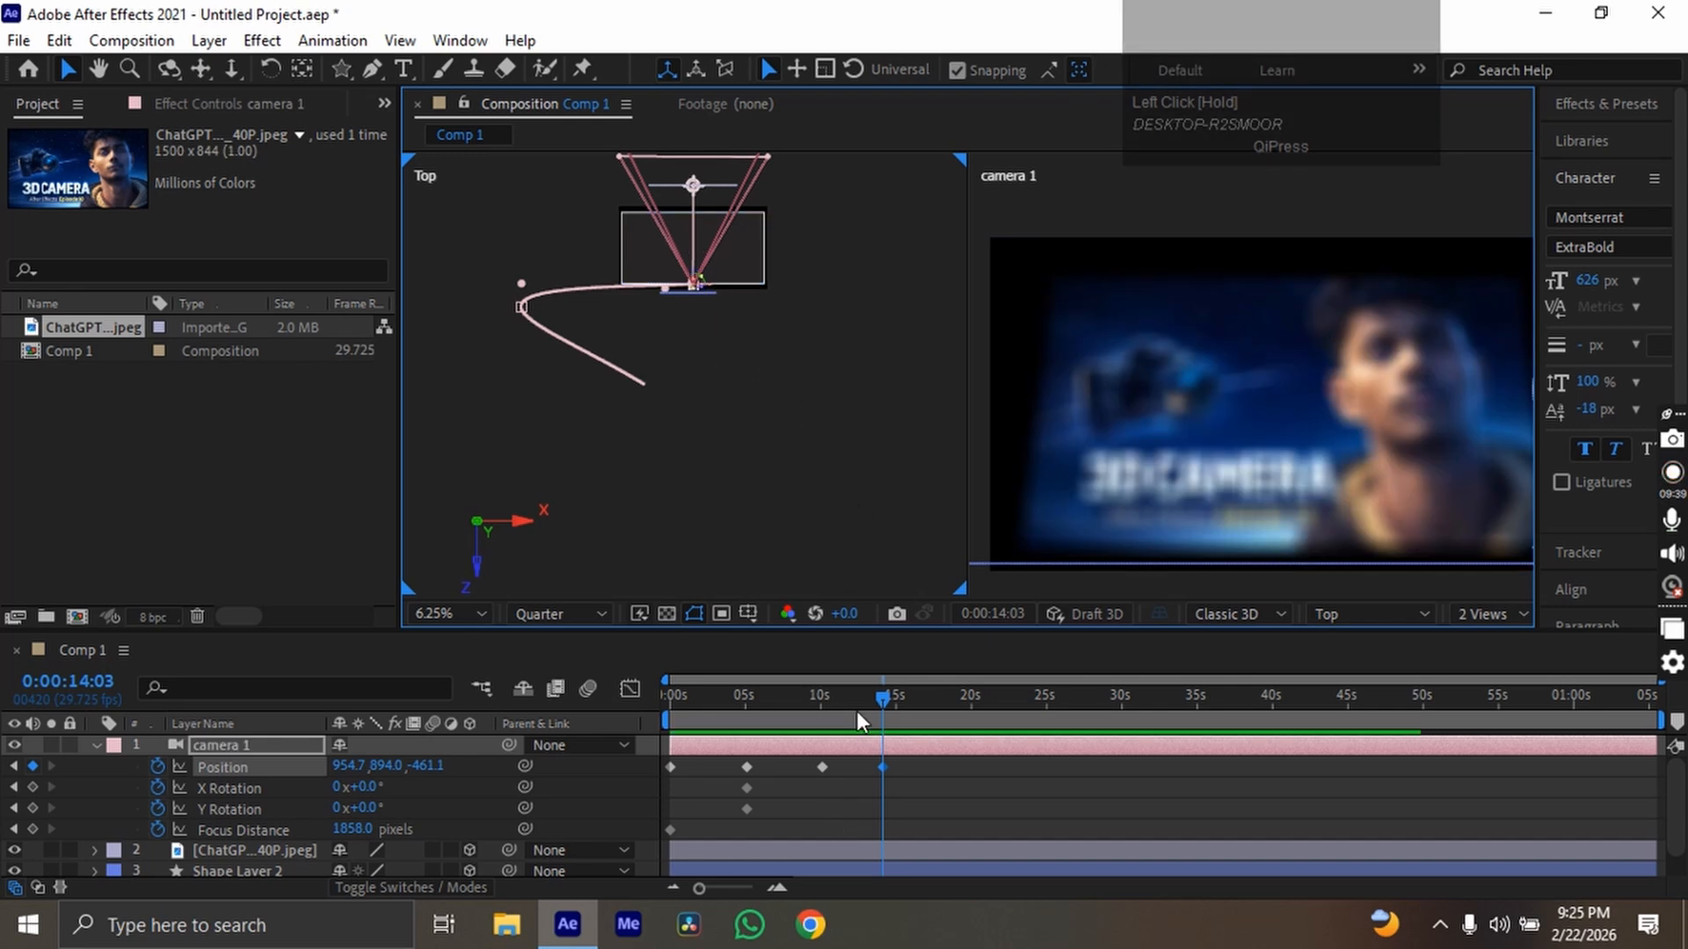
Try Focus Distance values on the image at 0:00:14:03, from 2341 pixels down to 1105 pixels.
drag(364, 829, 91, 829)
drag(352, 828, 1015, 815)
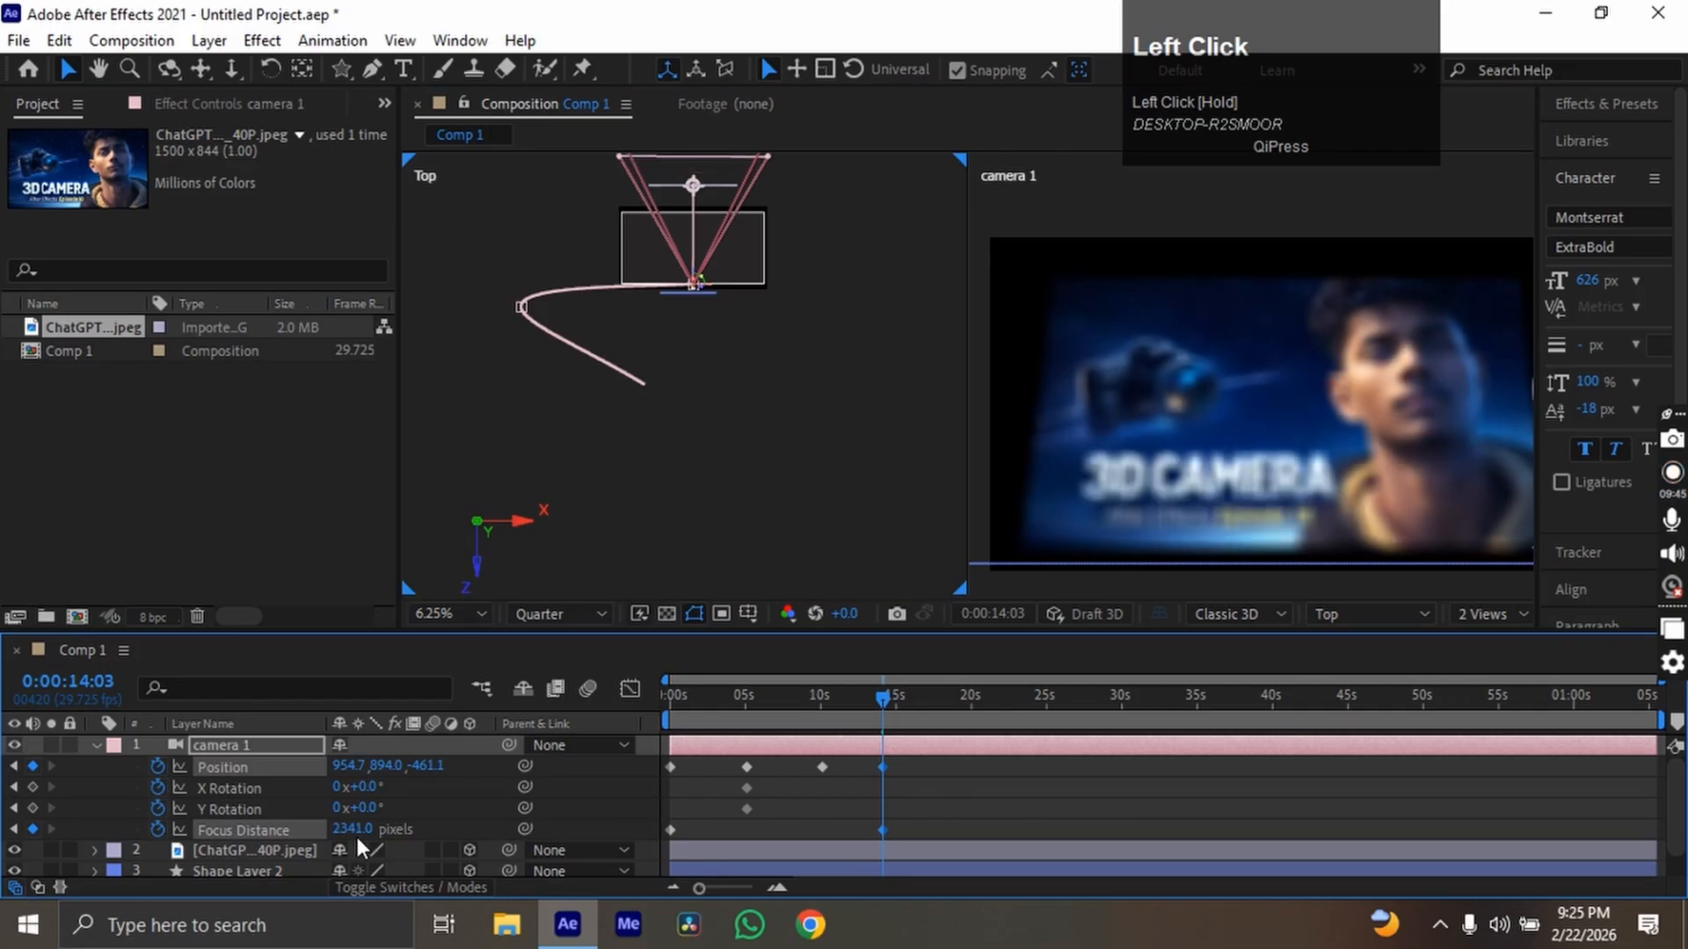
drag(807, 794, 921, 793)
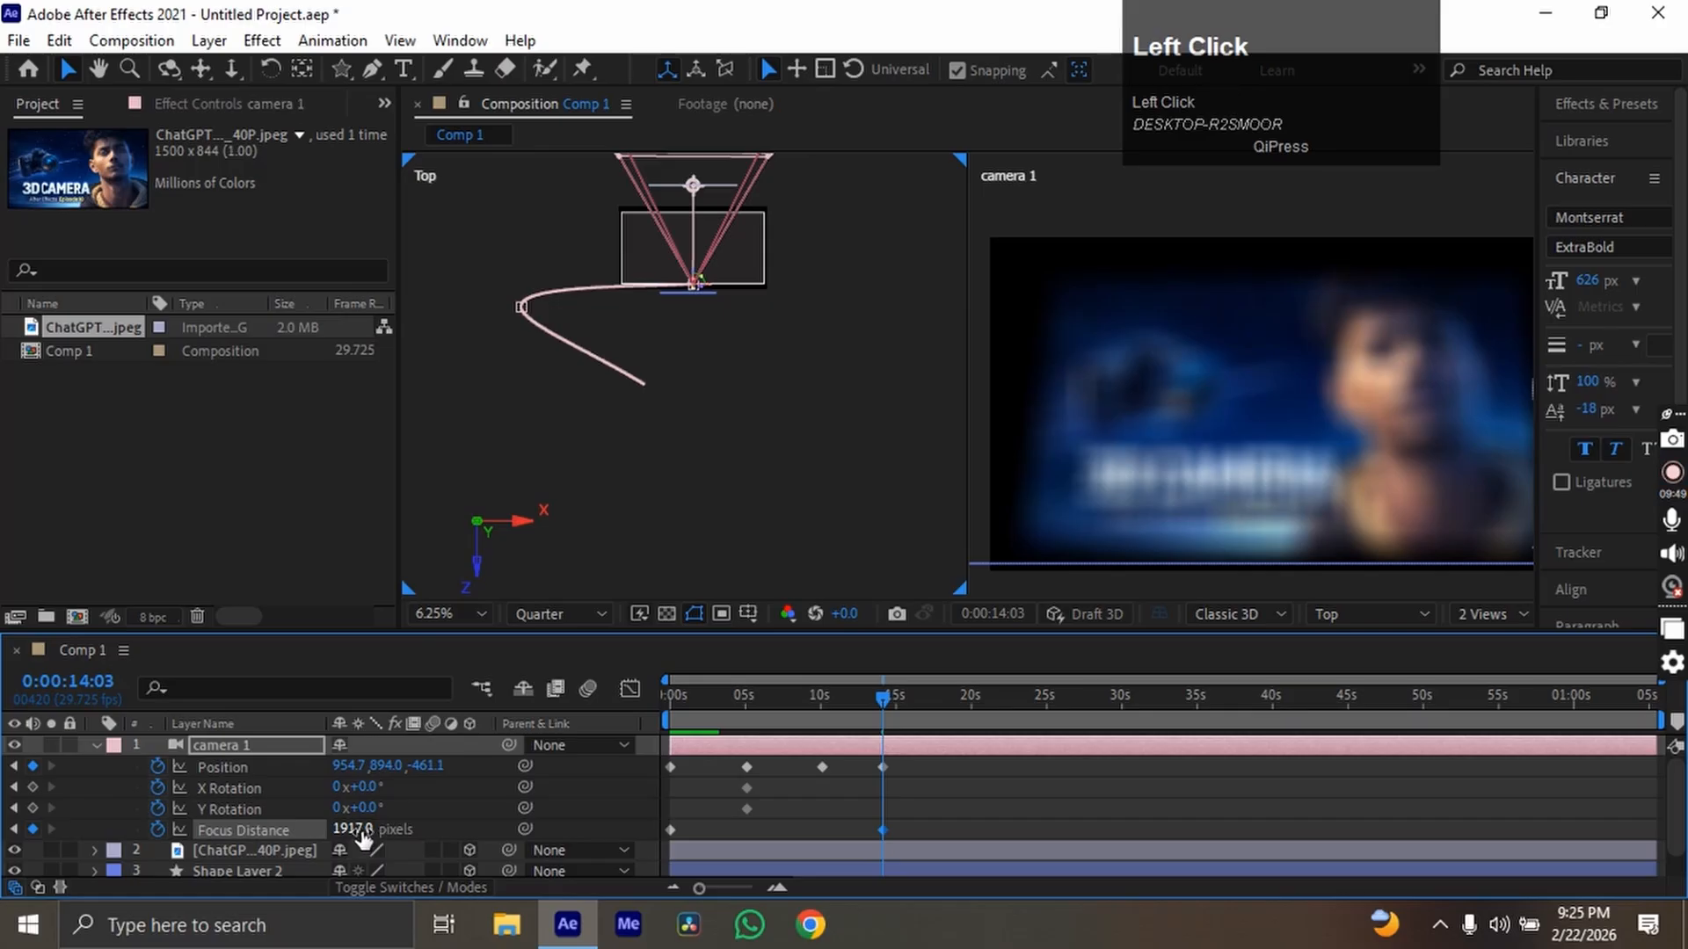
drag(358, 834, 33, 851)
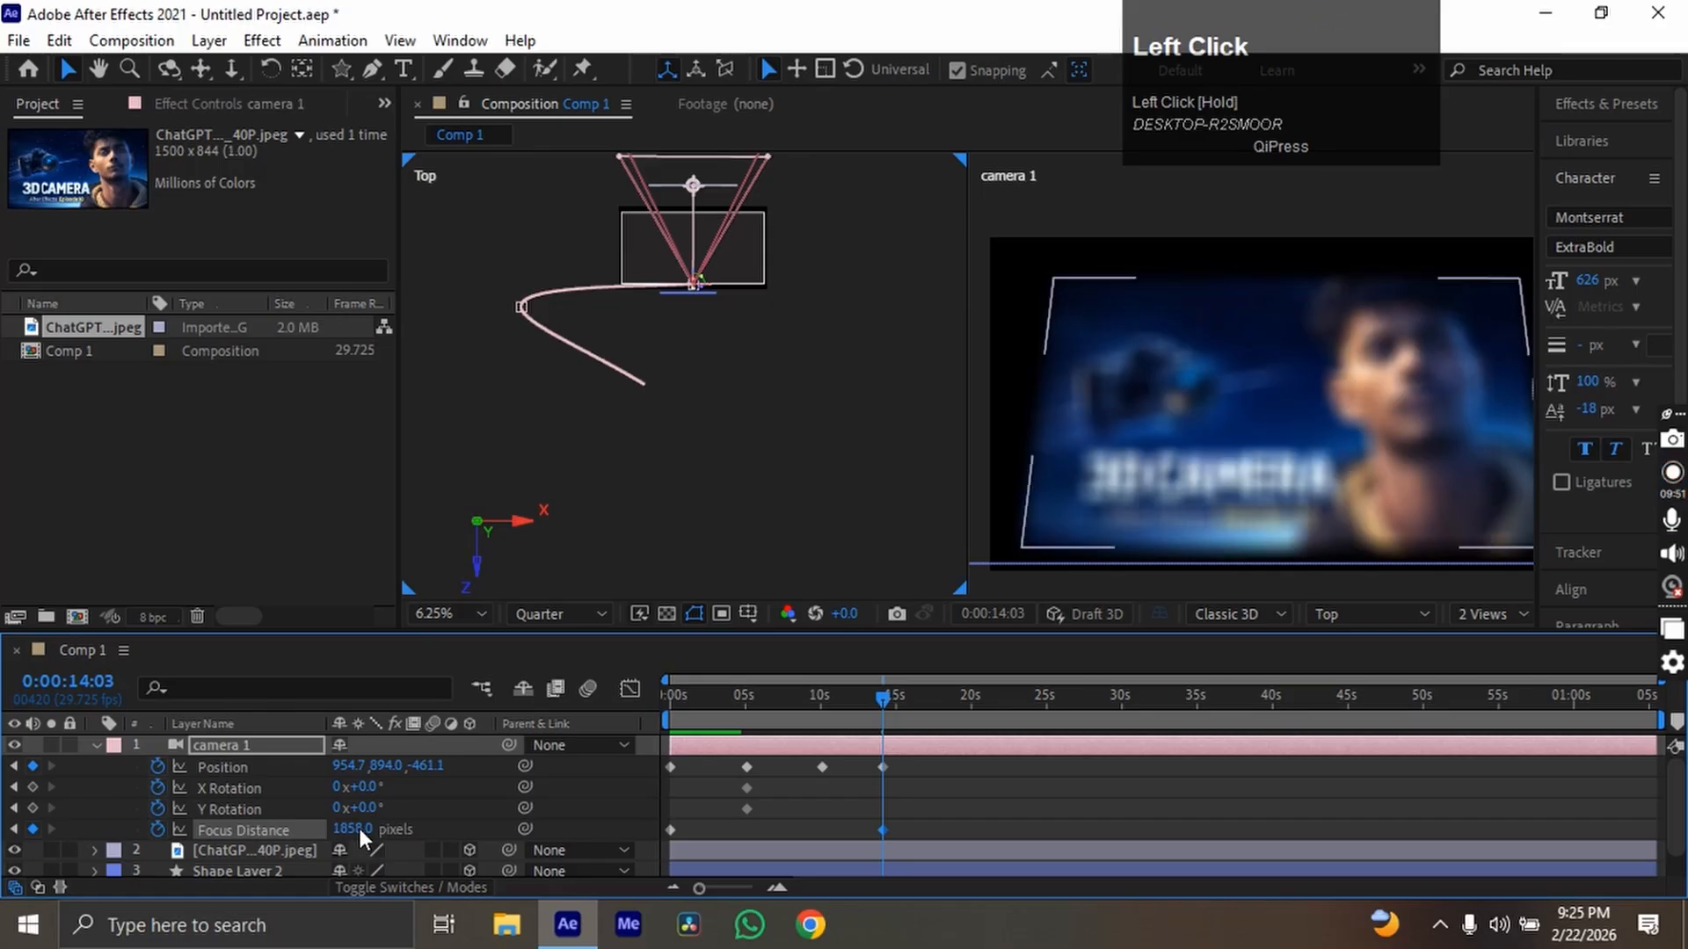
drag(357, 829, 104, 848)
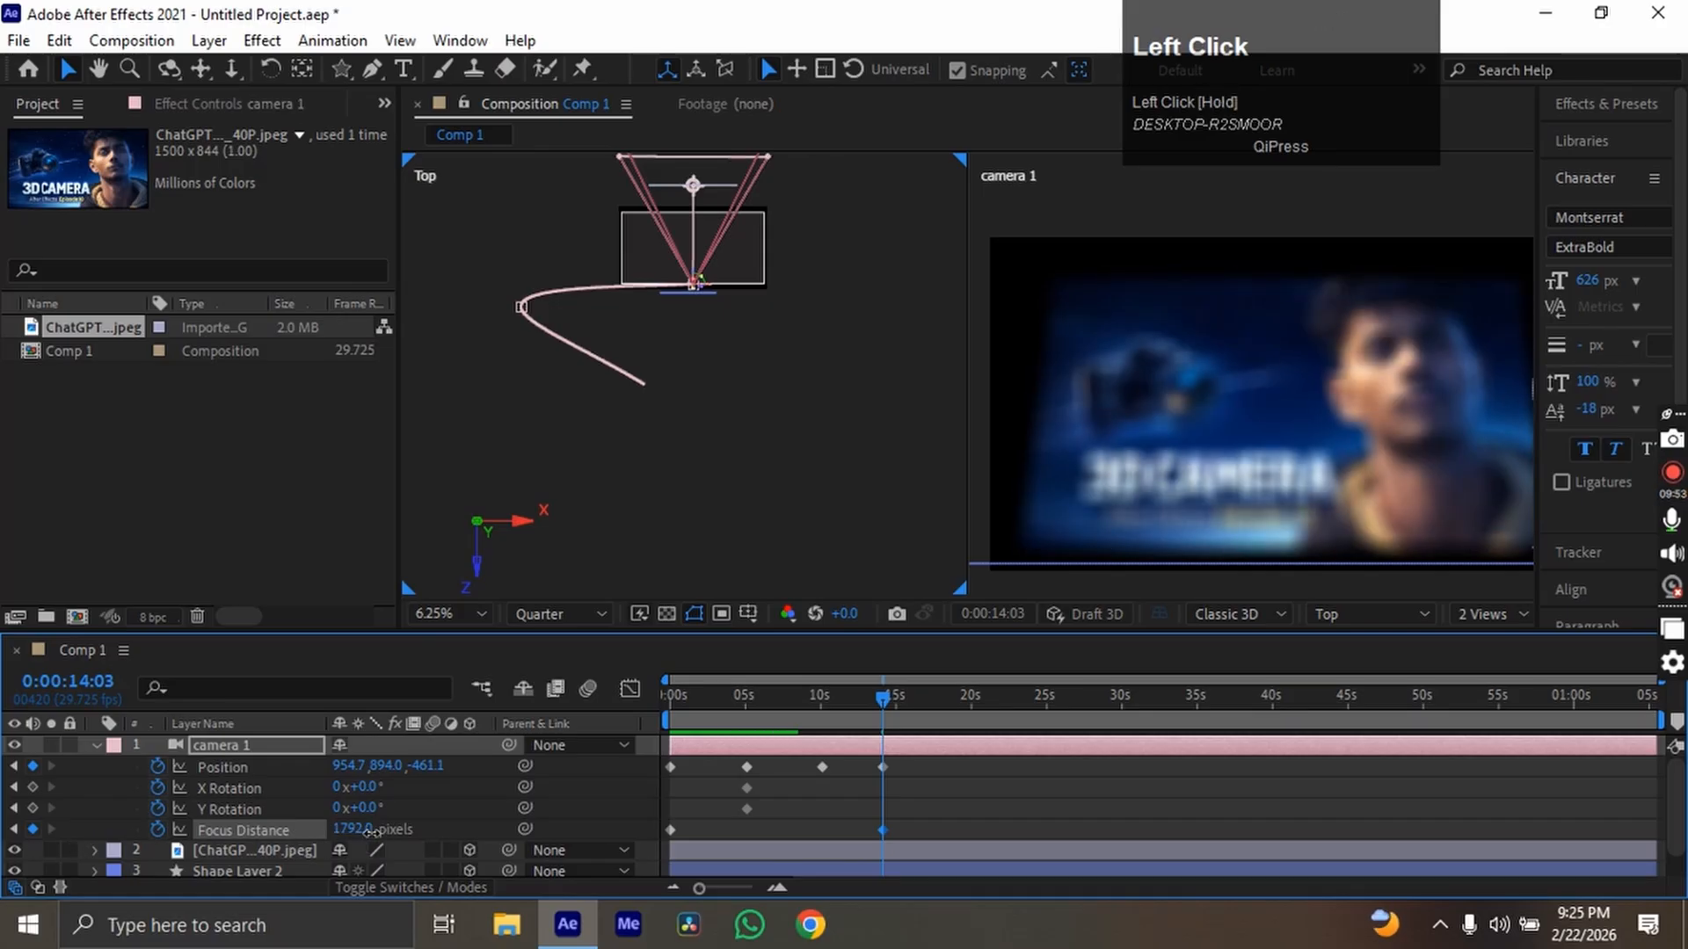
drag(369, 831, 101, 844)
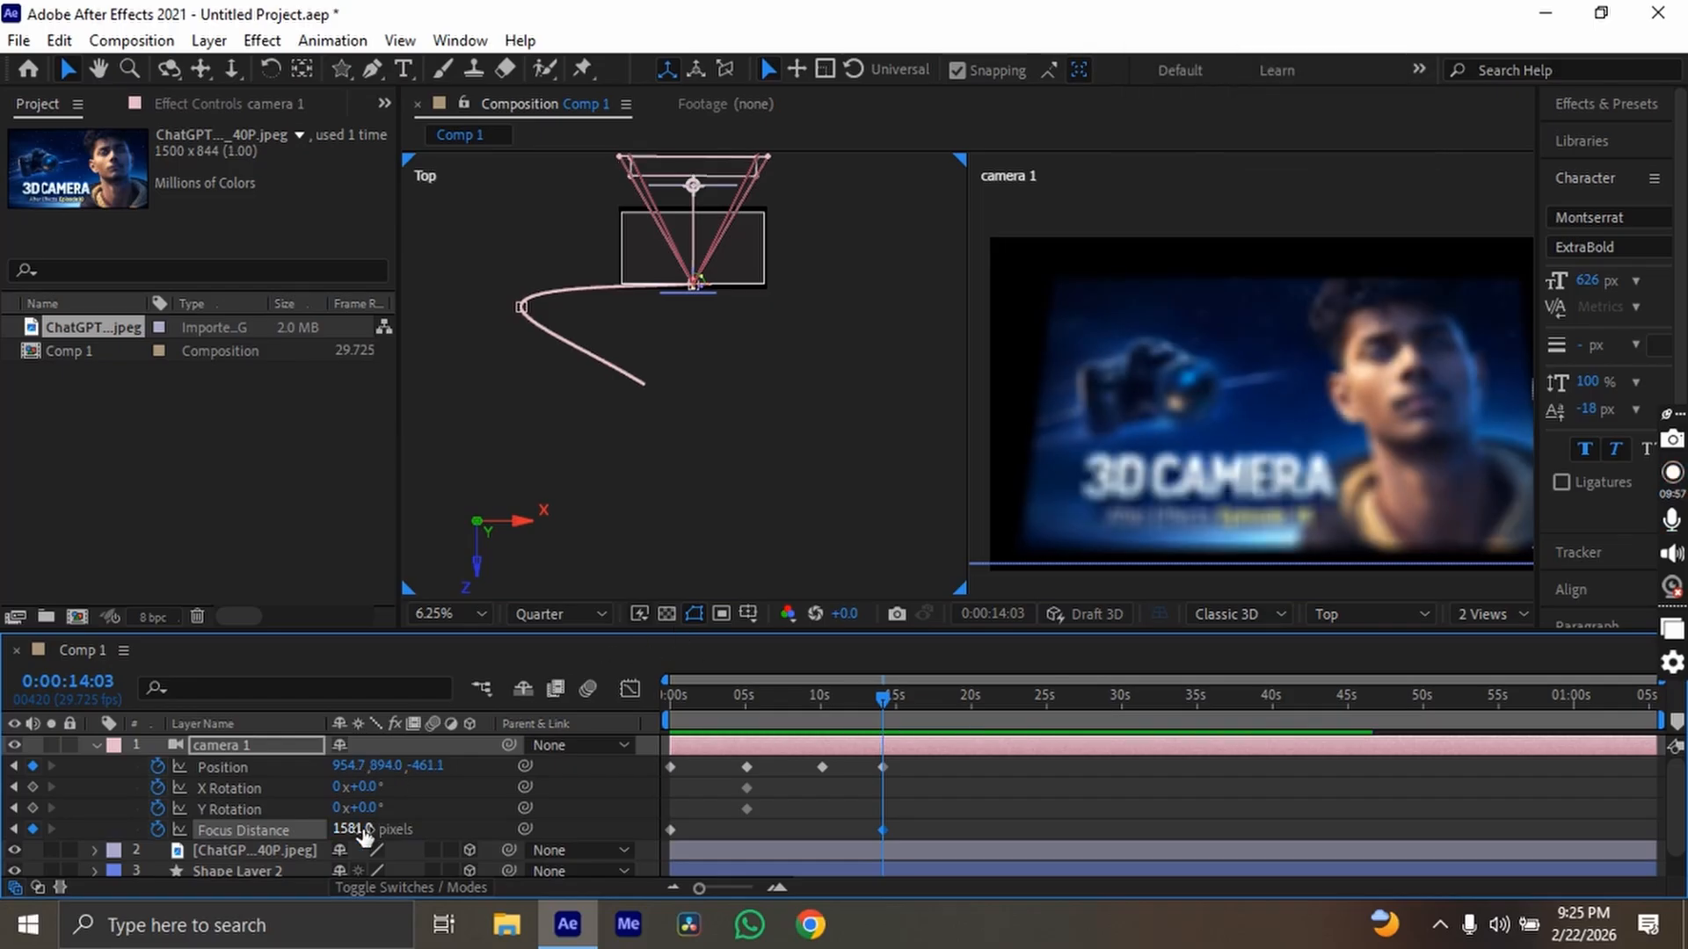
drag(365, 830, 334, 829)
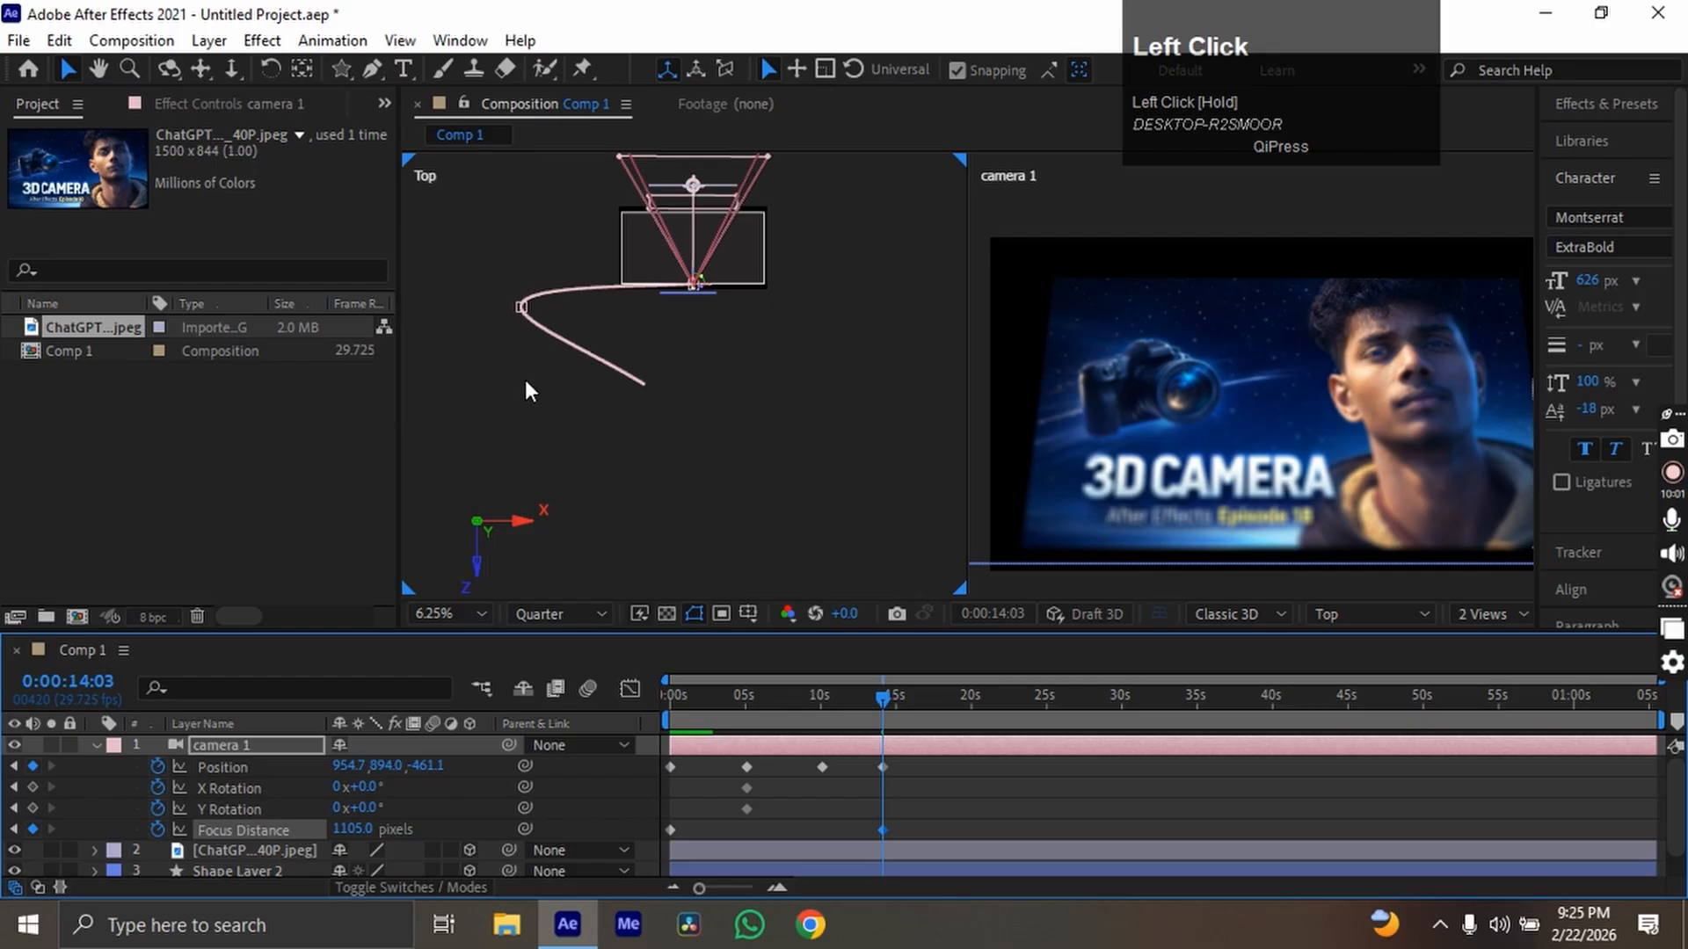
Try lowering camera 1's Focus Distance at 0:00:14:03 to 1036 pixels, checking the focus plane in the Top view.
scroll(685, 368, up, 1)
key(space)
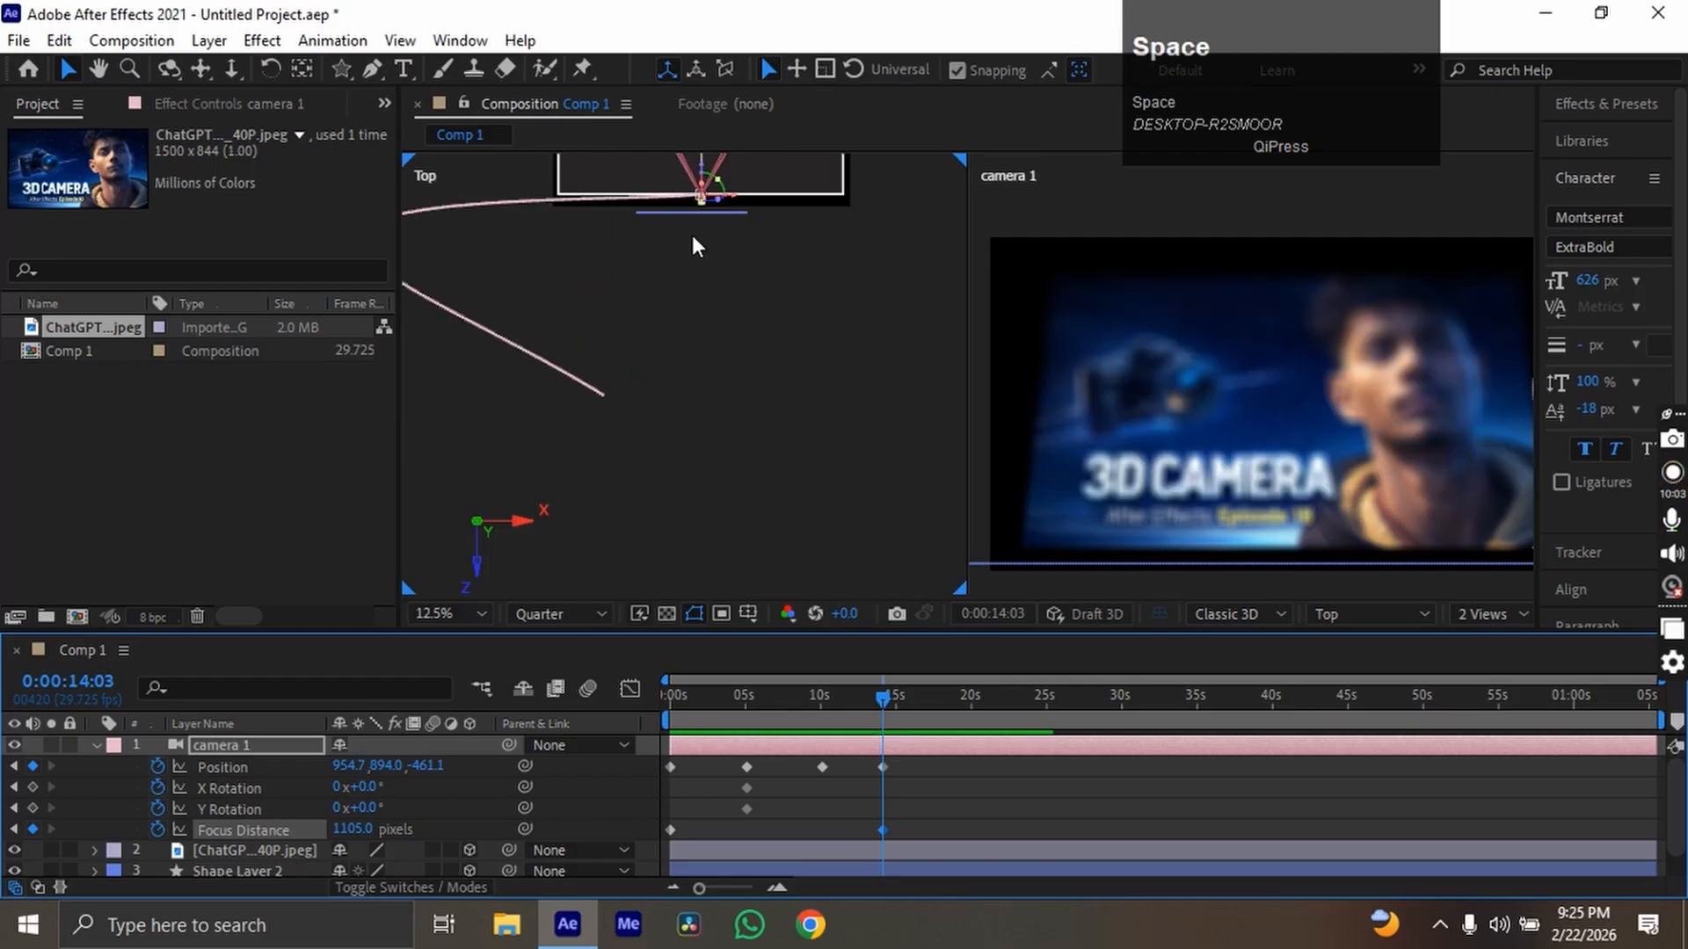
drag(693, 234, 676, 539)
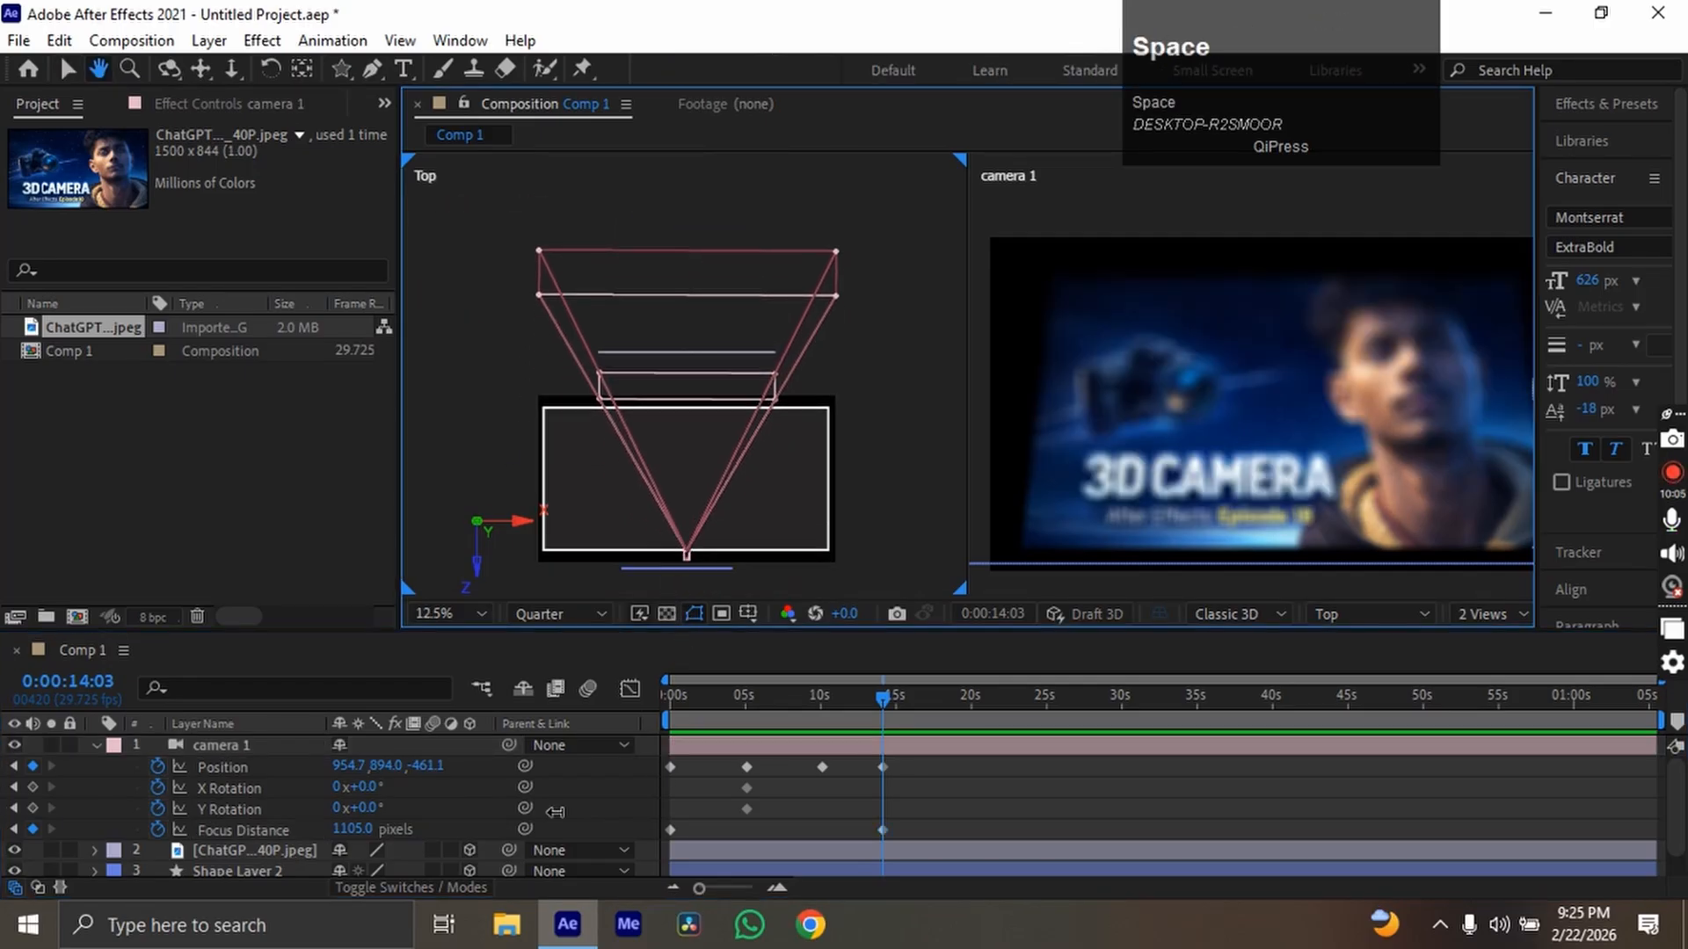
click(290, 745)
drag(342, 823, 117, 846)
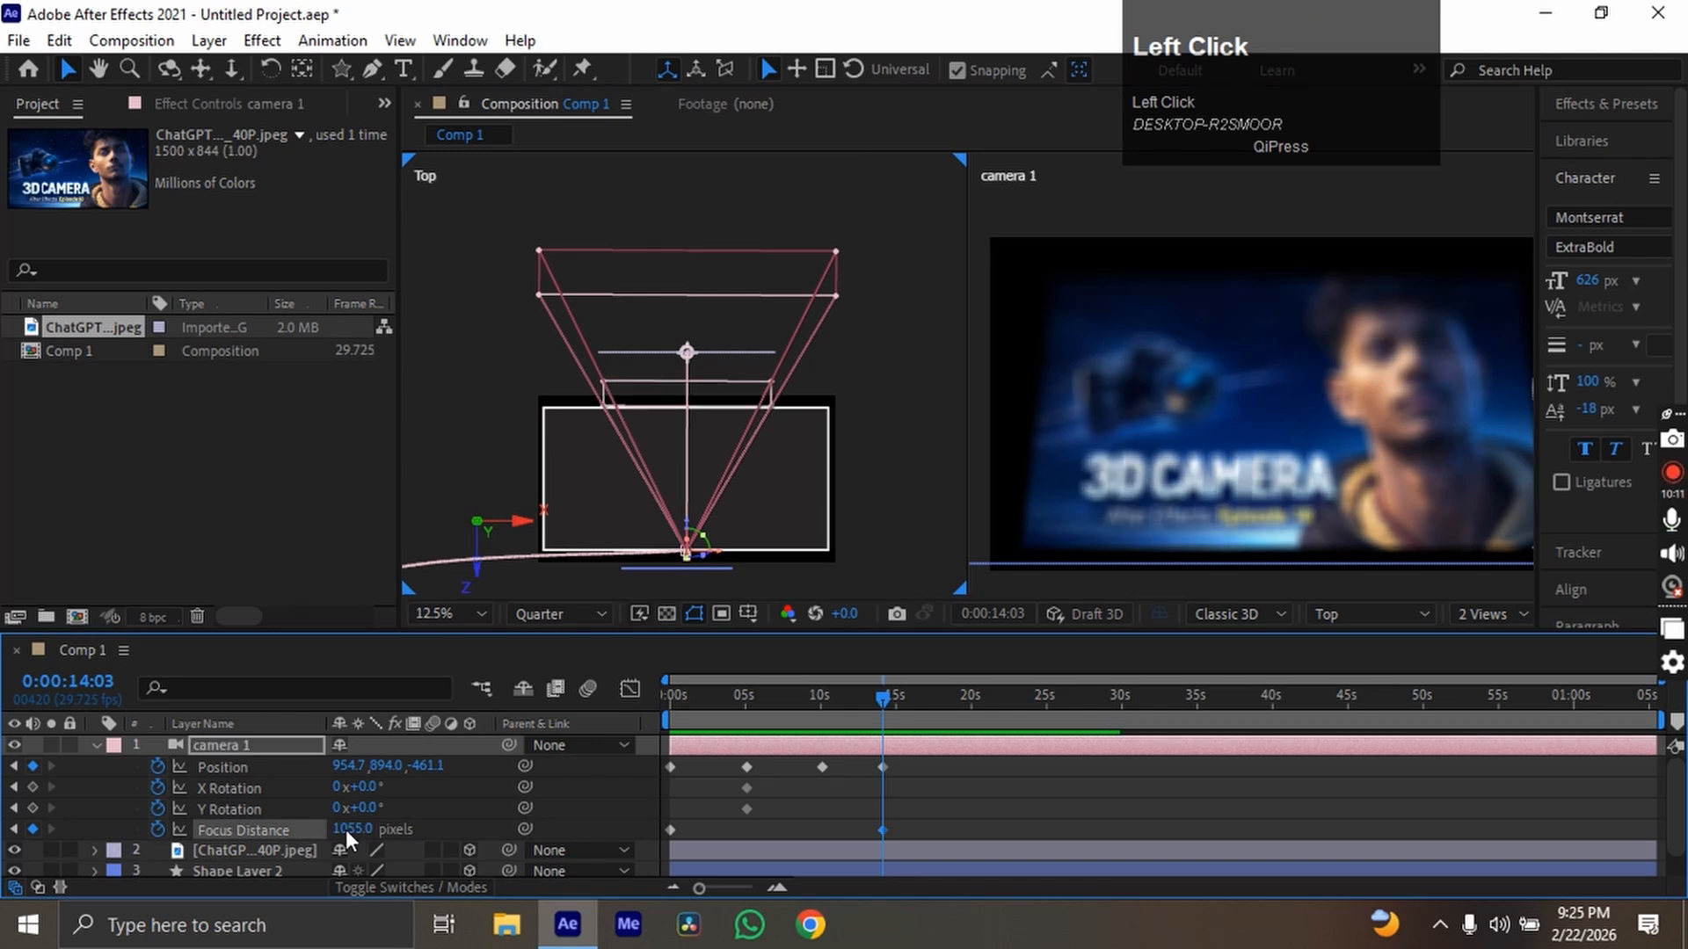
drag(345, 830, 155, 829)
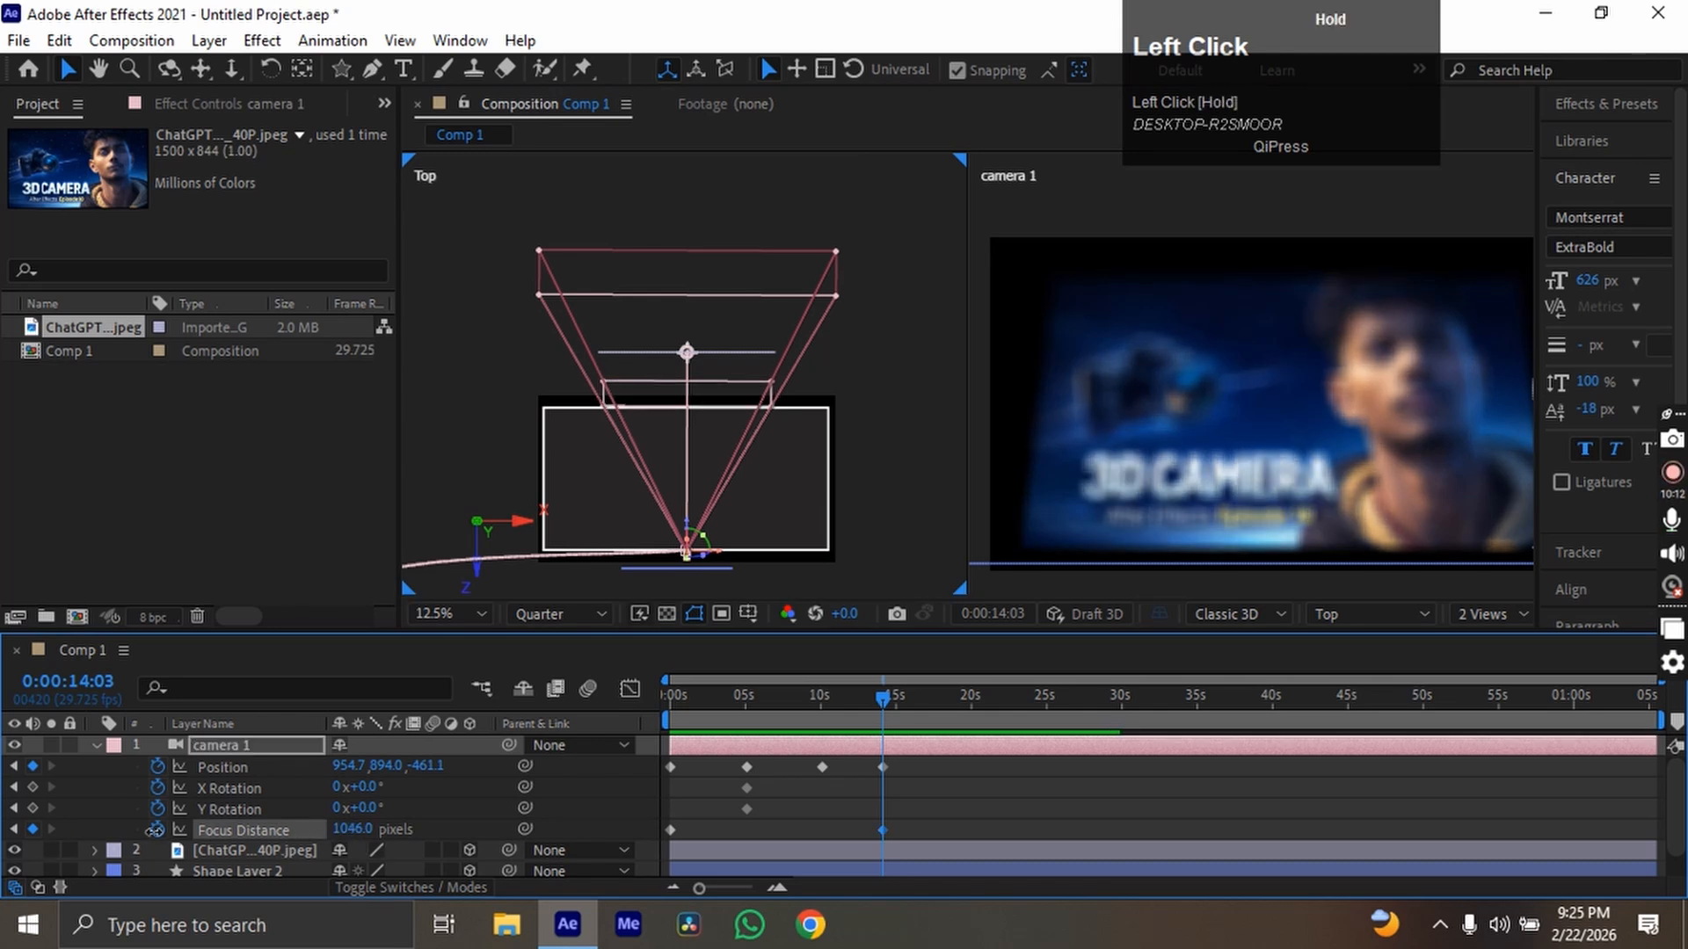
click(356, 829)
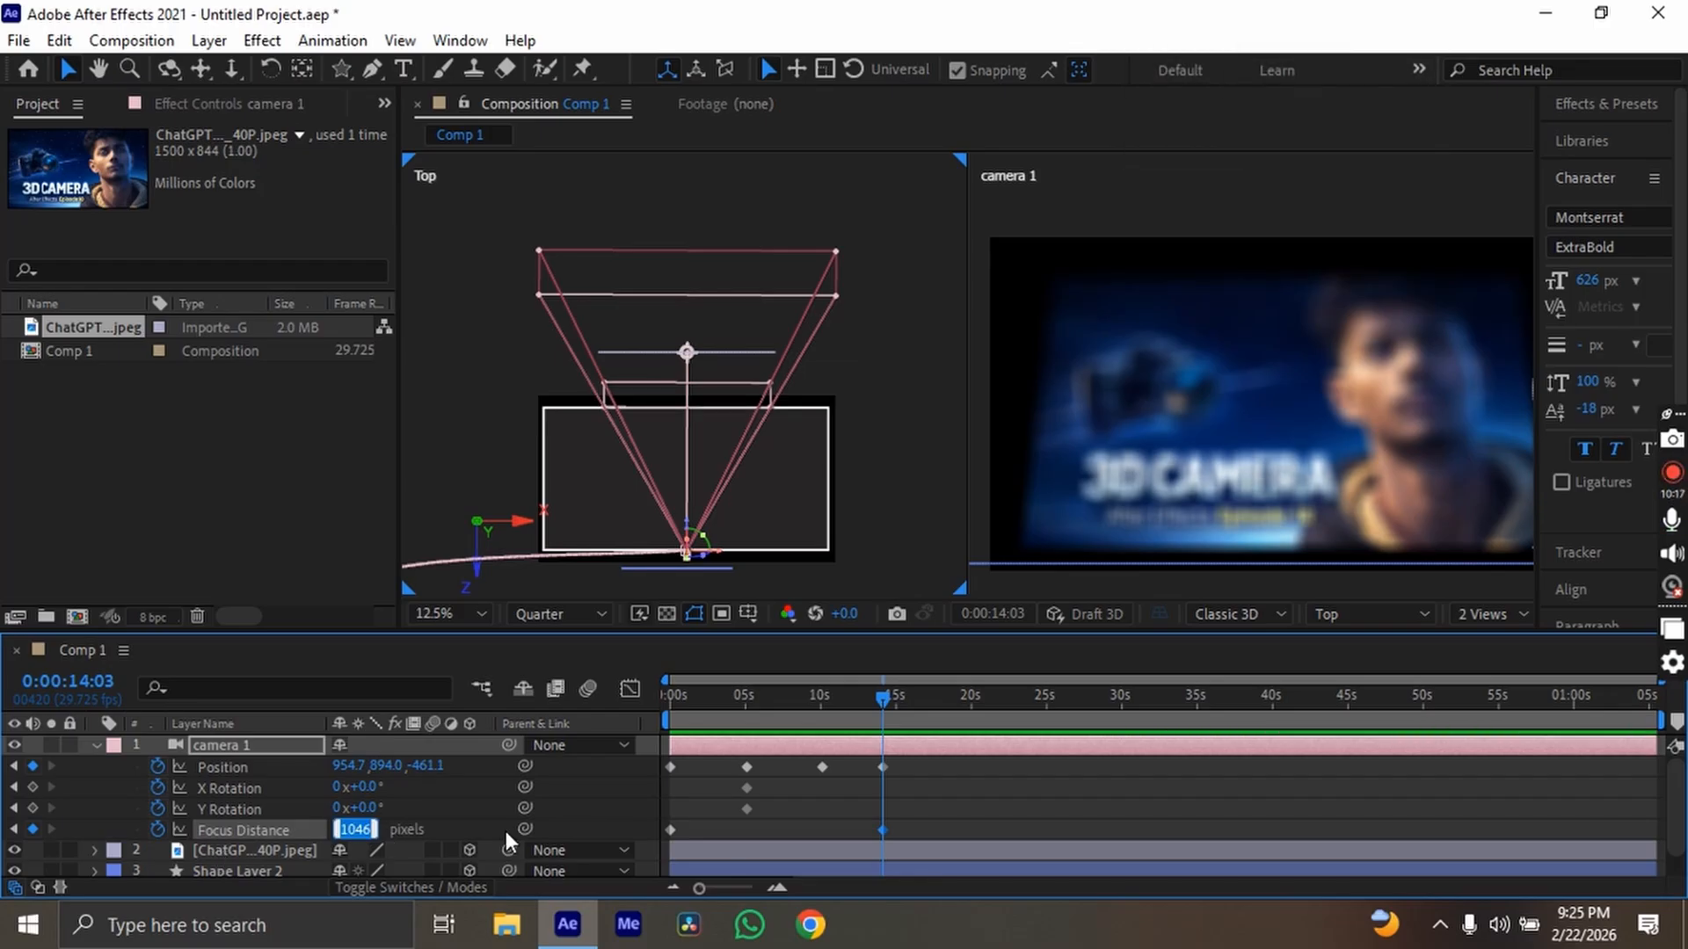
click(505, 830)
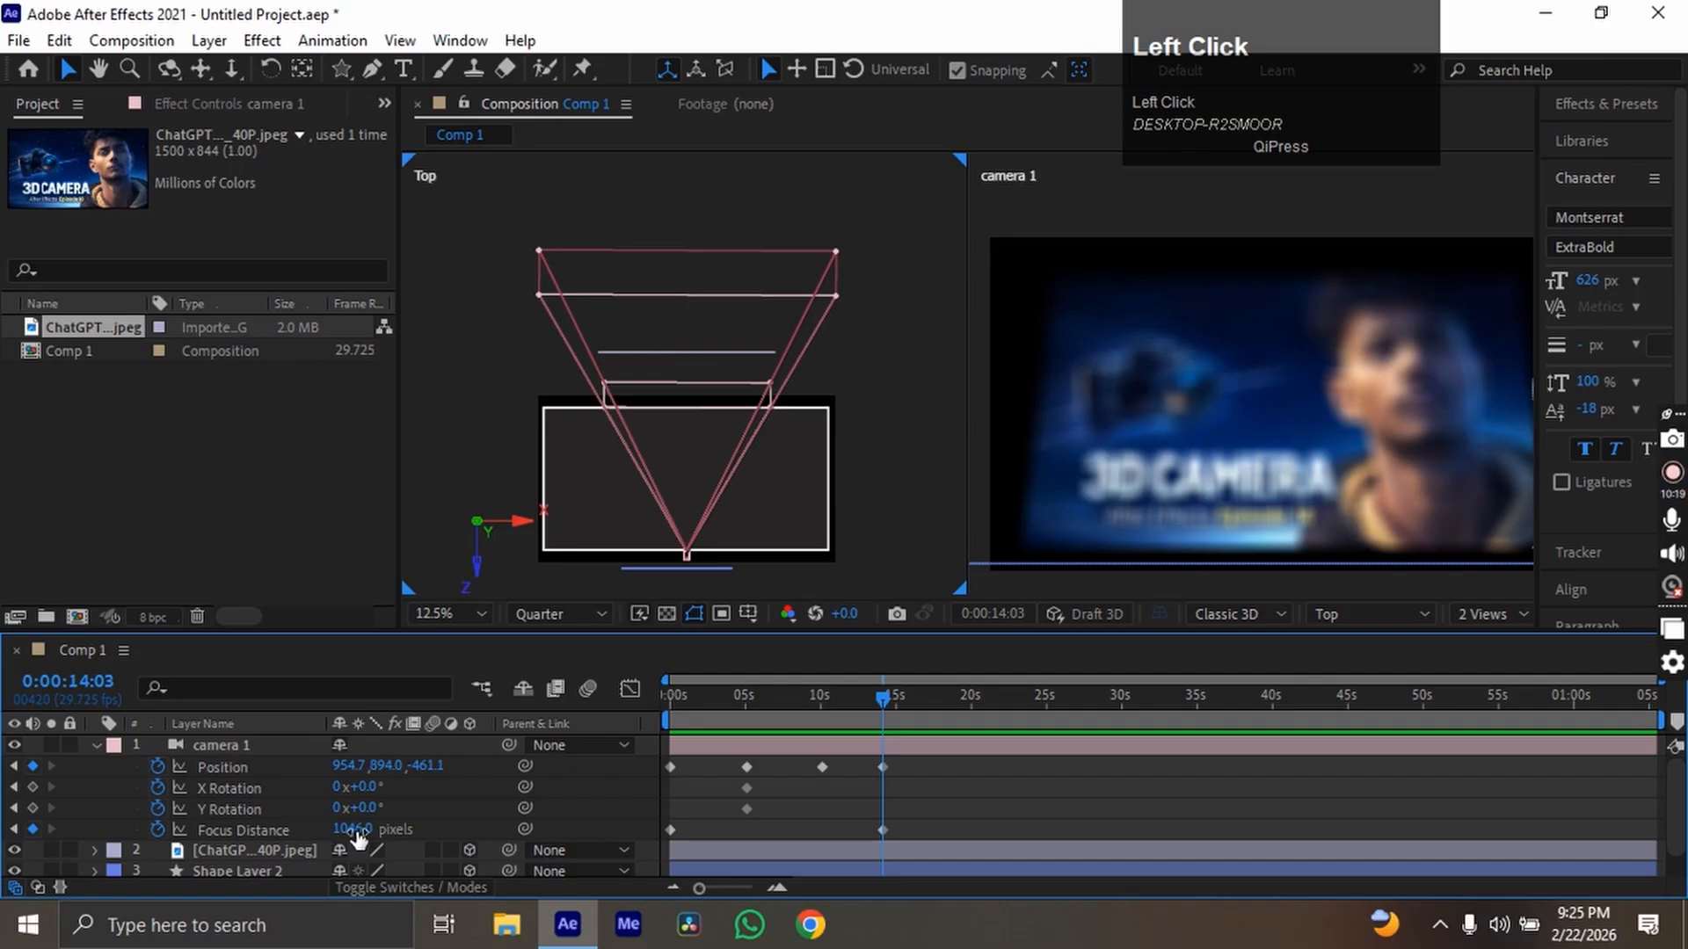
drag(356, 832, 248, 831)
drag(9, 850, 11, 850)
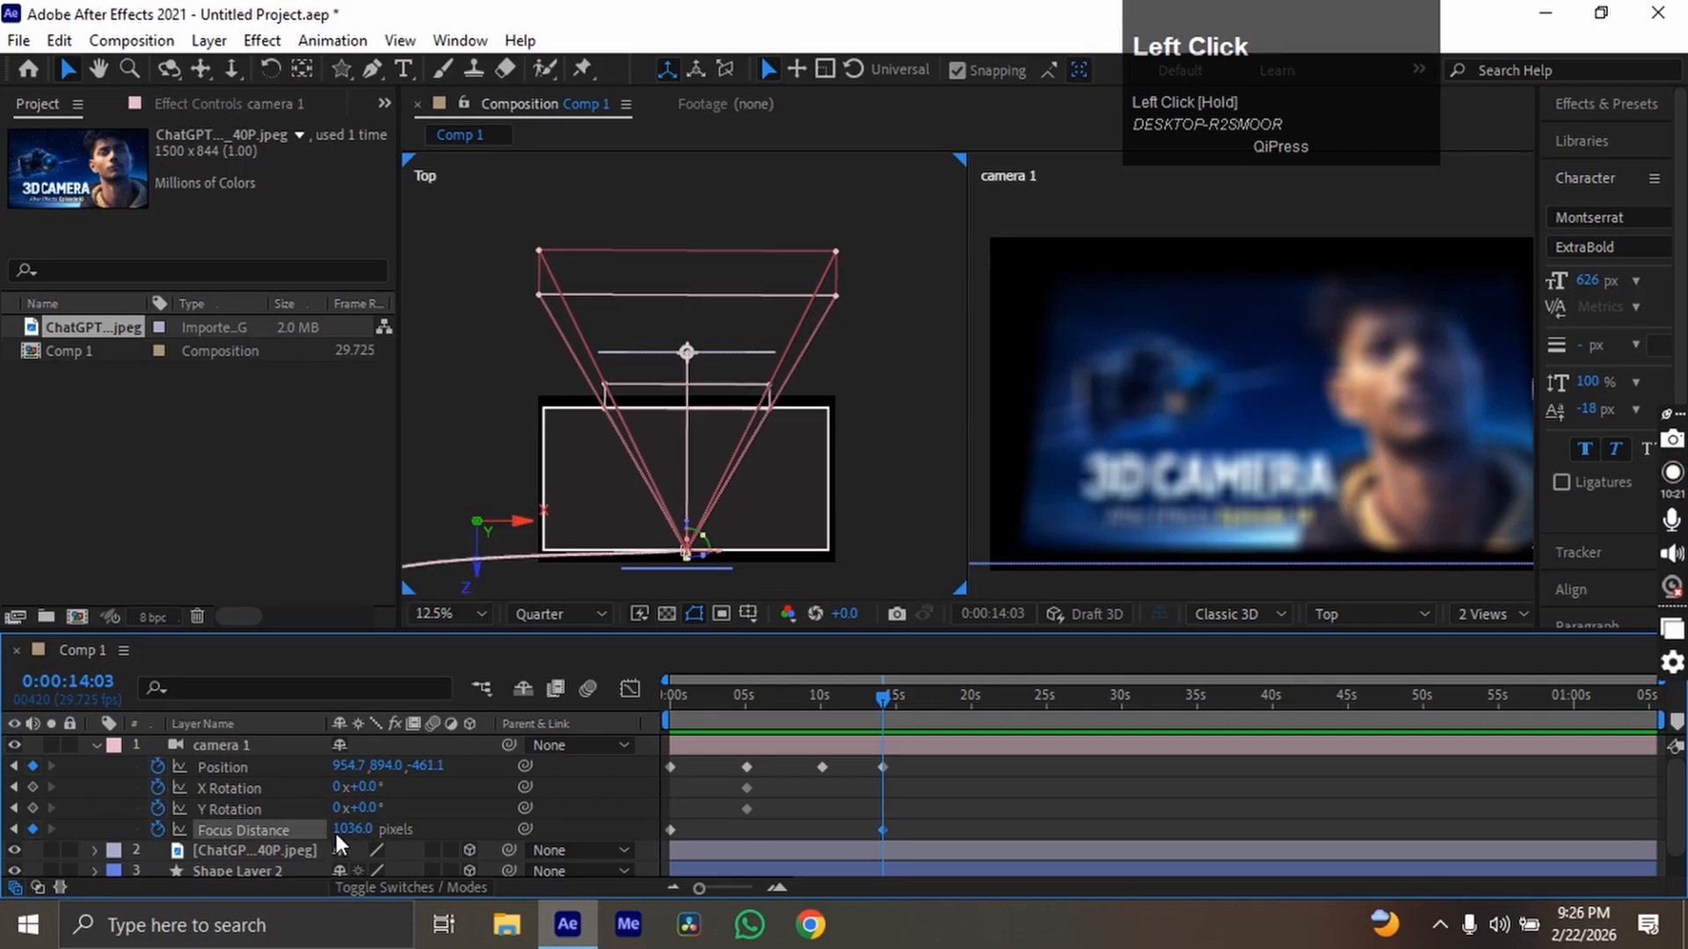
Try Focus Distance values for camera 1 at 0:00:14:03 between 813 and 1993 pixels, checking the image's sharpness.
drag(356, 832, 139, 846)
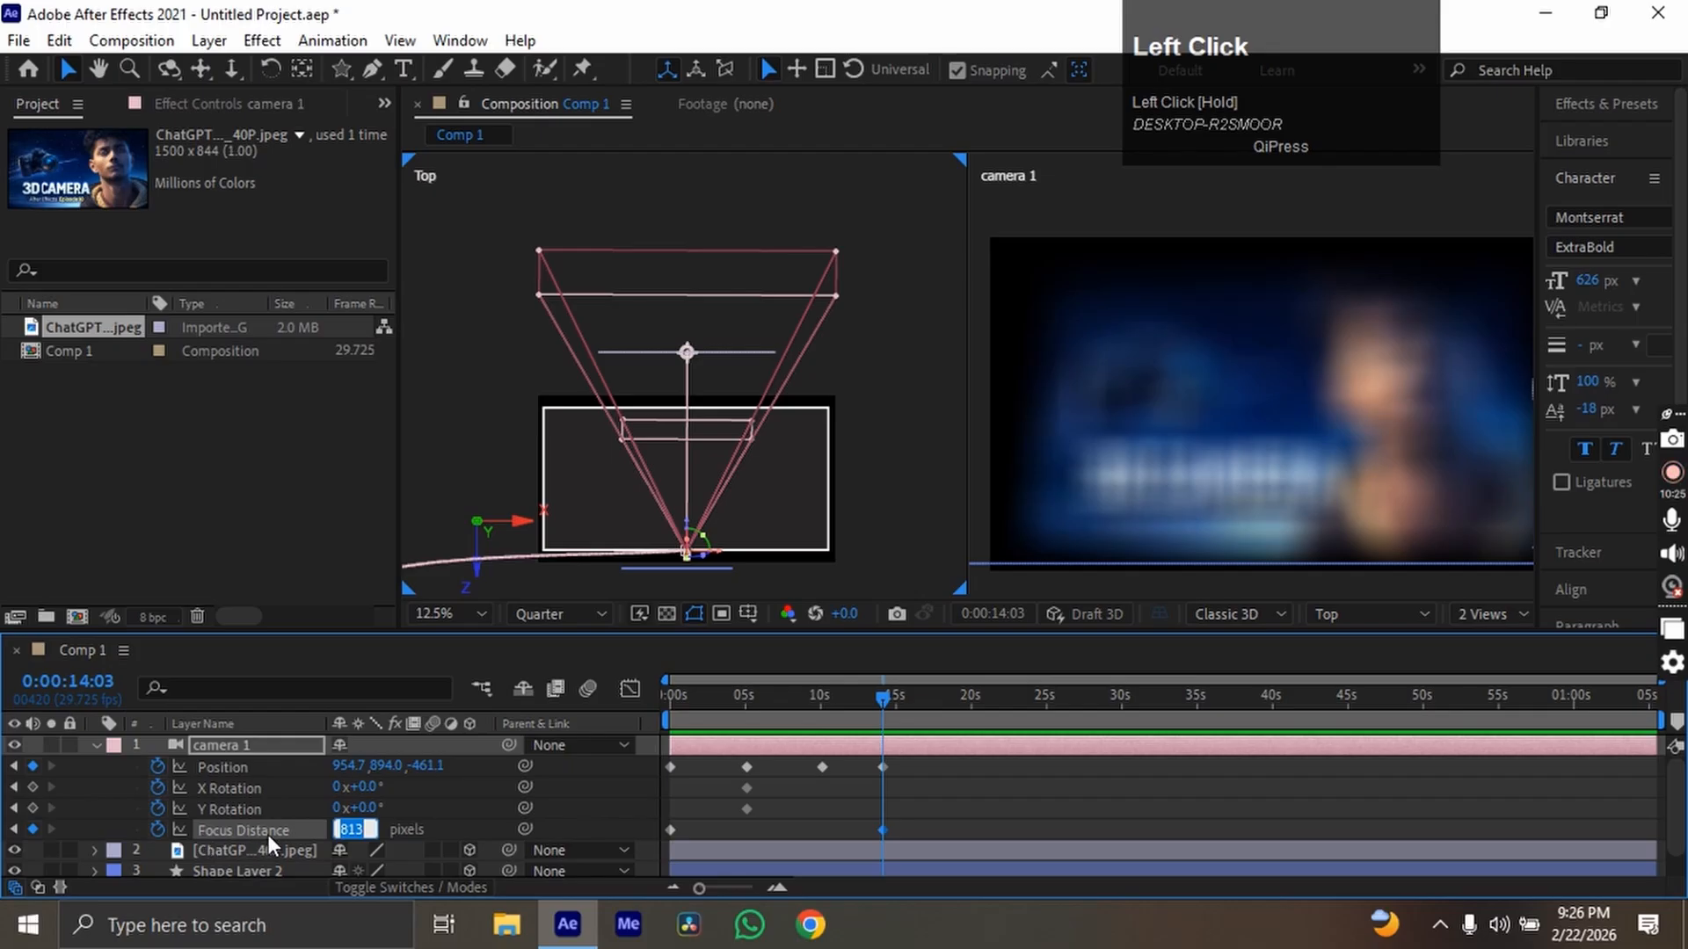
click(414, 828)
drag(347, 835, 780, 830)
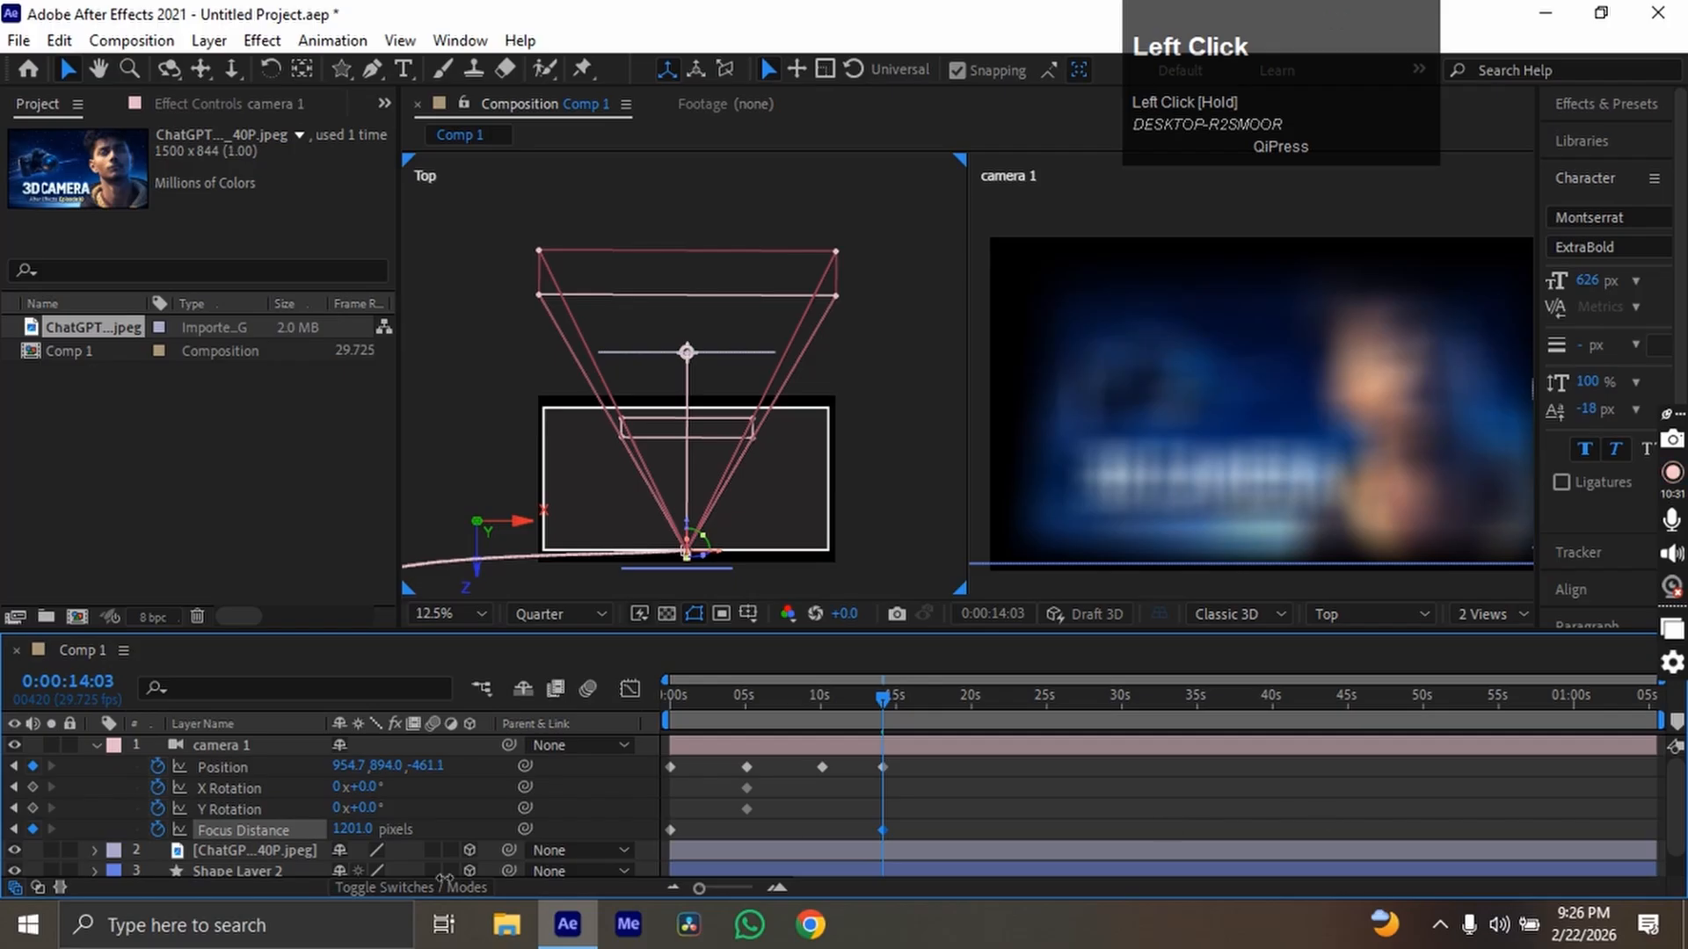
drag(352, 830, 990, 843)
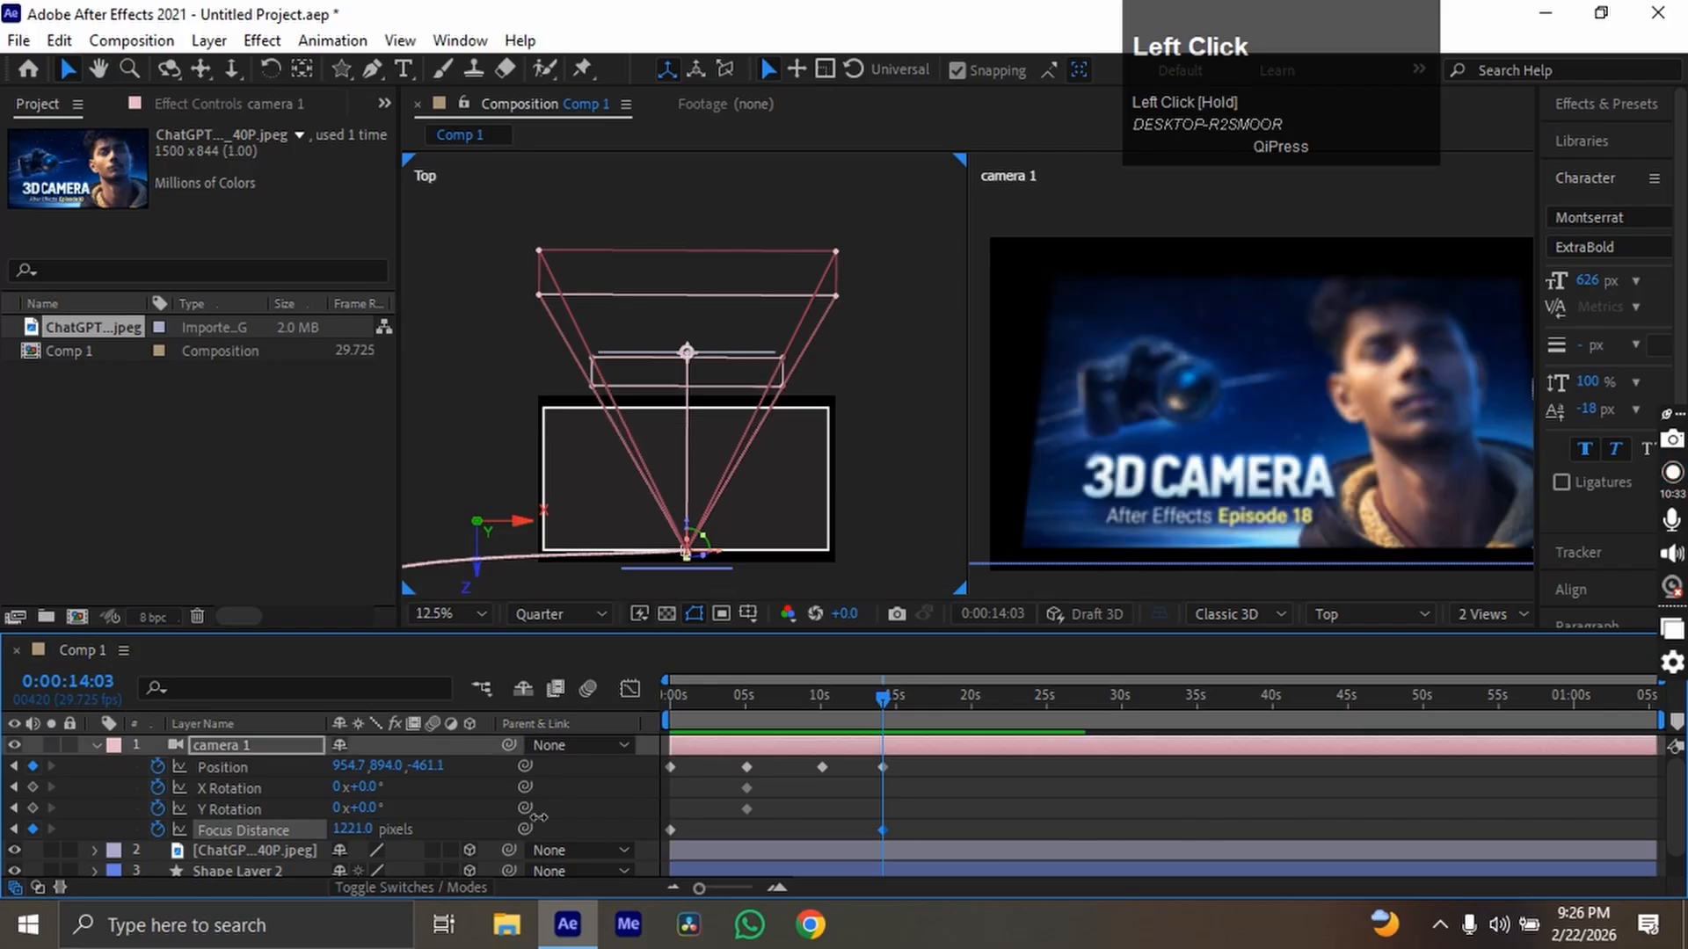
drag(342, 837, 950, 832)
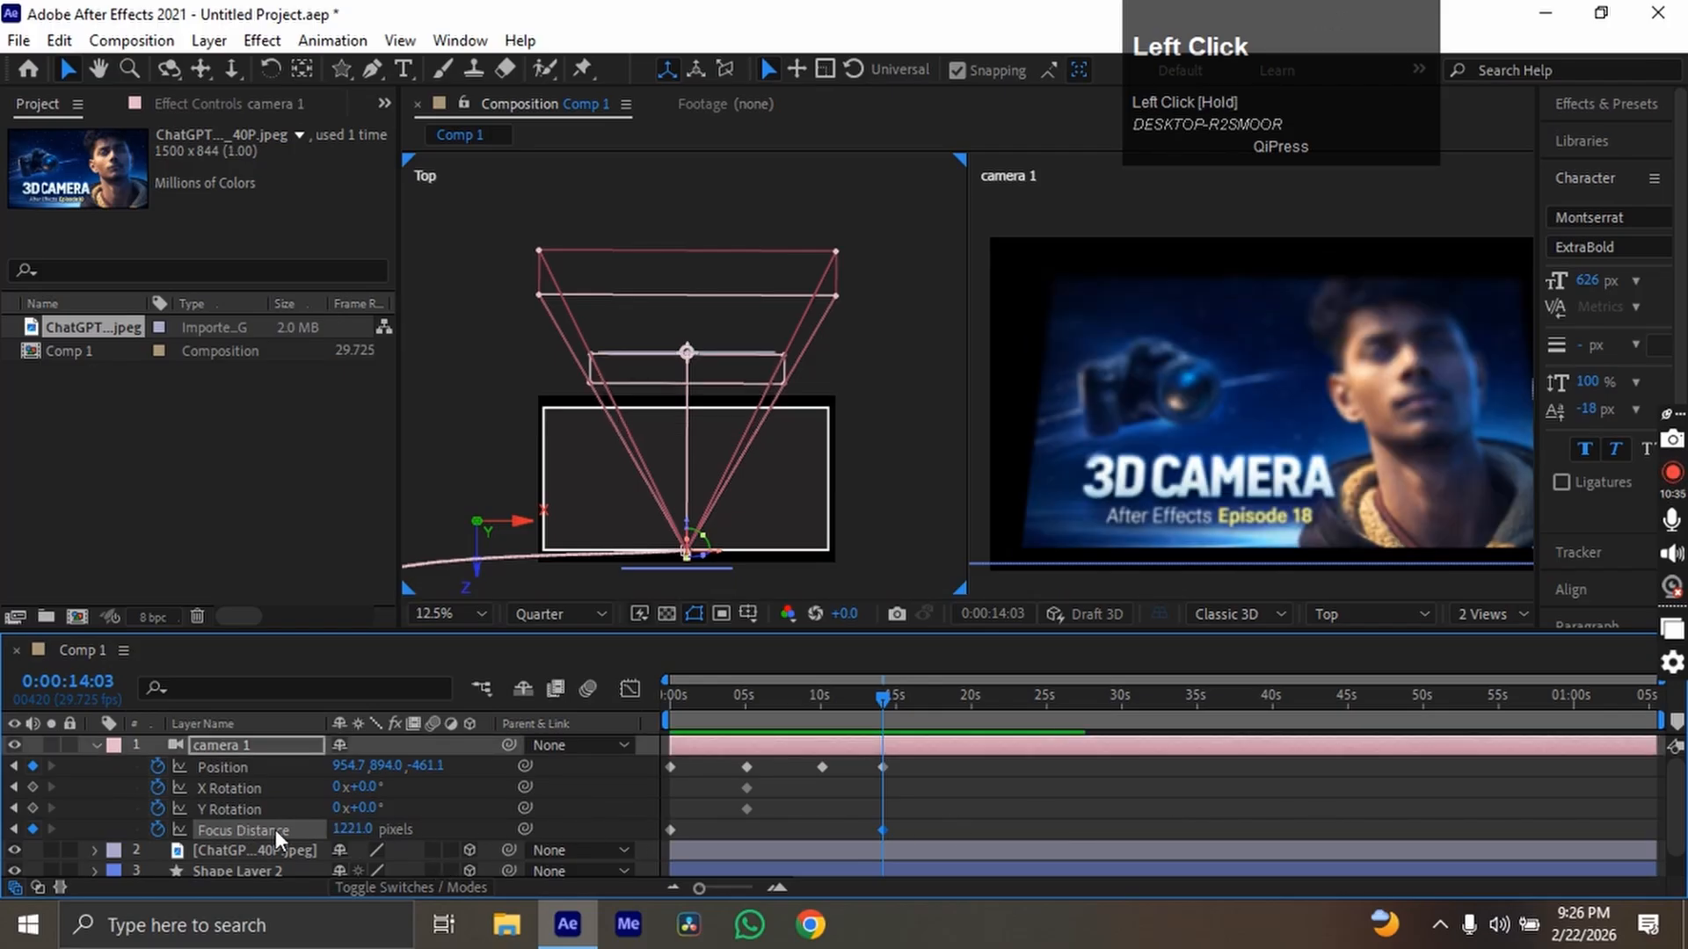
drag(330, 826, 912, 748)
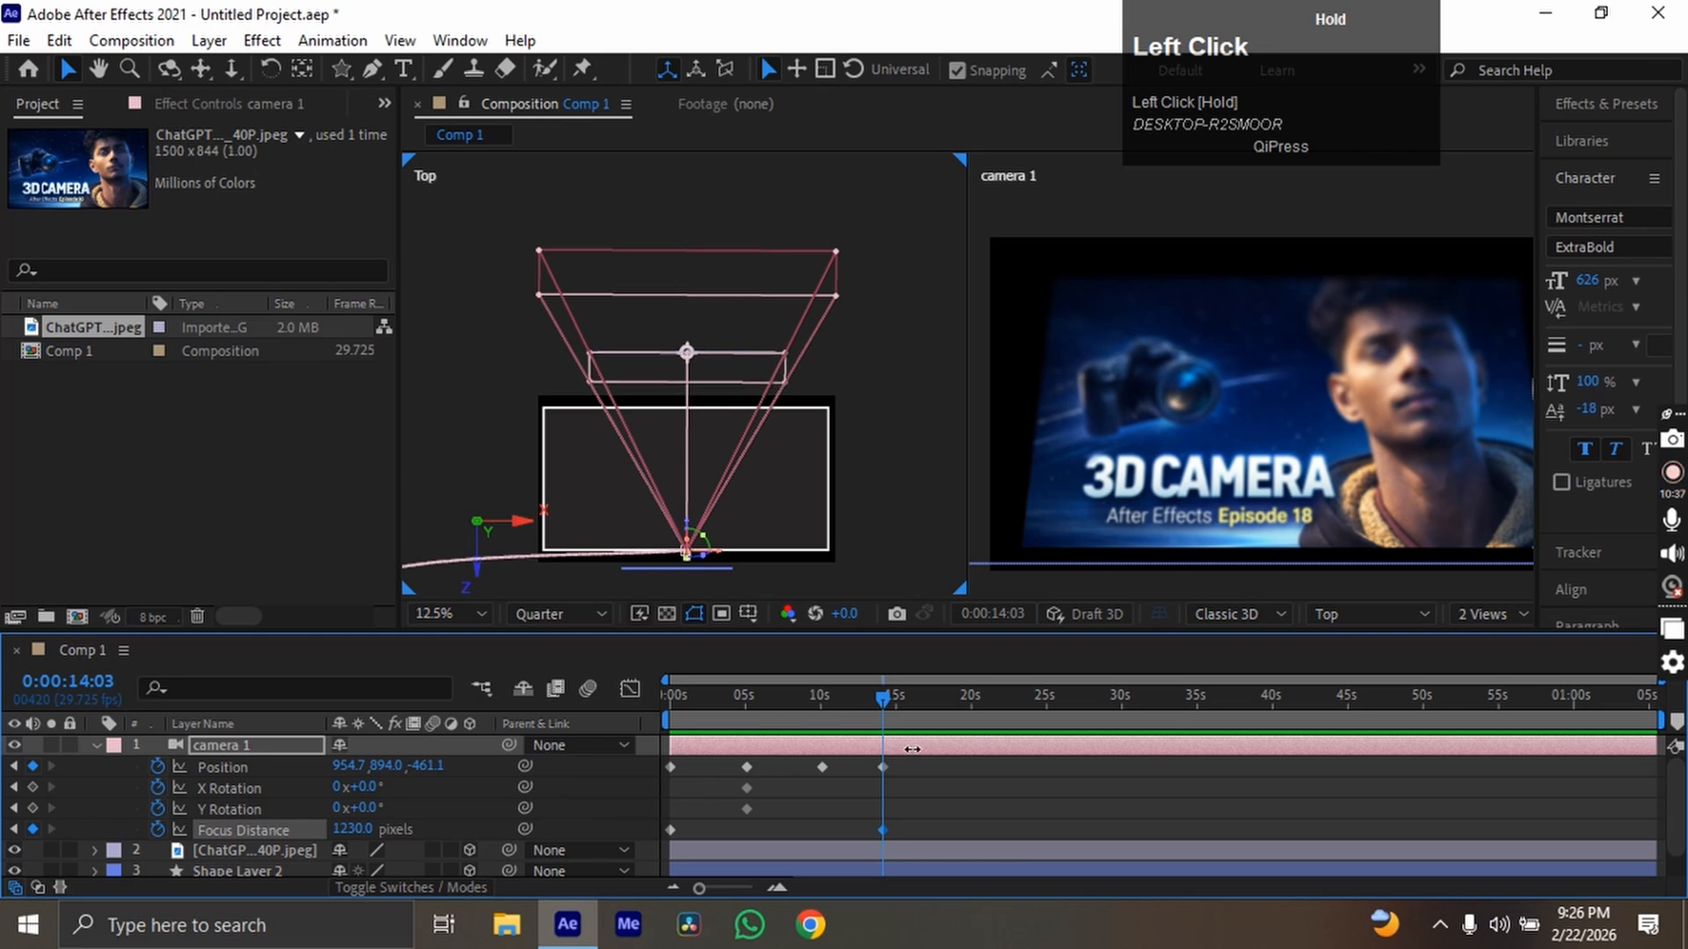
drag(1095, 735, 1009, 795)
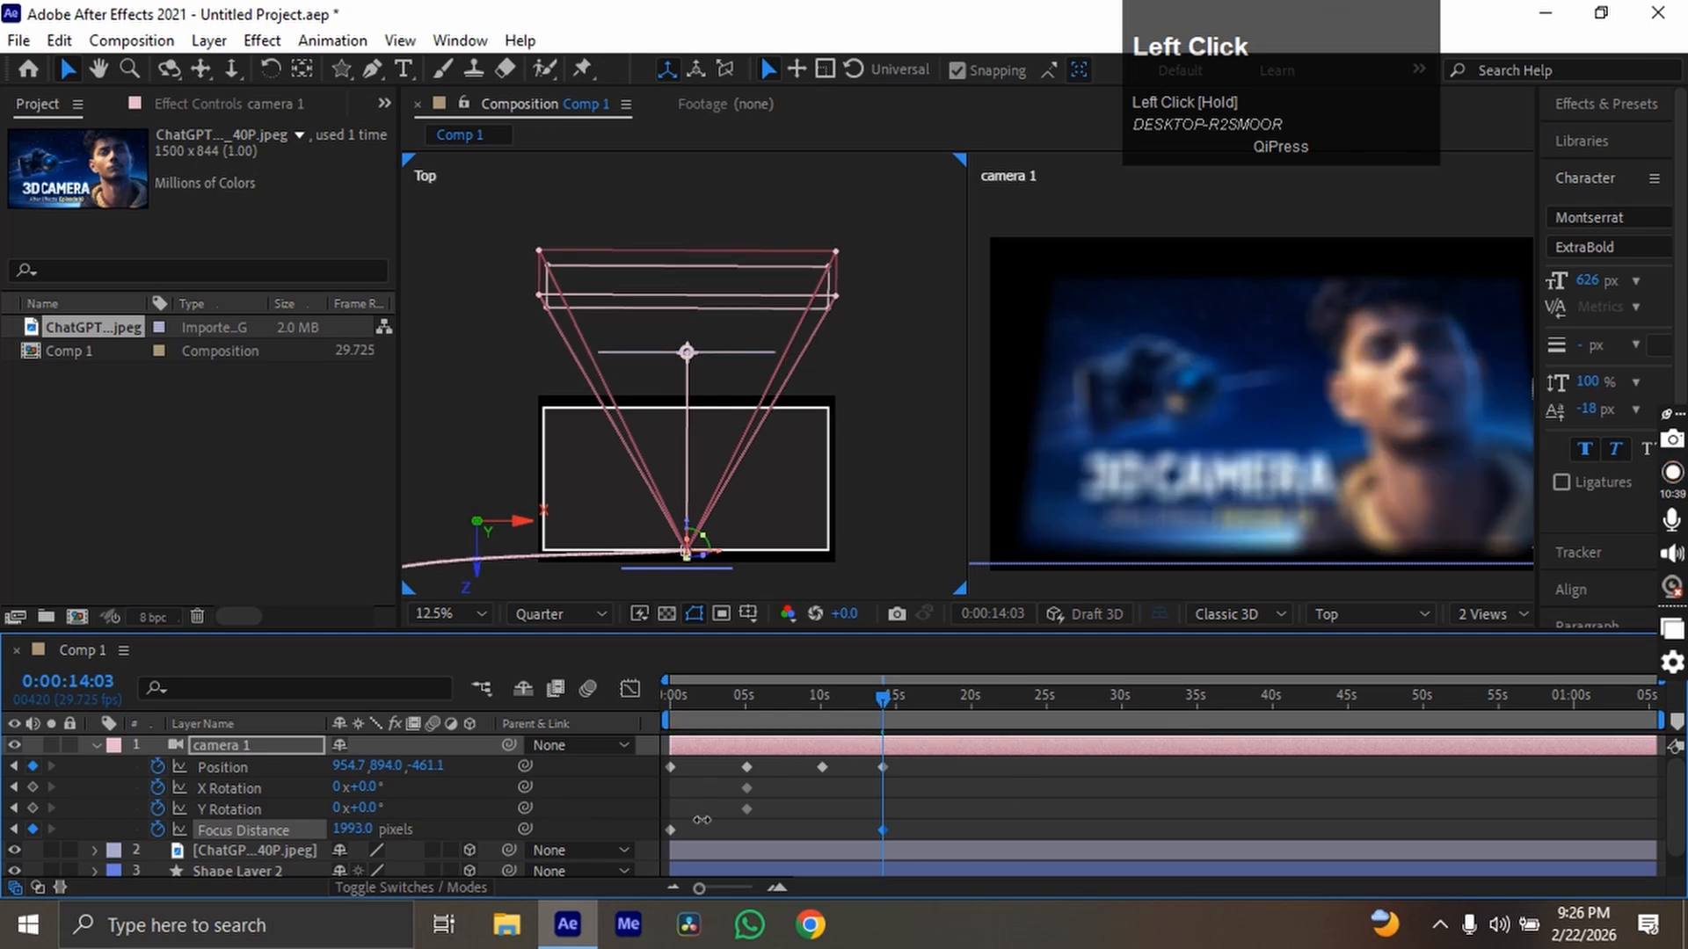
drag(356, 830, 252, 842)
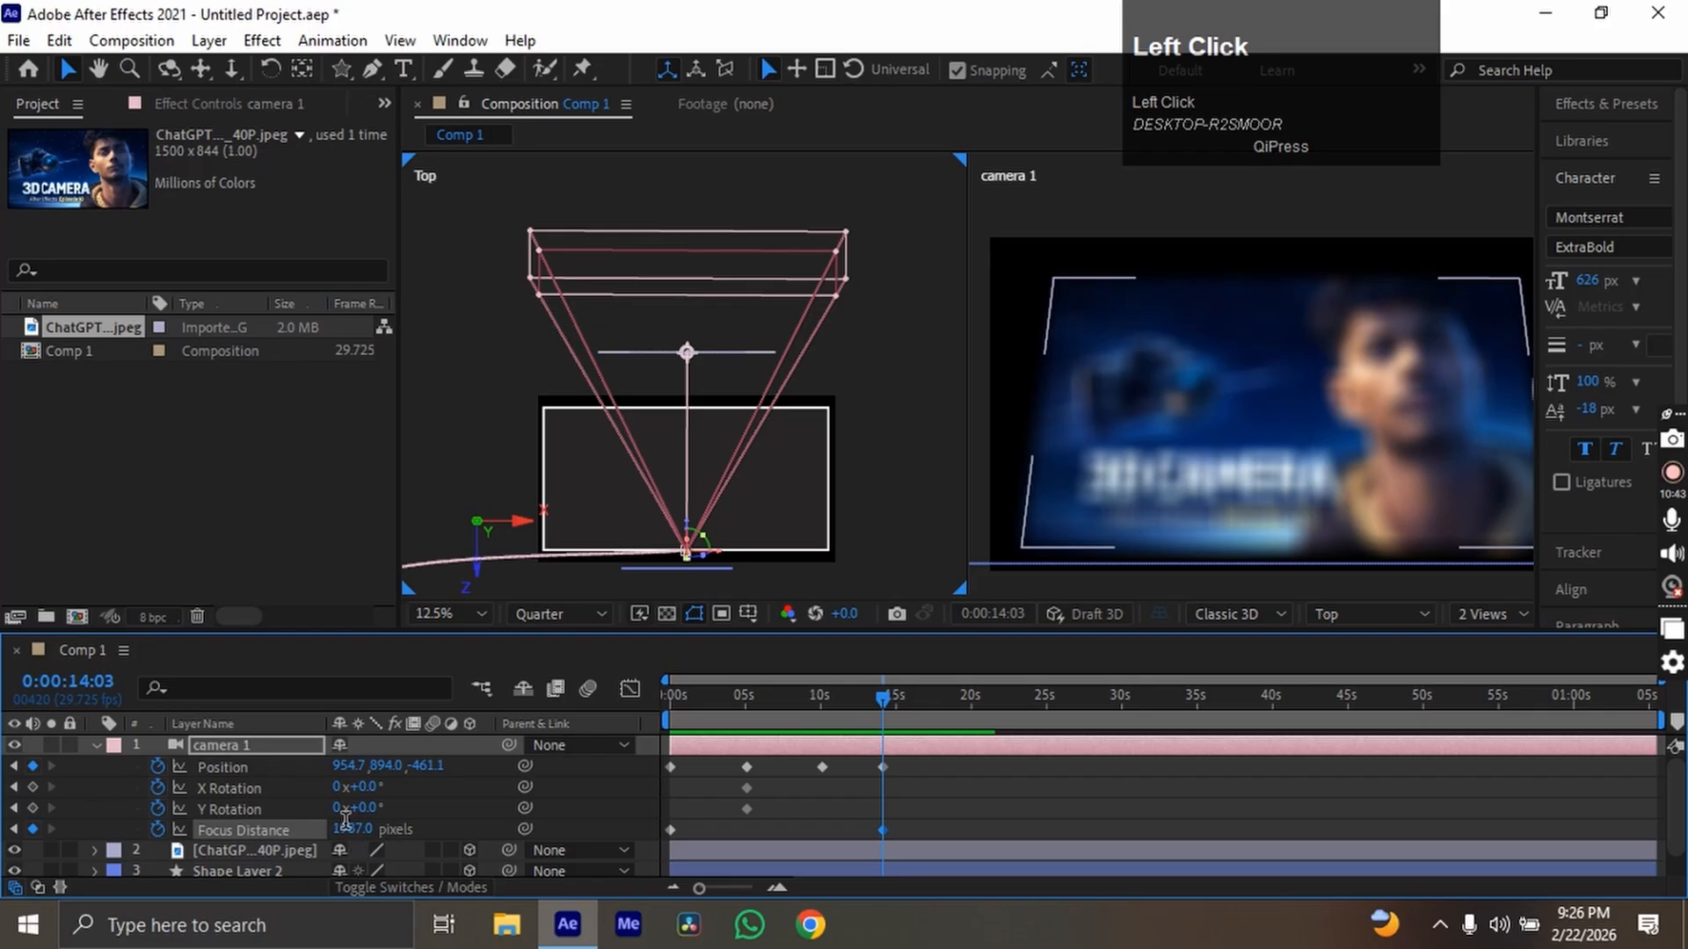
Try Focus Distance values of 1500 and 1400 pixels for camera 1 at 0:00:14:03.
click(349, 828)
text(1)
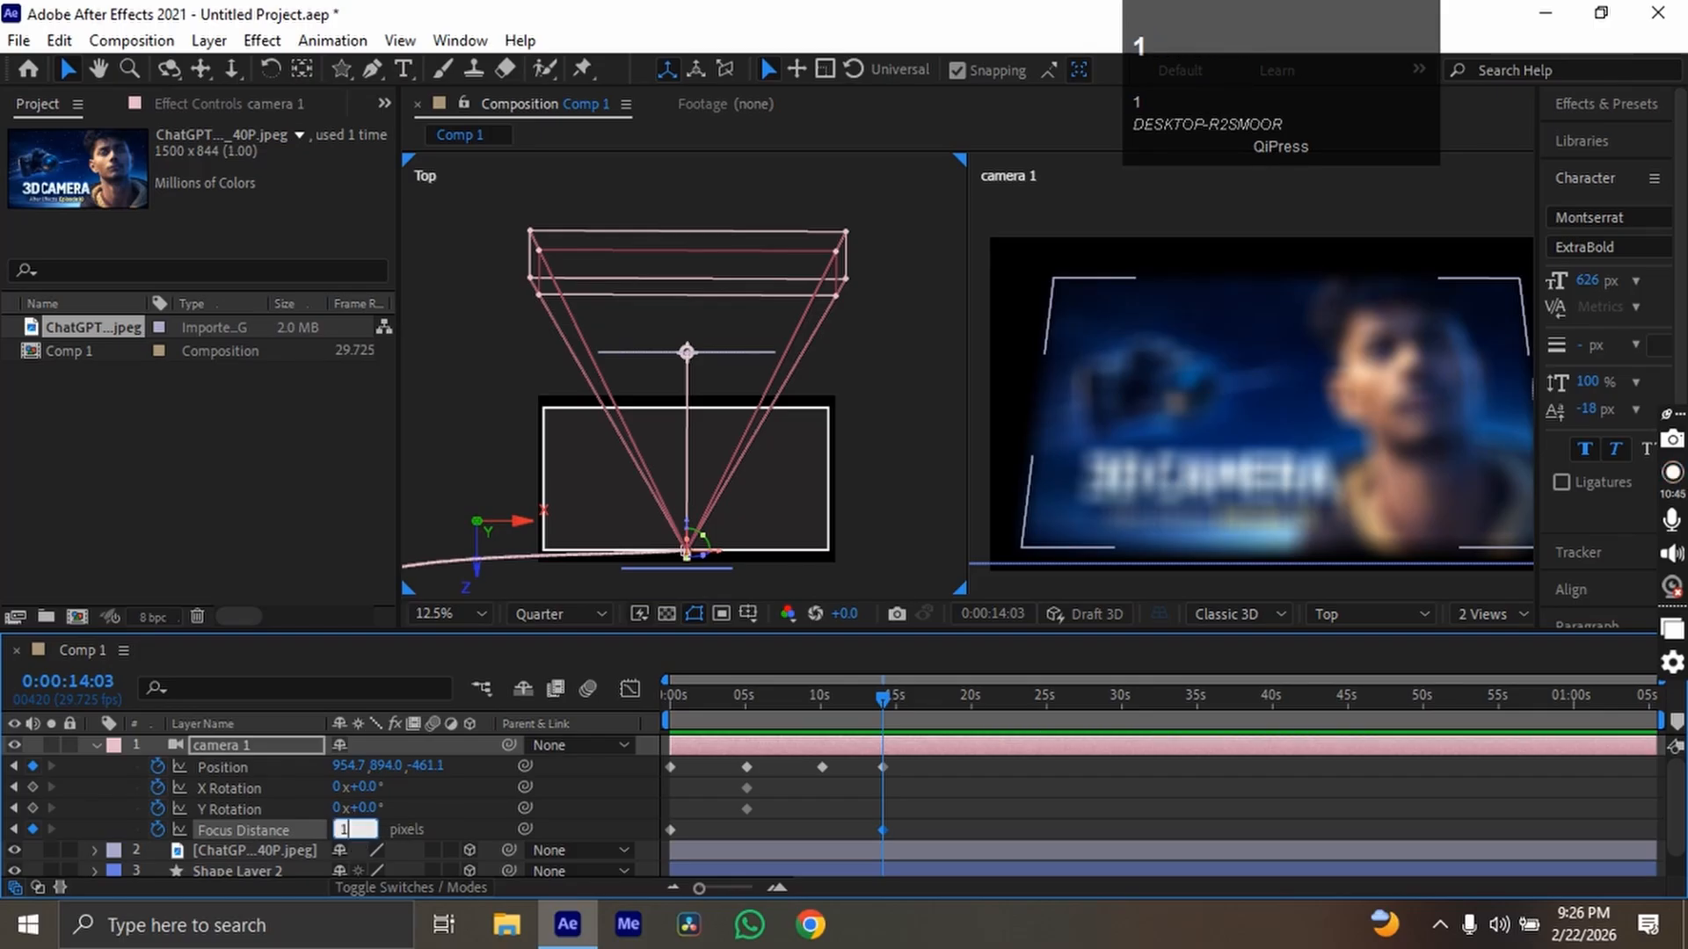
text(5)
key(Return)
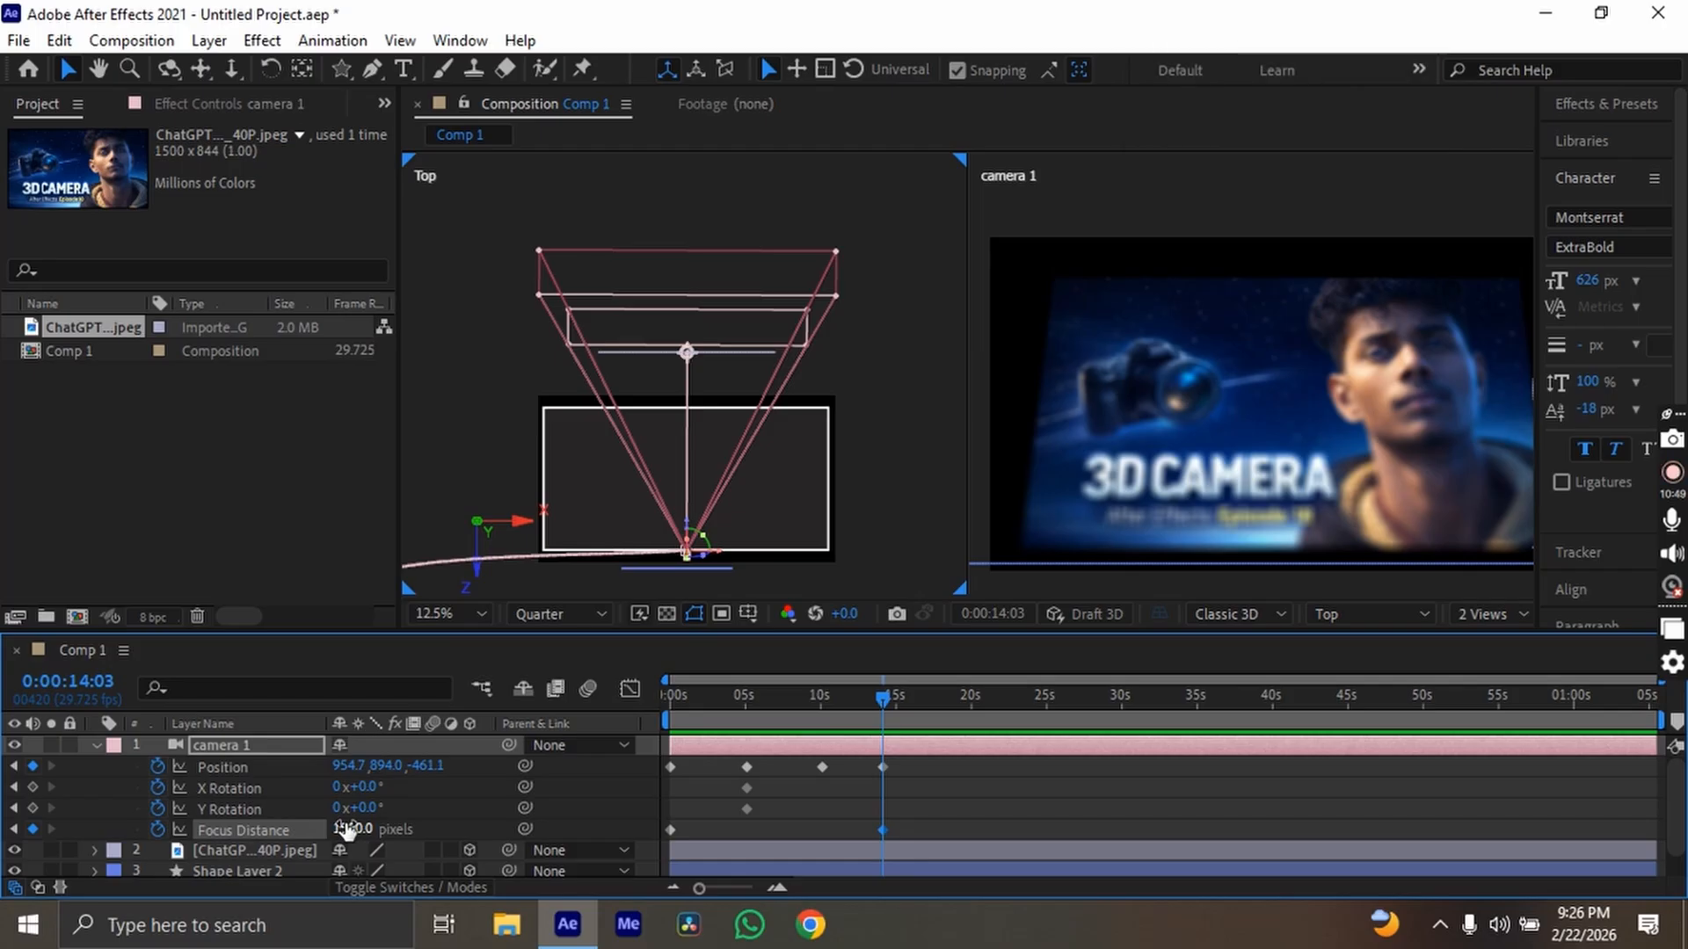
key(Return)
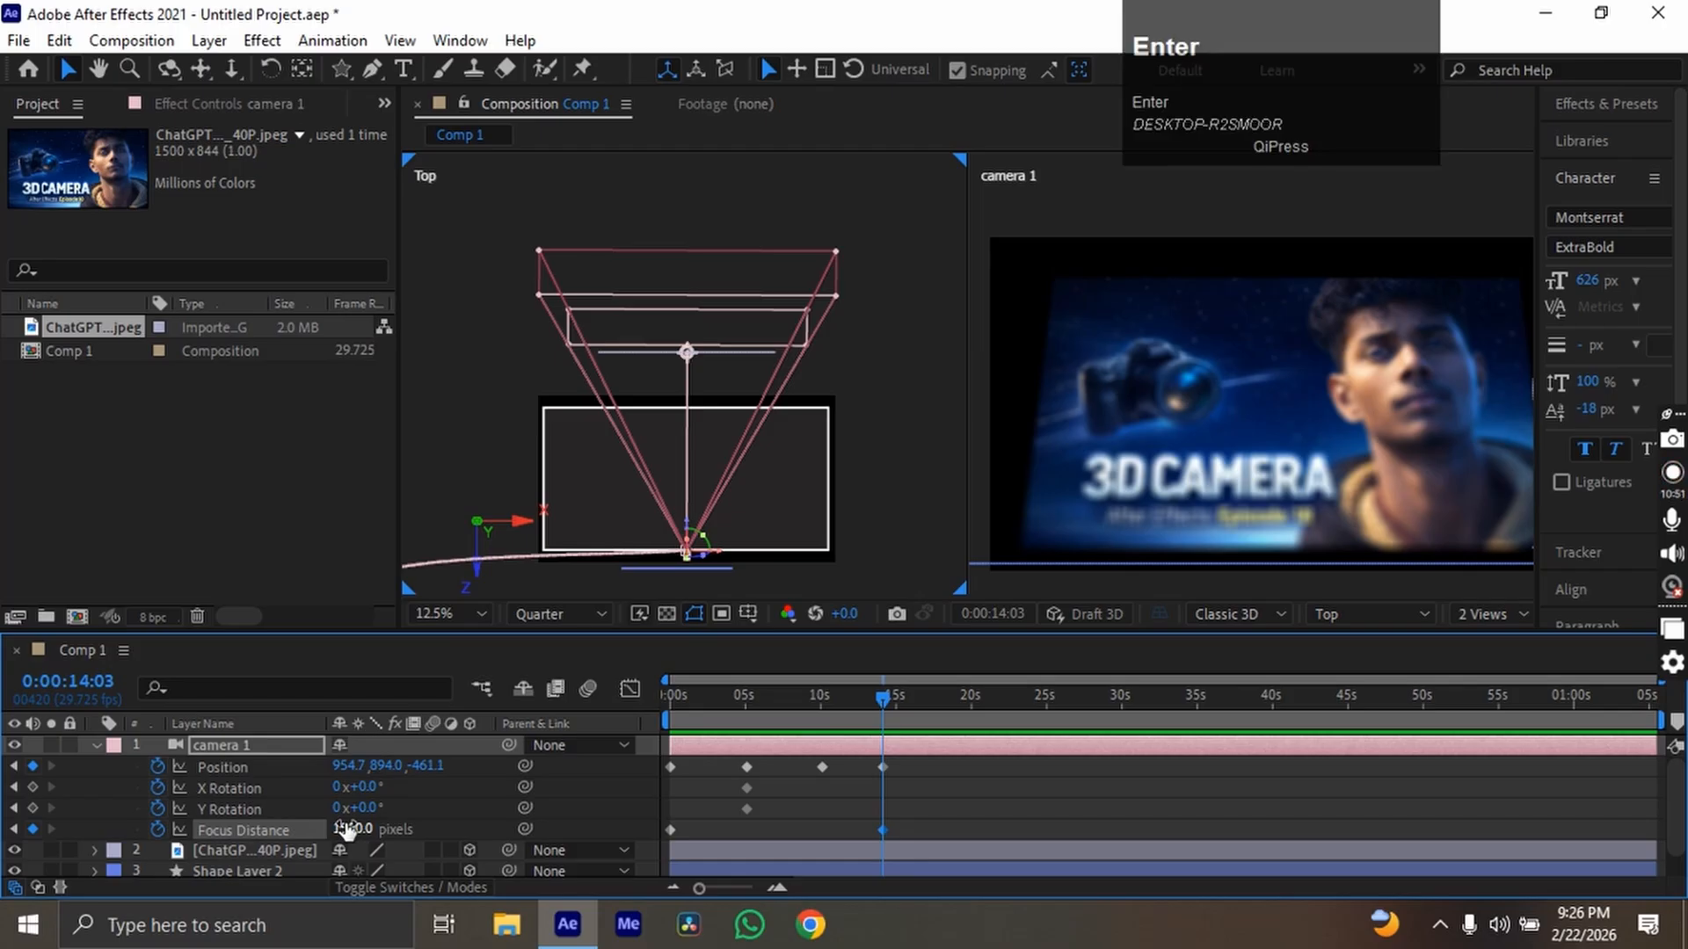
click(364, 829)
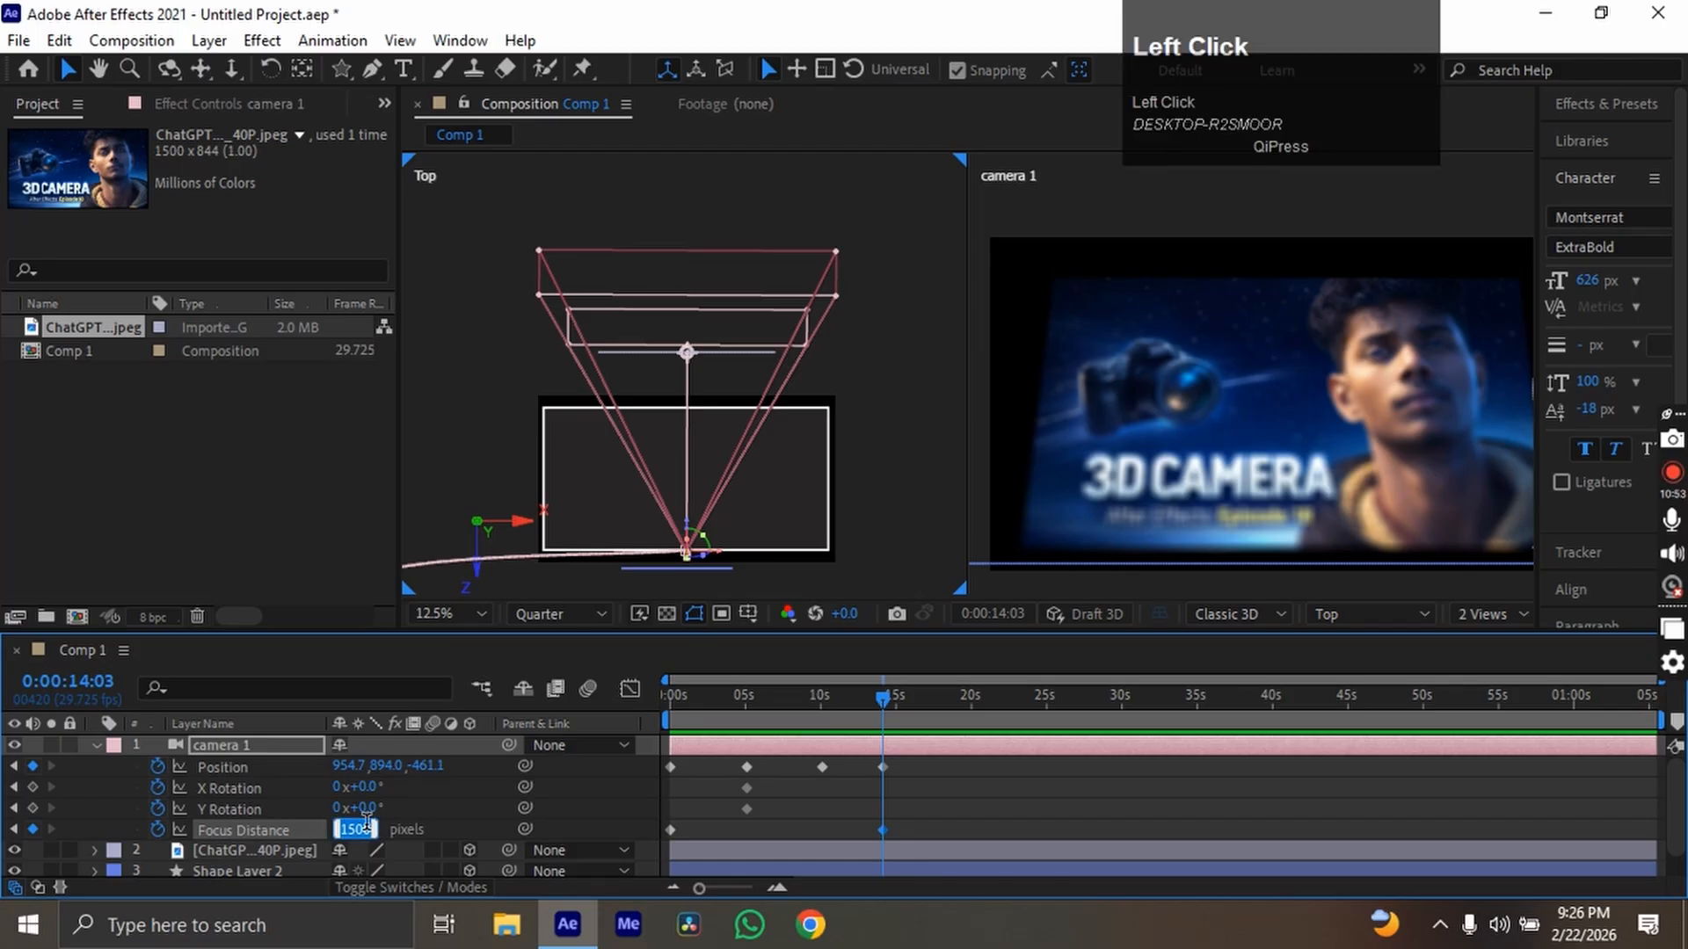
text(1)
key(Return)
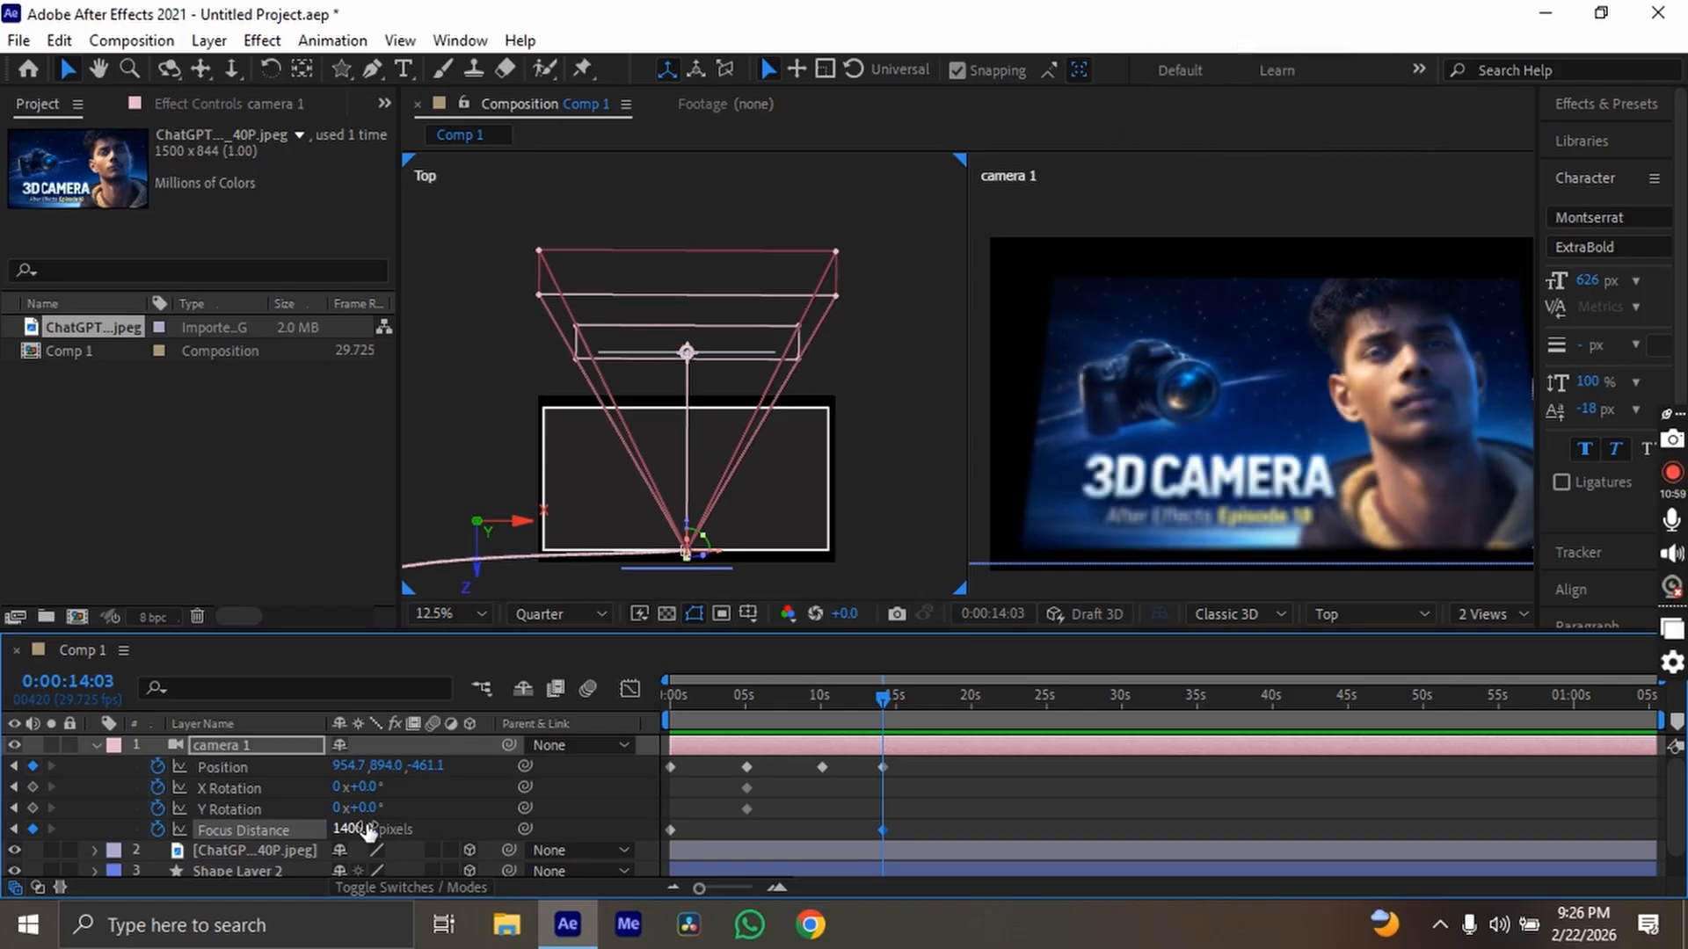
Set camera 1's Focus Distance at 0:00:14:03 to 1380 pixels and check the image in the camera 1 view.
click(355, 831)
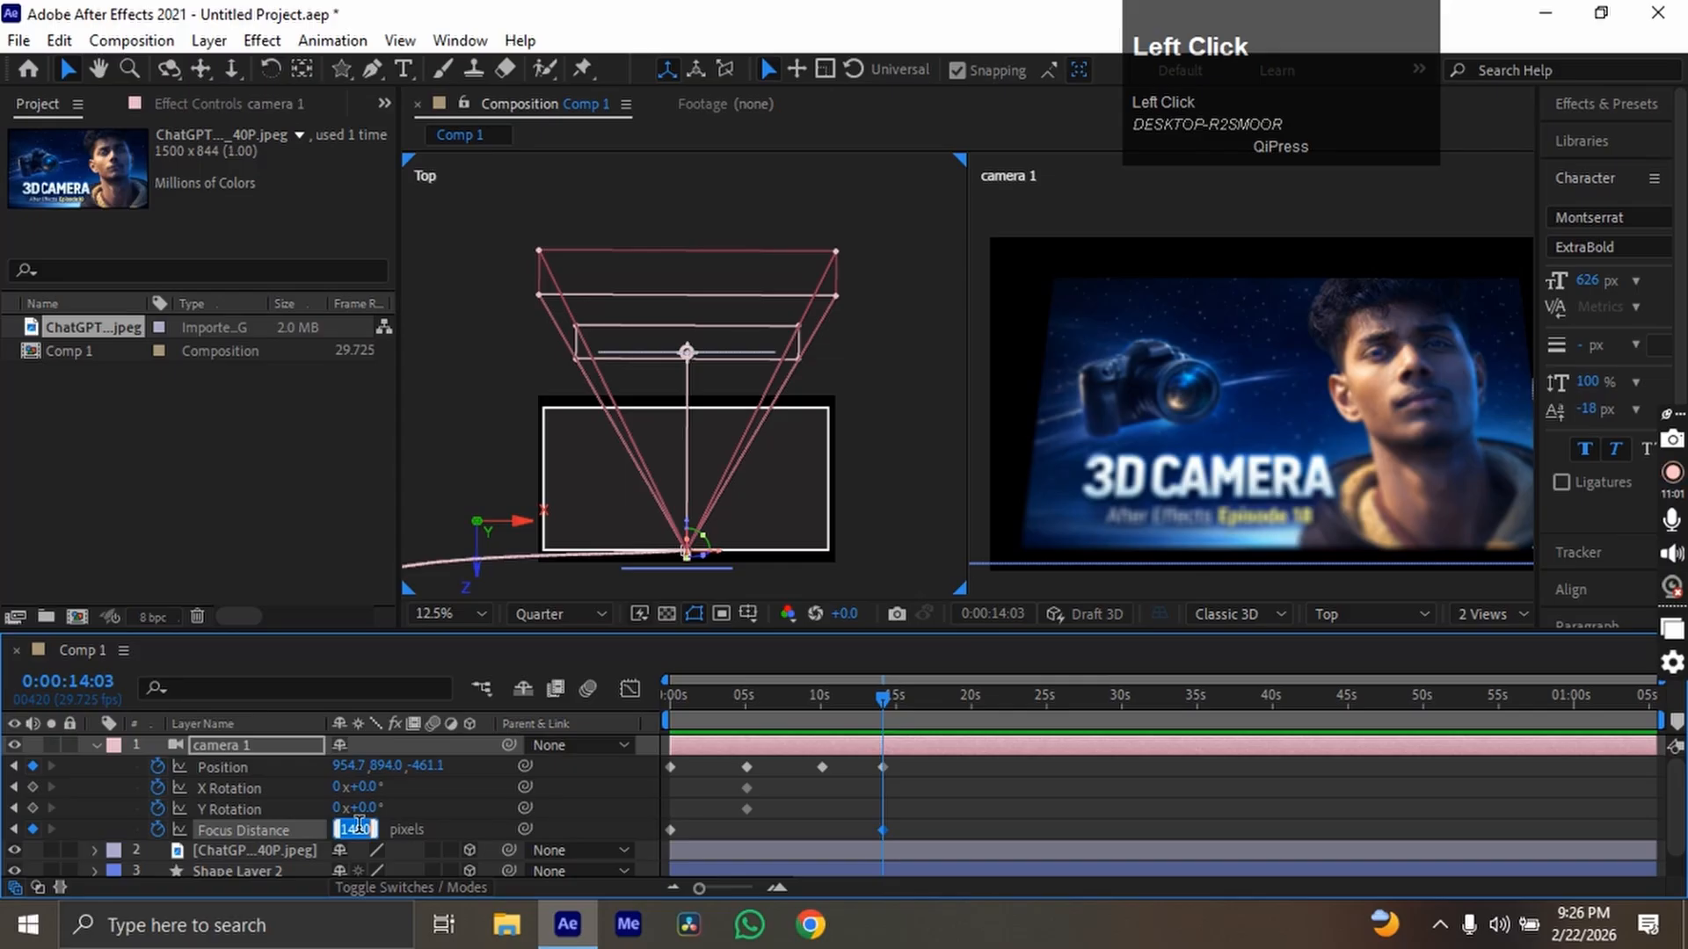
text(1)
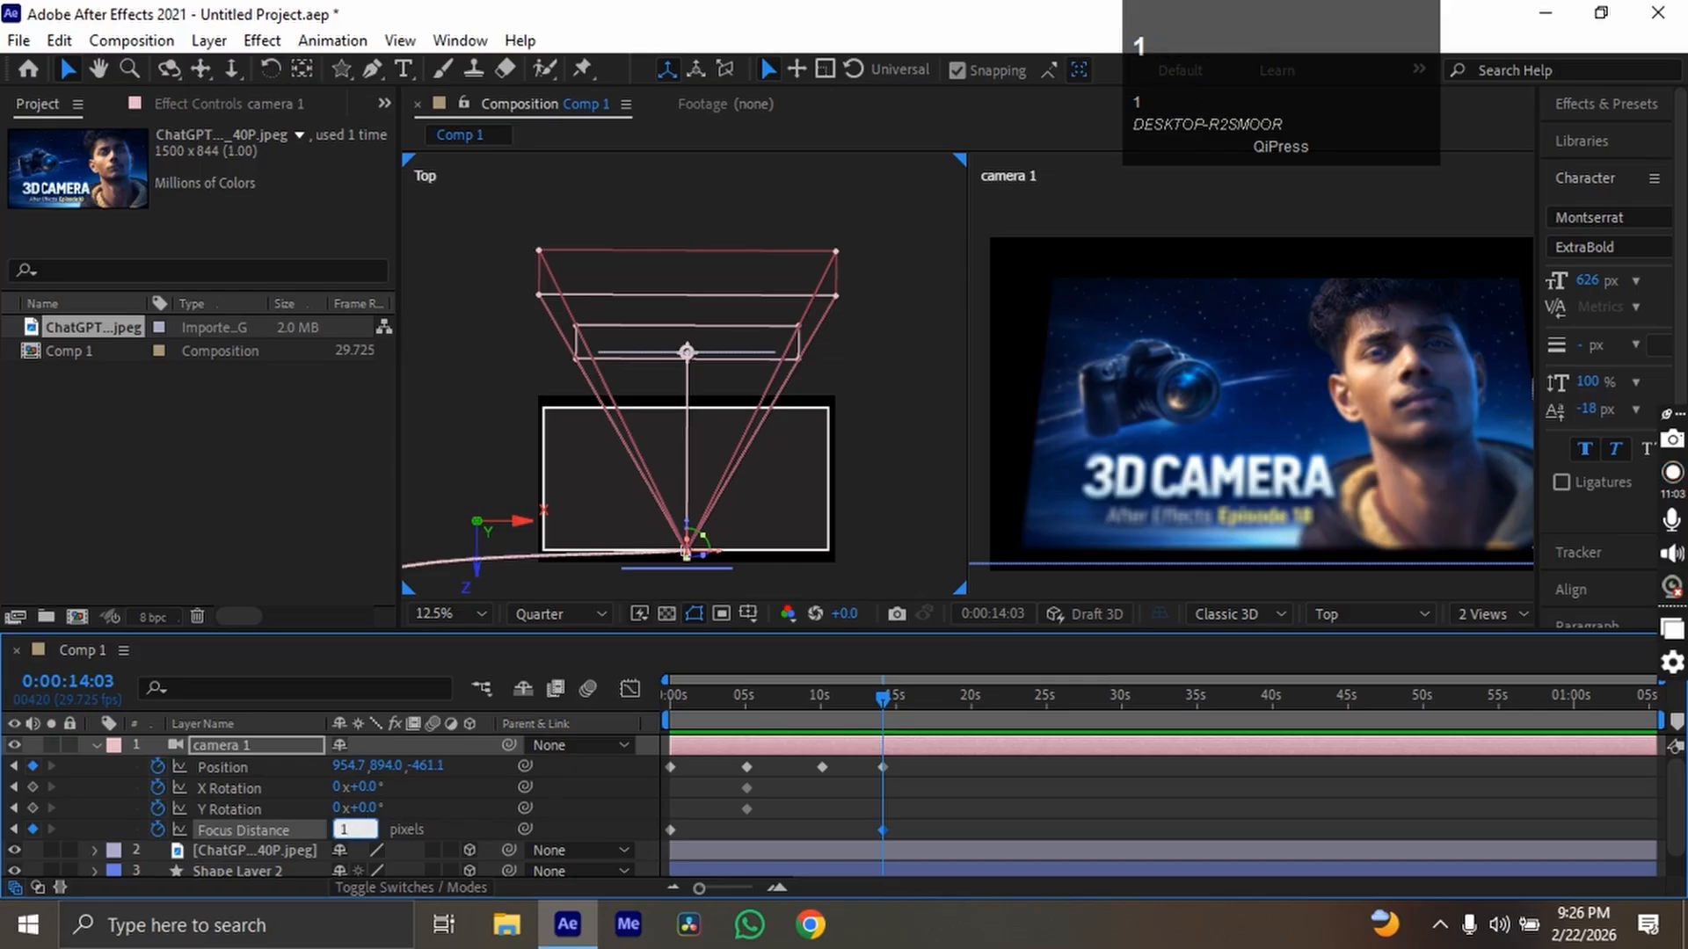
text(380)
key(Return)
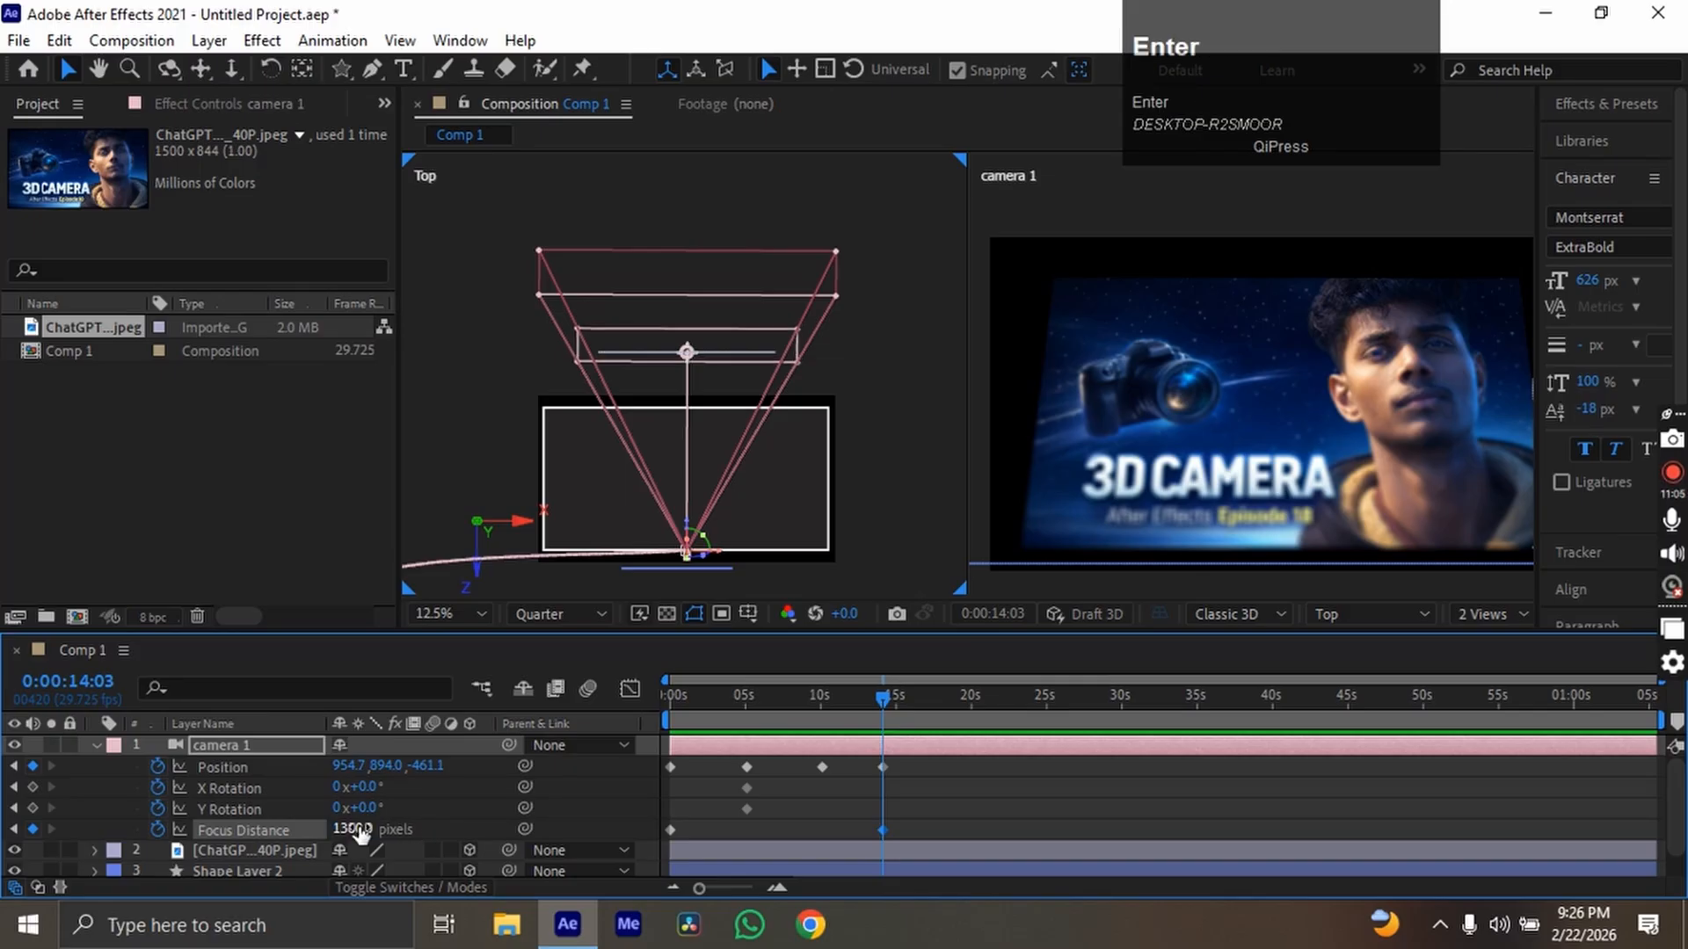
click(1262, 456)
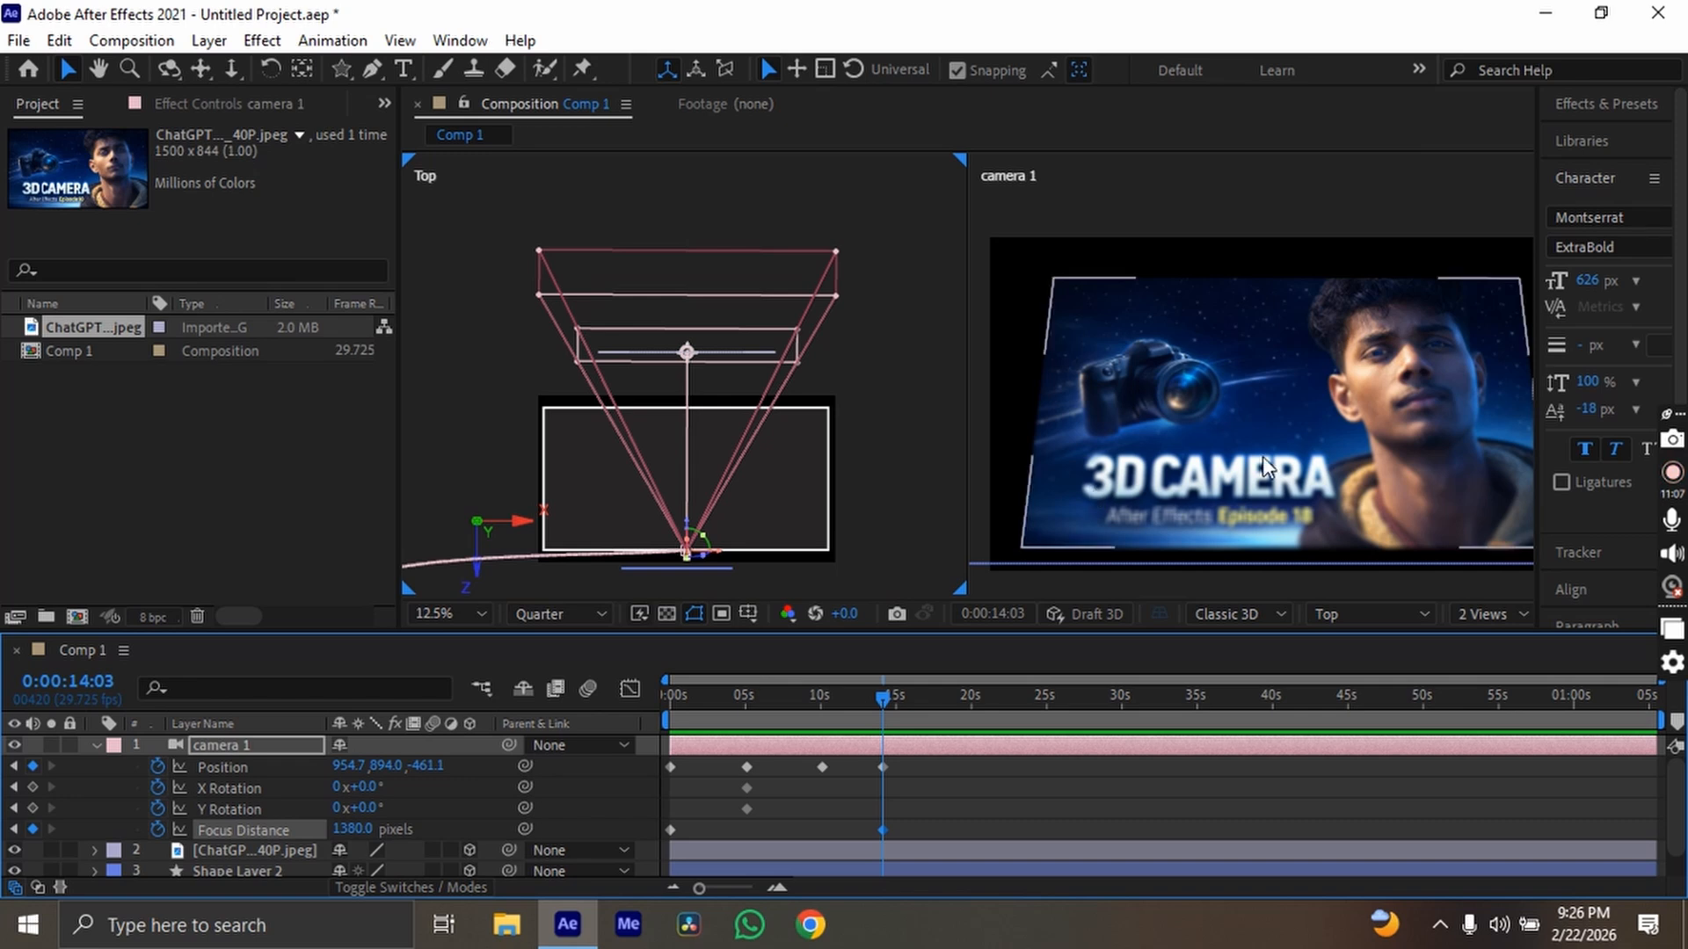
drag(1380, 452, 1340, 433)
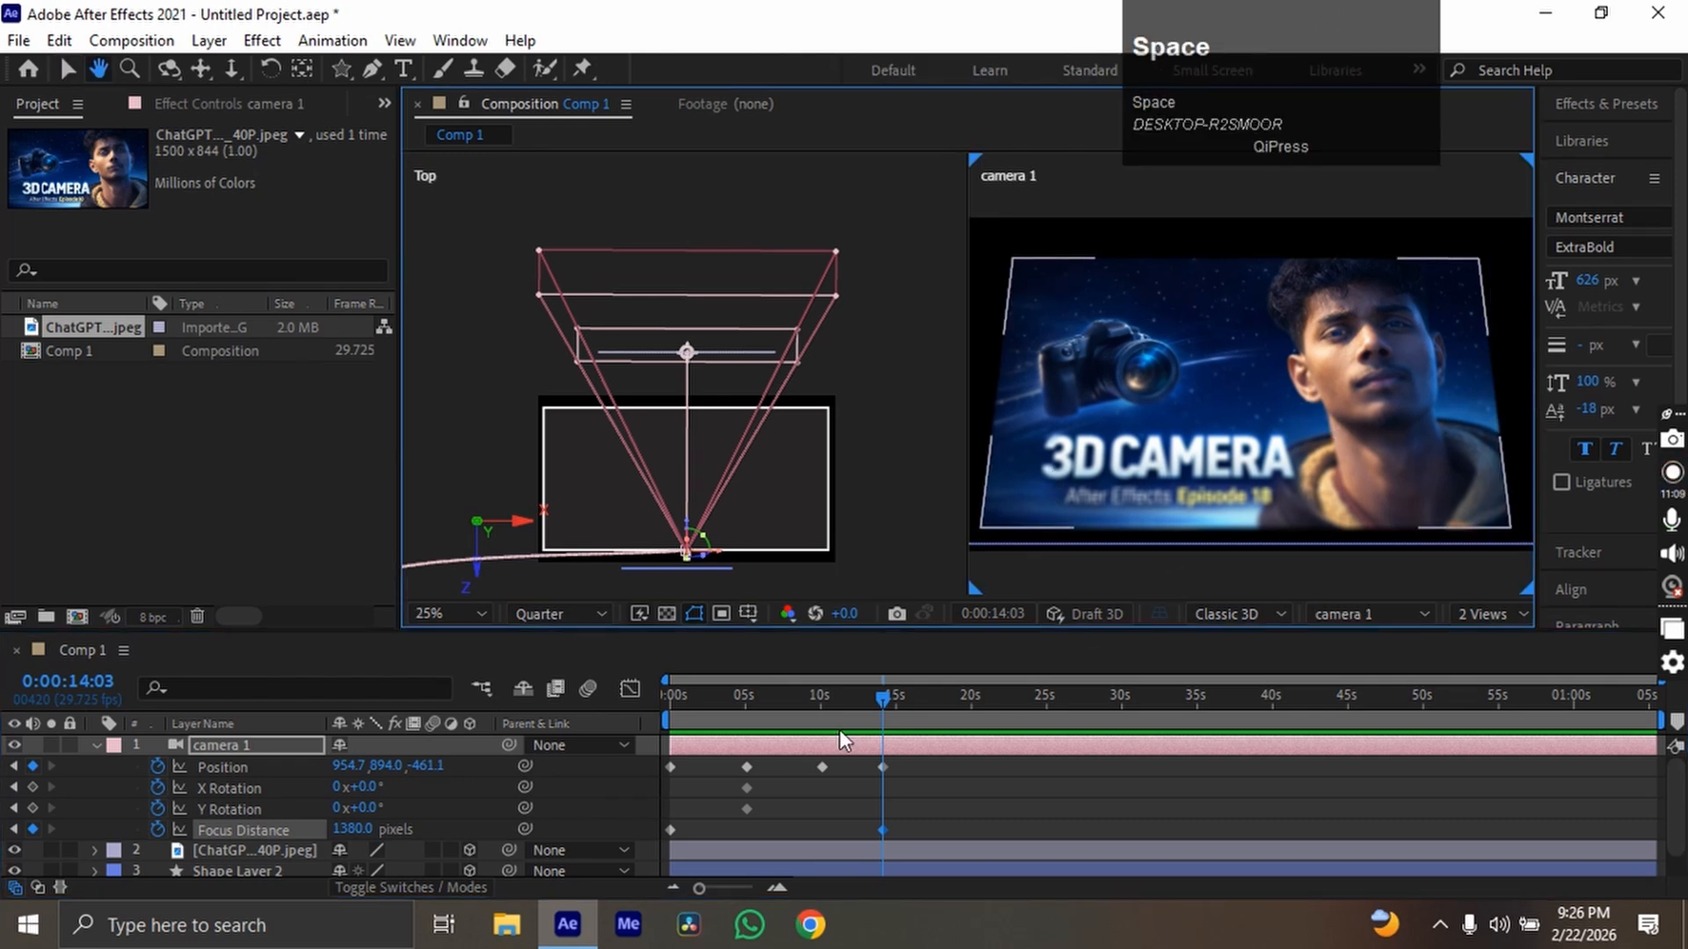
Return to 0:00:00:00 and apply Easy Ease to all of camera 1's Position, X Rotation, Y Rotation and Focus Distance keyframes.
drag(840, 730, 494, 788)
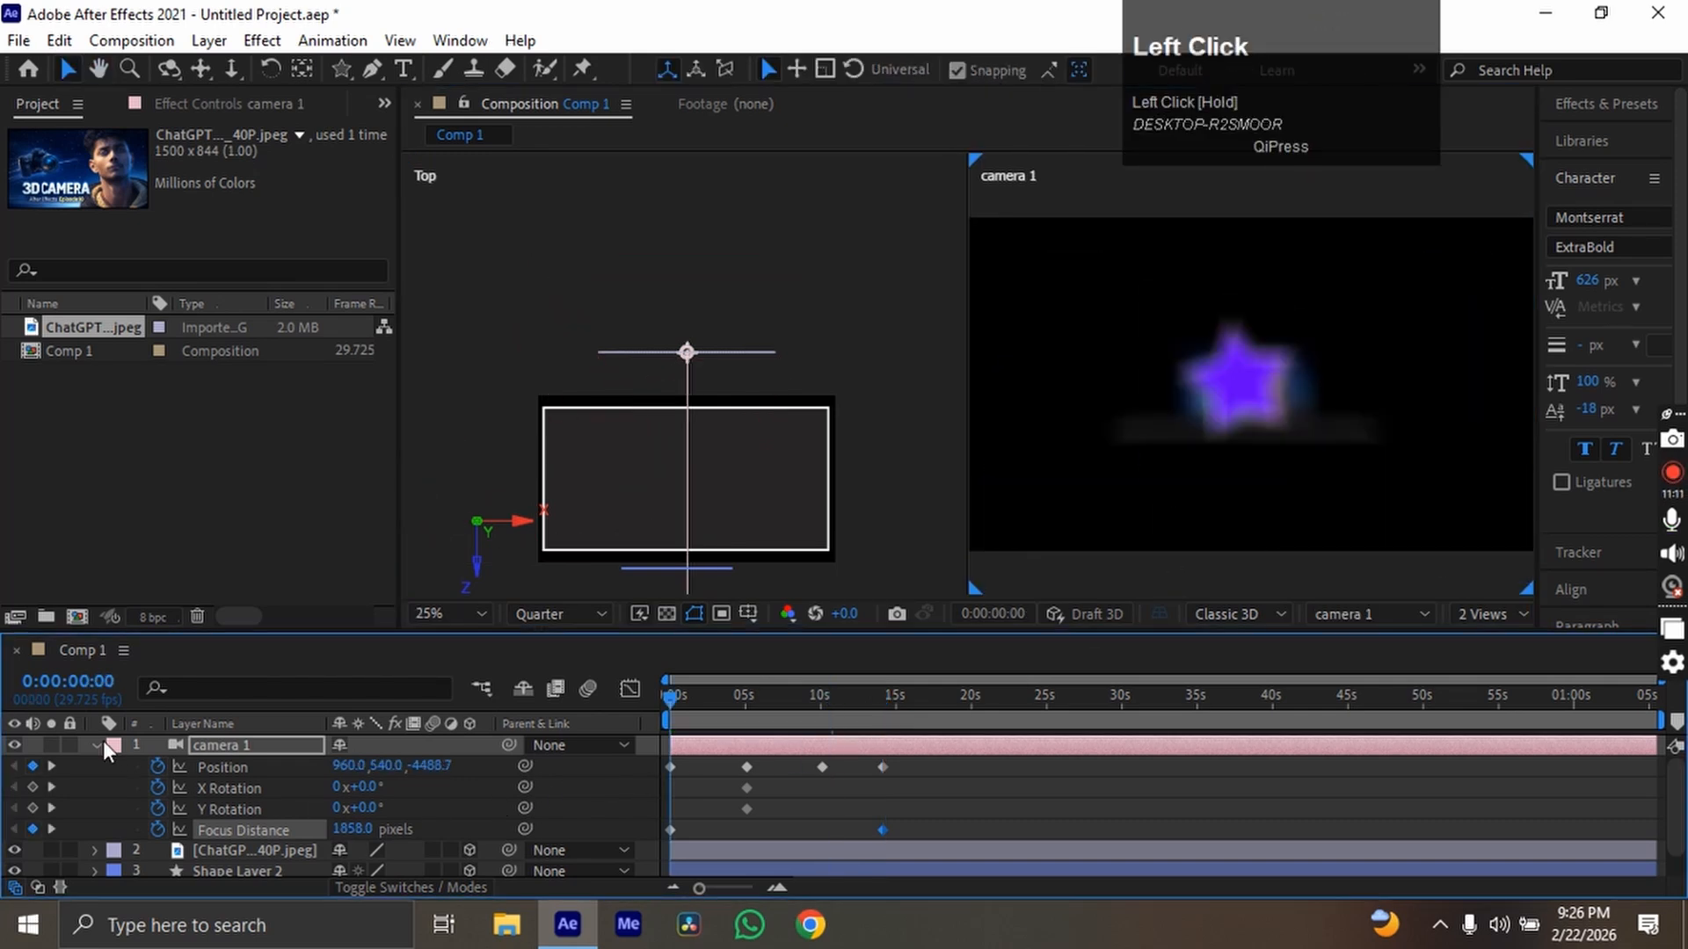
drag(997, 765, 494, 886)
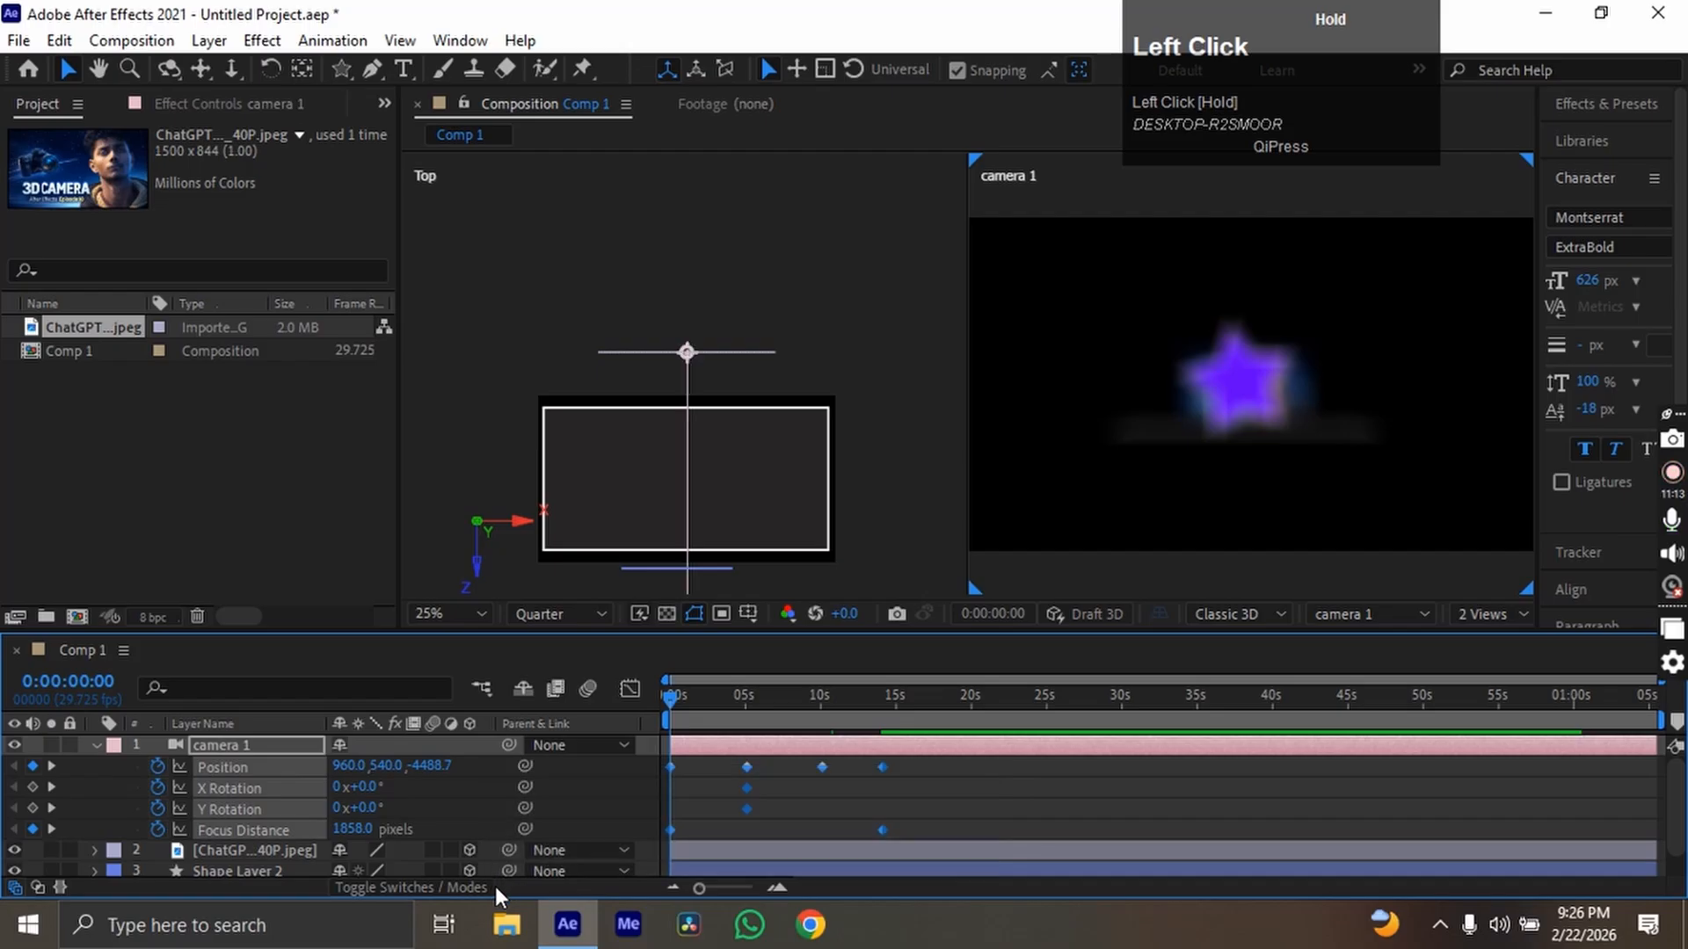
key(F9)
click(814, 770)
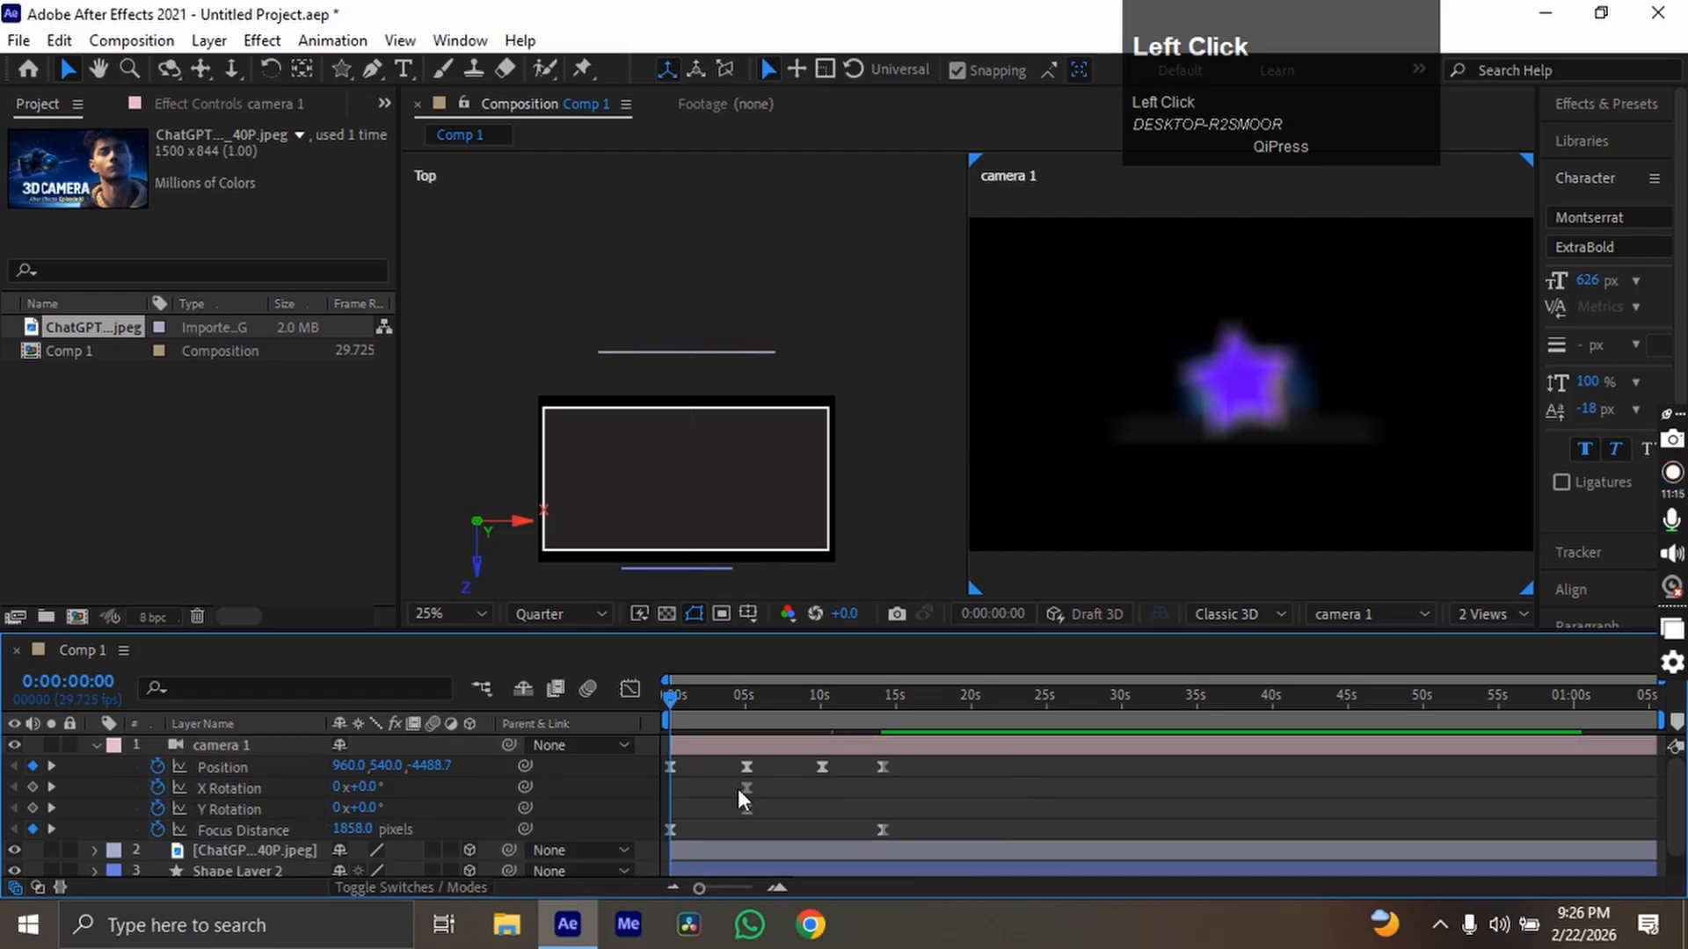
Open the speed graph for camera 1's Position keyframes and reshape the first segment to peak early and slow down gradually.
drag(967, 763, 661, 771)
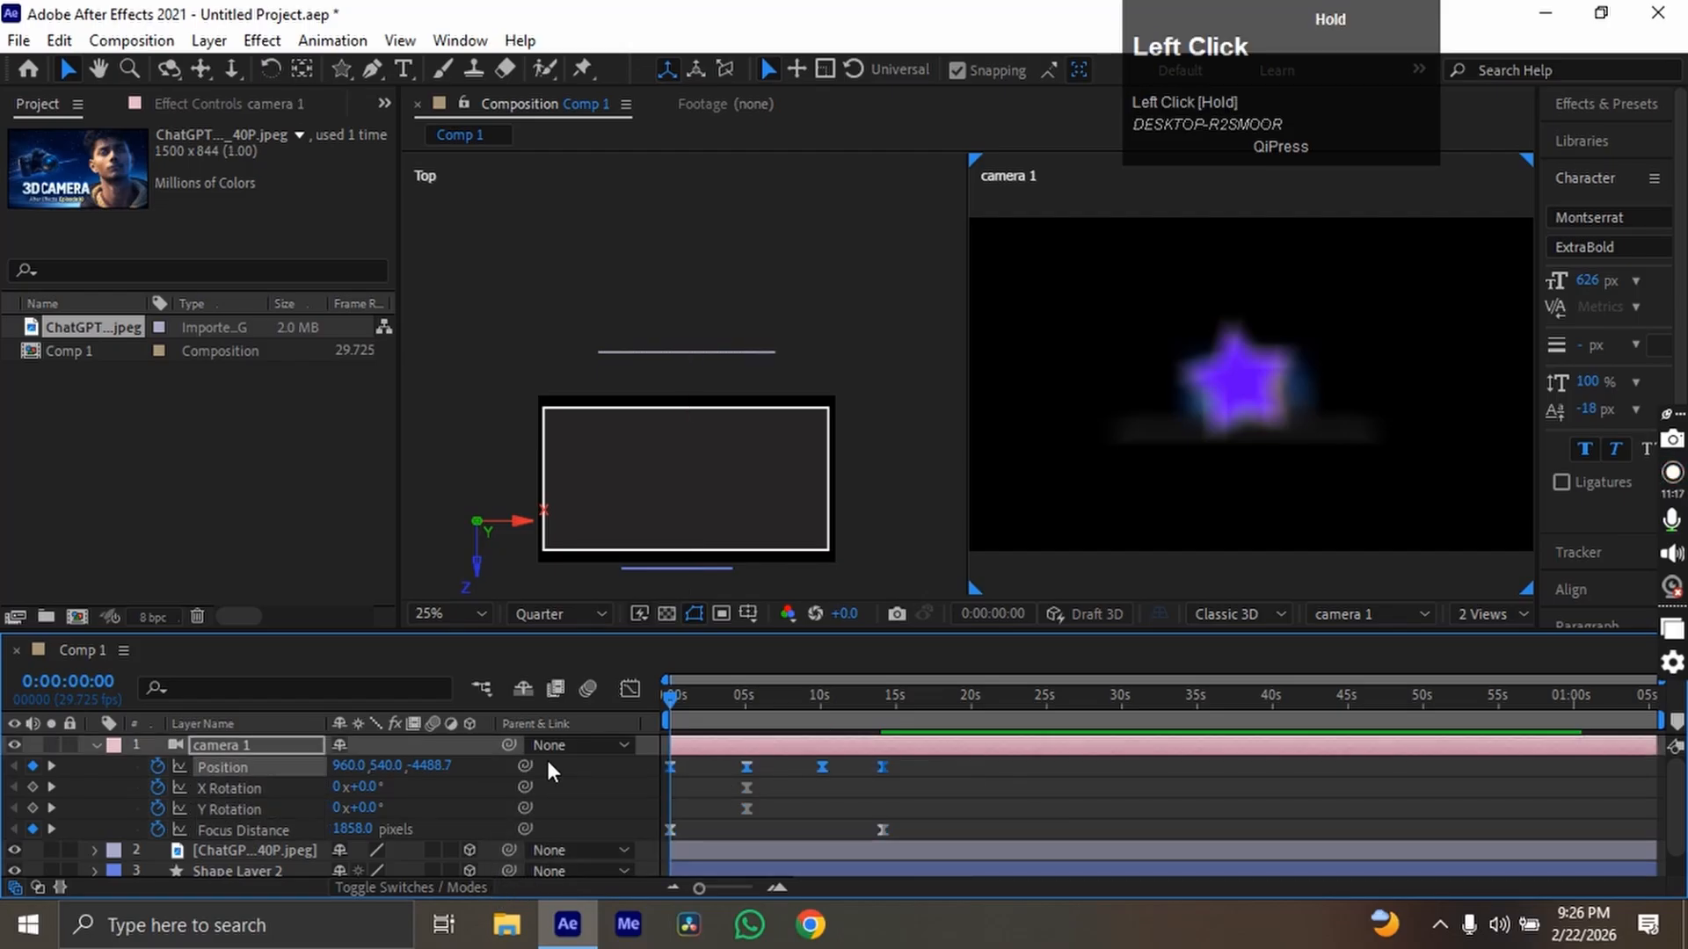
click(640, 696)
scroll(726, 794, up, 2)
drag(761, 838, 1173, 821)
click(965, 800)
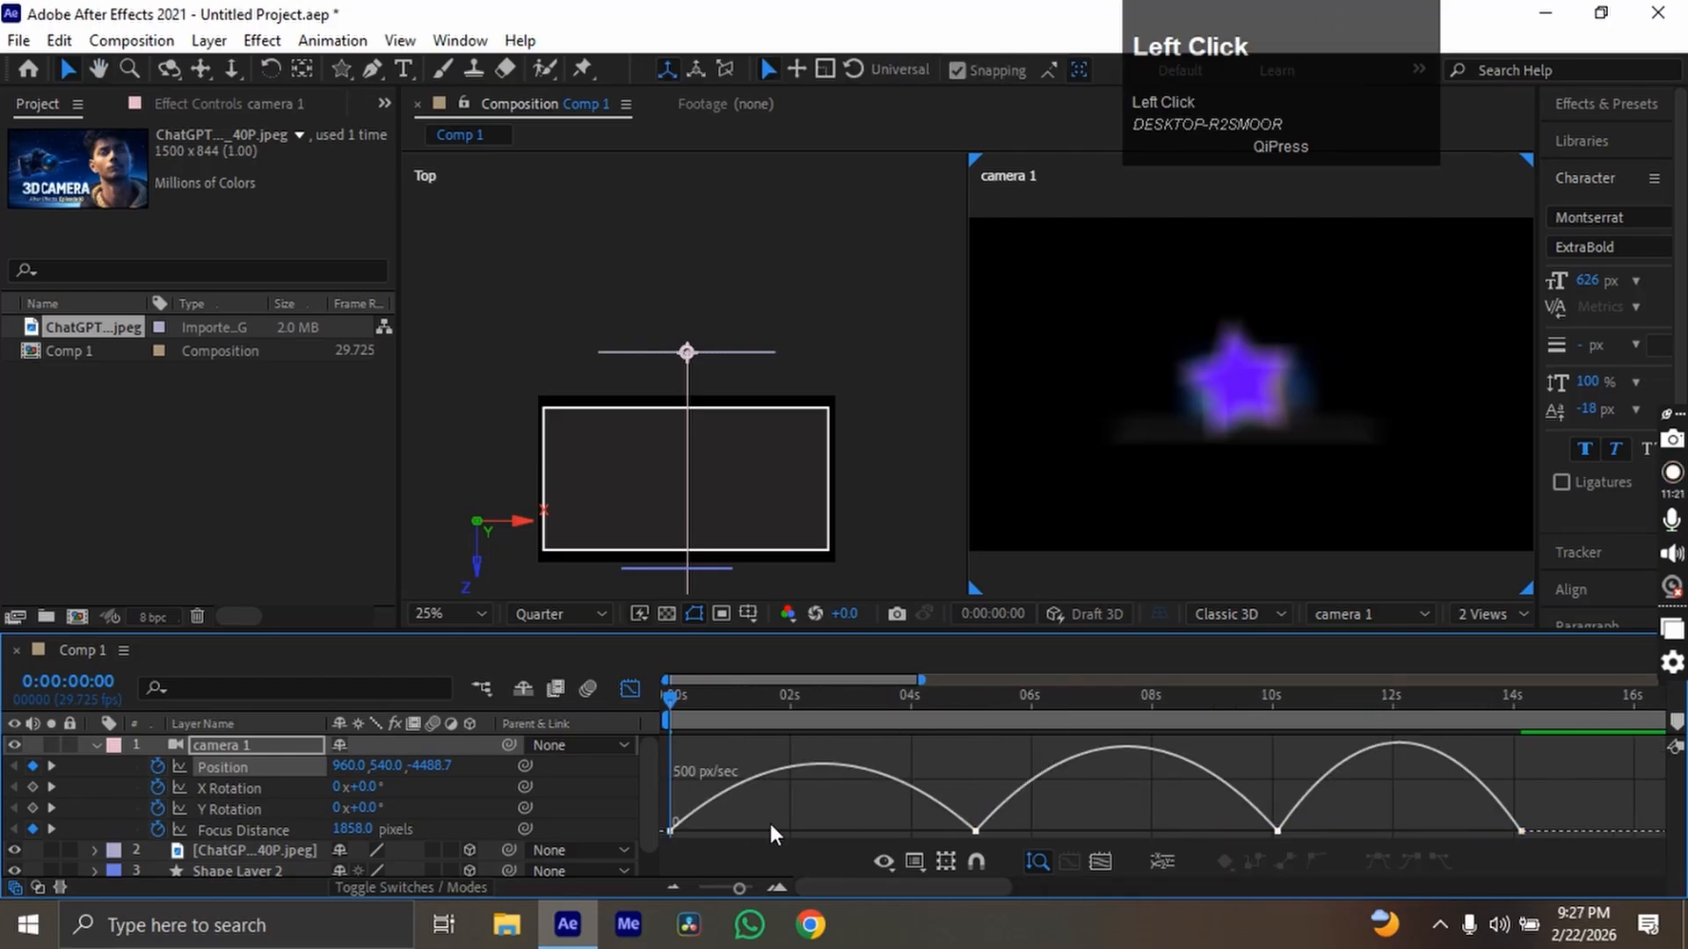
drag(770, 828, 664, 798)
drag(920, 834, 829, 830)
drag(1170, 797, 960, 794)
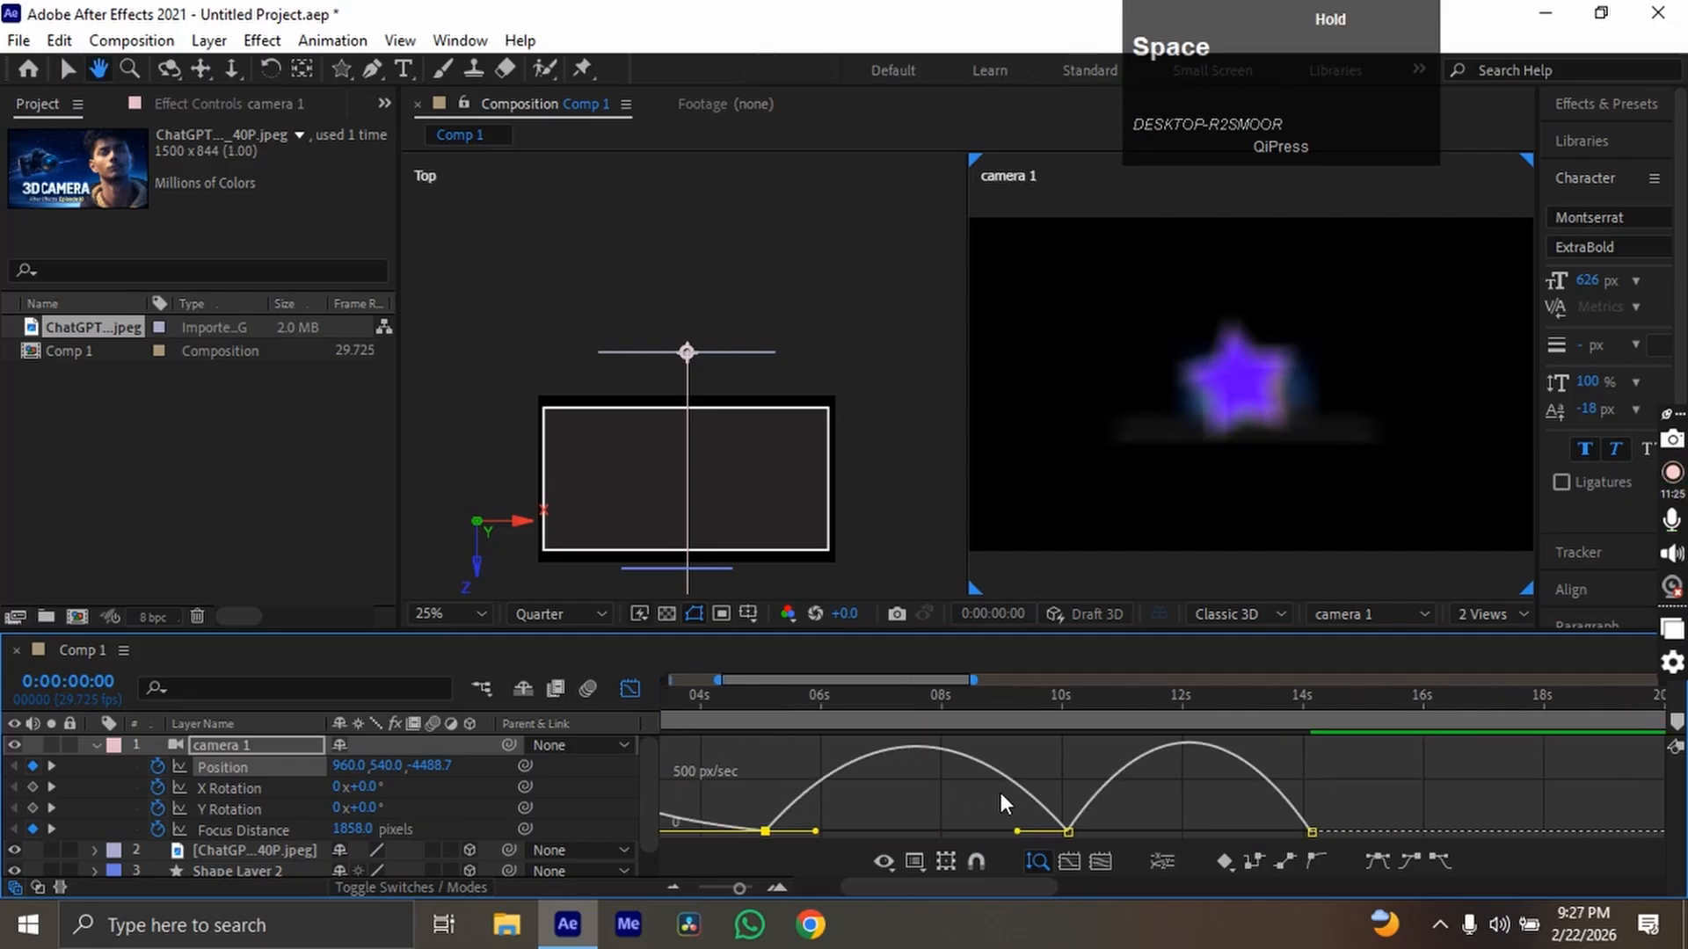
Reshape the second and third Position speed curves into steeper, earlier peaks, with about 48% outgoing influence on the 10-second keyframe.
drag(1069, 799, 978, 834)
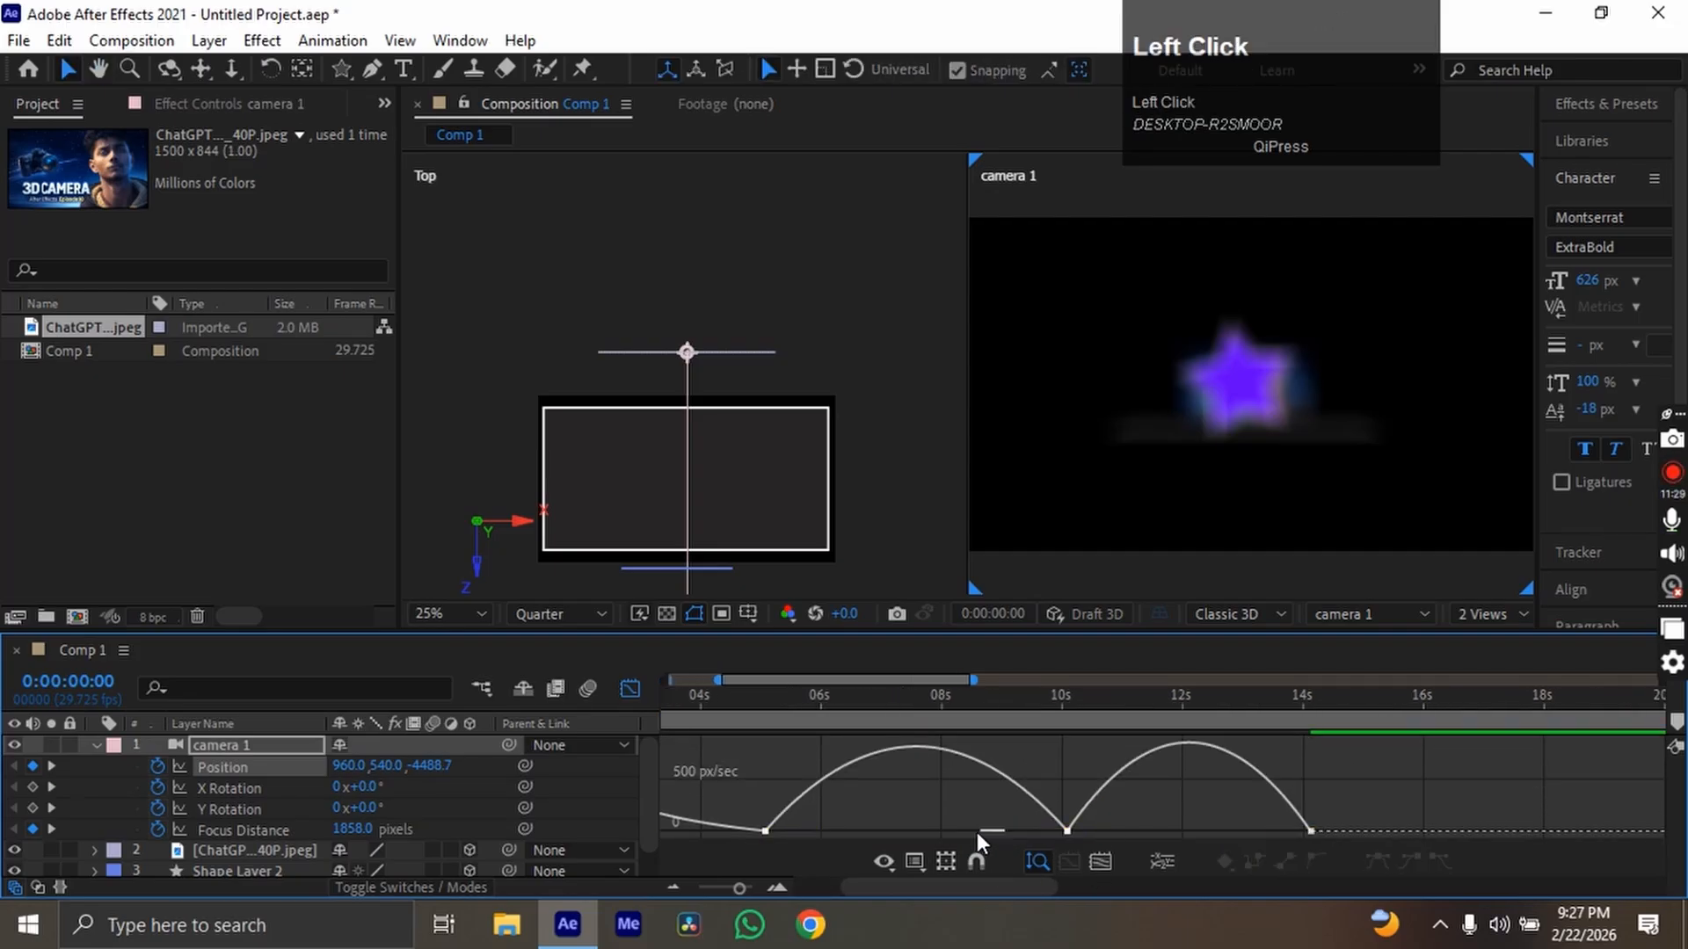
drag(1164, 795, 948, 833)
drag(814, 833, 842, 833)
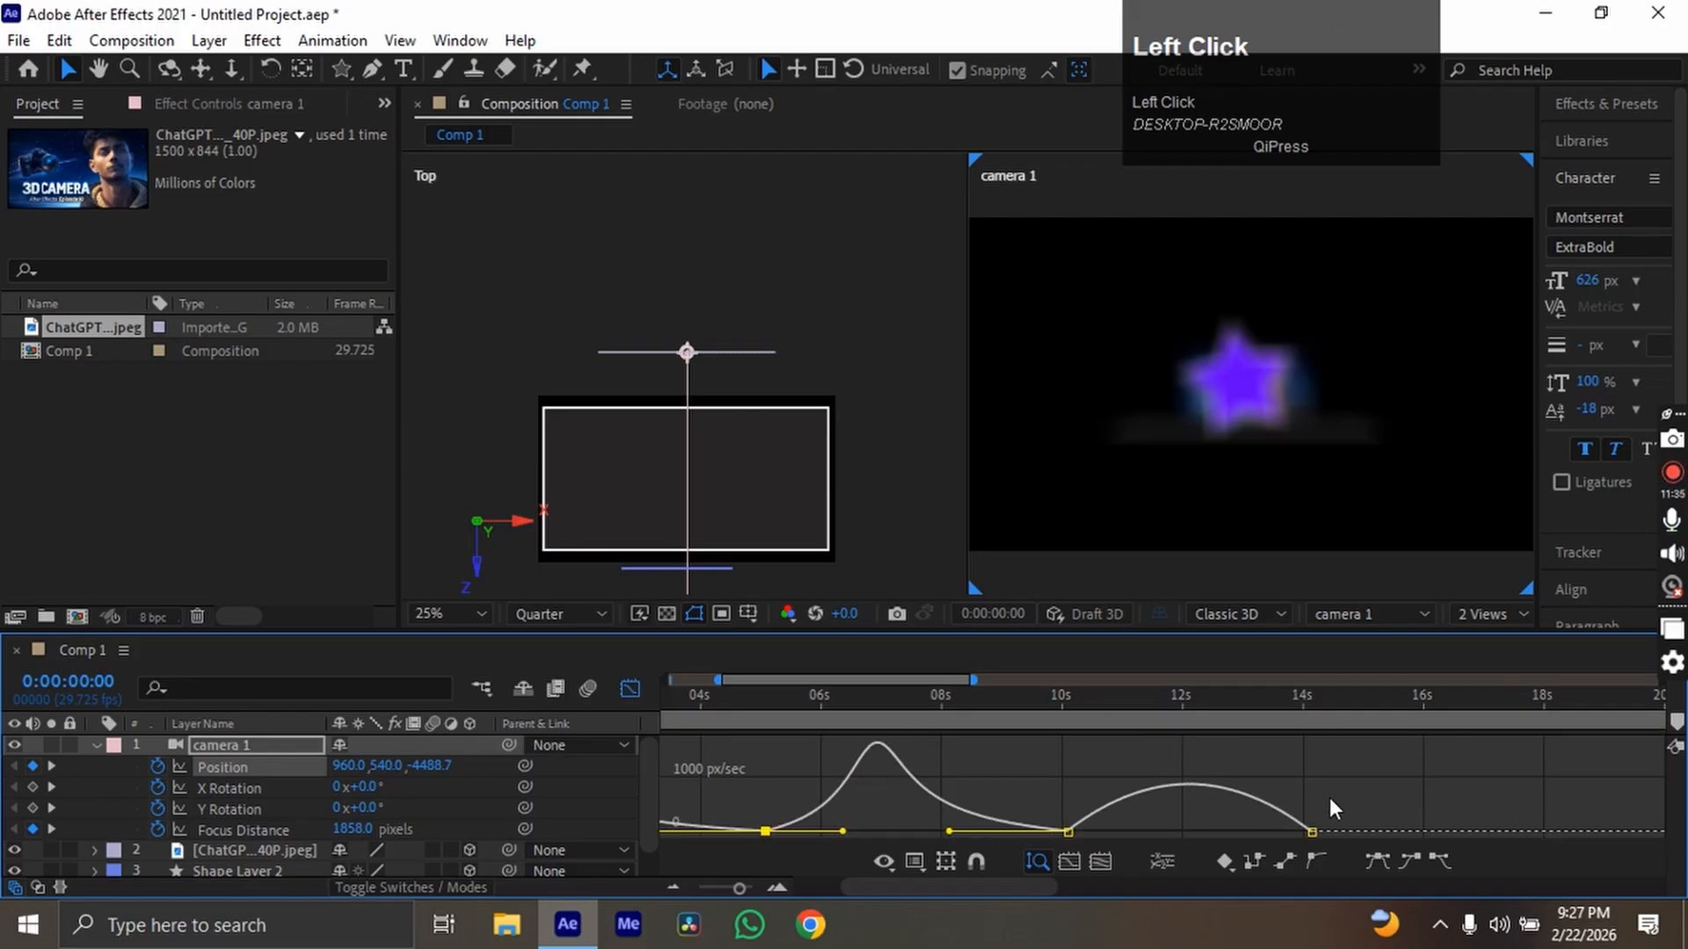
drag(1329, 798, 1220, 831)
drag(1108, 832, 1124, 835)
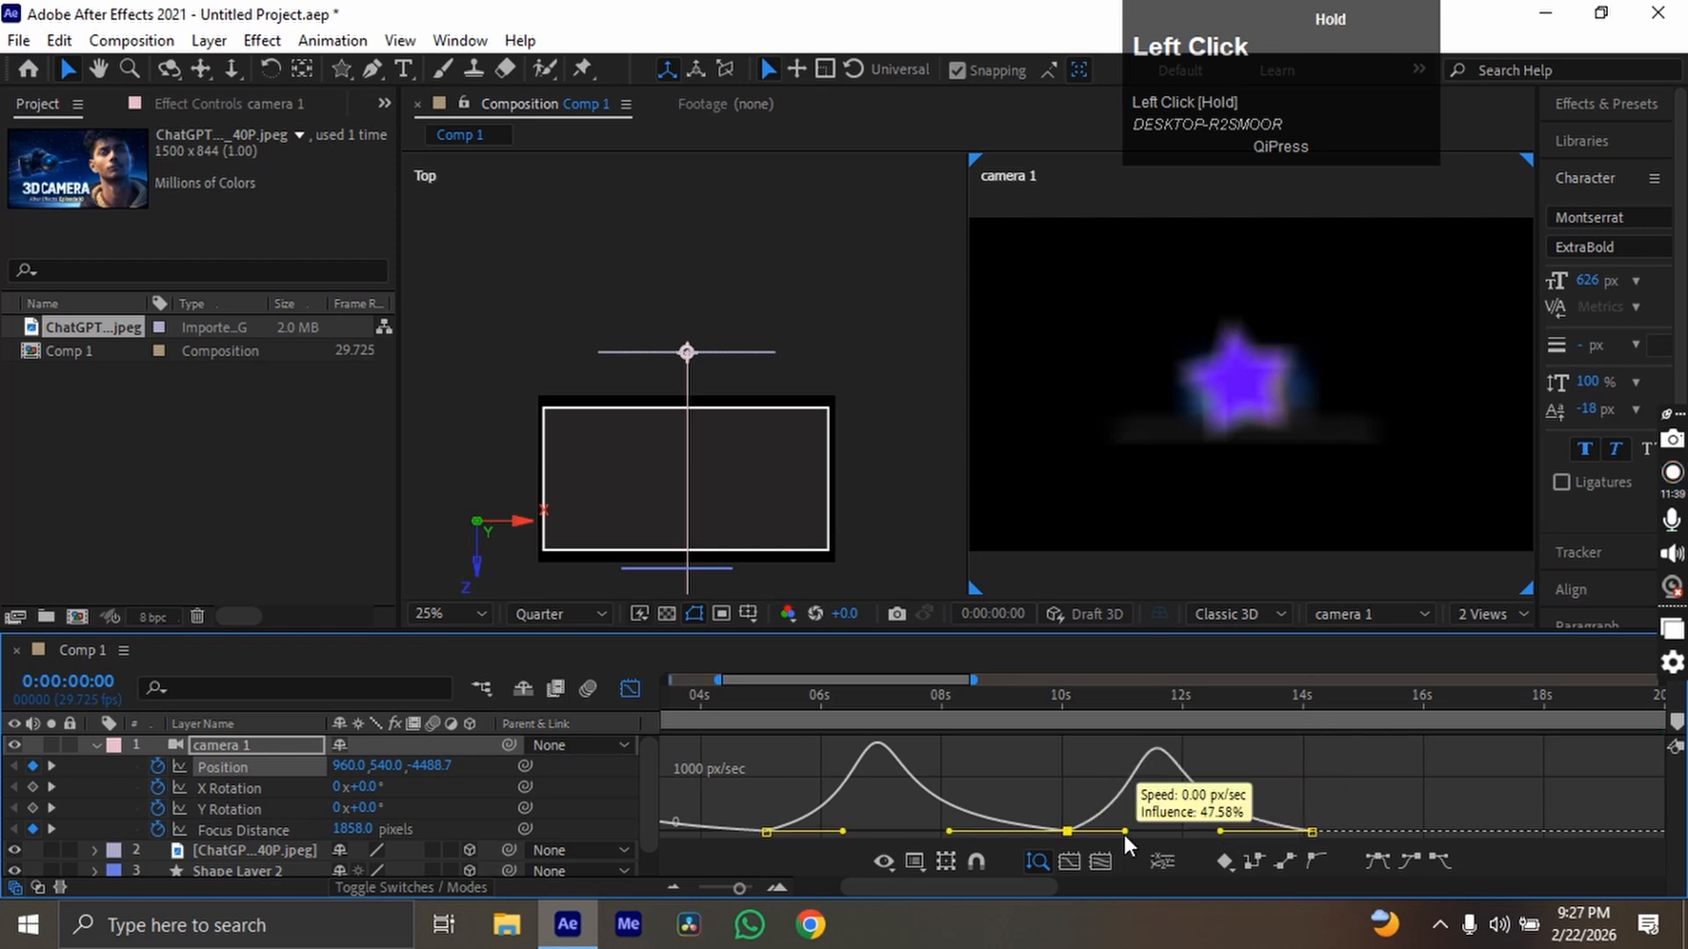
scroll(1128, 813, down, 4)
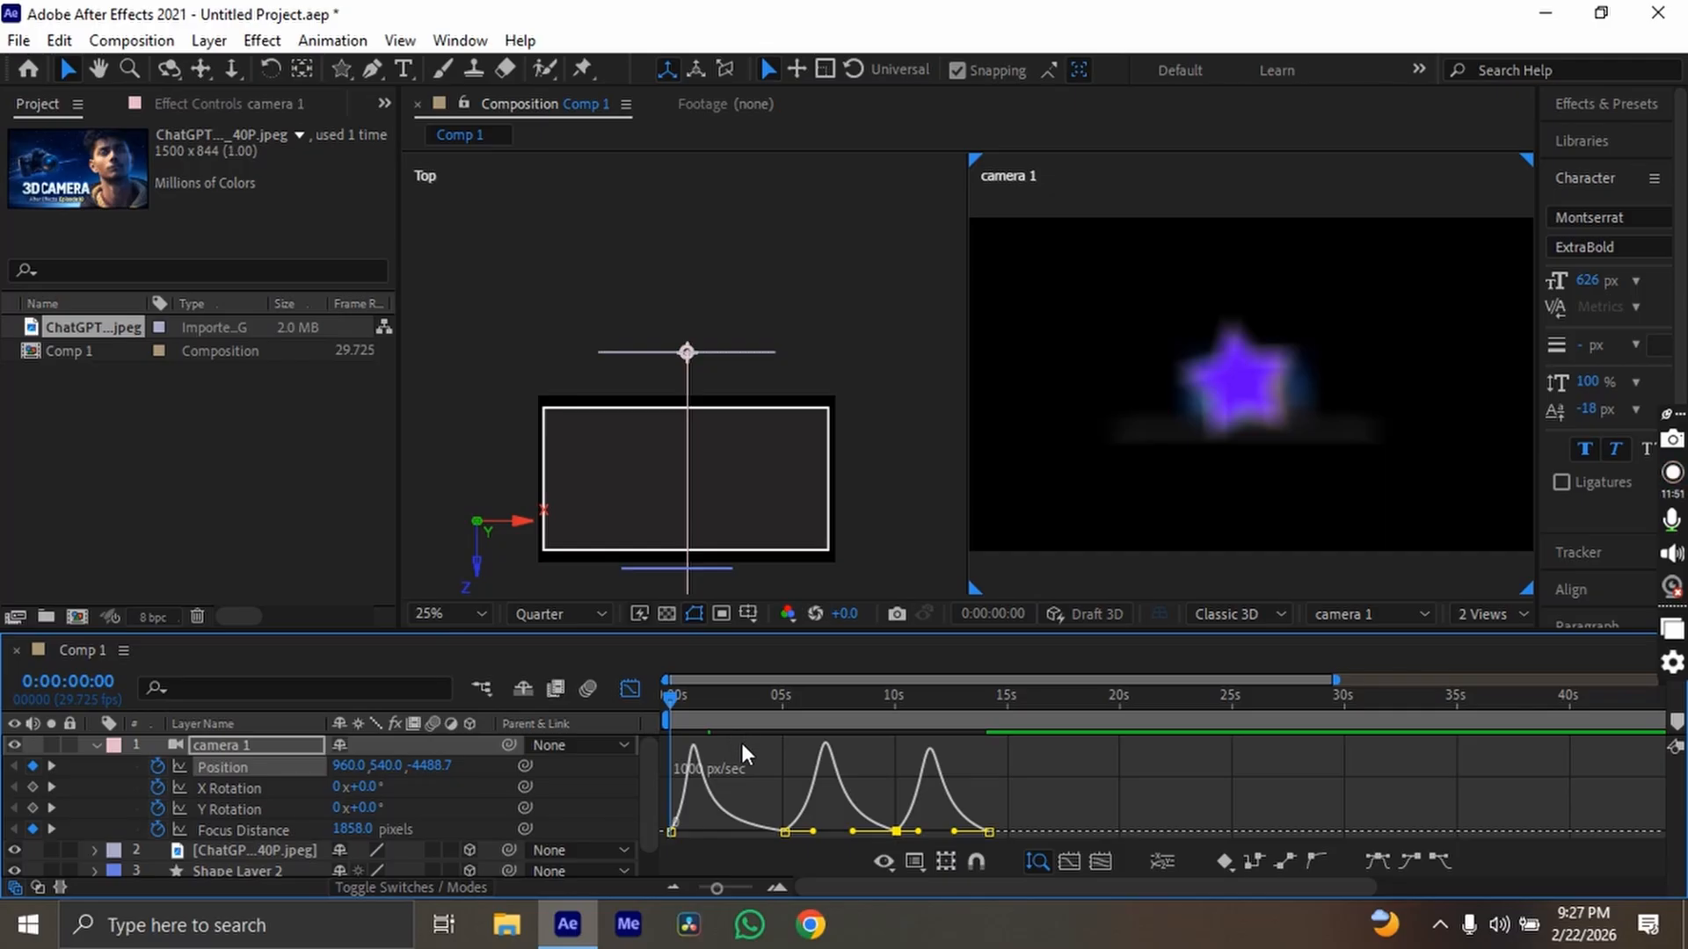
Preview the eased camera animation from 0:00:00:00 through the move to the image, and return to the start.
drag(693, 710, 492, 779)
key(space)
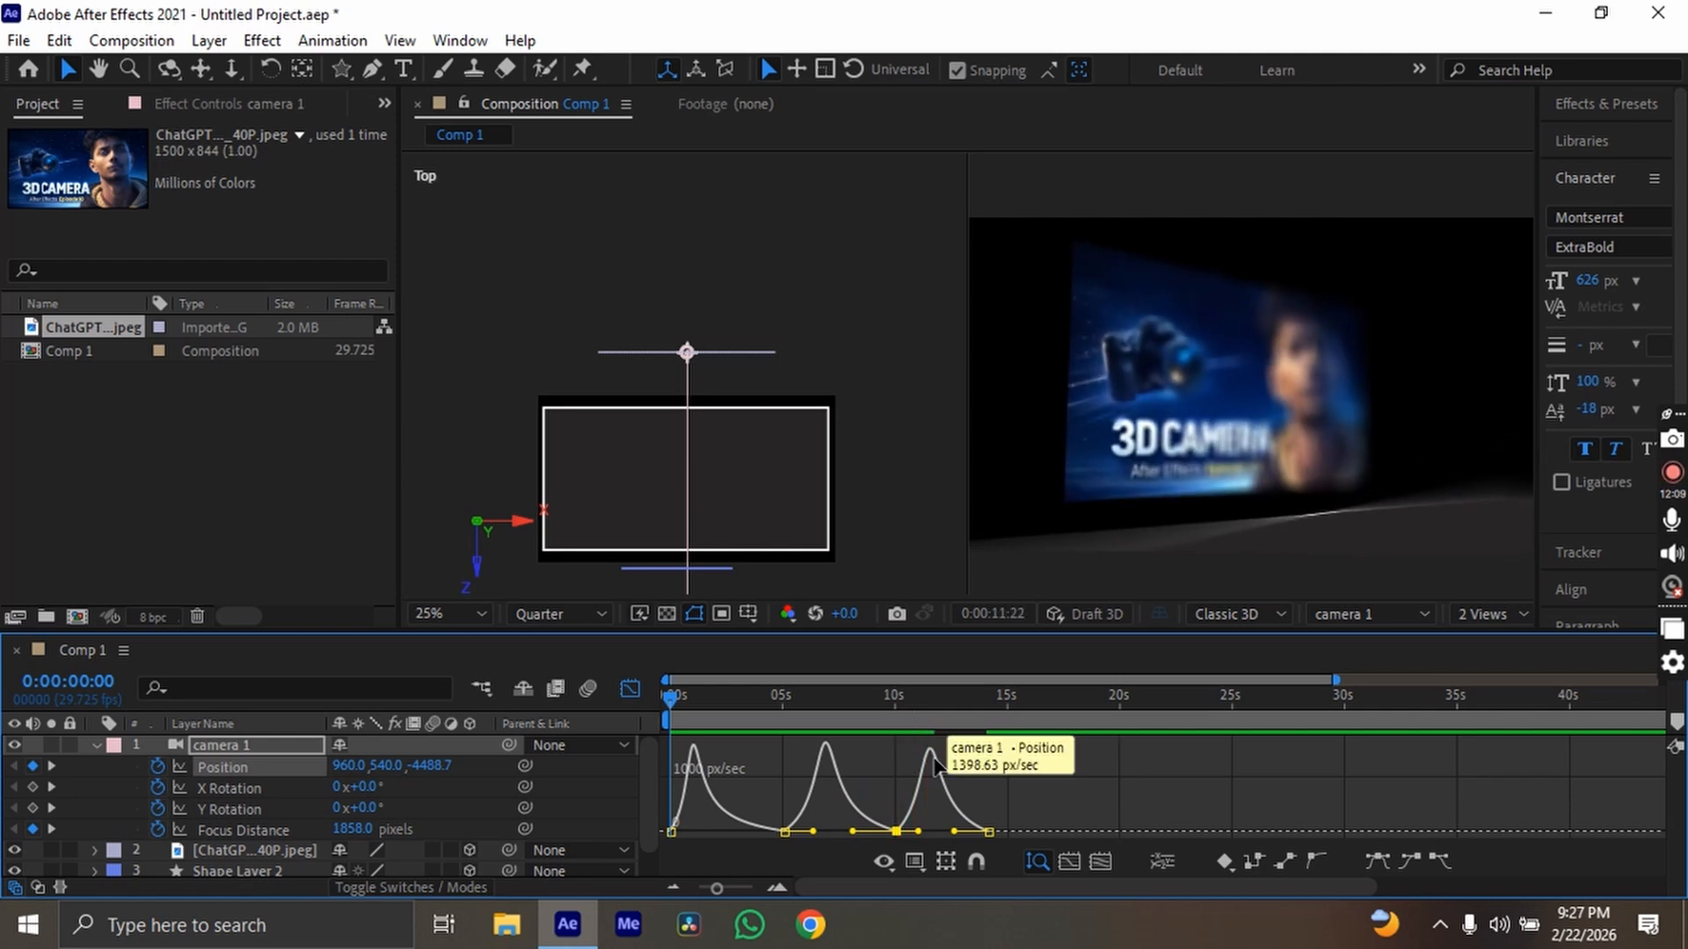
click(928, 710)
key(space)
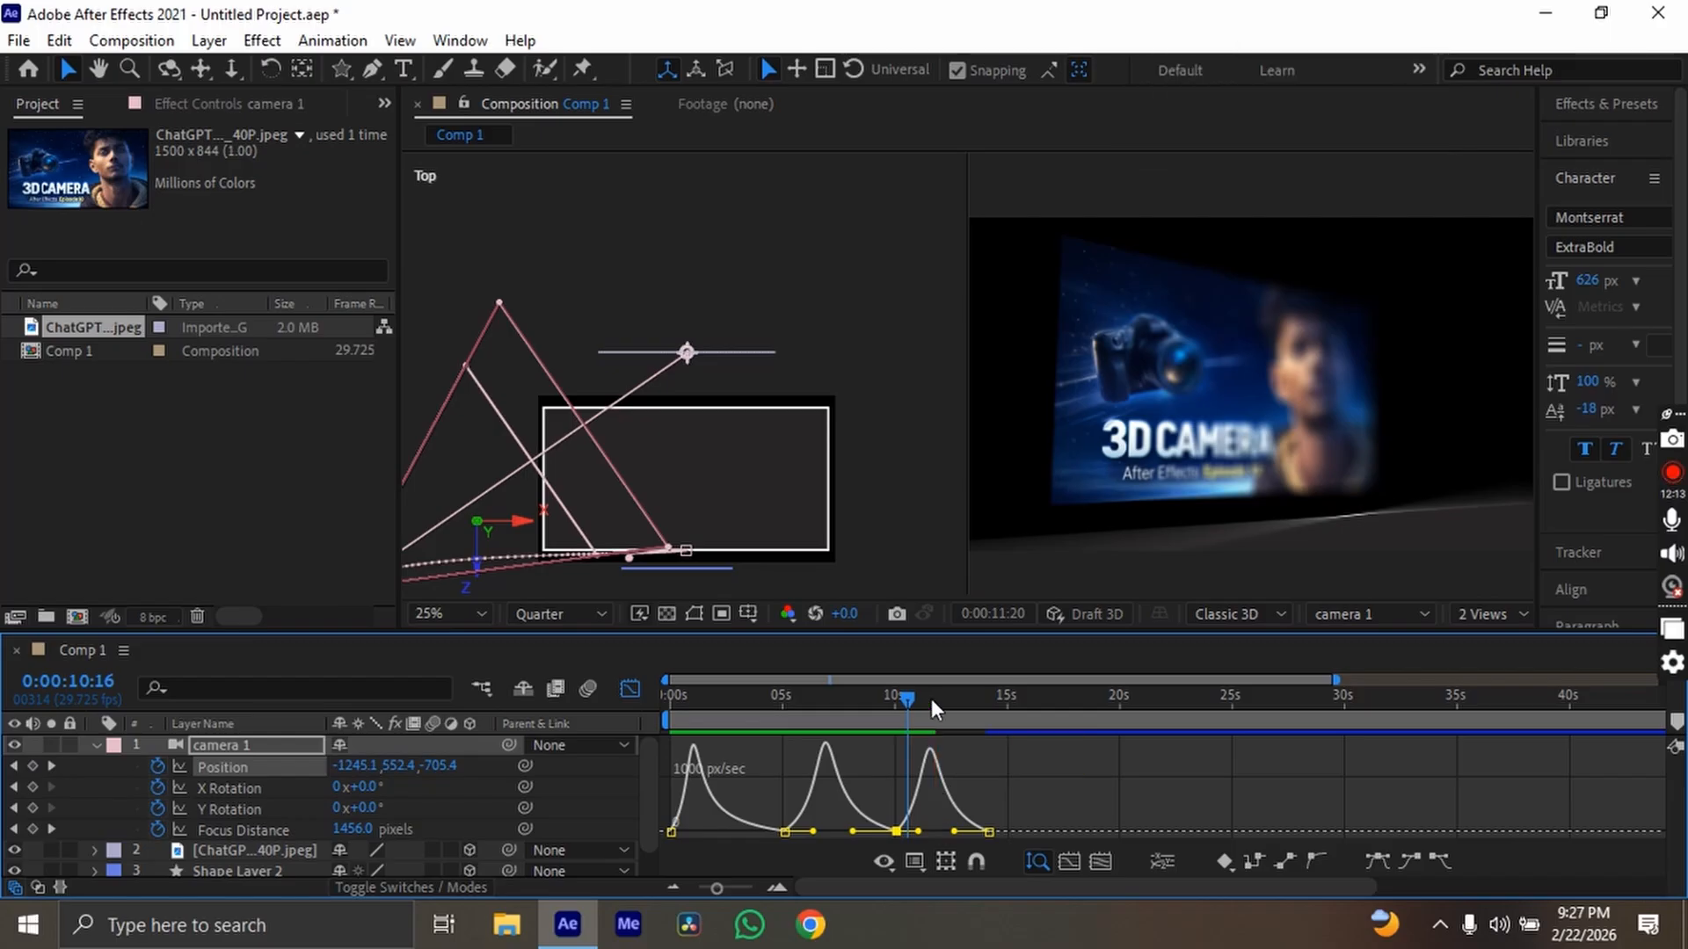
drag(931, 698, 498, 798)
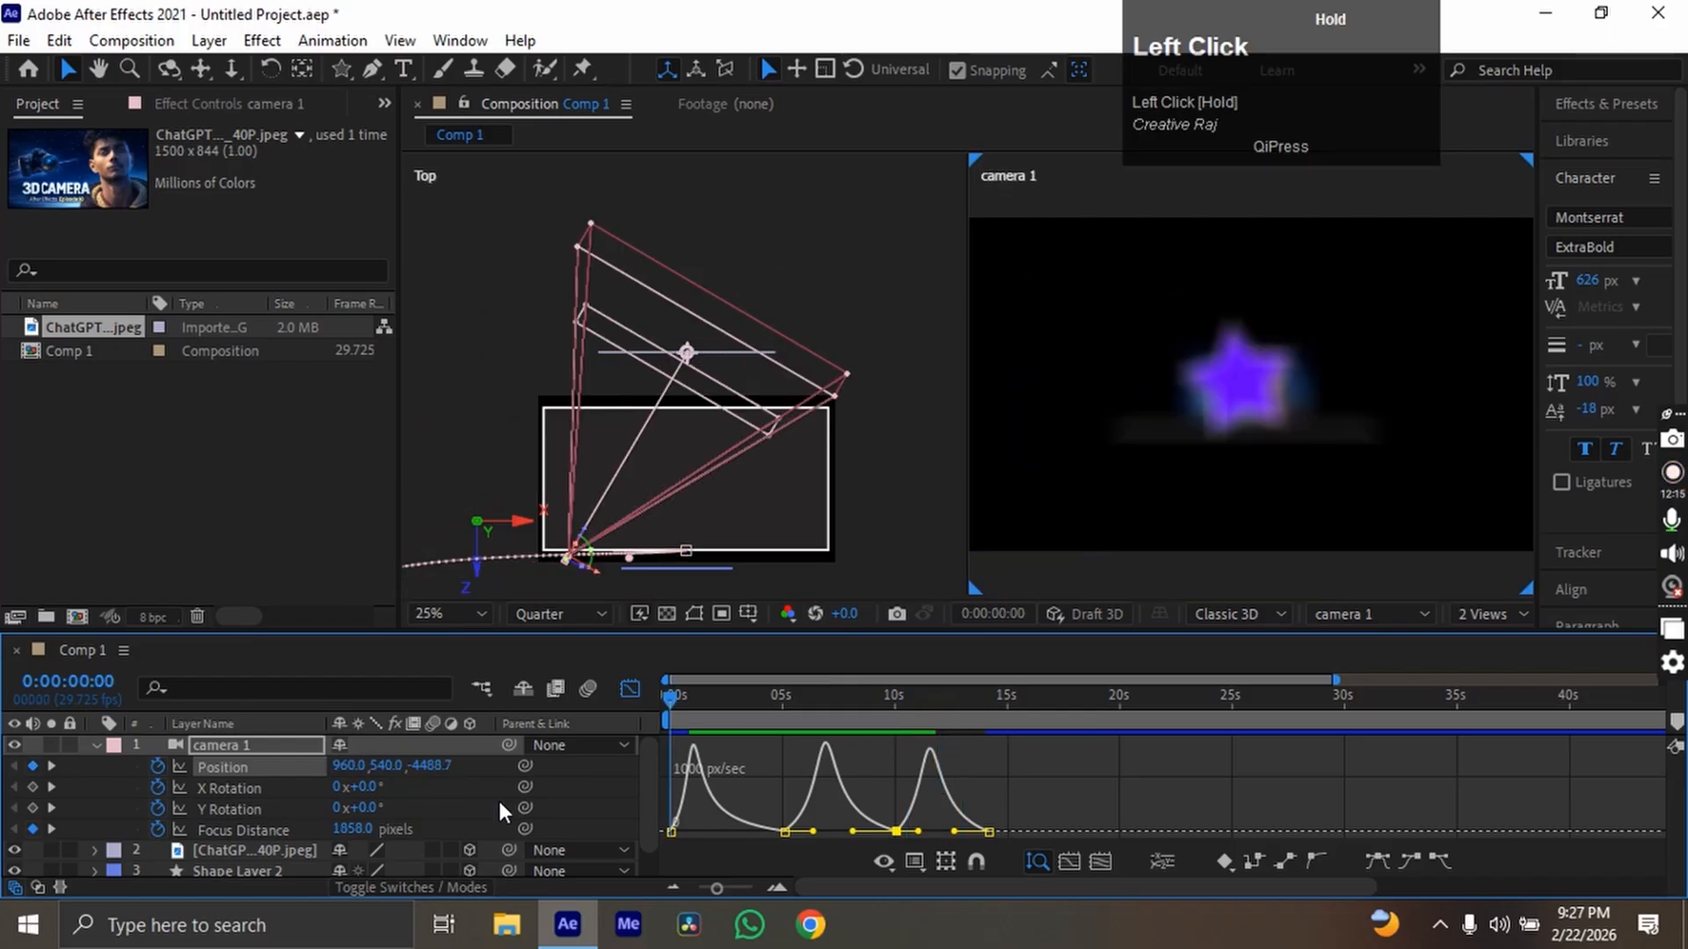
key(space)
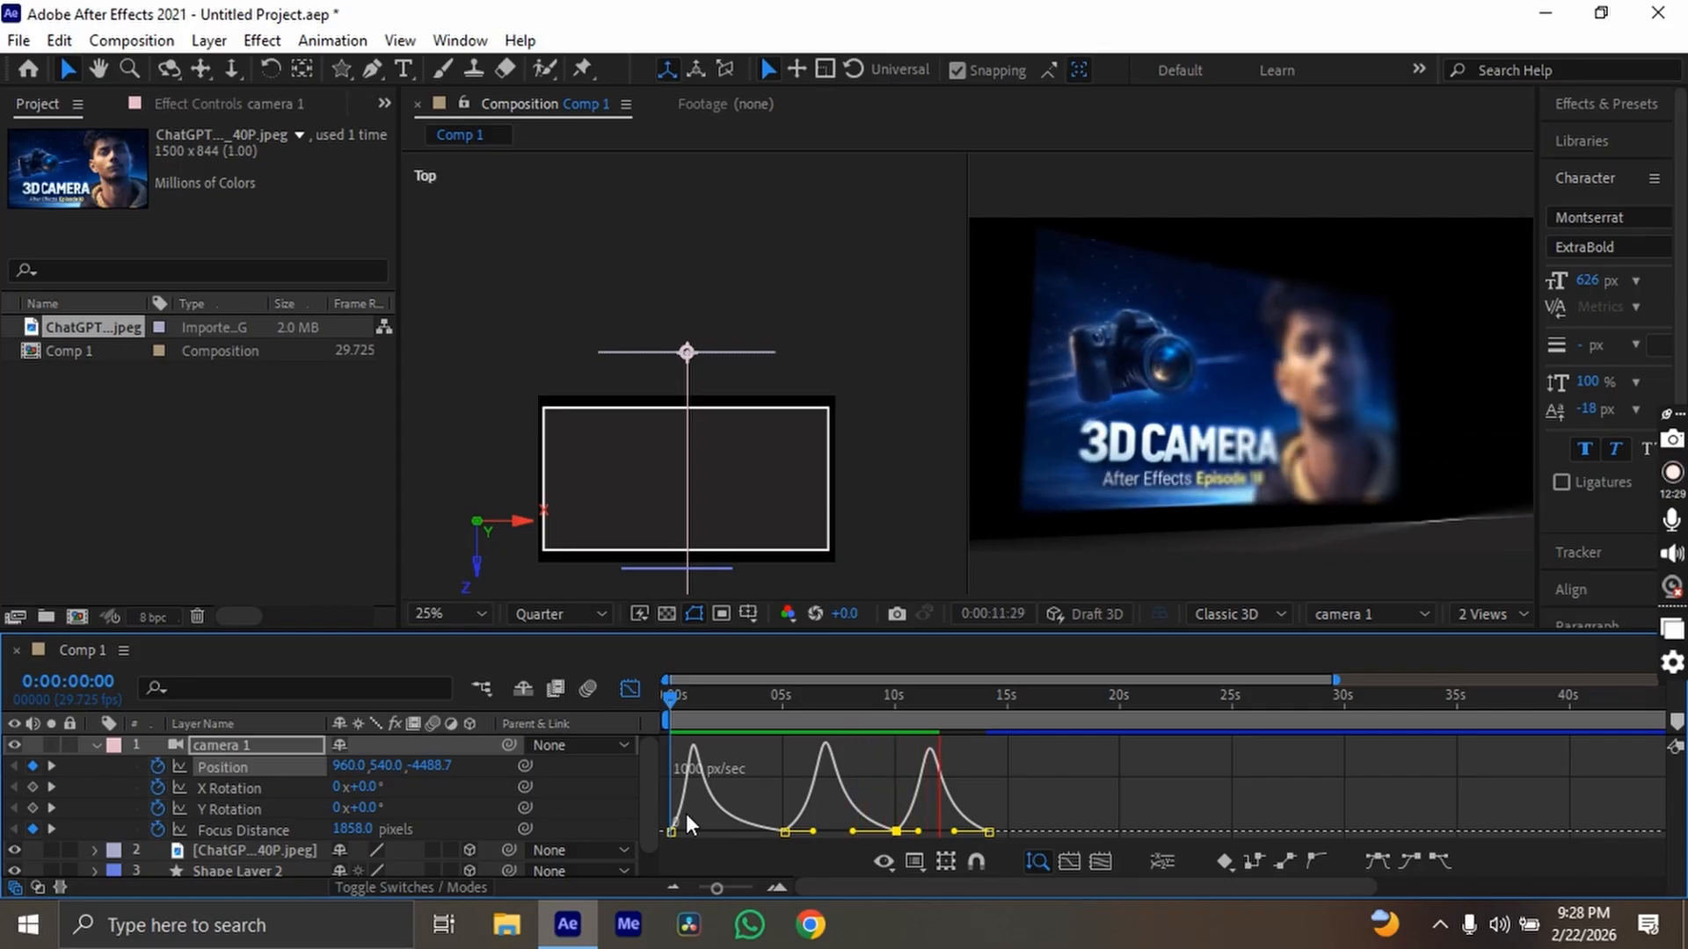
mouse_move(941, 714)
mouse_down()
mouse_move(978, 714)
mouse_move(934, 719)
mouse_move(950, 729)
mouse_move(962, 707)
mouse_move(933, 712)
mouse_up()
key(Home)
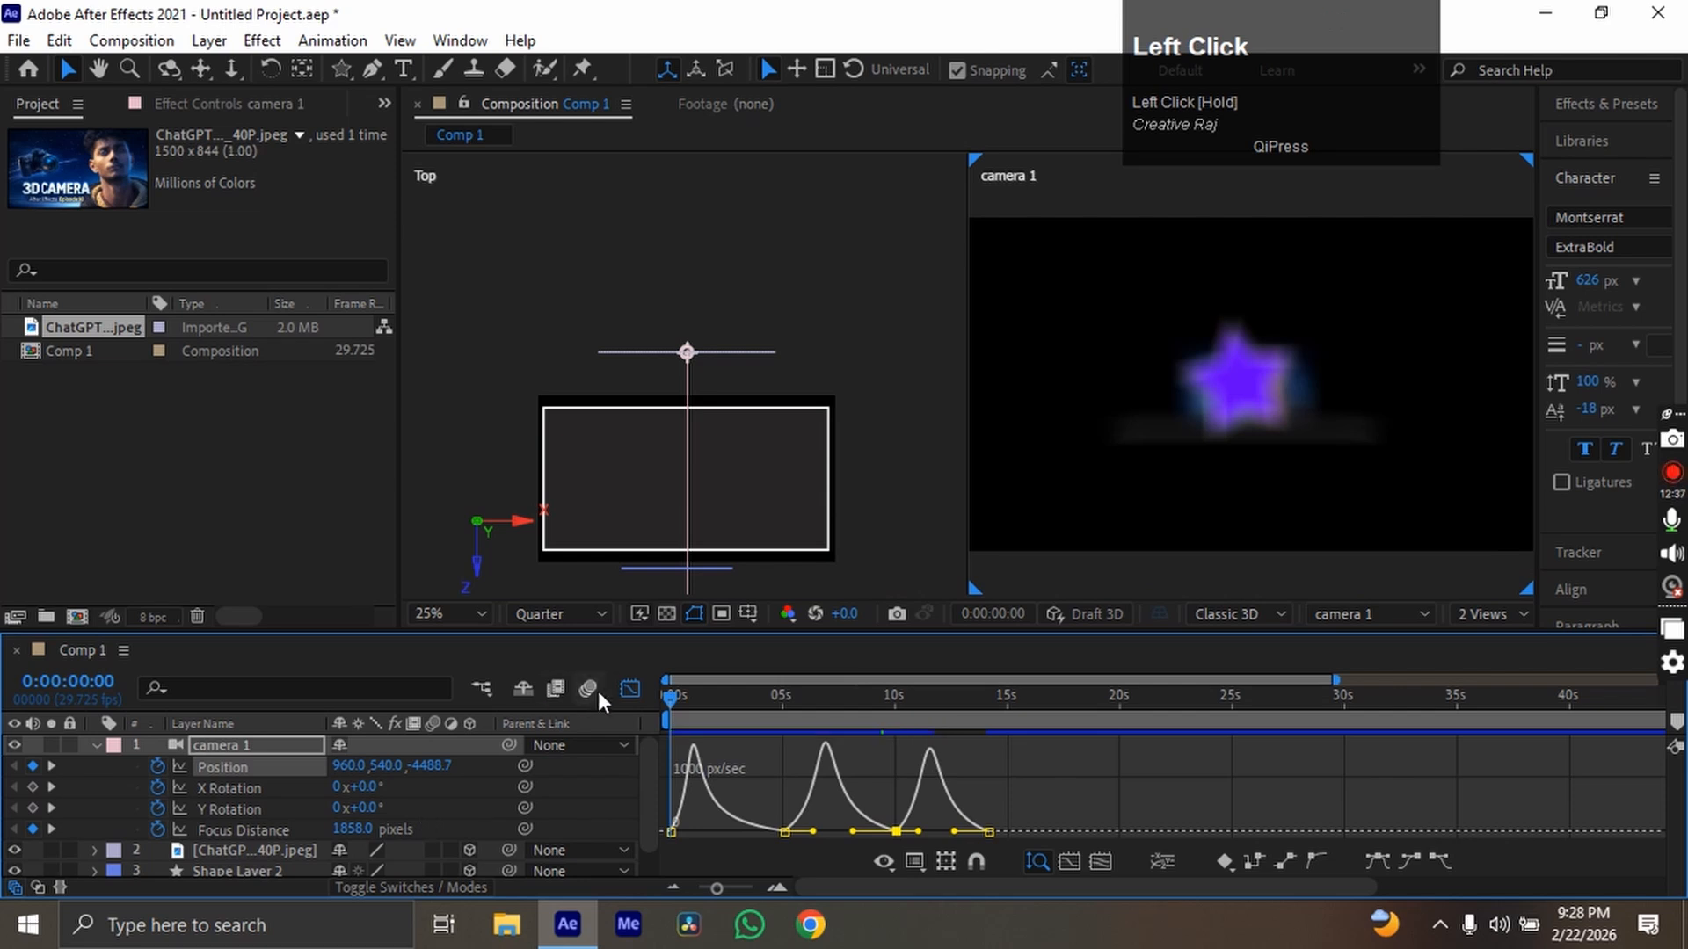
Close the graph editor and collapse camera 1's properties in the timeline.
click(629, 690)
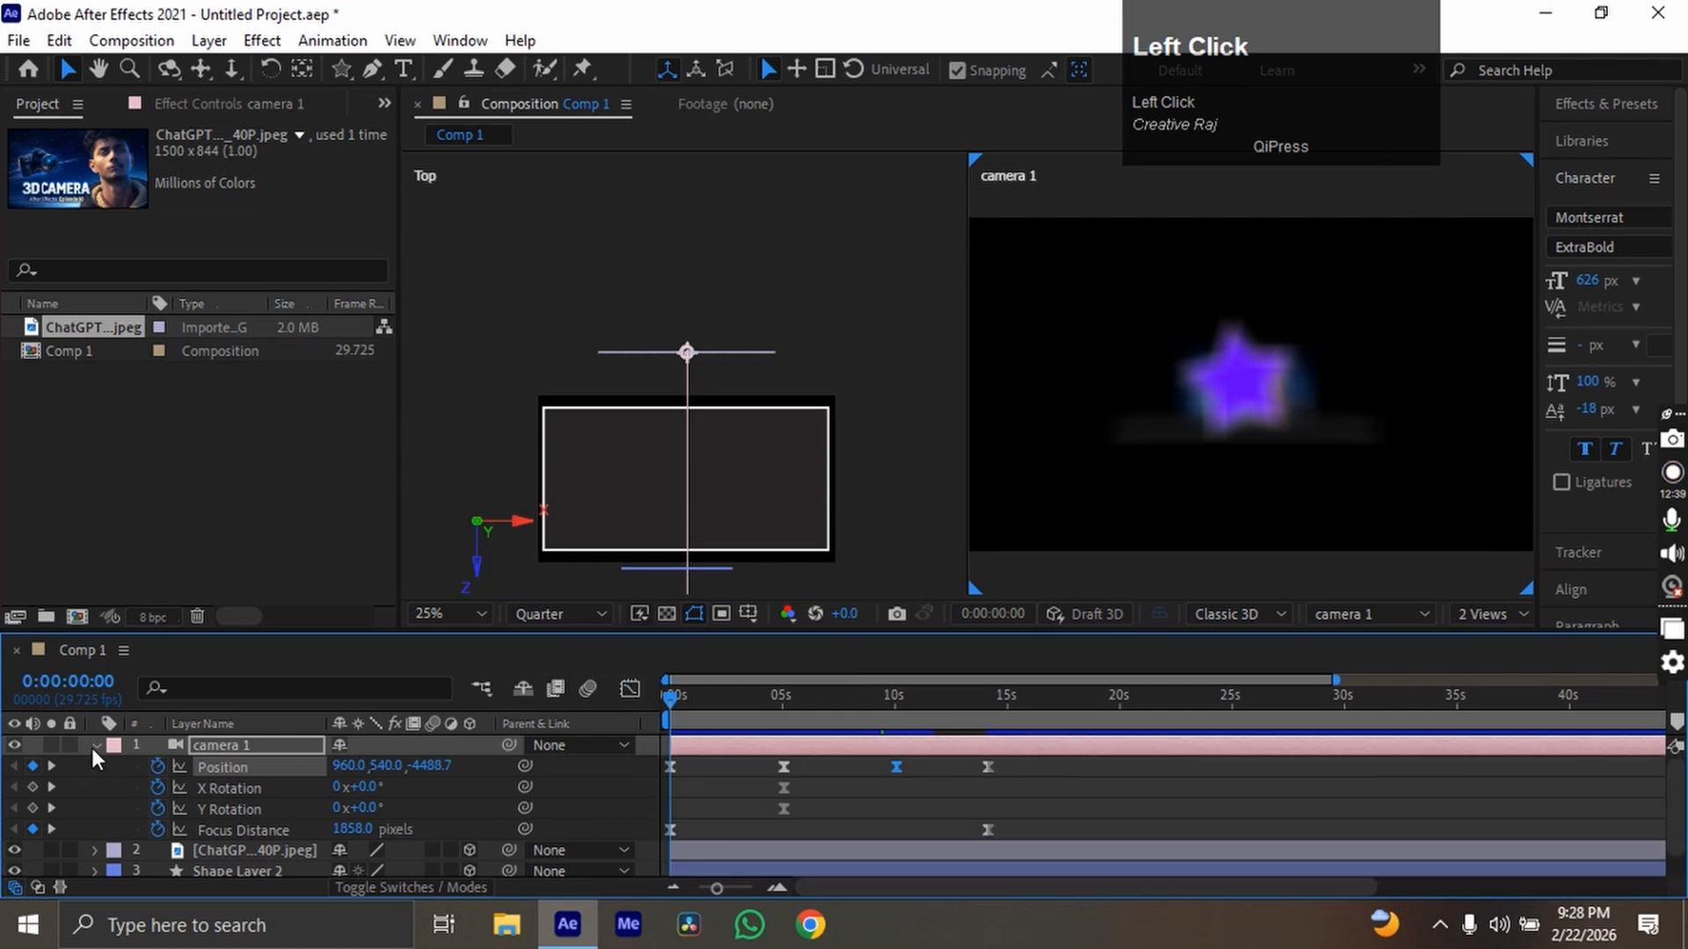
click(93, 745)
alt+scroll(794, 760, down, 2)
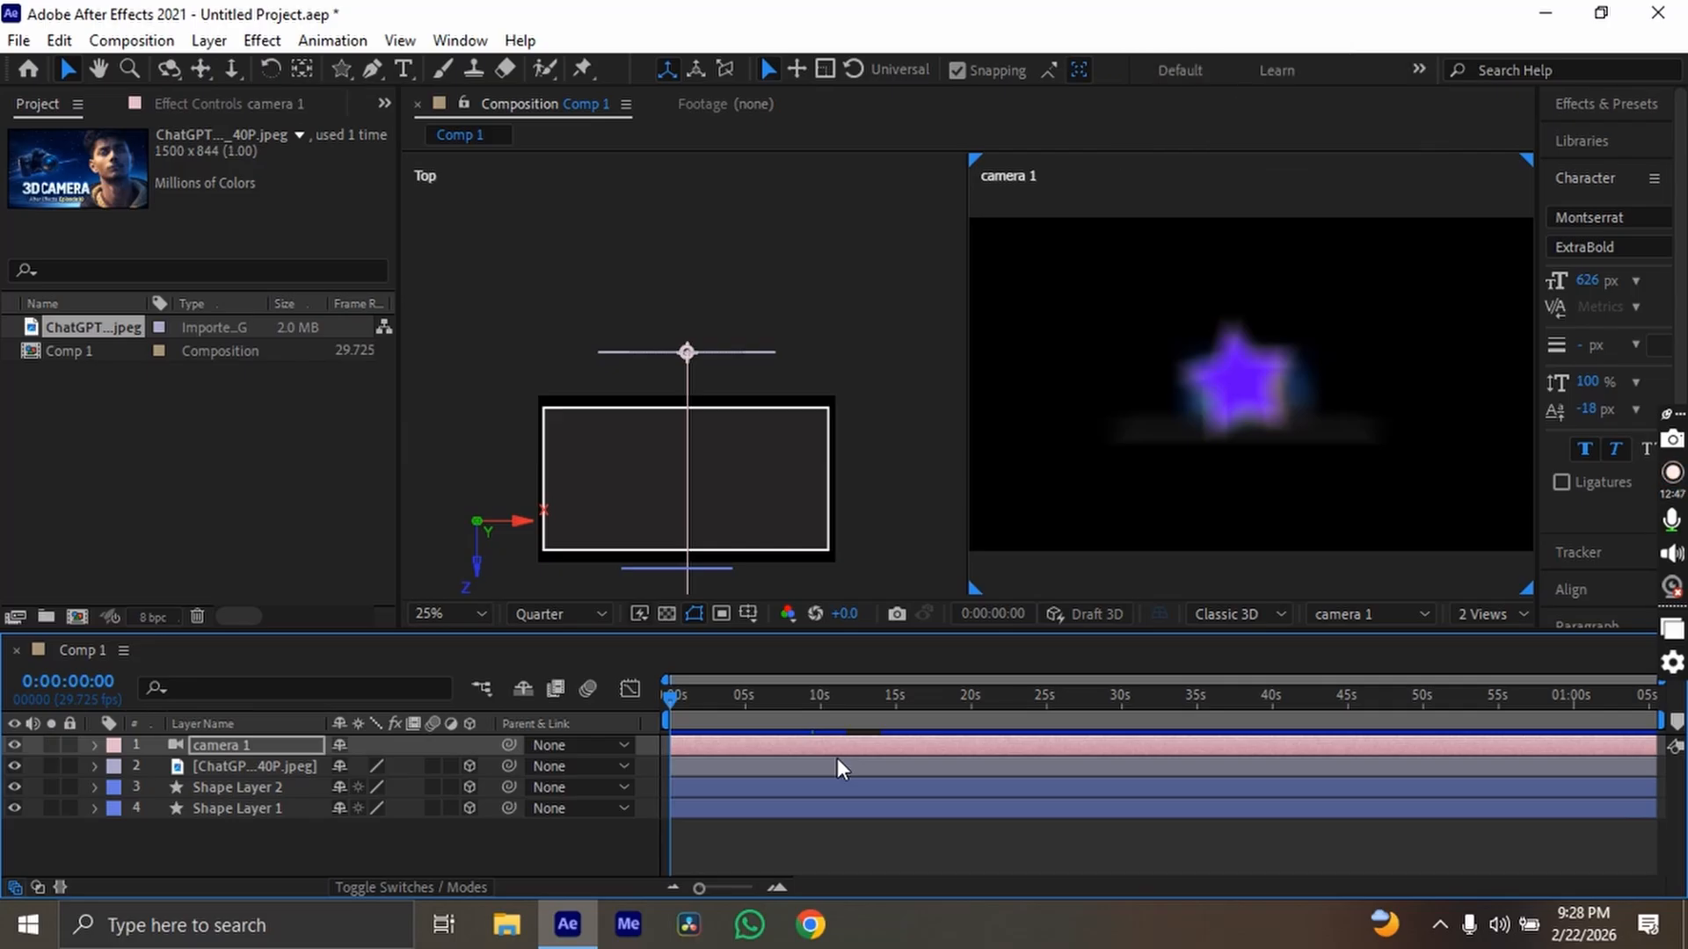
Examine camera 1's Transform and Camera Options, including Focus Distance, Aperture, Blur Level and the iris settings, and collapse the layer again.
click(93, 749)
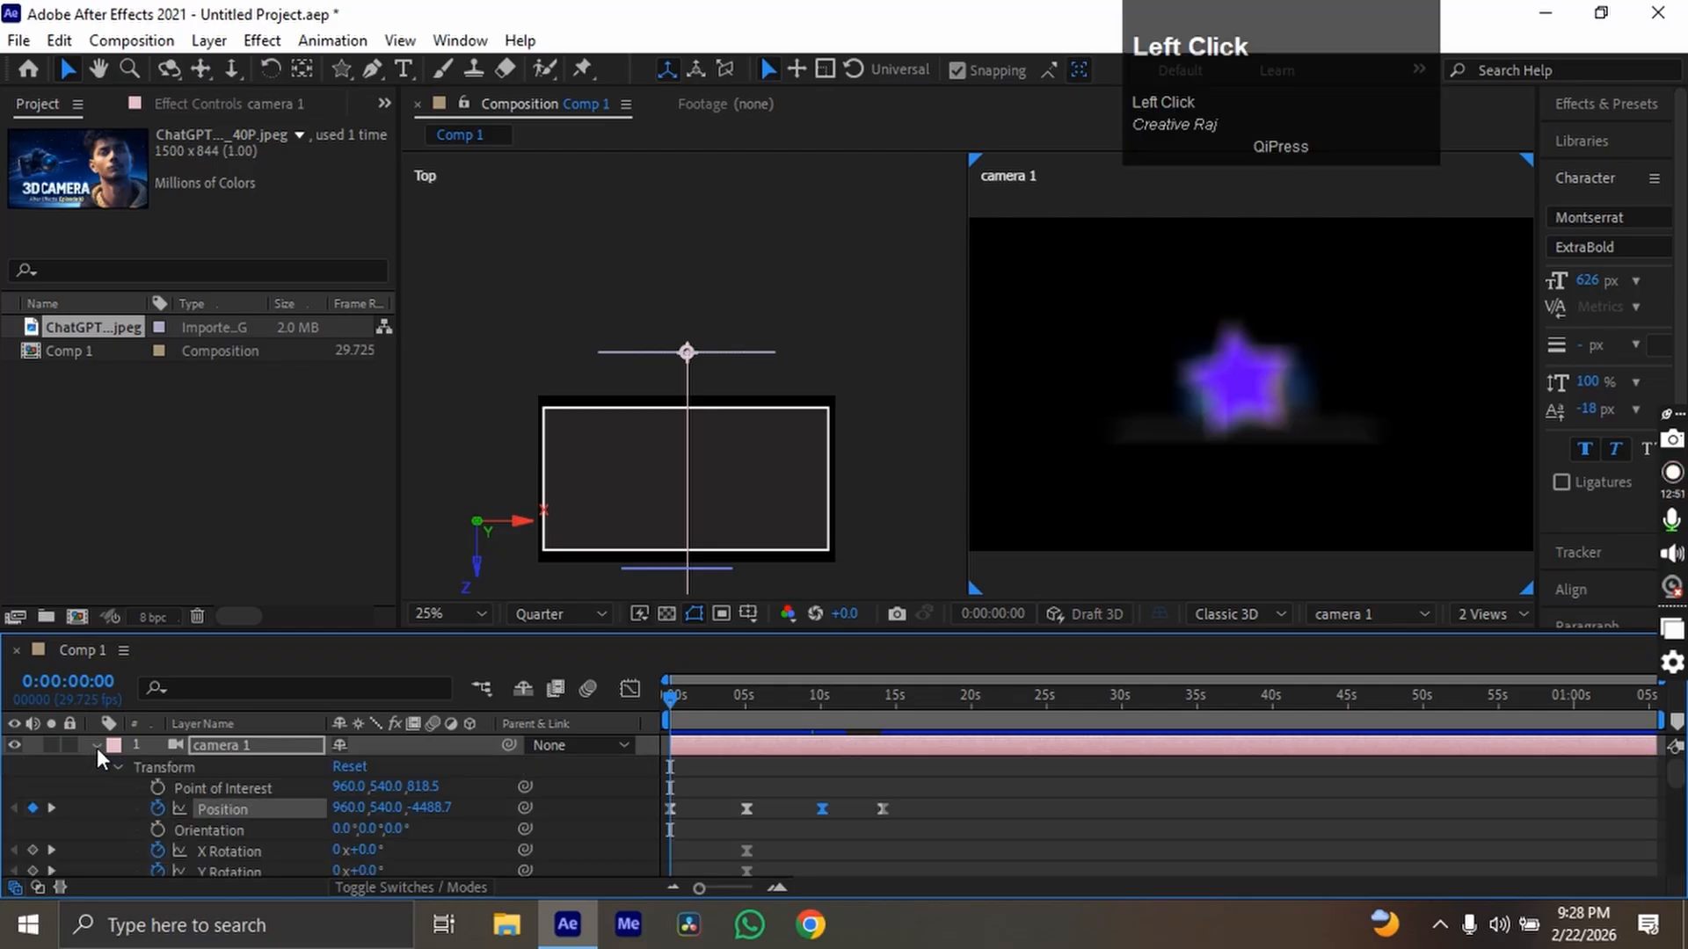
scroll(297, 788, down, 1)
scroll(168, 839, down, 3)
scroll(214, 789, down, 3)
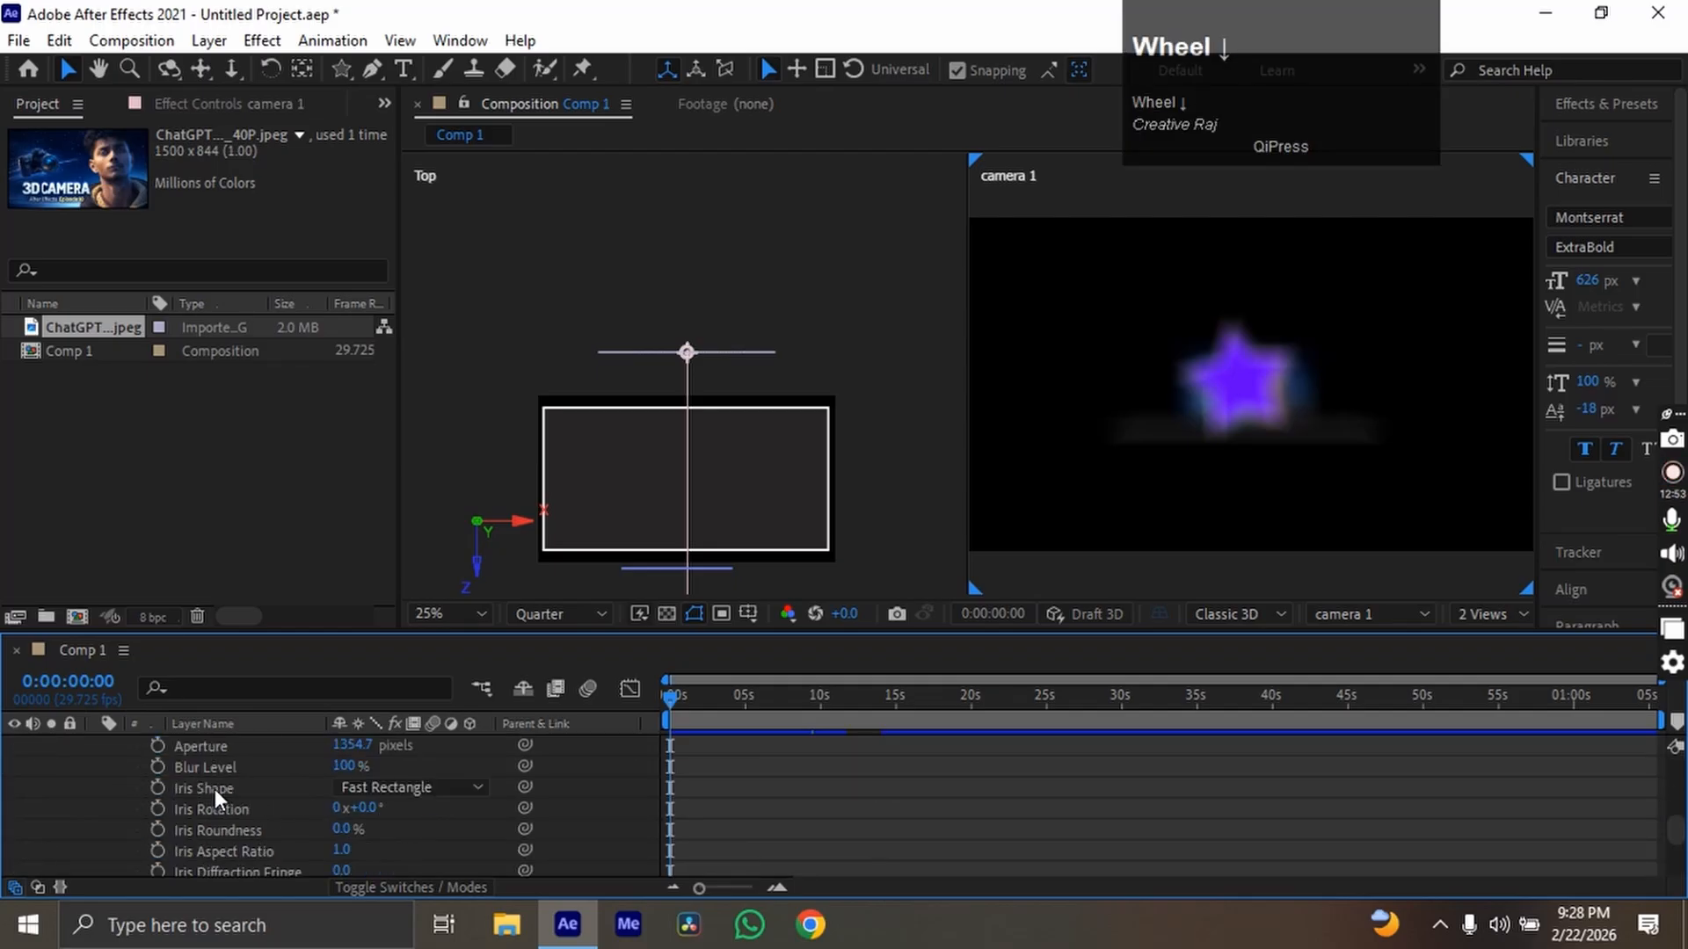
scroll(192, 789, up, 3)
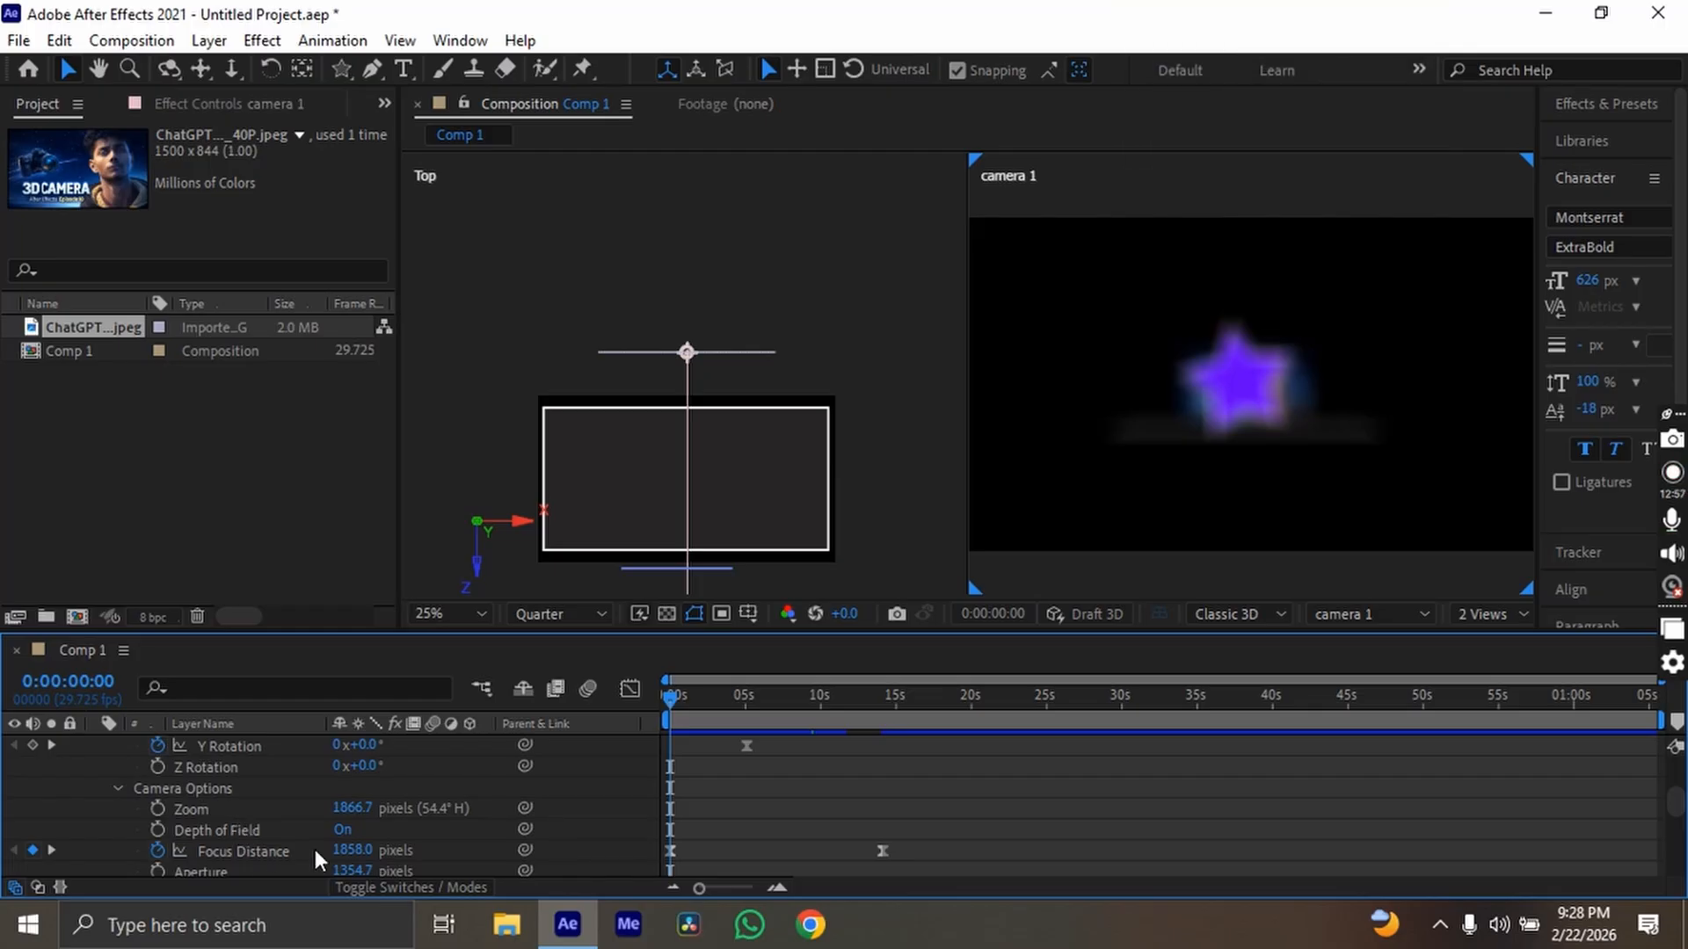
scroll(236, 851, up, 3)
scroll(235, 851, down, 3)
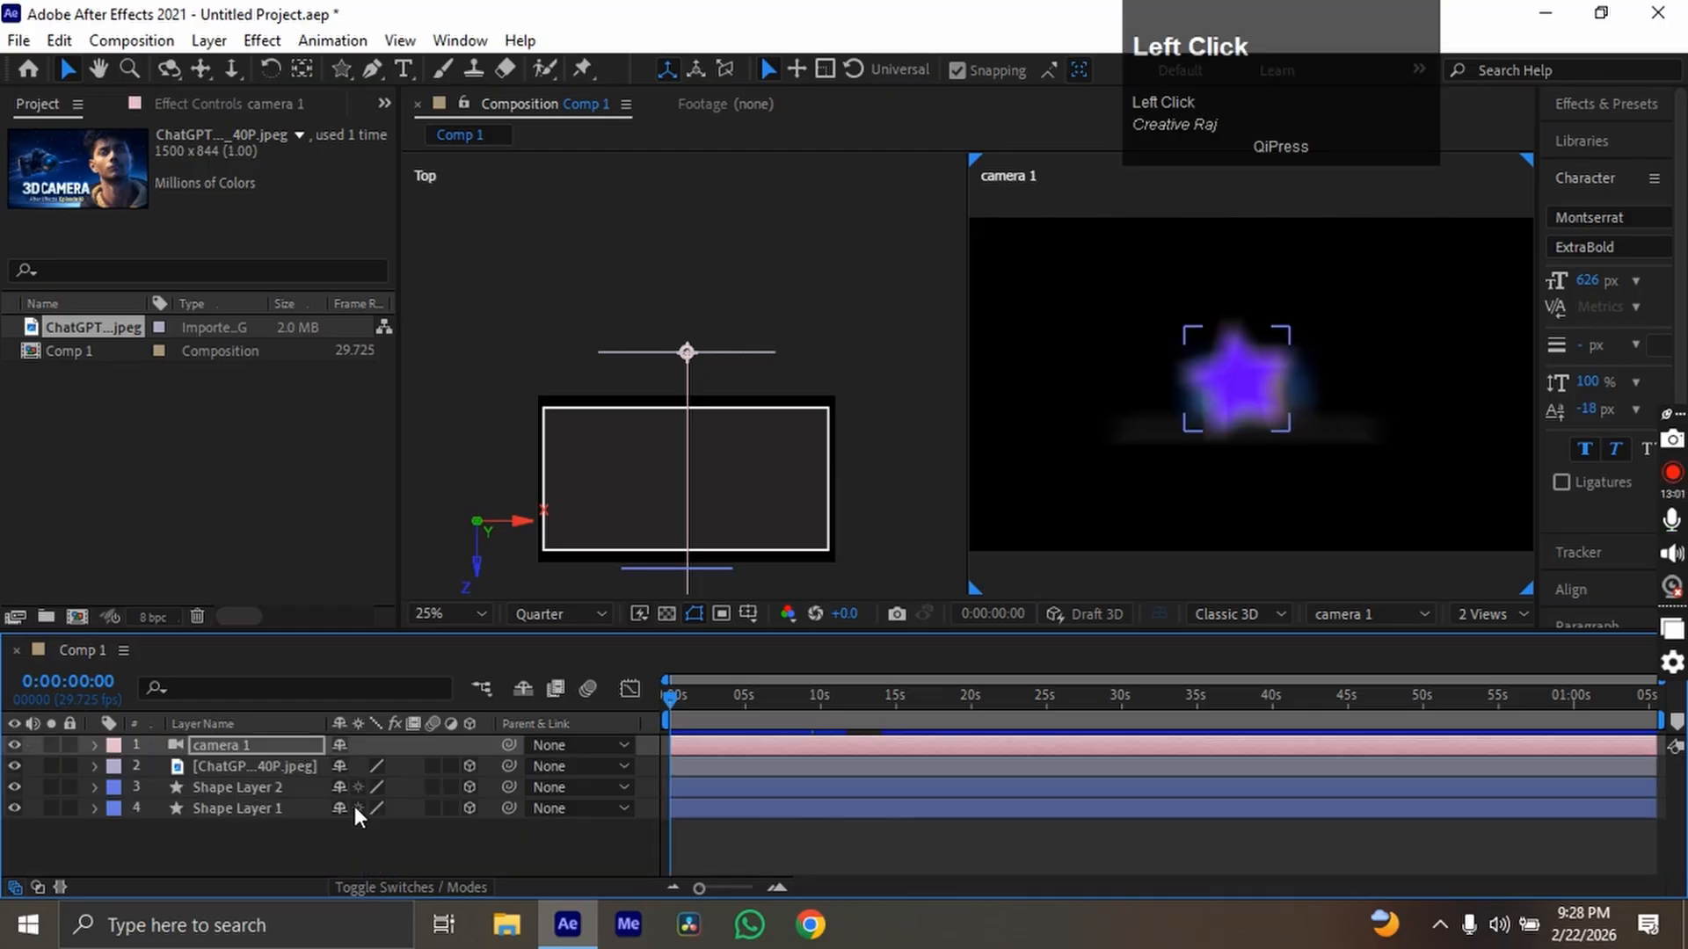
click(435, 842)
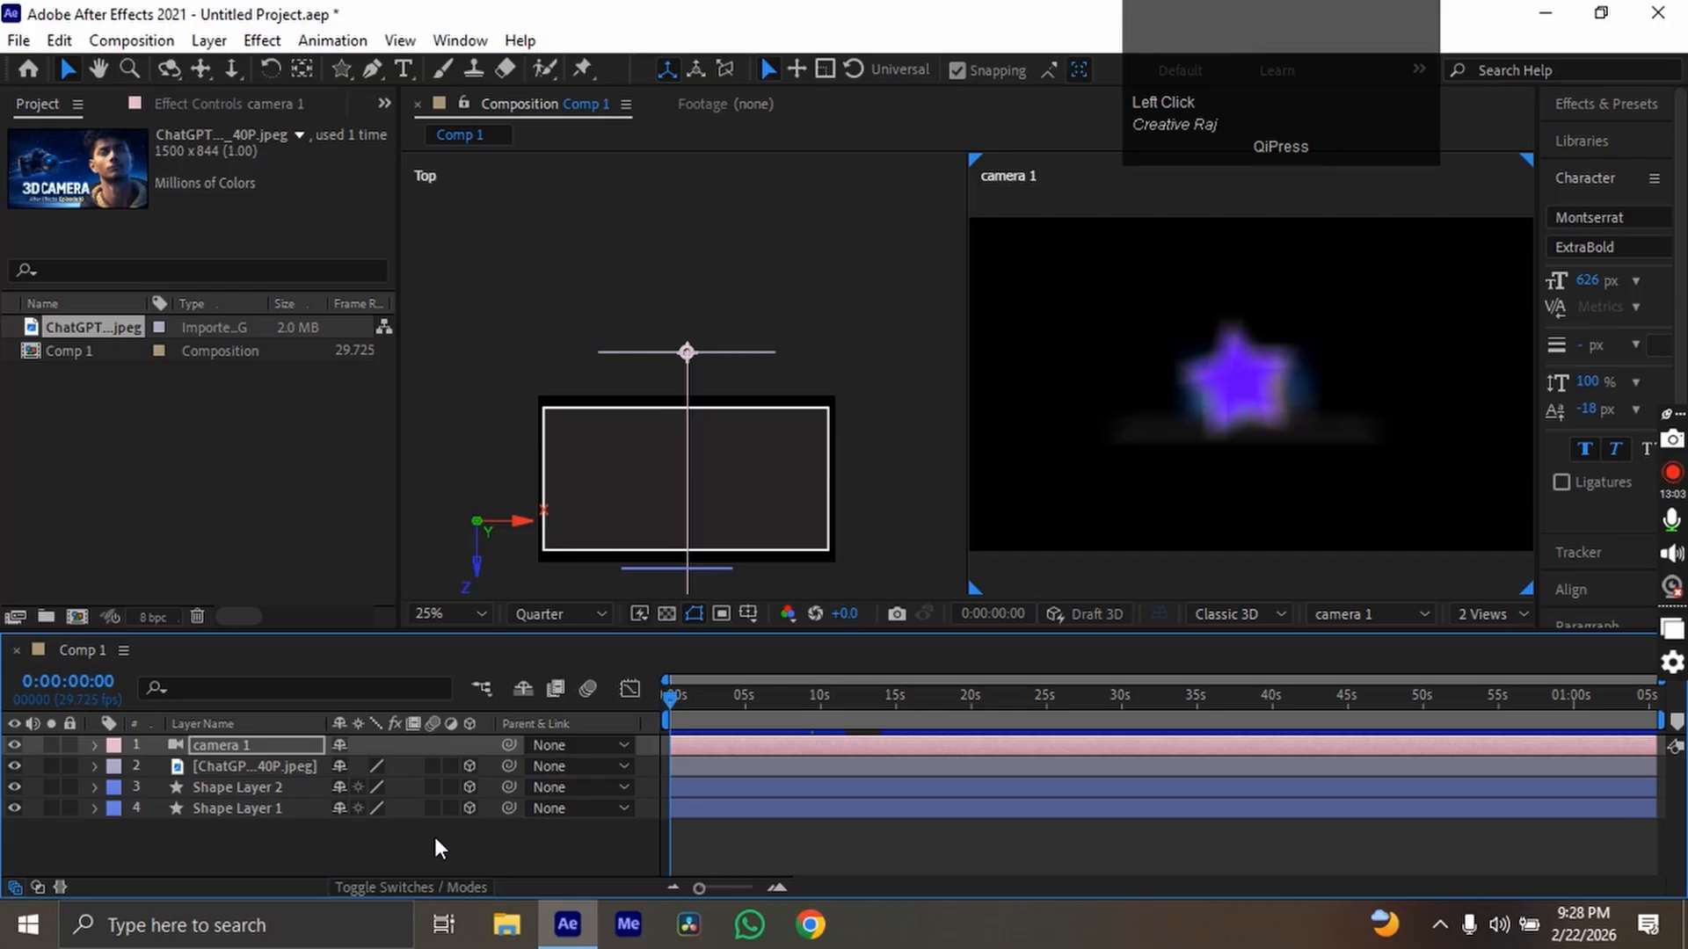